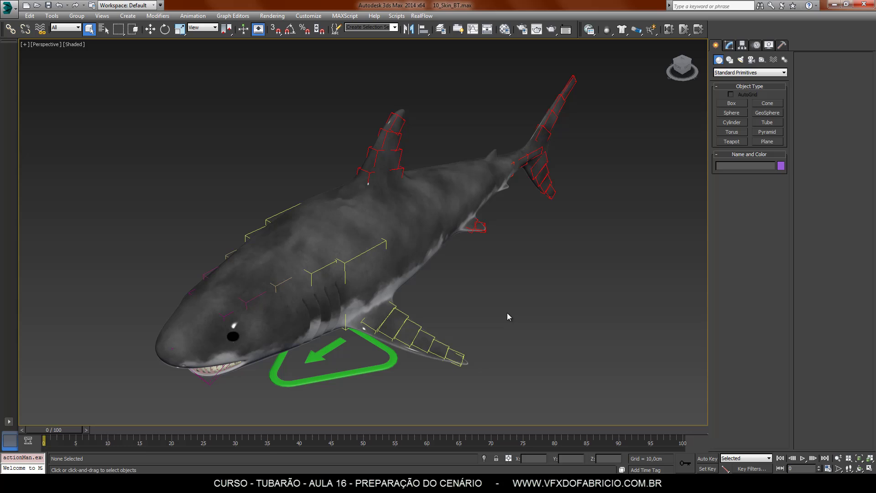
Unhide all hidden objects in the shark scene.
middle_click_drag(502, 271, 500, 278)
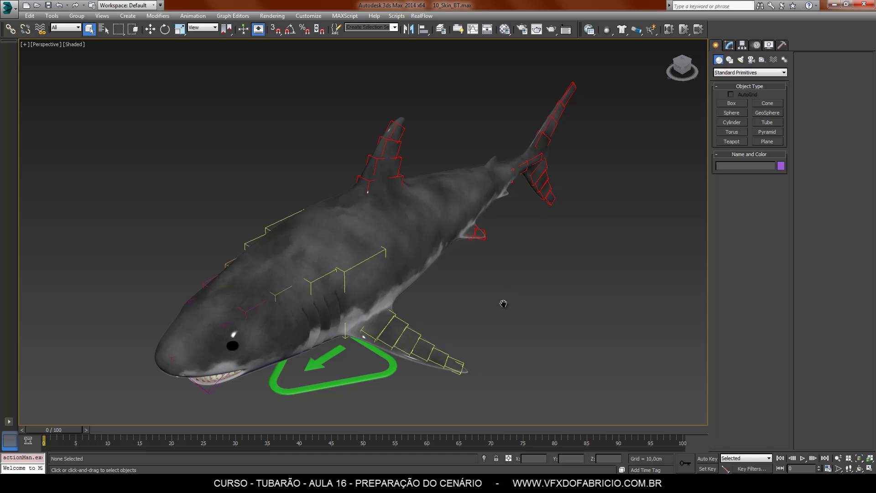
mouse_move(501, 303)
middle_mouse_down()
mouse_move(495, 315)
mouse_move(504, 309)
middle_mouse_up()
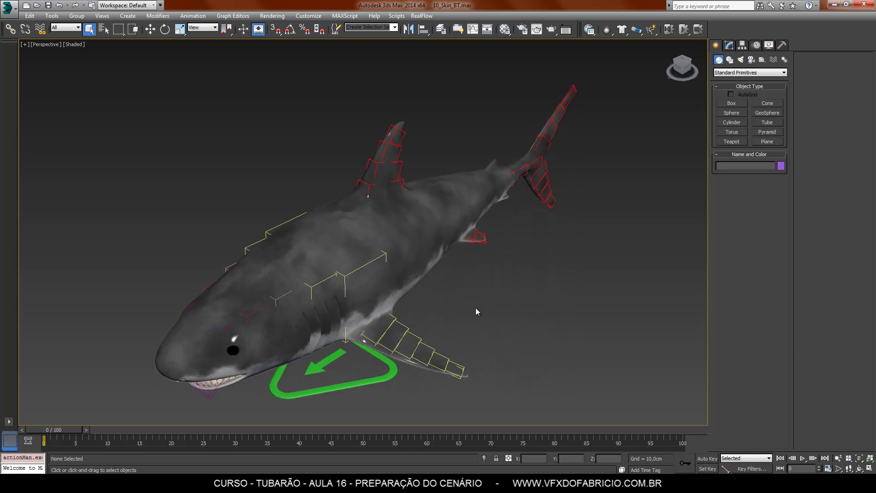
middle_click_drag(501, 304, 500, 305)
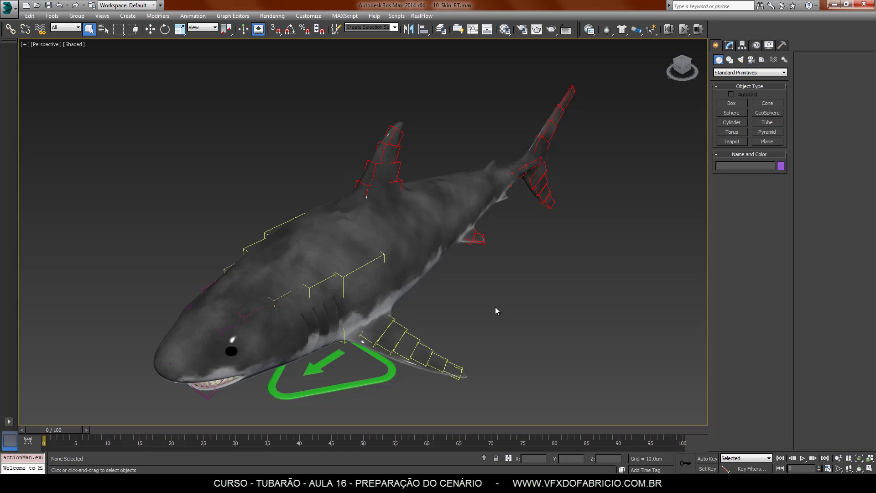
right_click(535, 318)
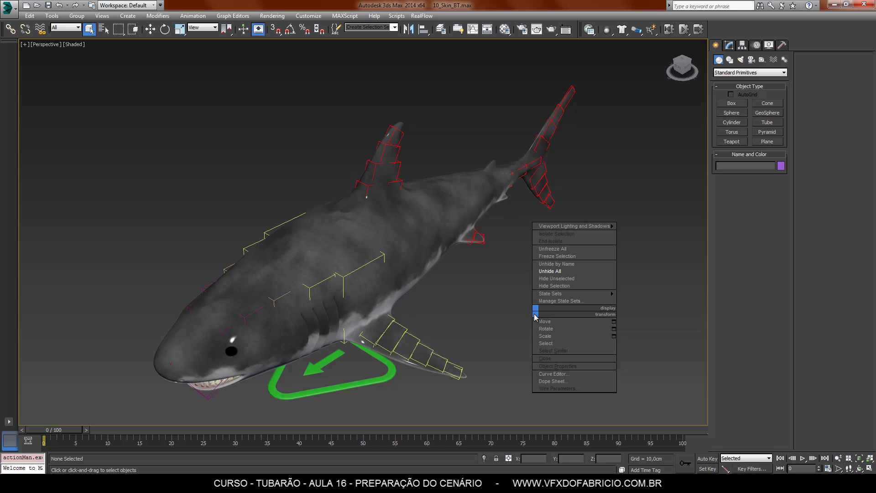
left_click(571, 271)
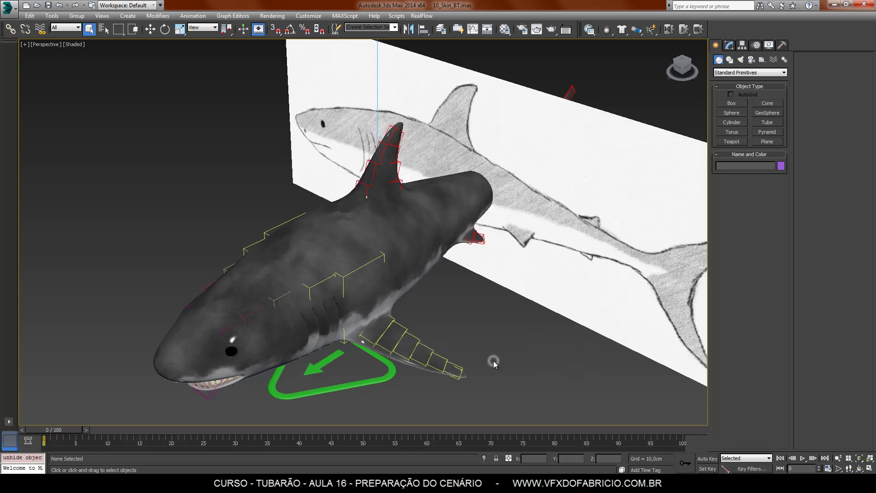
Delete the reference plane showing the shark drawing behind the model.
scroll(493, 360, "down", 10)
scroll(319, 335, "up", 2)
scroll(319, 335, "up", 5)
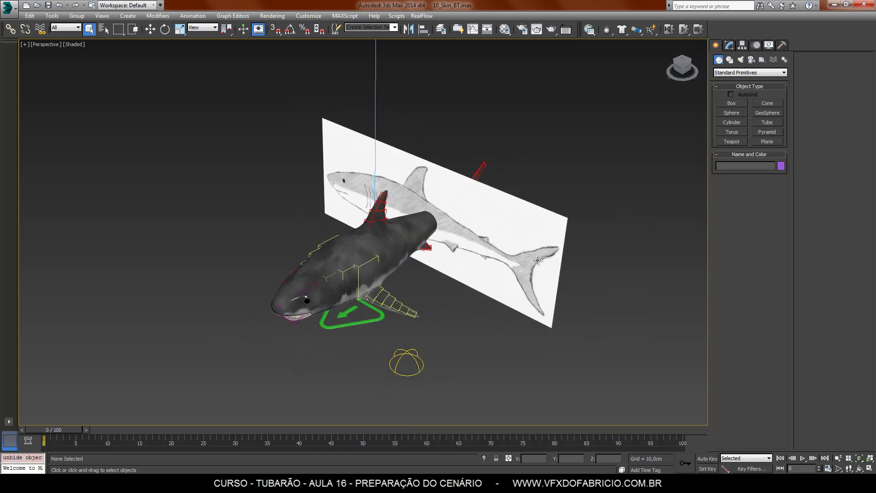
left_click(524, 236)
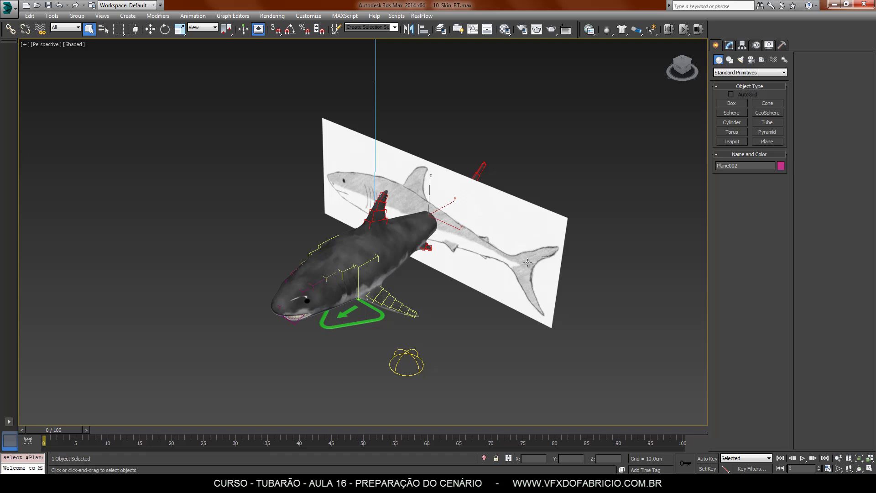
key("Delete")
Delete the skylight below the shark and the object whose long vertical line rises above it.
left_click_drag(444, 352, 366, 401)
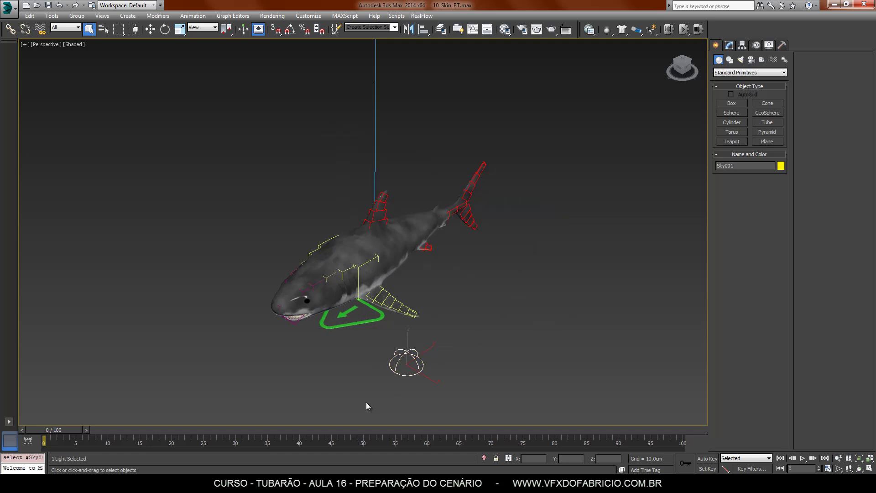
left_click(374, 127)
middle_click_drag(374, 128, 419, 294, "alt")
key("Delete")
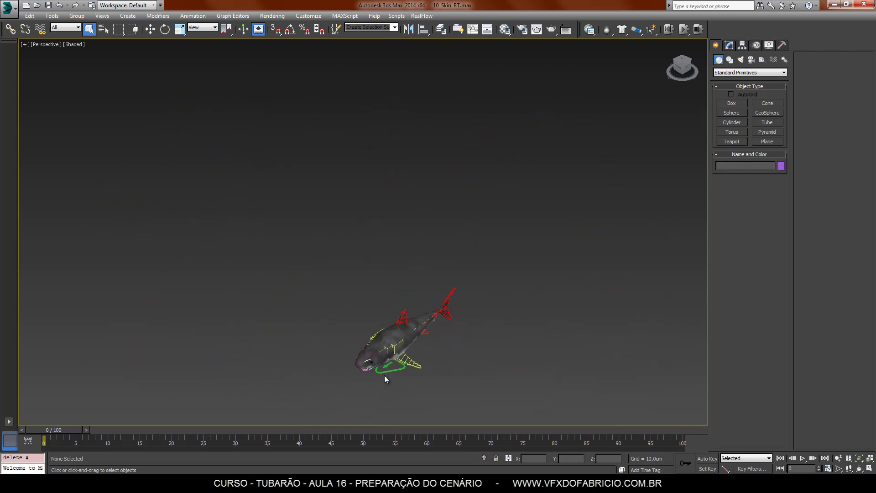
middle_click_drag(374, 388, 383, 374)
scroll(383, 374, "up", 6)
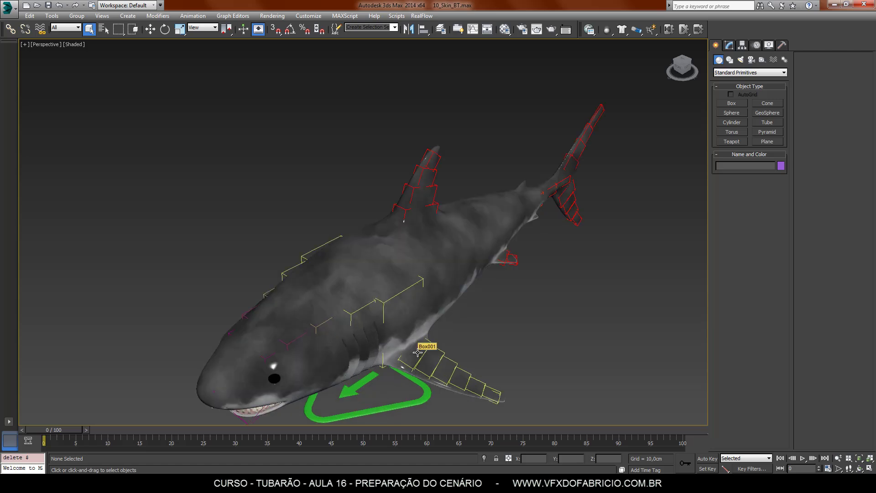
middle_click_drag(482, 334, 512, 212, "alt")
left_click(374, 234)
left_click(483, 145)
key("Delete")
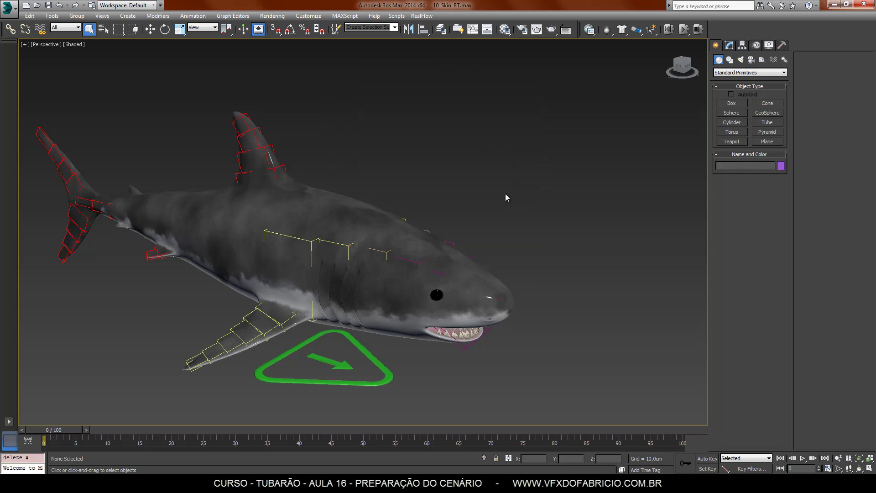
Examine the shark and its rig from several distances and angles for leftover scene objects.
scroll(314, 294, "down", 10)
middle_click_drag(431, 309, 336, 306, "alt")
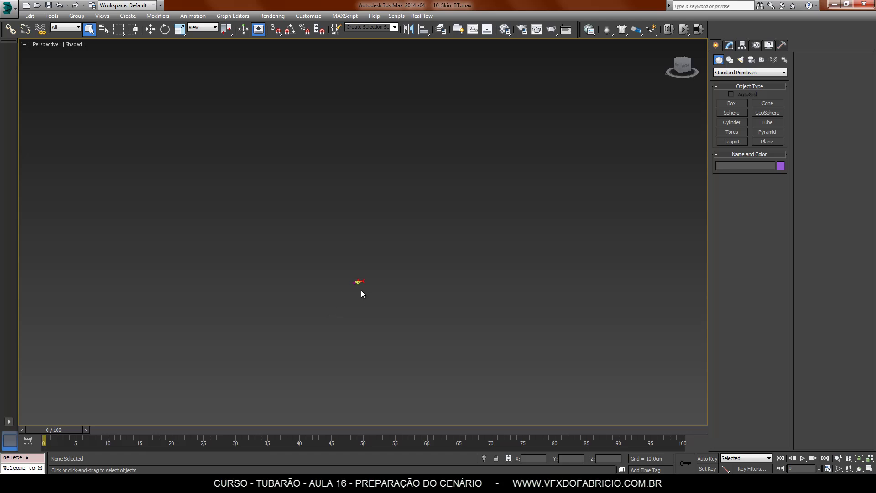
scroll(362, 293, "up", 3)
scroll(330, 221, "up", 4)
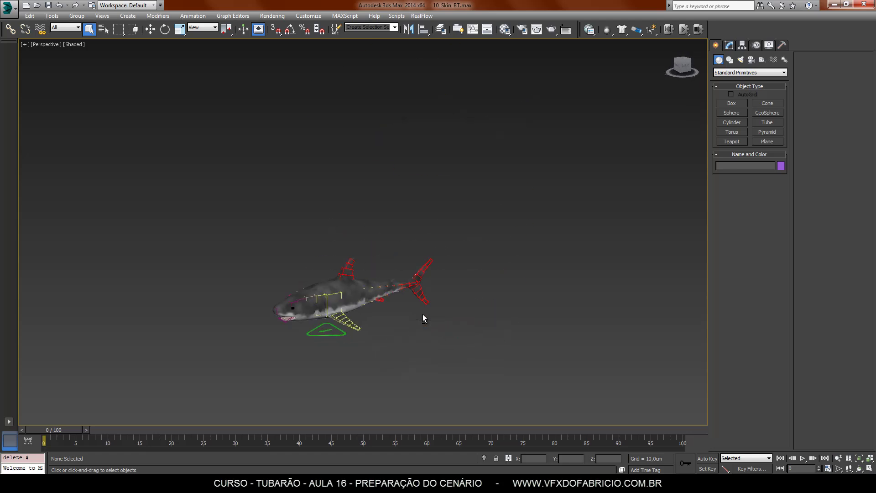
left_click(333, 297)
middle_click_drag(333, 296, 350, 331, "alt")
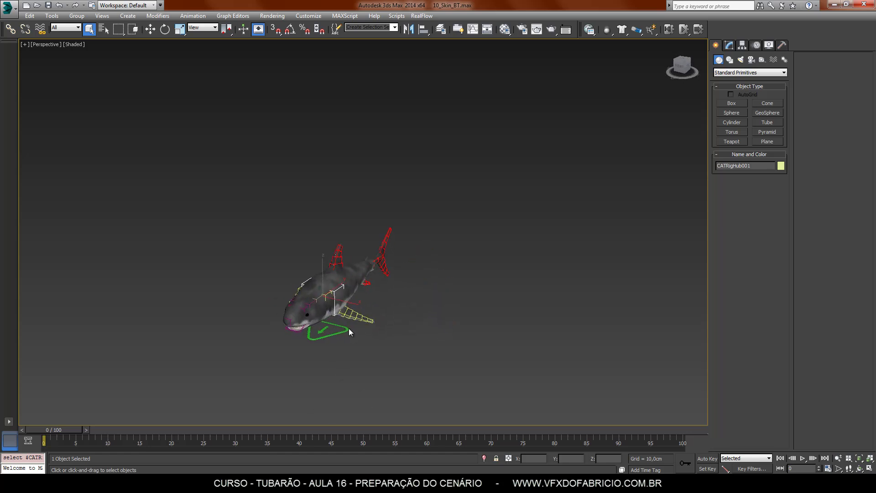
scroll(348, 328, "up", 2)
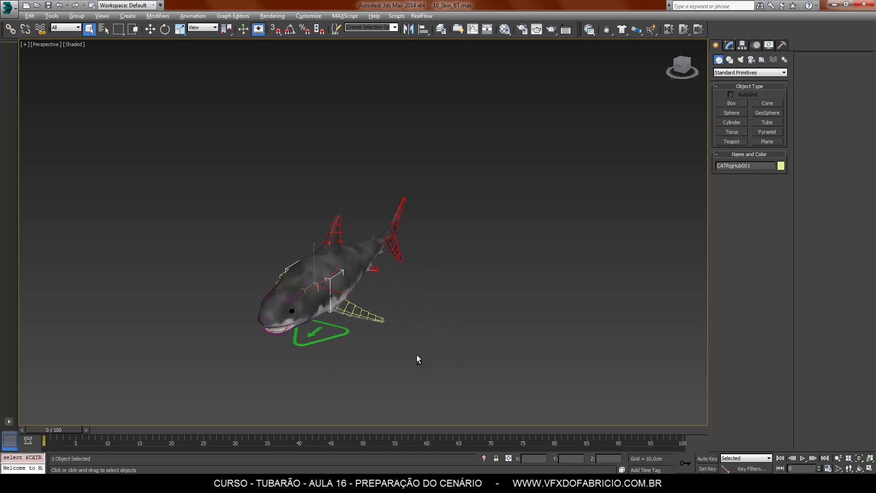
middle_click_drag(483, 321, 440, 338, "alt")
scroll(323, 244, "up", 5)
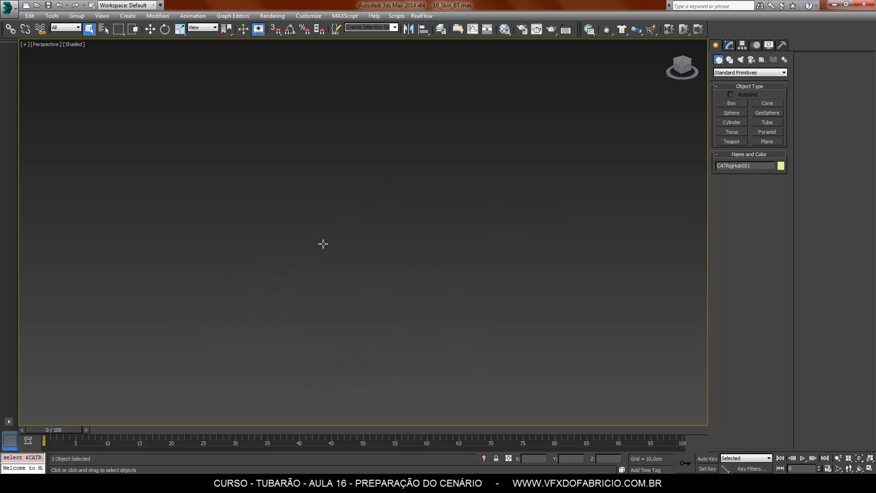
scroll(325, 261, "down", 3)
scroll(326, 264, "down", 1)
middle_click_drag(384, 376, 390, 357)
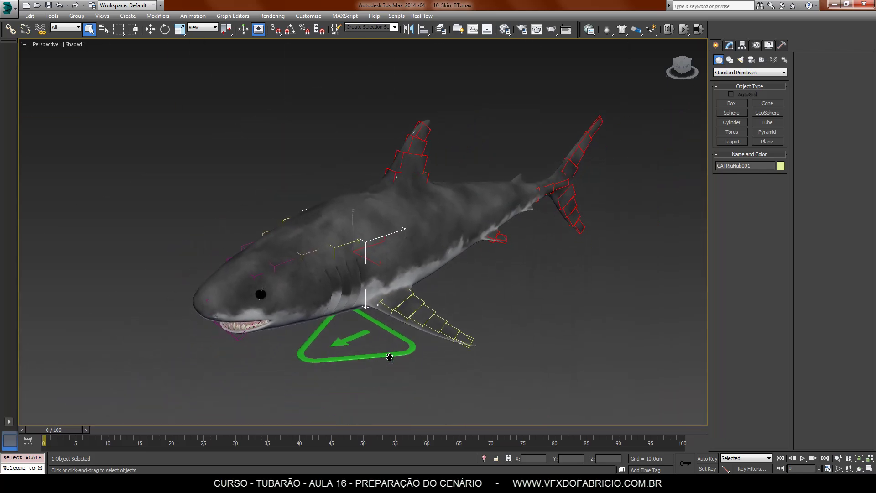
left_click(550, 300)
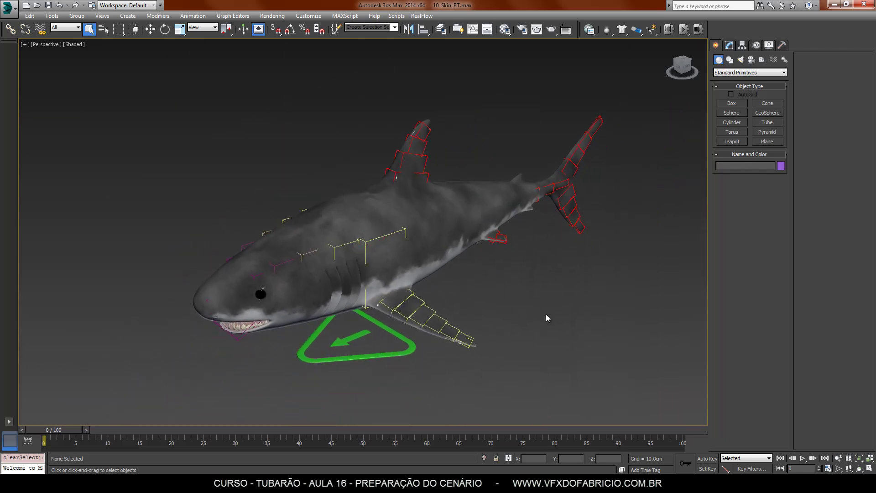
Inspect the shark mesh's modifier stack and its topology with edged faces displayed.
left_click(448, 225)
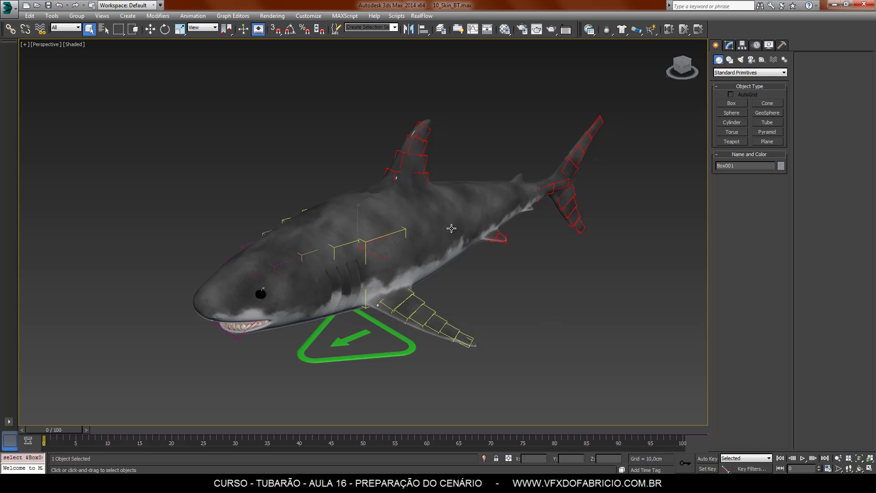
left_click(728, 45)
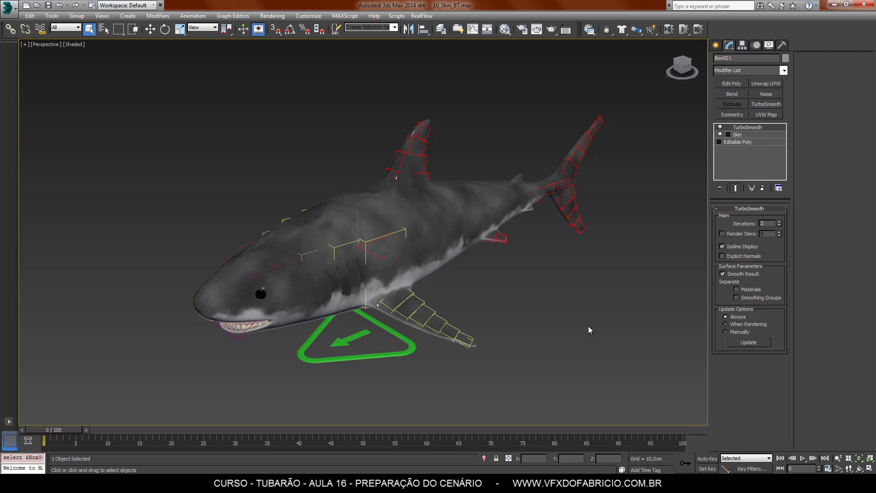
key("F4")
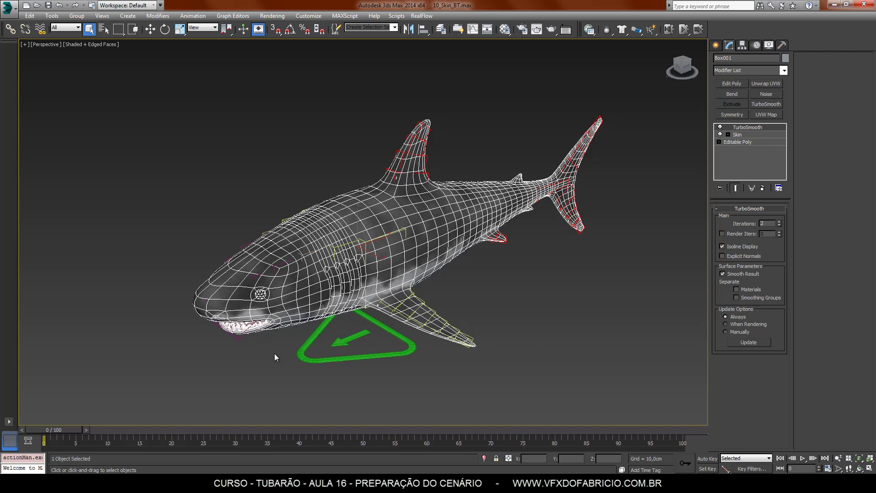
mouse_move(277, 358)
middle_mouse_down()
mouse_move(295, 348)
mouse_move(270, 358)
middle_mouse_up()
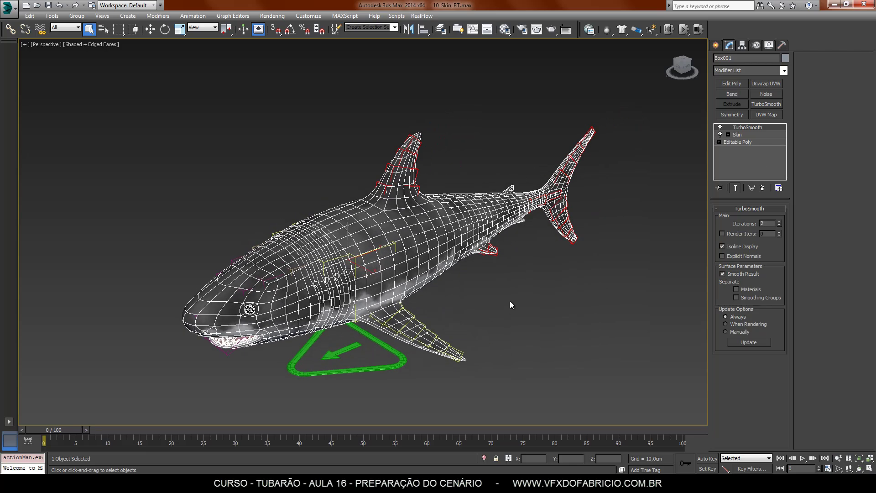
key("F4")
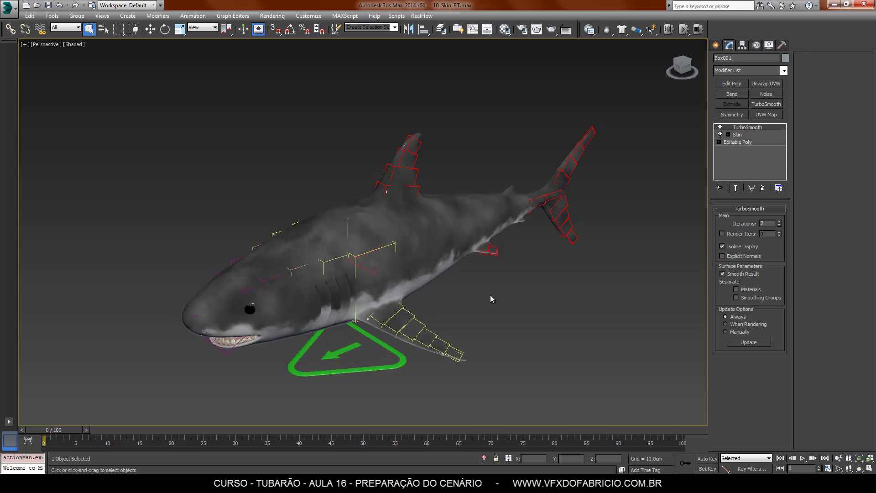
left_click(508, 123)
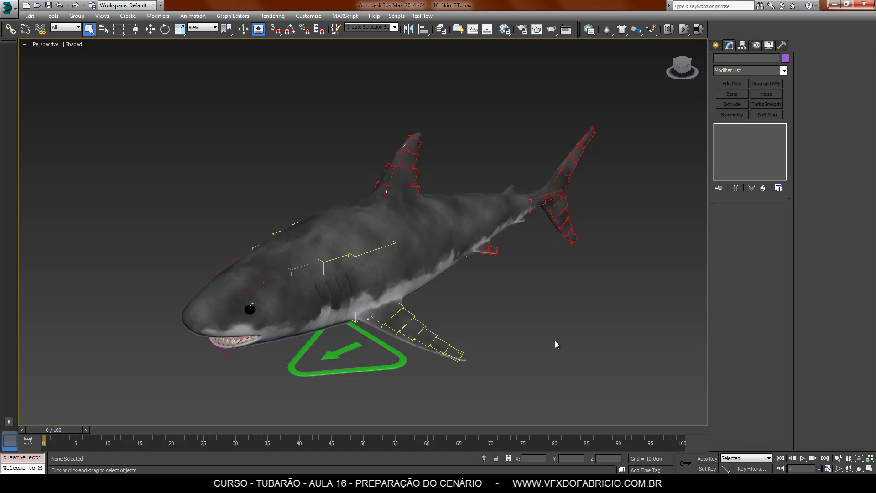
Save a copy of the scene as TUBARAO_MATRIZ in the Material Bruto folder, inside gravacoes and Video Tuba.
key("e")
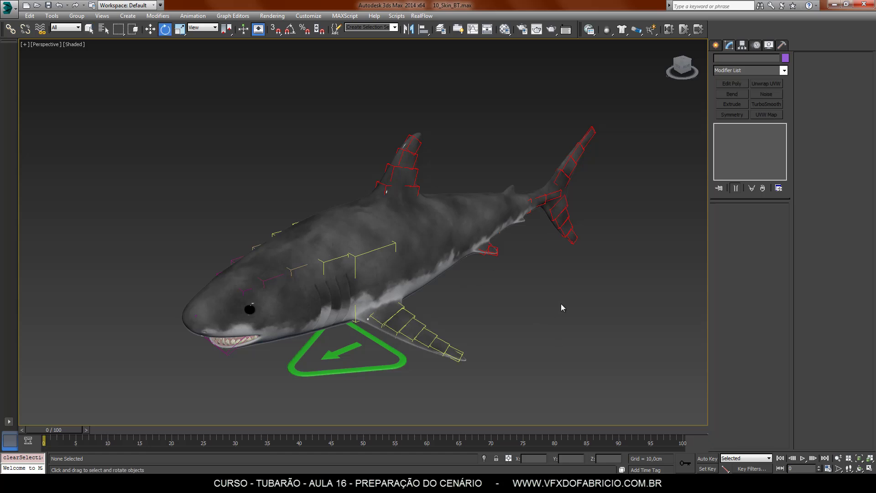
mouse_move(552, 278)
middle_mouse_down()
mouse_move(539, 292)
mouse_move(544, 279)
middle_mouse_up()
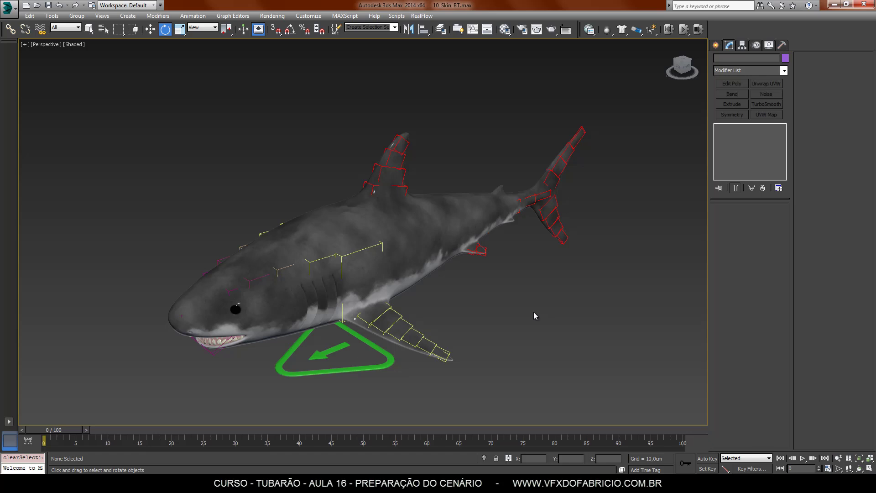
left_click(6, 9)
left_click(29, 112)
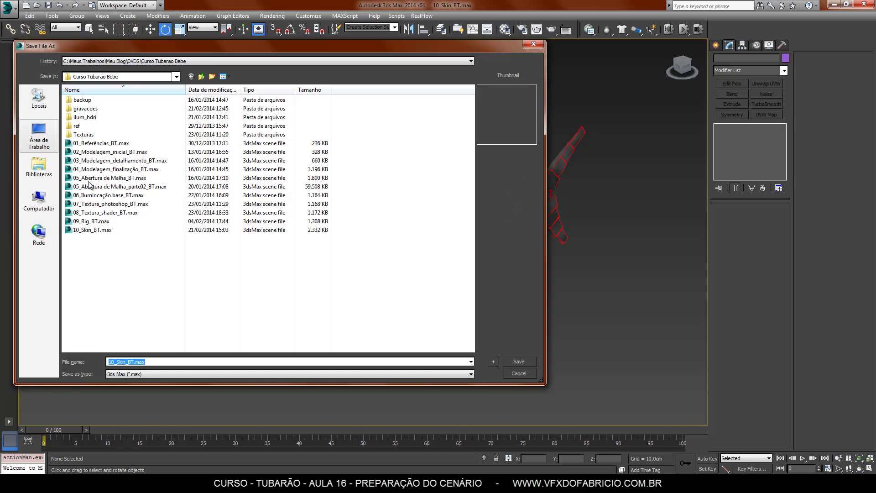
double_click(94, 109)
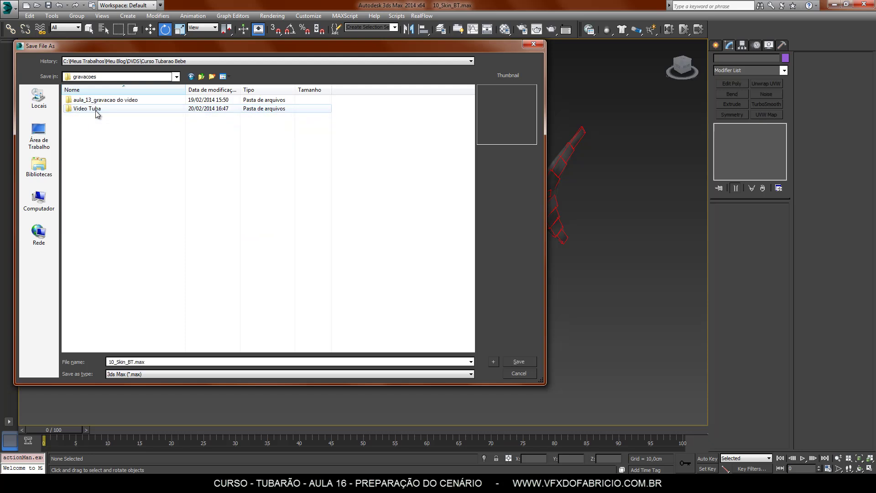
double_click(97, 109)
double_click(100, 102)
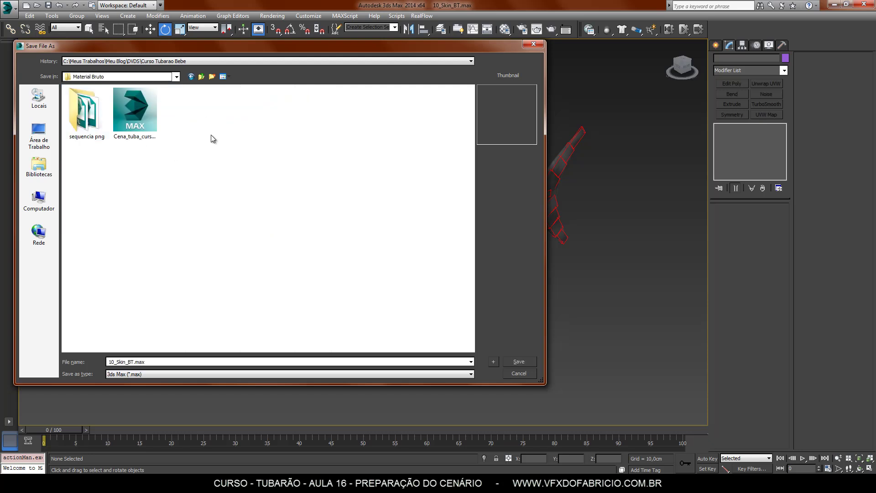
left_click(151, 364)
left_click_drag(135, 364, 57, 365)
type("TUBARAO_MATRIZ")
left_click(518, 362)
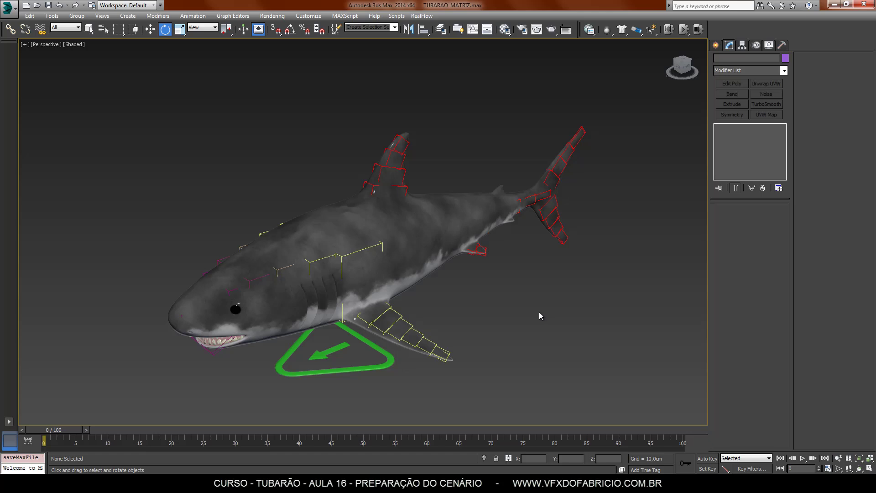
Window-select the shark's whole rig, clear the selection and save the scene.
middle_click_drag(538, 312, 541, 310)
left_click_drag(641, 86, 88, 402)
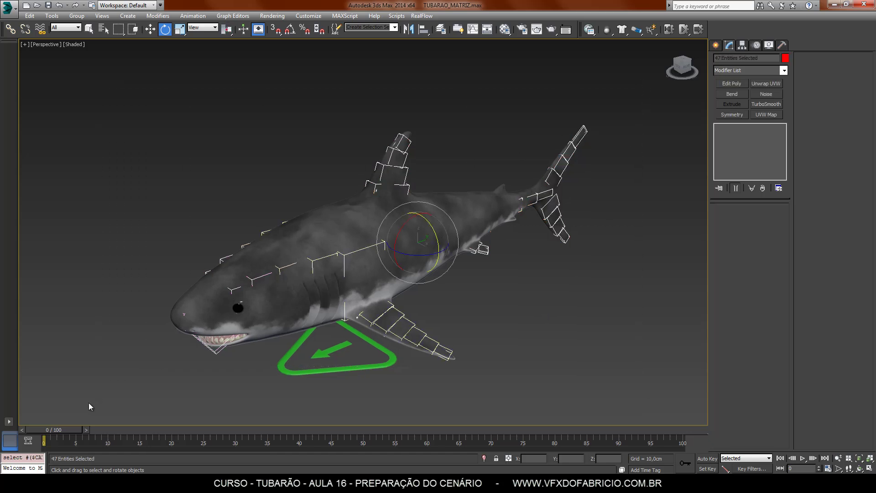
left_click(167, 404)
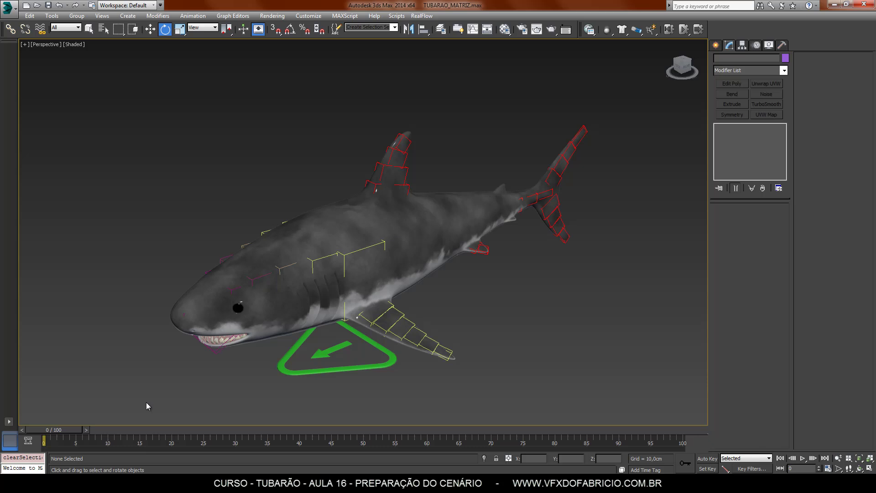
key("ctrl+s")
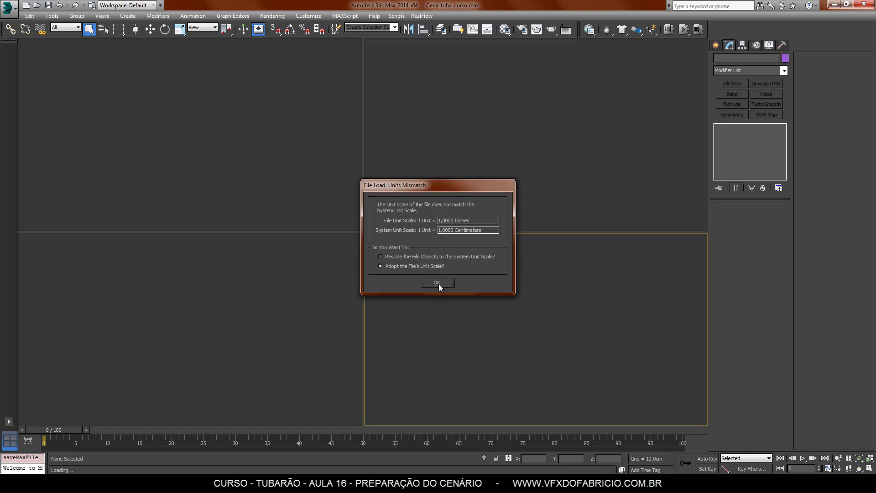
Adopt the file's unit scale while loading the scene, and delete the pink and olive-green teapots plus the purple and blue boxes.
left_click(438, 283)
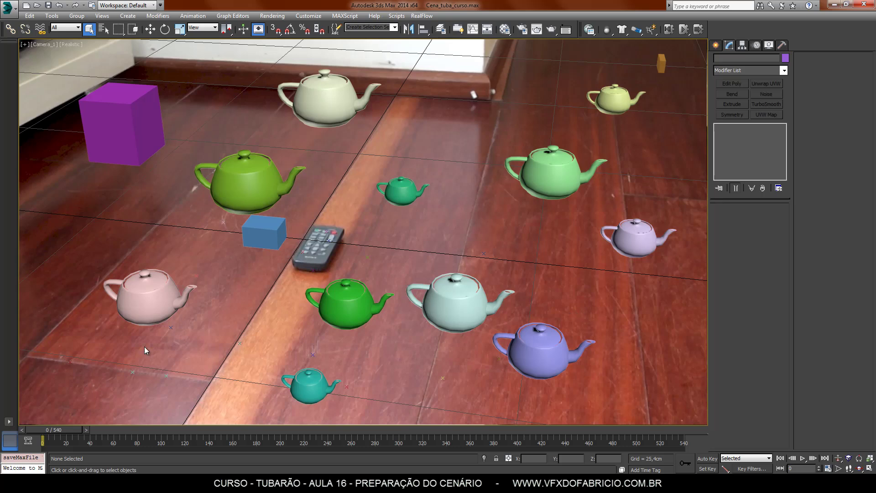
left_click(139, 302)
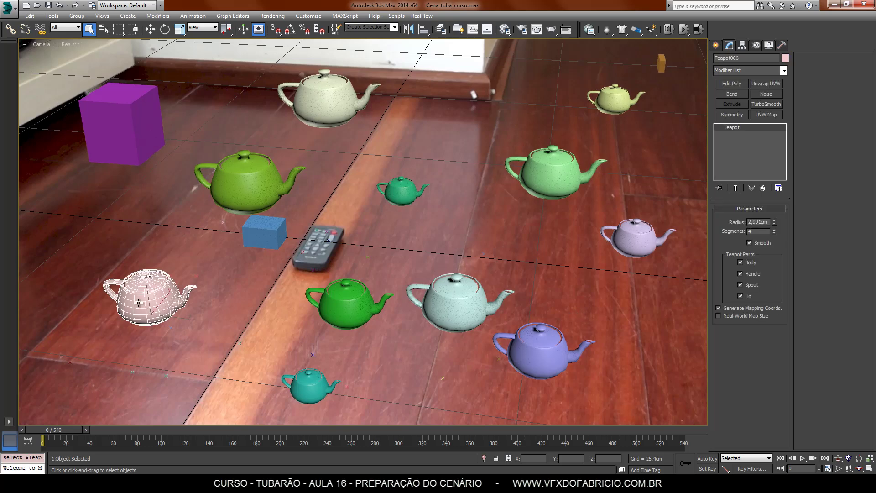
key("Delete")
left_click(131, 137)
key("Delete")
left_click(248, 183)
key("Delete")
left_click(264, 232)
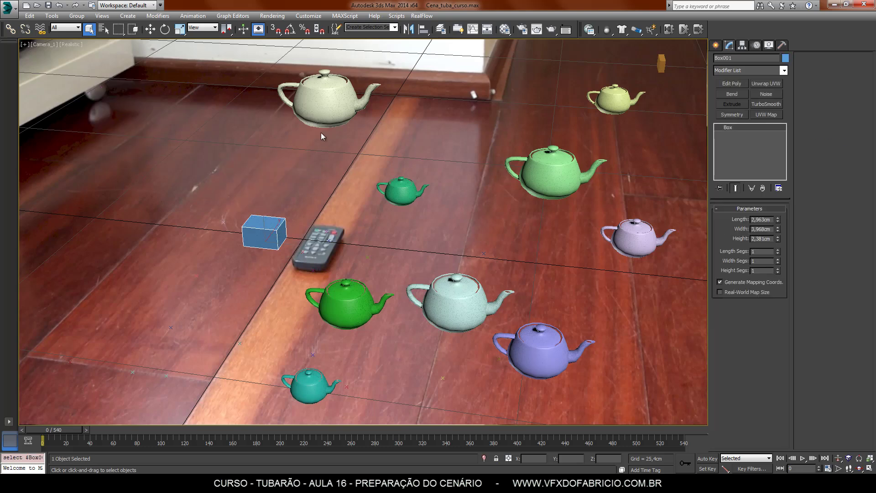
key("Delete")
Delete the cream, small green, bright green, pale aqua, violet-blue and teal teapots from the floor.
left_click(326, 103)
key("Delete")
left_click(402, 190)
key("Delete")
left_click(349, 303)
key("Delete")
left_click(456, 303)
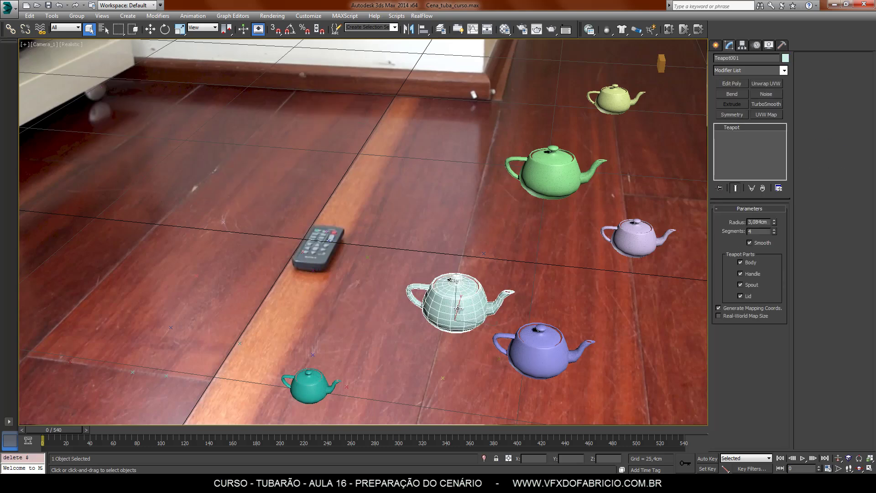
key("Delete")
left_click(543, 351)
key("Delete")
left_click(304, 386)
key("Delete")
Delete the light green, lilac and yellow teapots and the small orange box in the background.
left_click(554, 173)
key("Delete")
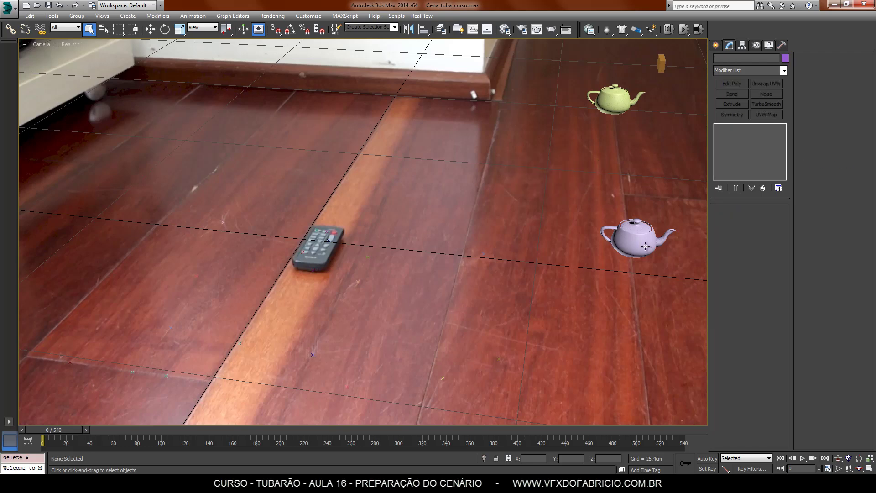
left_click(645, 246)
key("Delete")
left_click(614, 98)
key("Delete")
left_click(661, 63)
key("Delete")
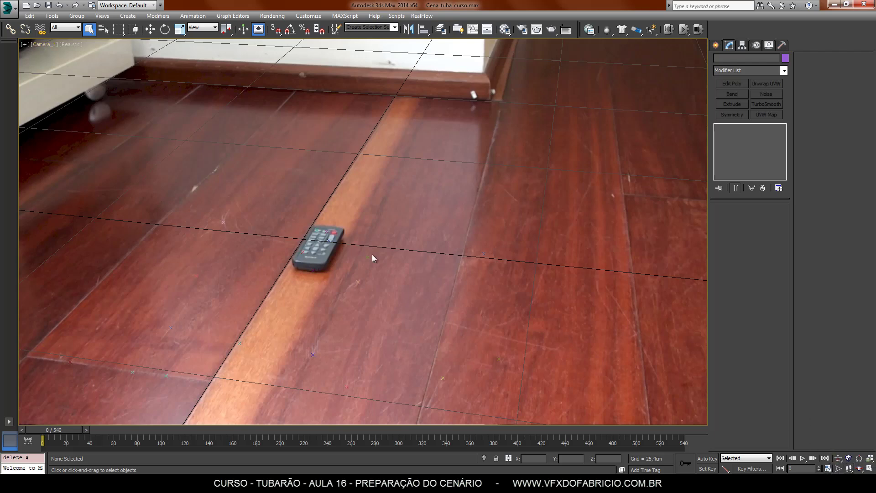
Try to pan the tracked camera view and change its field of view at frames 0 and 91, returning to frame 0.
key("Home")
middle_click_drag(429, 221, 556, 259)
key("ctrl+z")
left_click(839, 468)
mouse_move(380, 191)
left_mouse_down()
mouse_move(380, 214)
mouse_move(378, 172)
mouse_move(391, 203)
left_mouse_up()
left_click_drag(66, 433, 157, 434)
left_click_drag(446, 194, 486, 195)
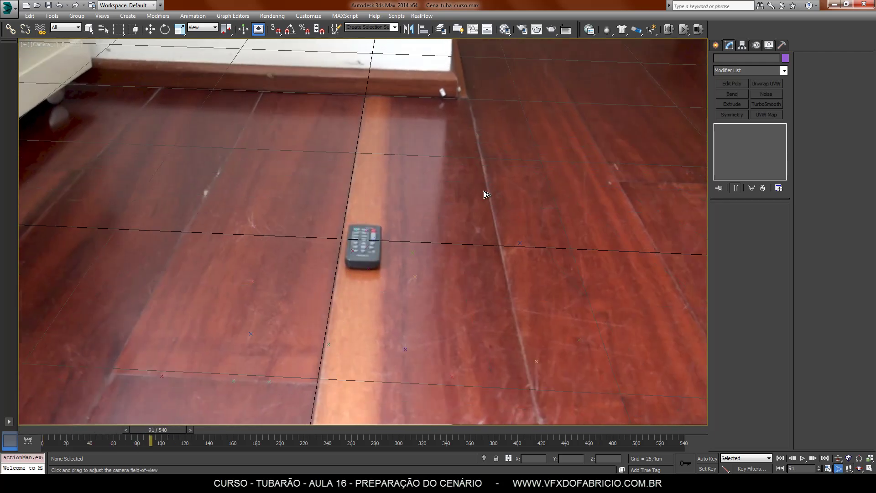
left_click_drag(158, 430, 51, 440)
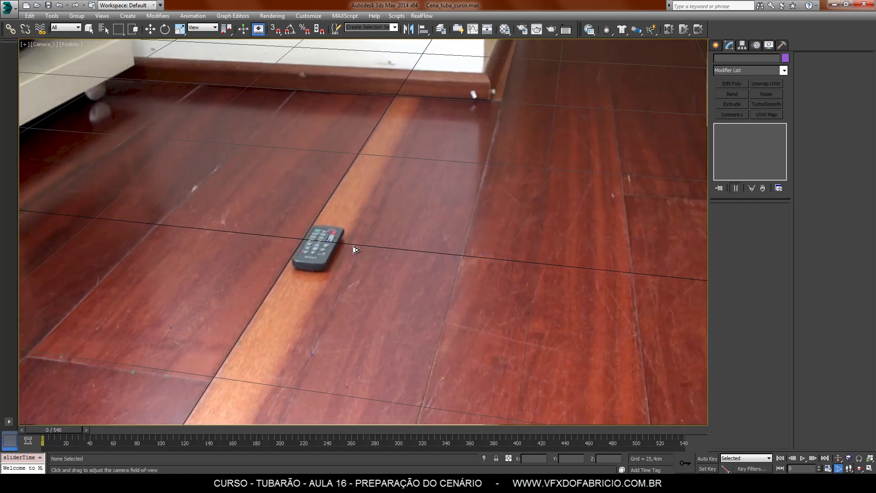
left_click(89, 28)
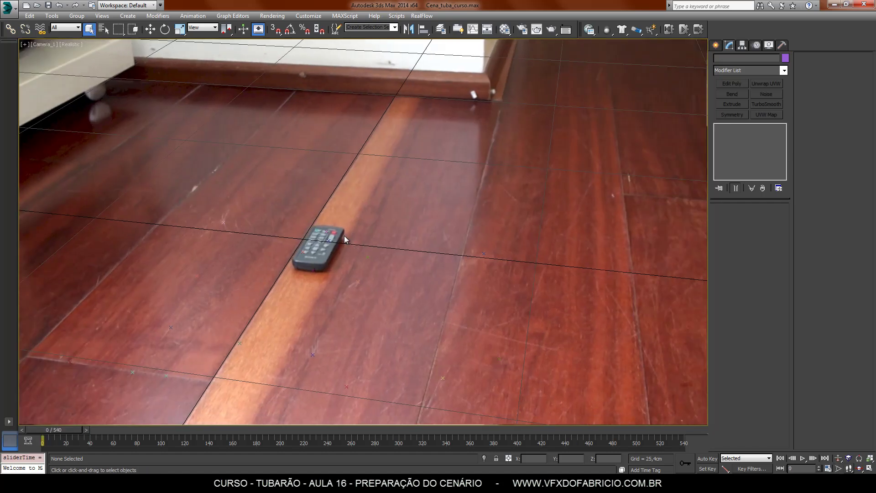
Hide the camera_track group of tracking points and camera, selecting it from an orbited perspective view.
left_click(329, 240)
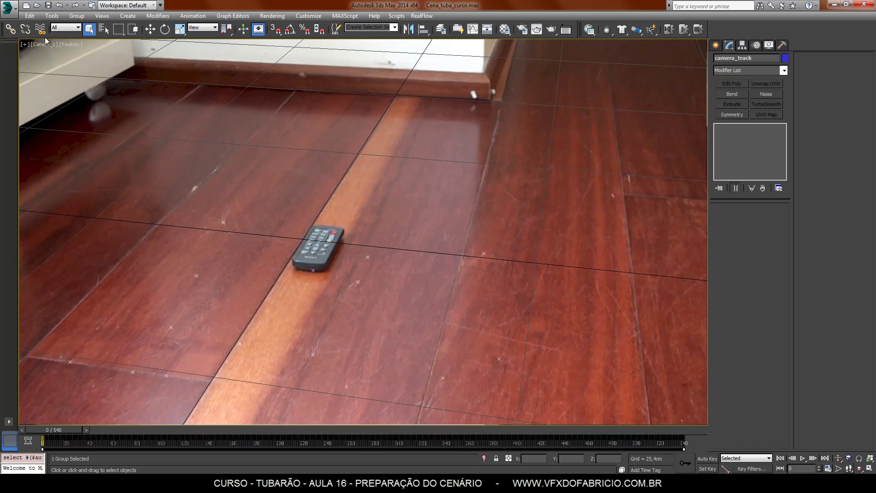
key("p")
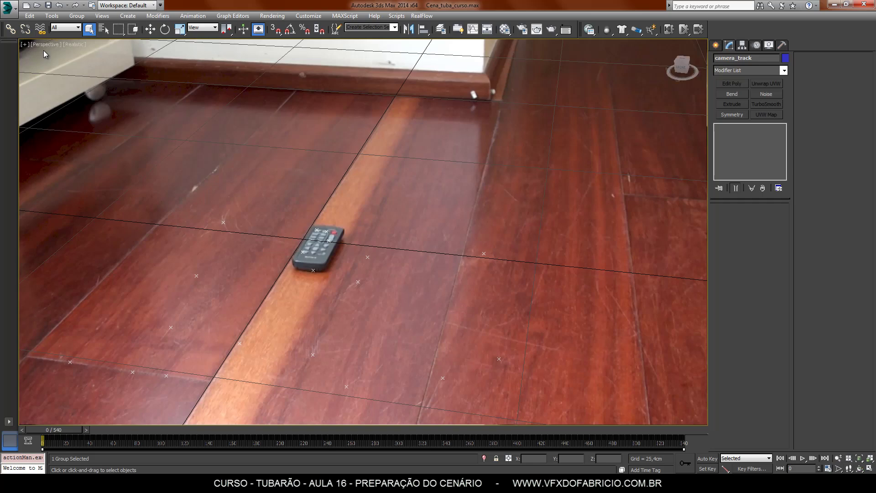
middle_click_drag(497, 225, 242, 108, "alt")
middle_click_drag(300, 96, 420, 256, "alt")
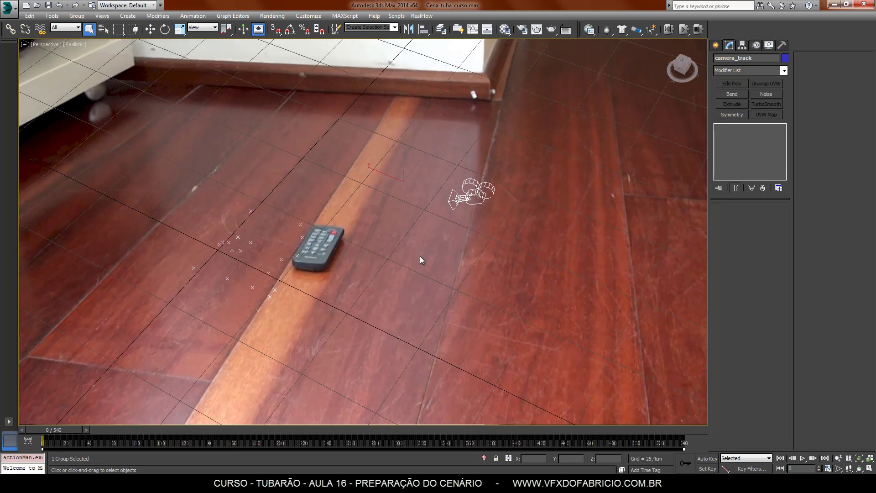
left_click(192, 176)
left_click_drag(254, 231, 252, 230)
right_click(267, 252)
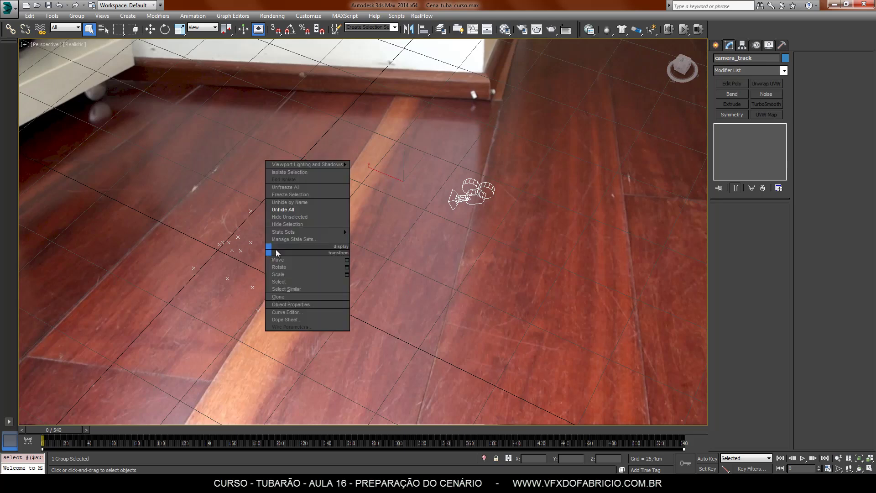
left_click(287, 224)
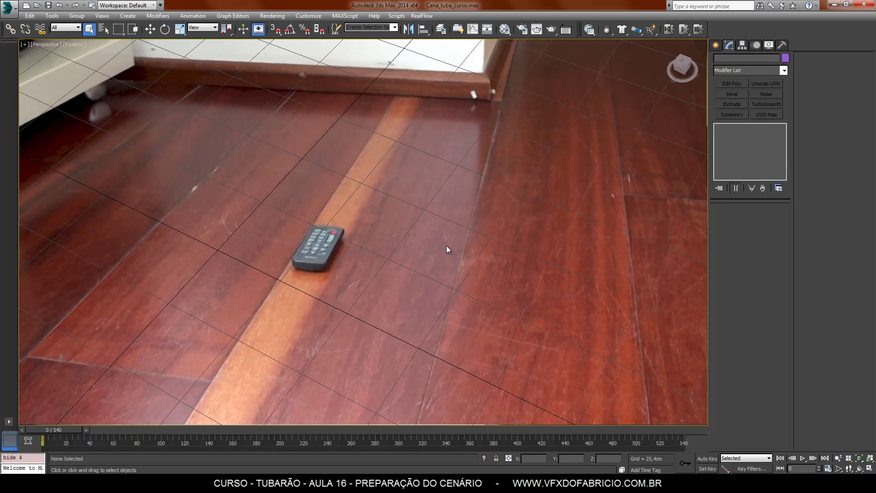
Return to the tracked camera view and scrub the animation to frame 99 to check how the grid follows the floor.
key("c")
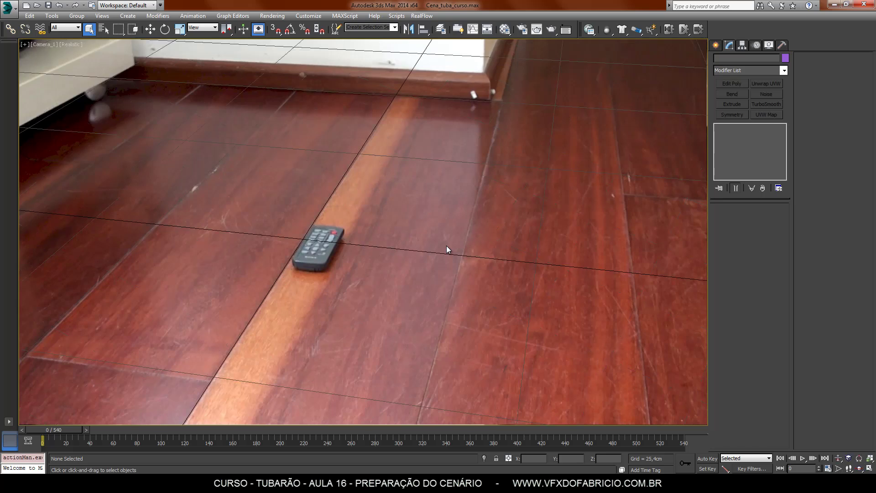
left_click_drag(57, 430, 149, 431)
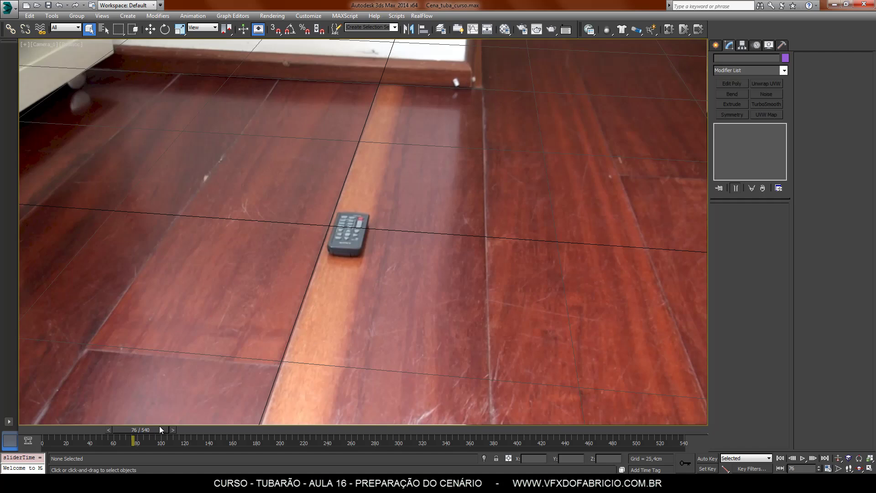
left_click_drag(140, 430, 166, 430)
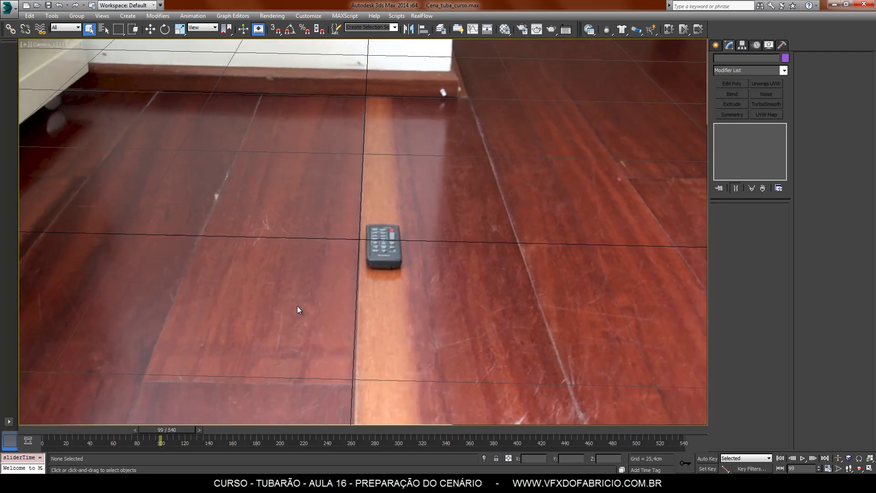
Set the maximum viewport background/environment display resolution to 128 pixels.
left_click(72, 46)
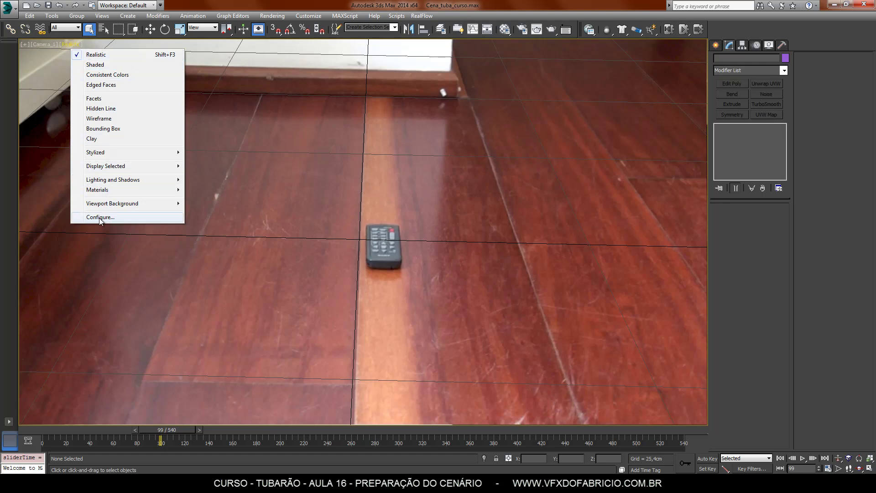
left_click(150, 220)
left_click_drag(373, 121, 202, 119)
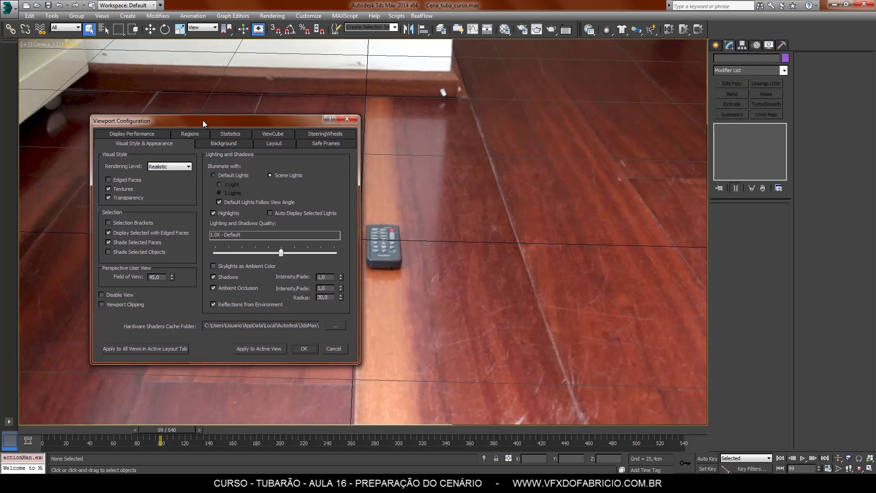
left_click(134, 135)
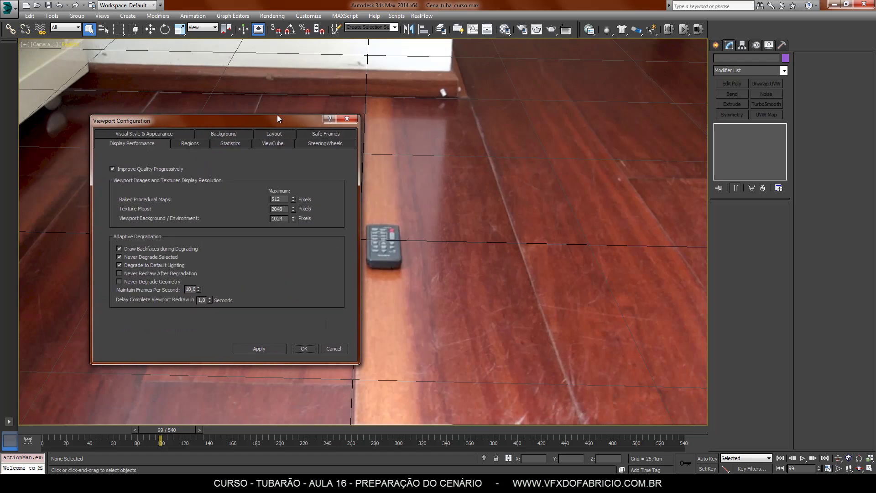
left_click_drag(283, 122, 256, 119)
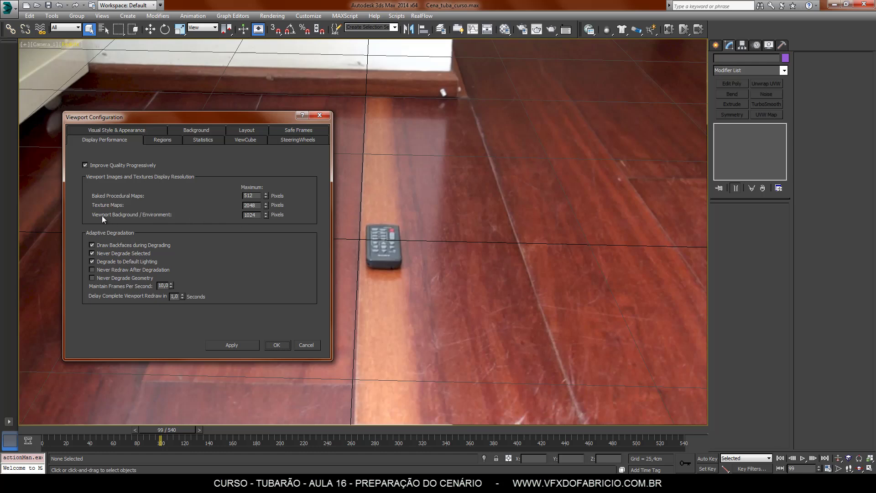
left_click_drag(257, 216, 217, 215)
left_click_drag(271, 120, 244, 127)
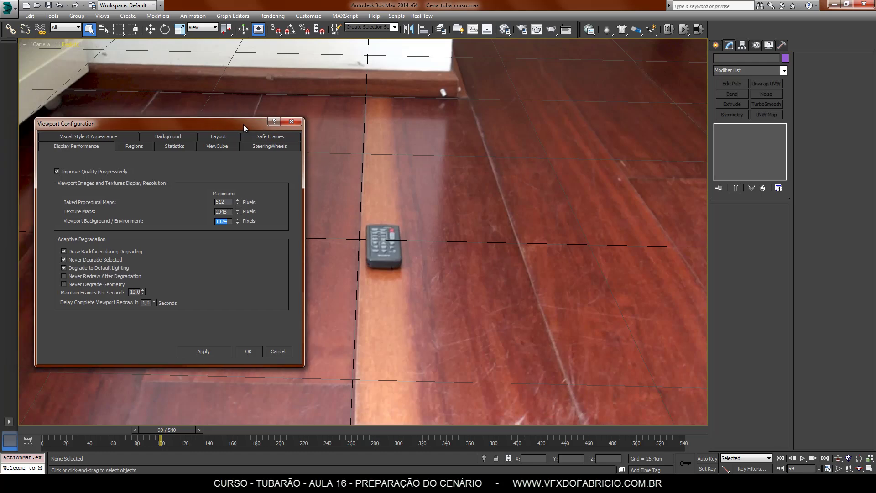
type("12")
left_click(221, 351)
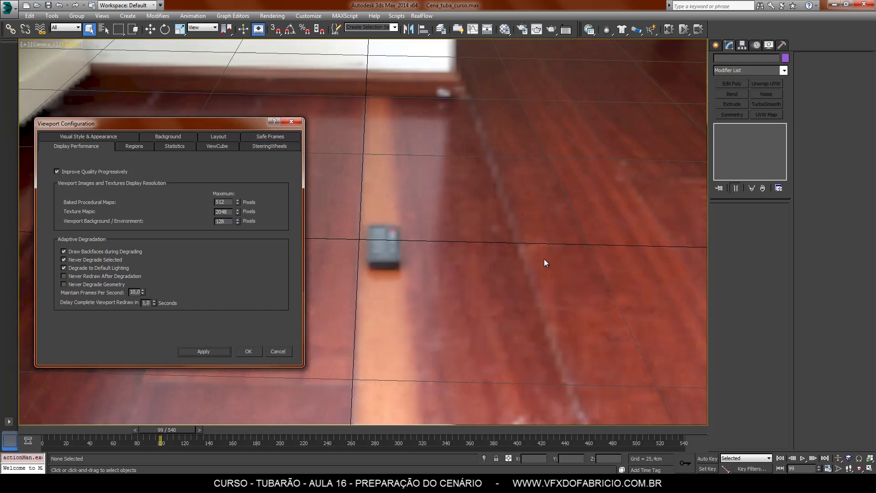
left_click_drag(223, 125, 168, 133)
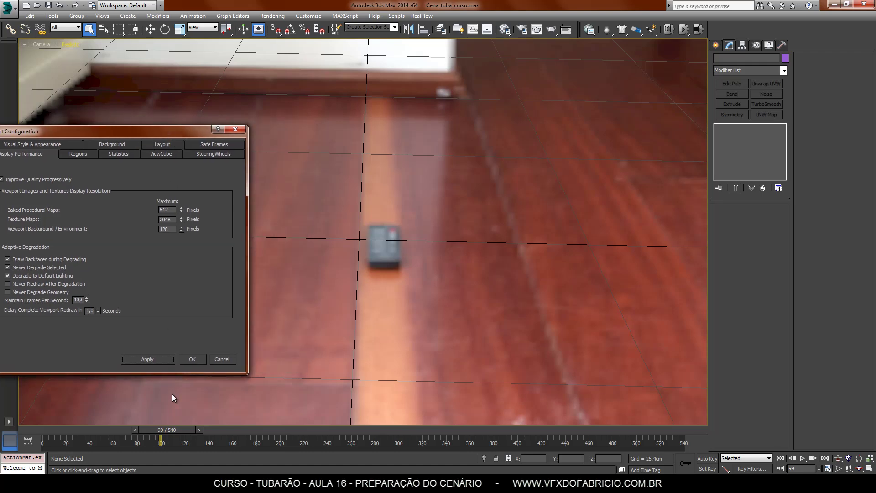
left_click(192, 359)
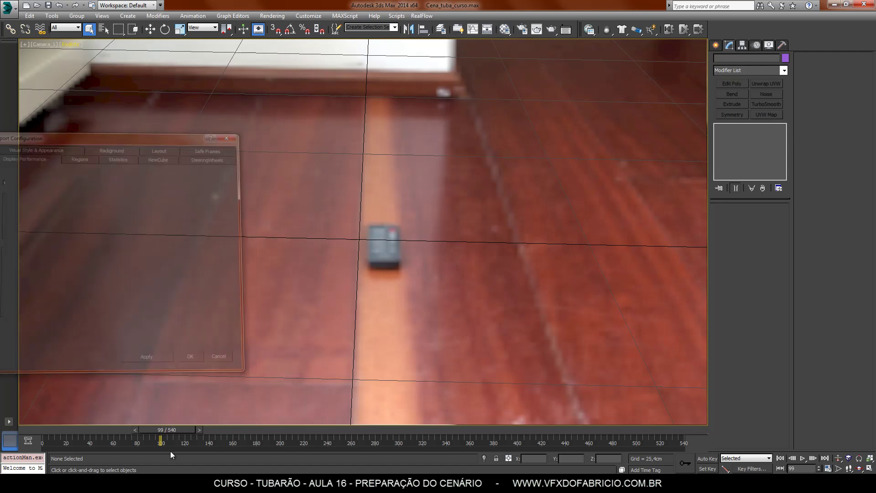
Scrub back to frame 51 and play the camera view to check playback with the low-resolution background.
left_click_drag(164, 430, 114, 453)
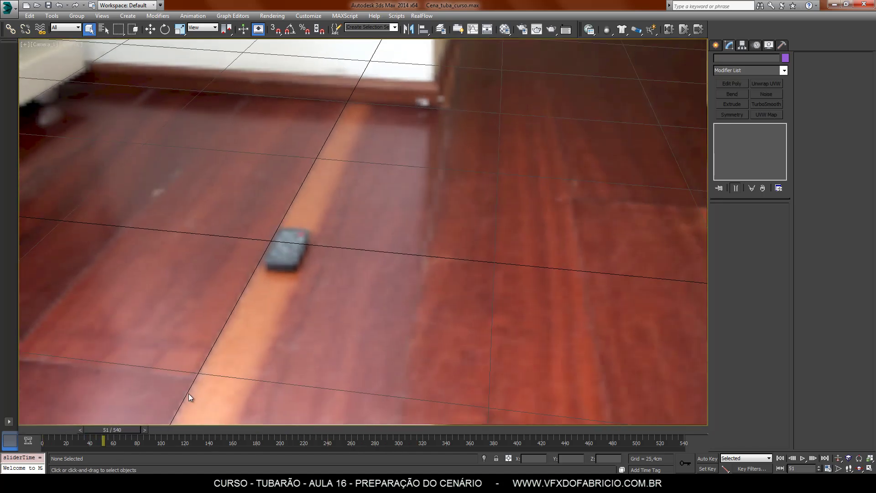
key("slash")
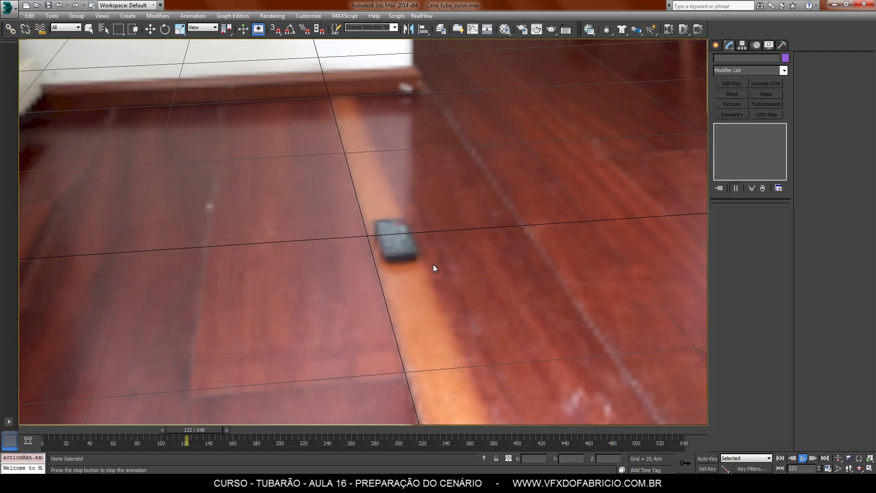
key("slash")
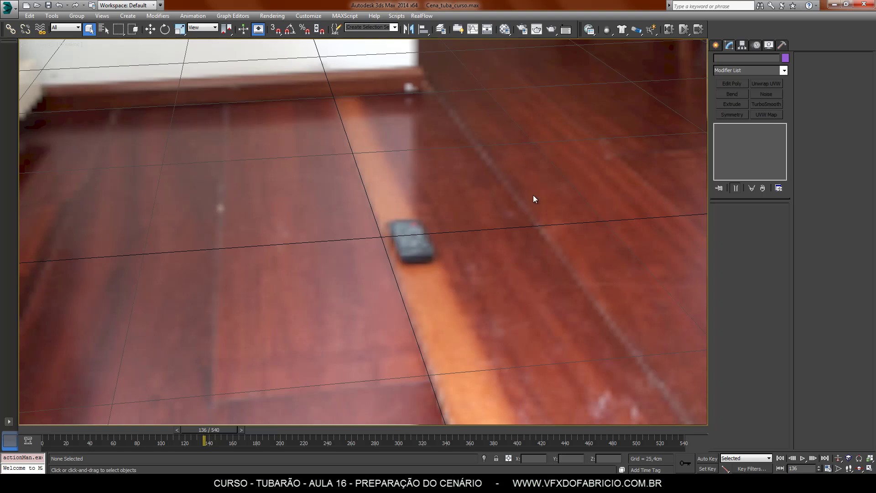
Set the maximum viewport background/environment display resolution to 512 pixels and test the camera view's playback.
left_click(70, 45)
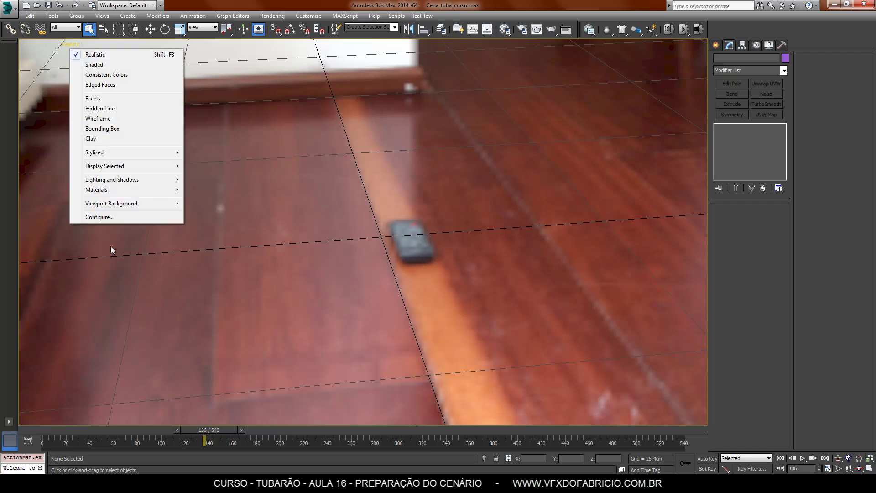
left_click(102, 218)
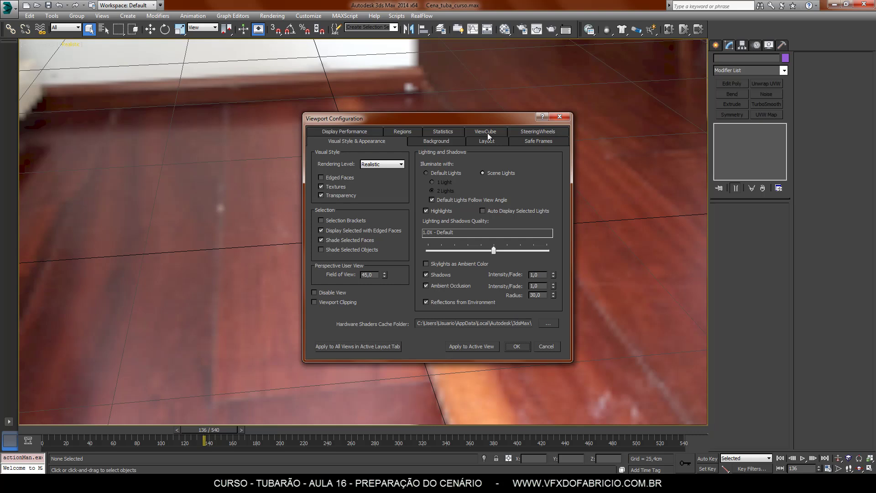
left_click_drag(486, 117, 255, 129)
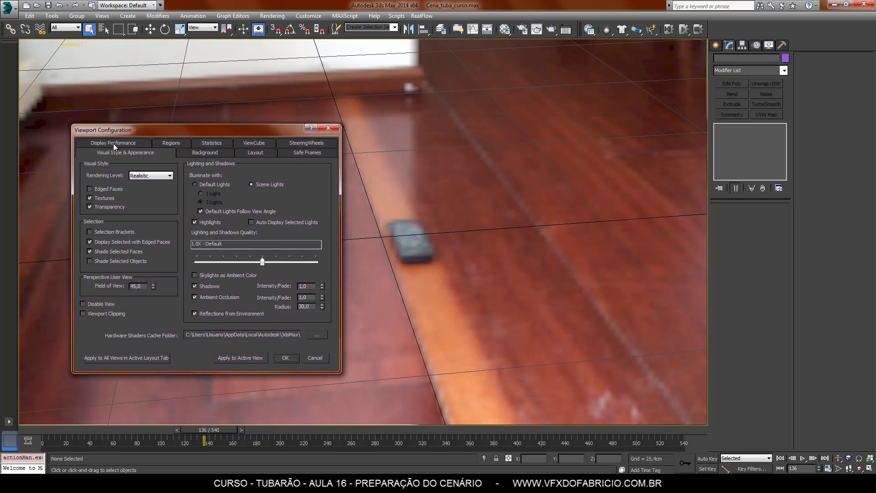
left_click(114, 144)
double_click(257, 228)
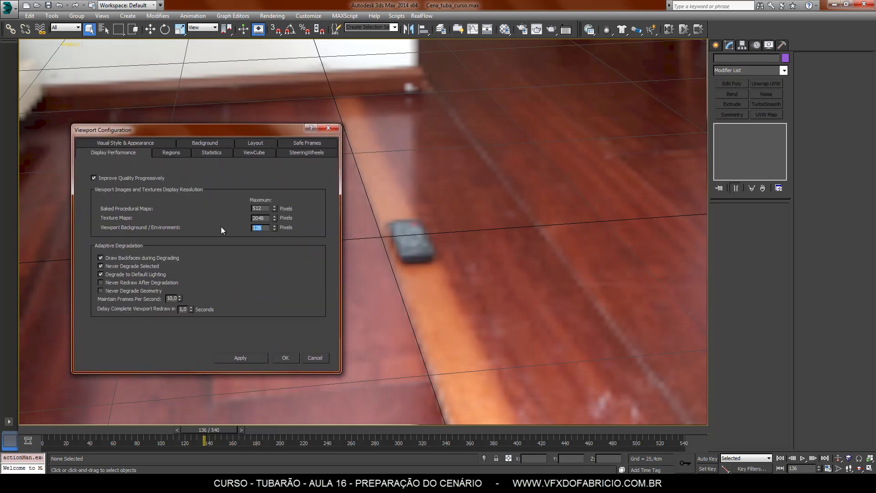
type("512")
left_click(254, 356)
left_click(322, 357)
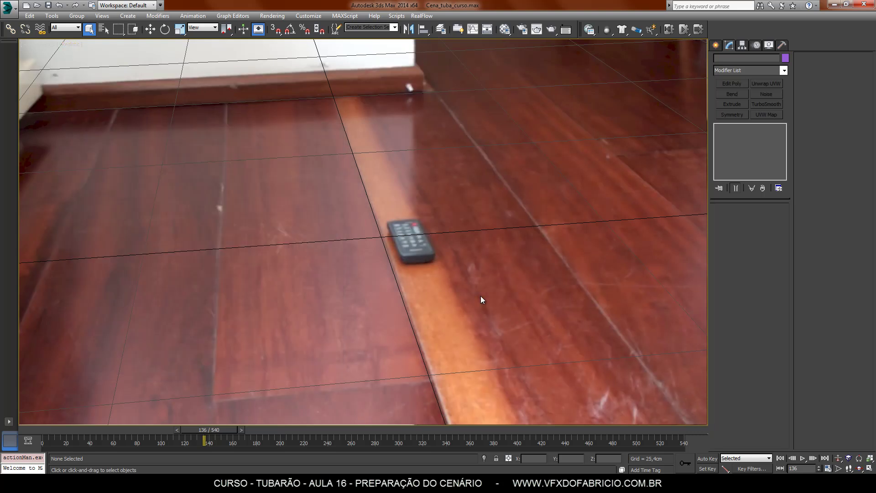
key("/")
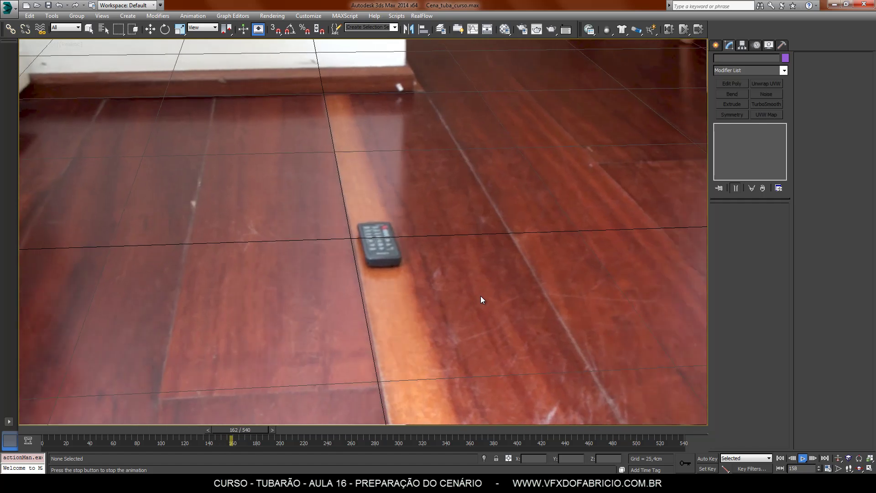
key("/")
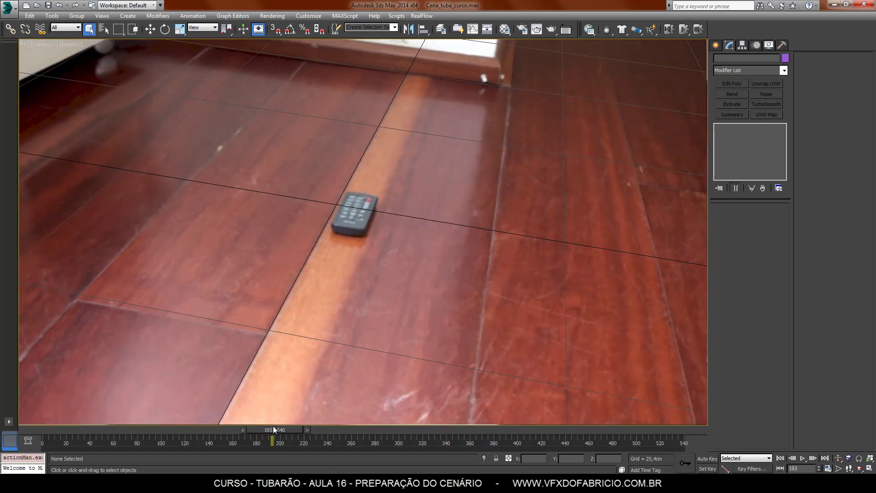
Scrub the camera view to frame 249 and create a plane about 75 by 83 cm over the wooden floor.
left_click_drag(273, 429, 378, 436)
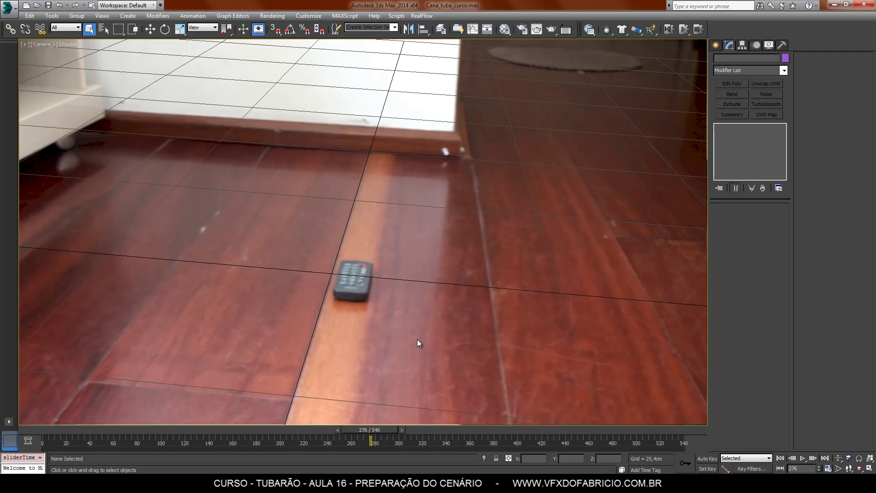
left_click_drag(378, 434, 348, 436)
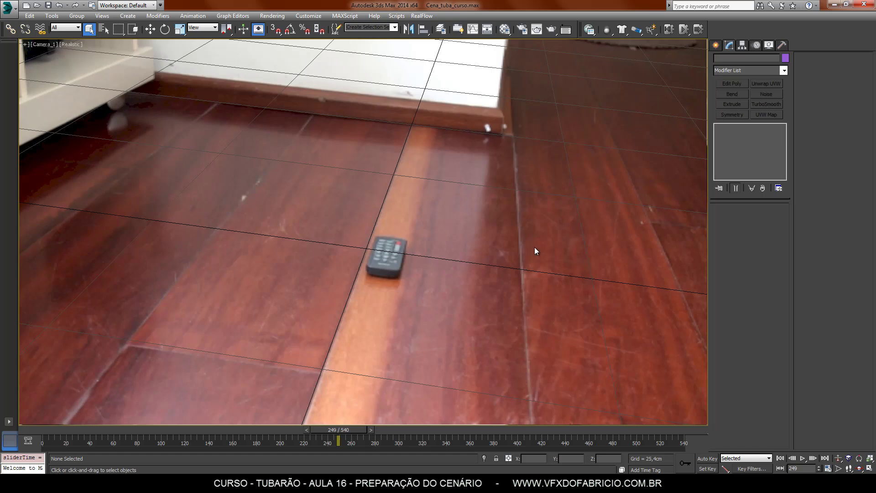
left_click(716, 44)
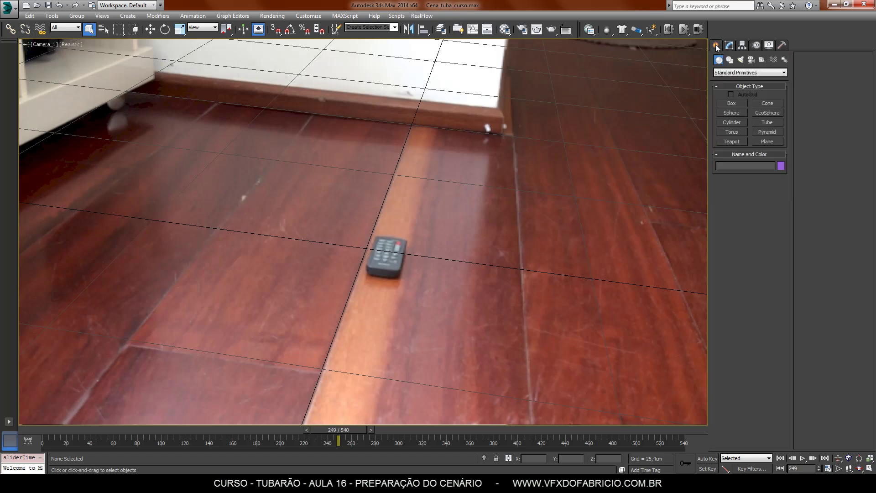
left_click(767, 142)
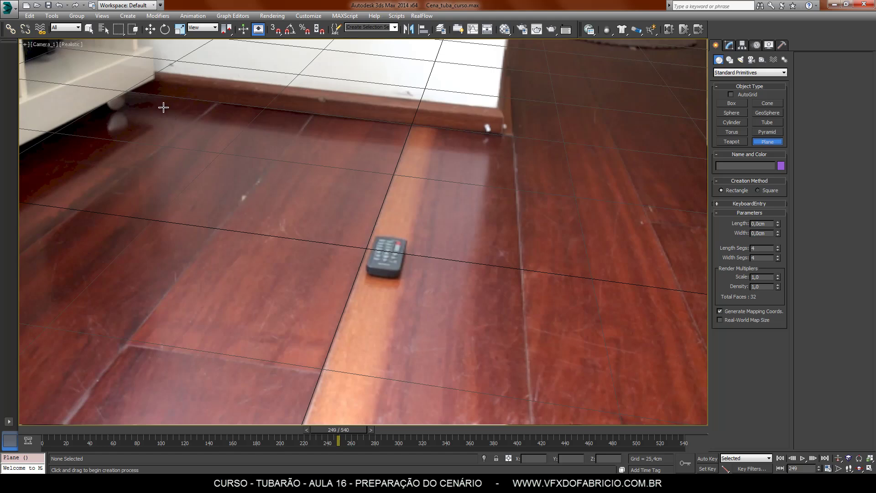
left_click_drag(164, 108, 843, 492)
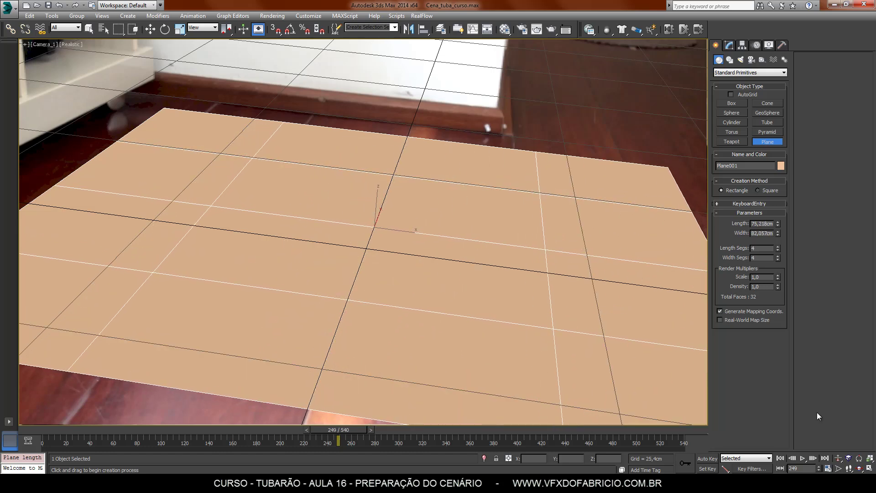
Center the plane at the world origin by zeroing its position, and increase its length to about 100 cm.
left_click(154, 30)
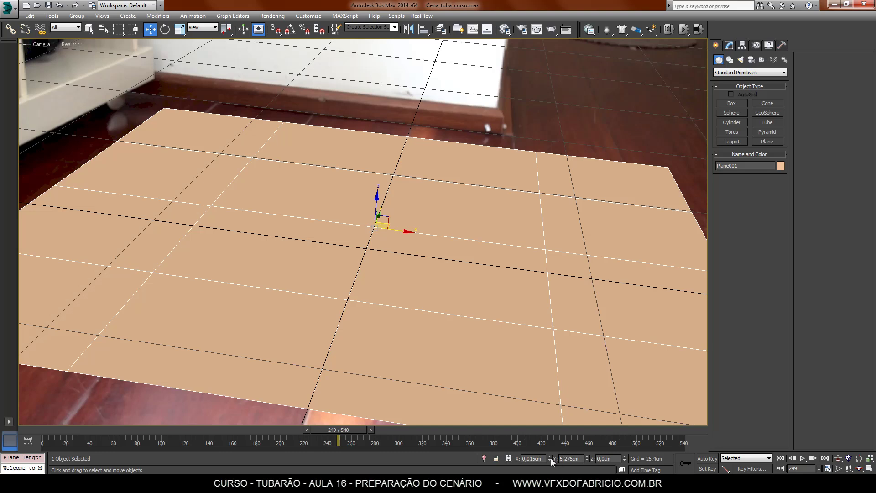
right_click(587, 458)
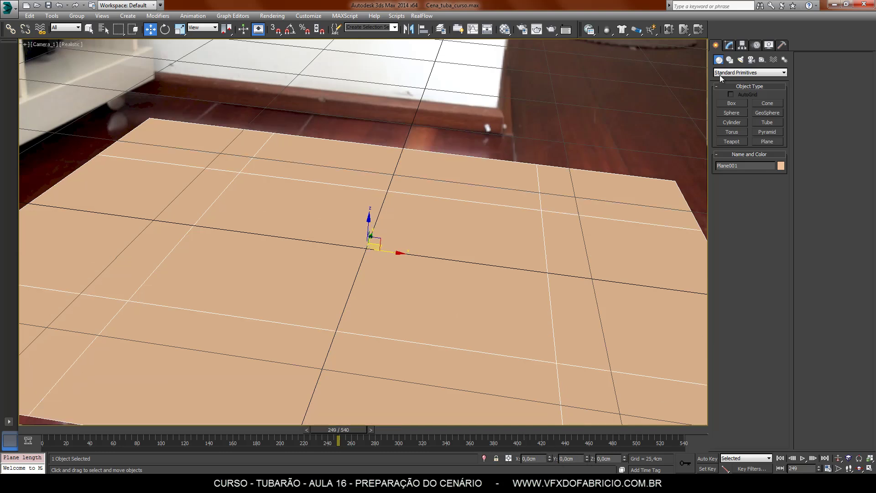
left_click(729, 46)
mouse_move(777, 219)
left_mouse_down()
mouse_move(779, 203)
mouse_move(777, 230)
left_mouse_up()
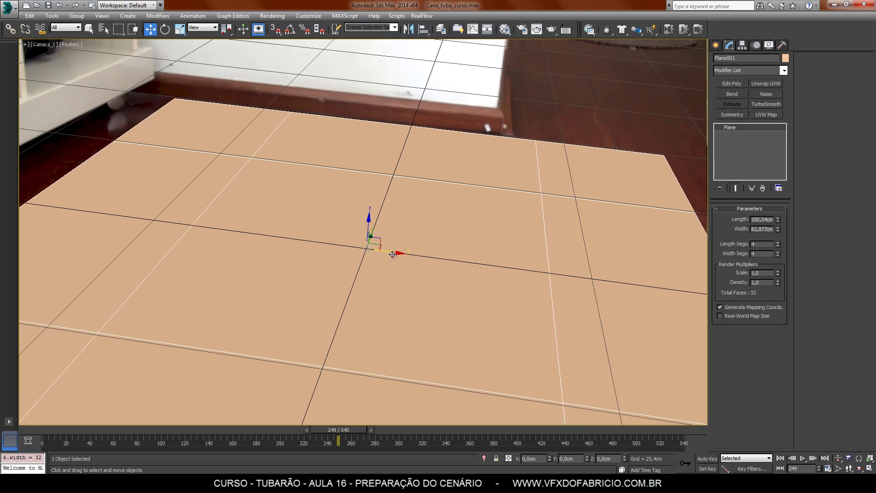
Convert the plane to Editable Poly and move its lengthwise edge loop near the wall corner to about X 15.3 cm.
right_click(739, 126)
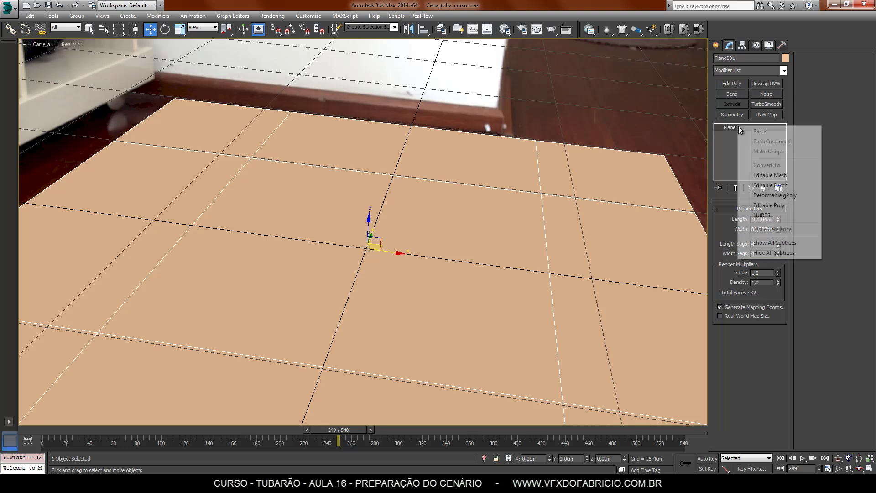
left_click(771, 204)
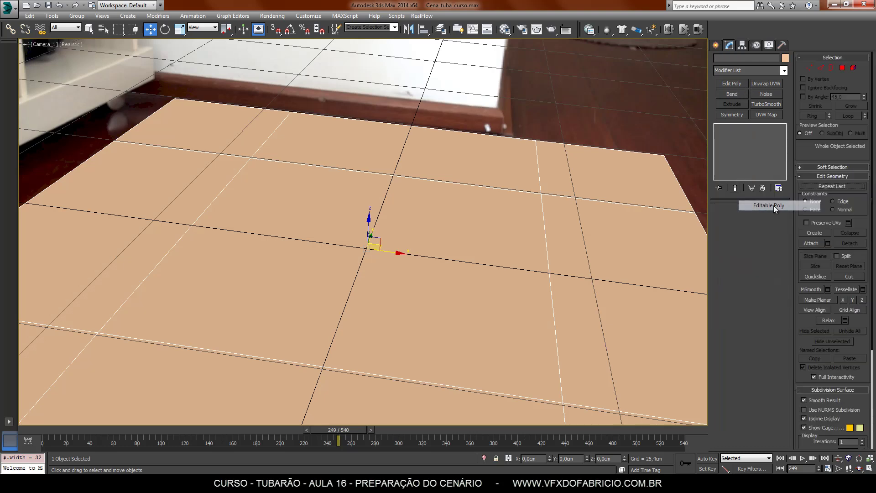
left_click(738, 219)
double_click(544, 229)
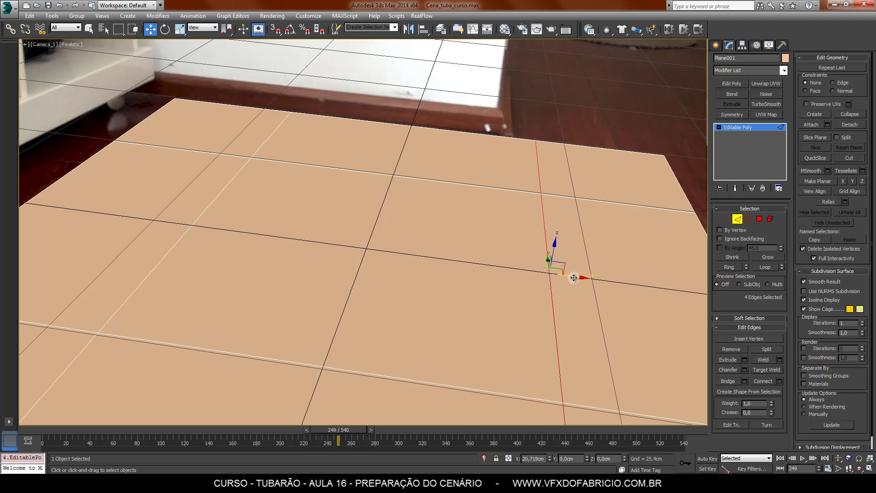
left_click_drag(574, 278, 524, 274)
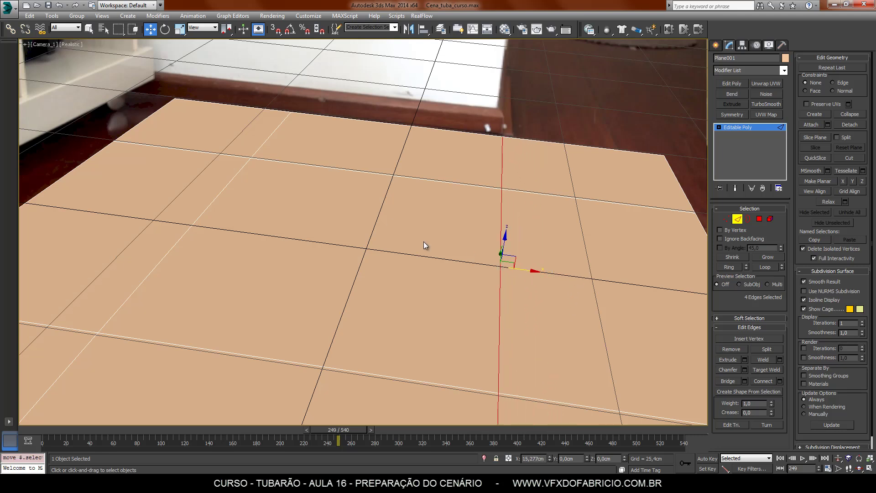
Extrude the three back floor edges along the wall upward about 3.2 cm to form the baseboard.
left_click(349, 120, "ctrl")
left_click(442, 129, "ctrl")
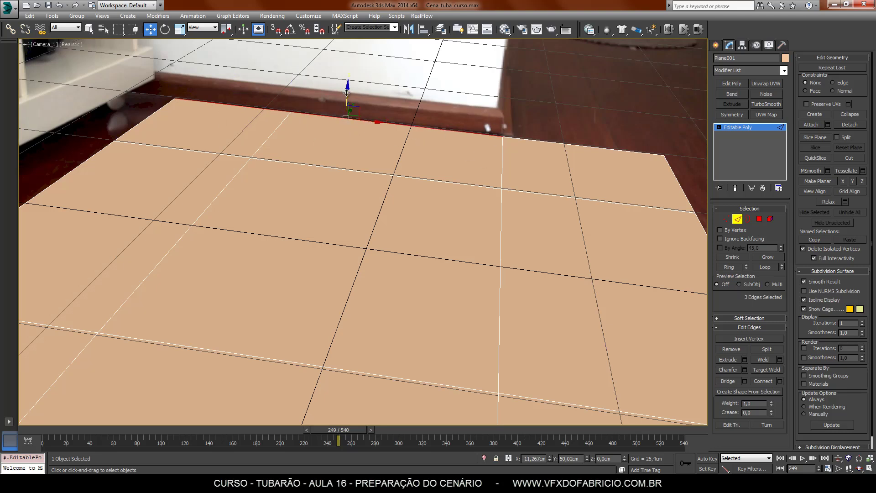
left_click_drag(348, 94, 346, 74, "shift")
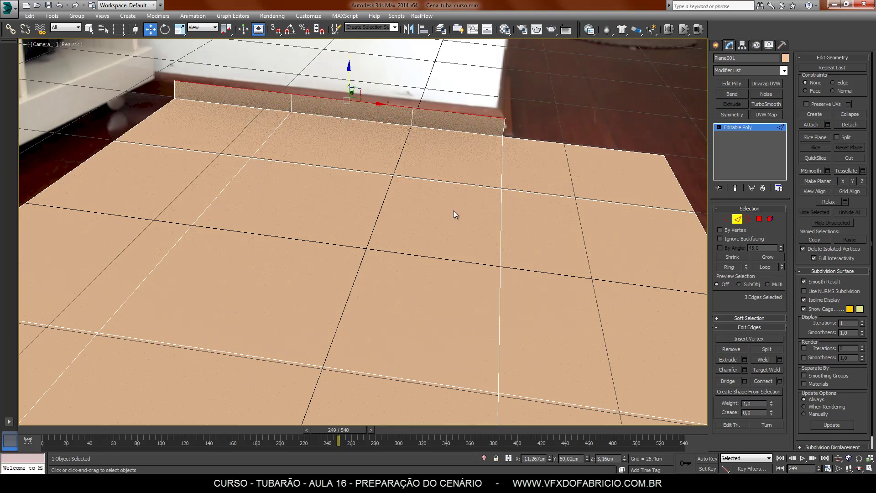
Extrude the baseboard's upper edges about 1 cm back and up as a slanted lip, and raise a wall from it to about Z 15.7 cm.
key("p")
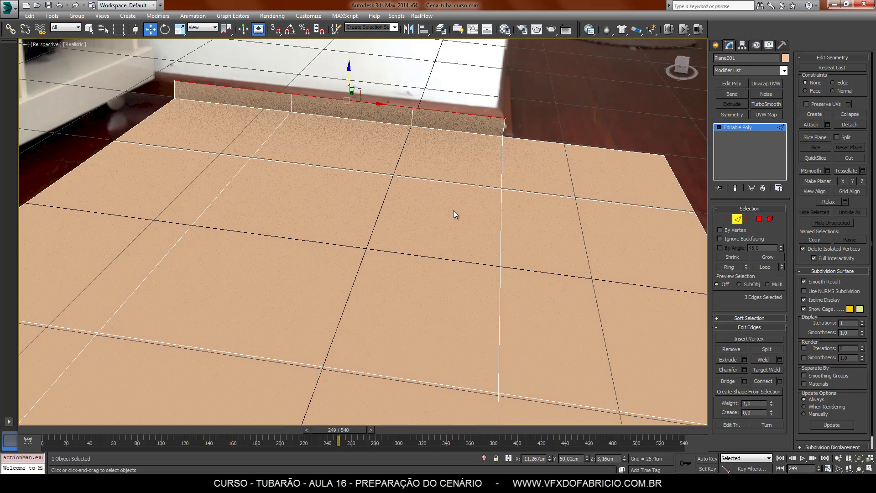
middle_click_drag(518, 237, 414, 292, "alt")
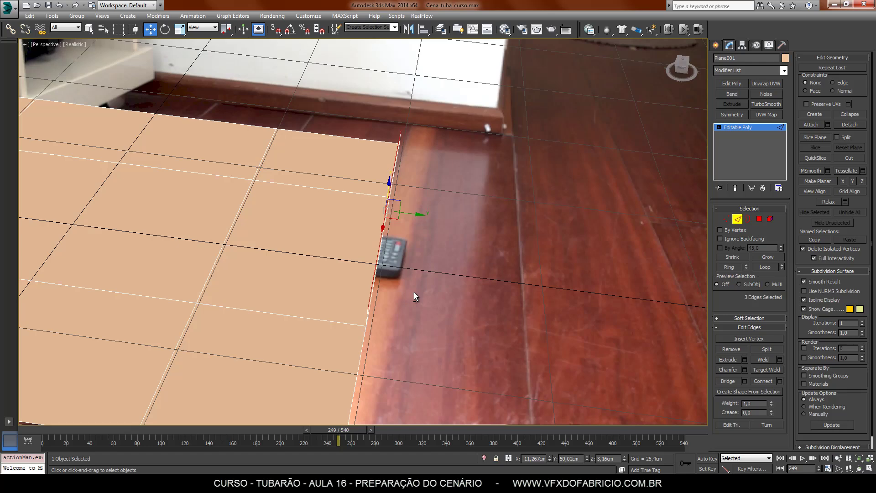
middle_click_drag(393, 329, 427, 255, "alt")
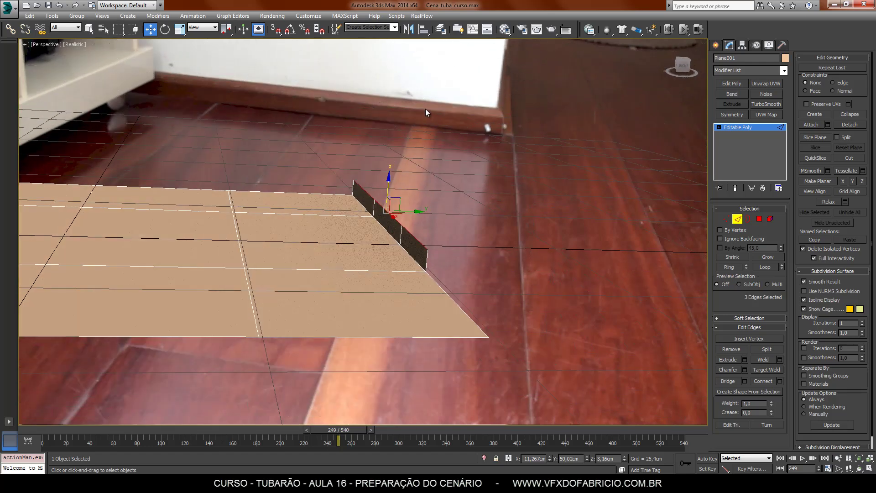
left_click_drag(398, 201, 418, 206)
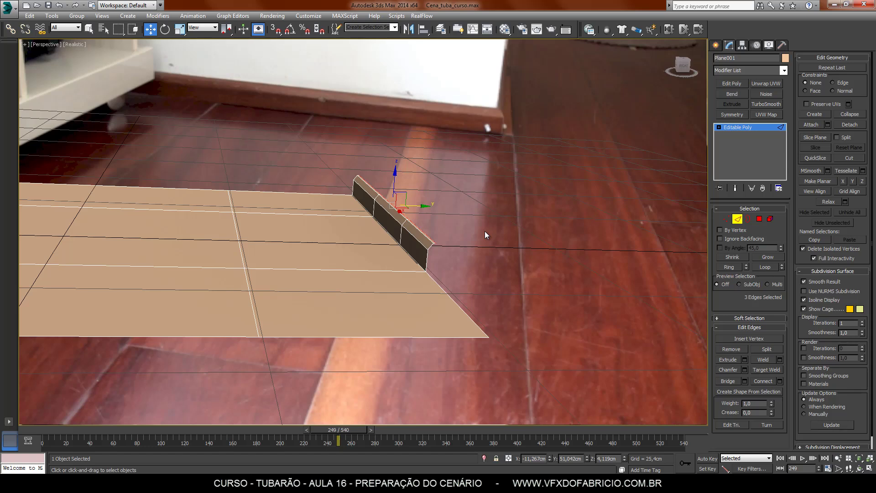
key("c")
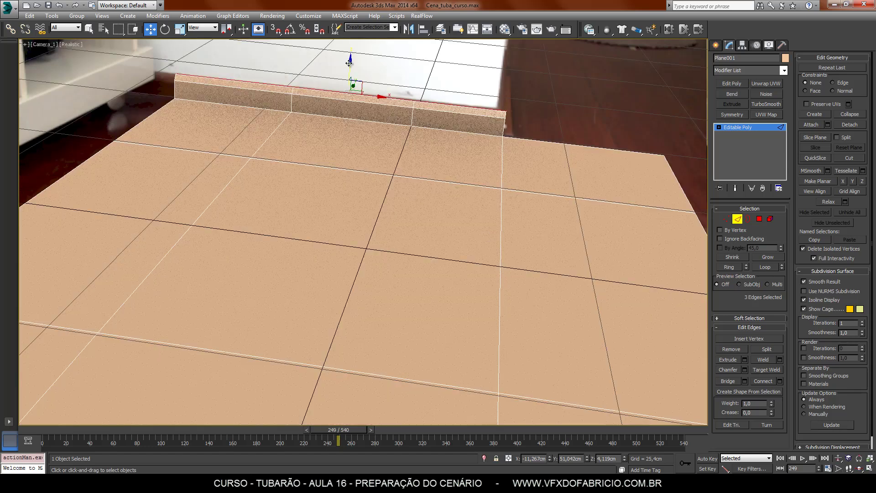
left_click_drag(349, 63, 373, 1)
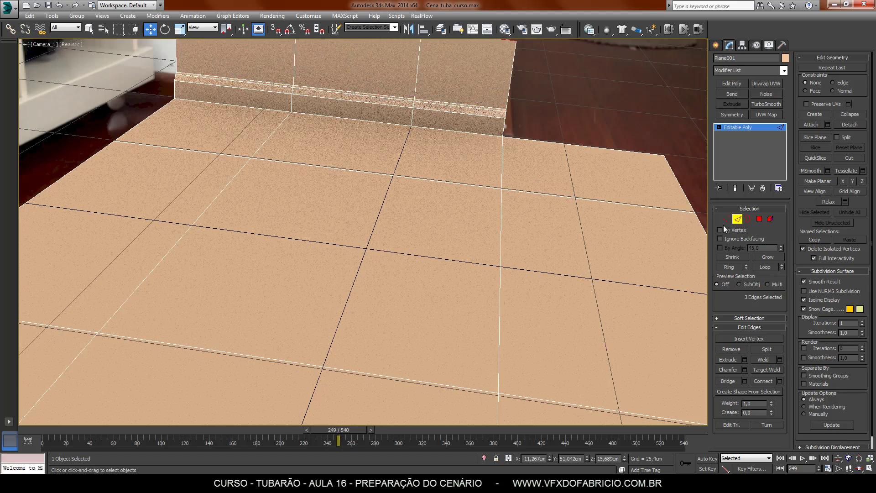
Shift the corner edge loop to about X 13.8 cm, adjust the baseboard's projecting corner, and extend the floor back past the wall.
double_click(502, 183)
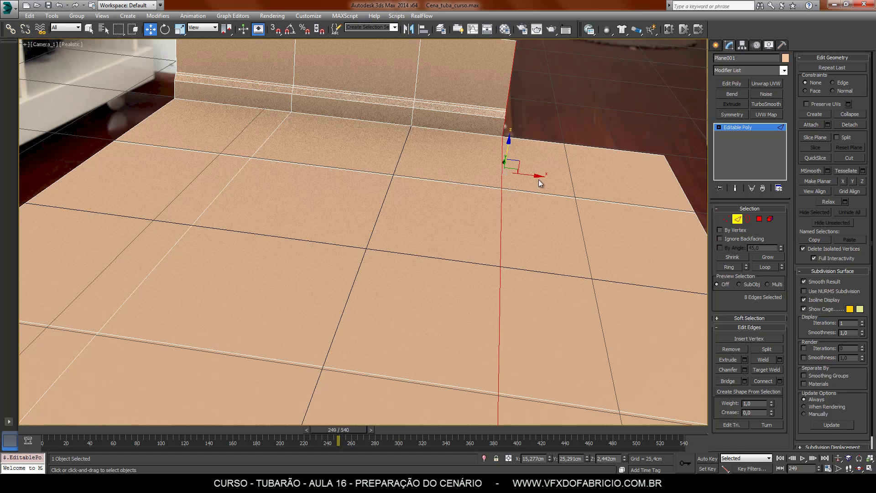
mouse_move(529, 177)
left_mouse_down()
mouse_move(511, 179)
mouse_move(520, 178)
left_mouse_up()
left_click(500, 125)
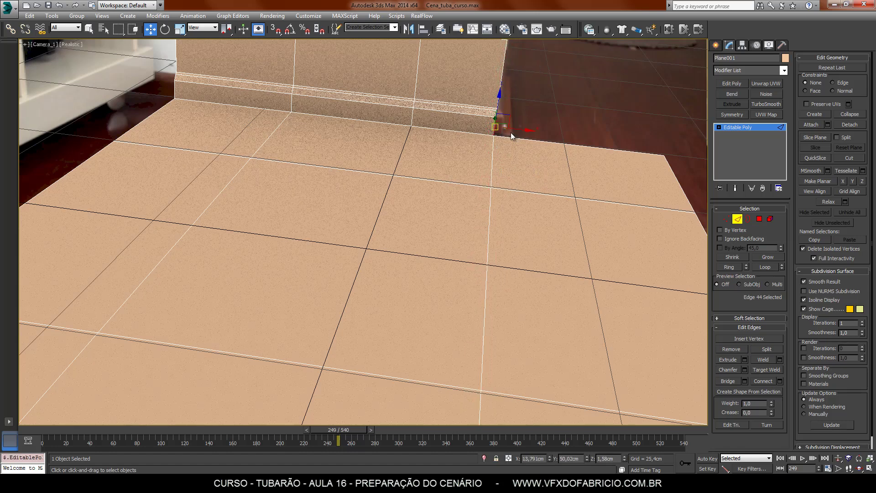
left_click_drag(519, 130, 515, 41)
double_click(503, 111)
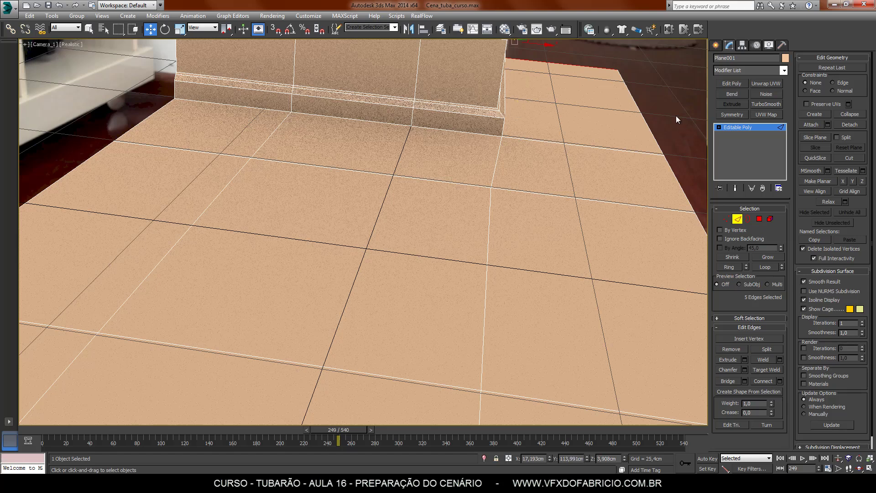
left_click(254, 309)
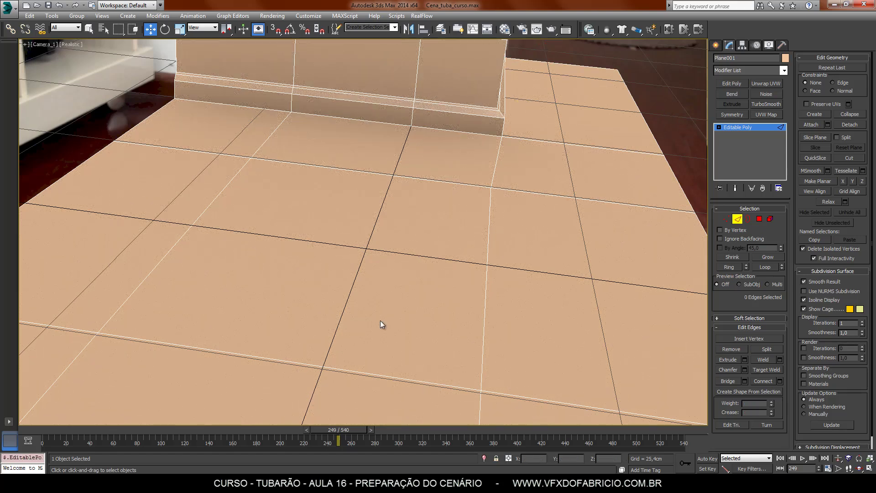
Switch the camera view to wireframe and move the three floor edges in front of the wall corner outward to straighten the loop.
key("F3")
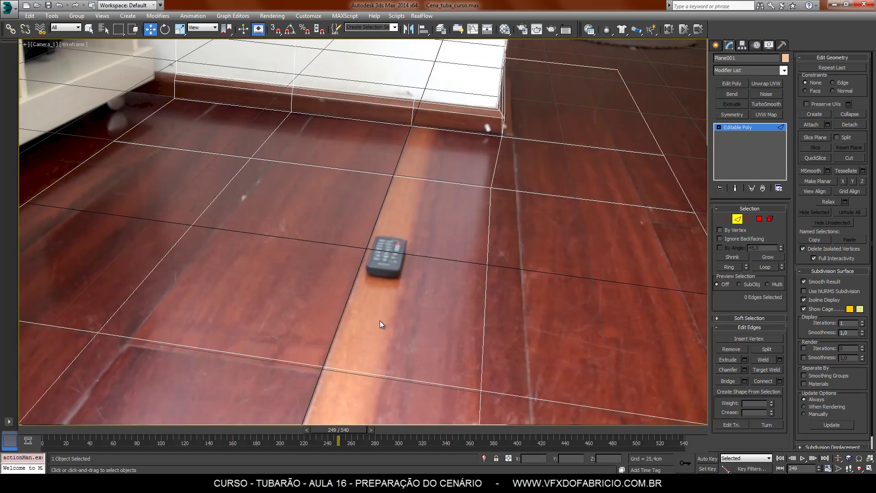
left_click(486, 304)
left_click(481, 400, "ctrl")
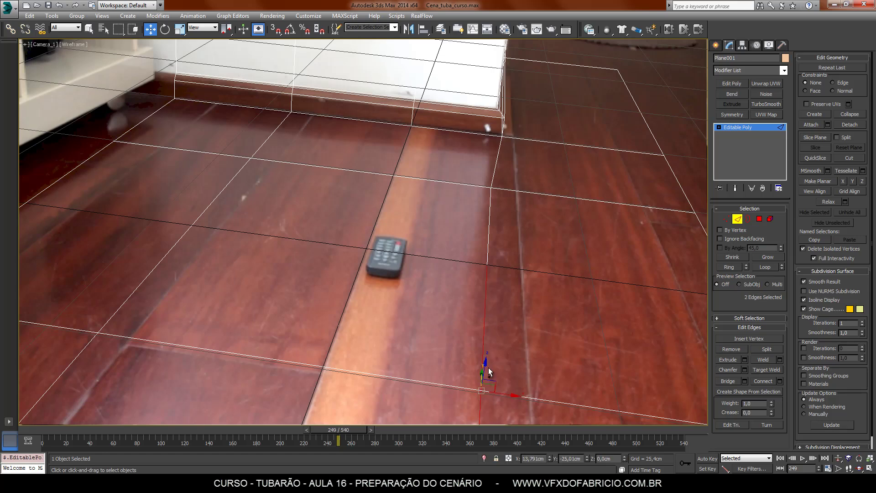
left_click(489, 232, "ctrl")
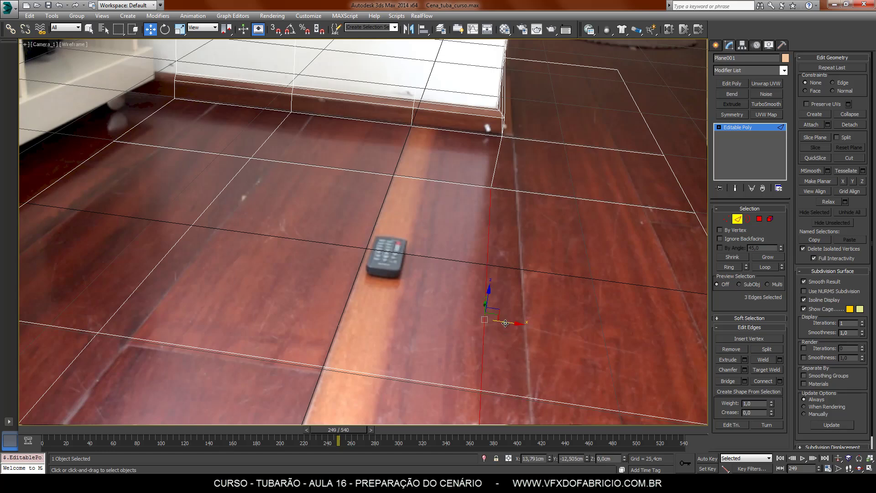
left_click_drag(505, 323, 524, 323)
left_click(128, 391)
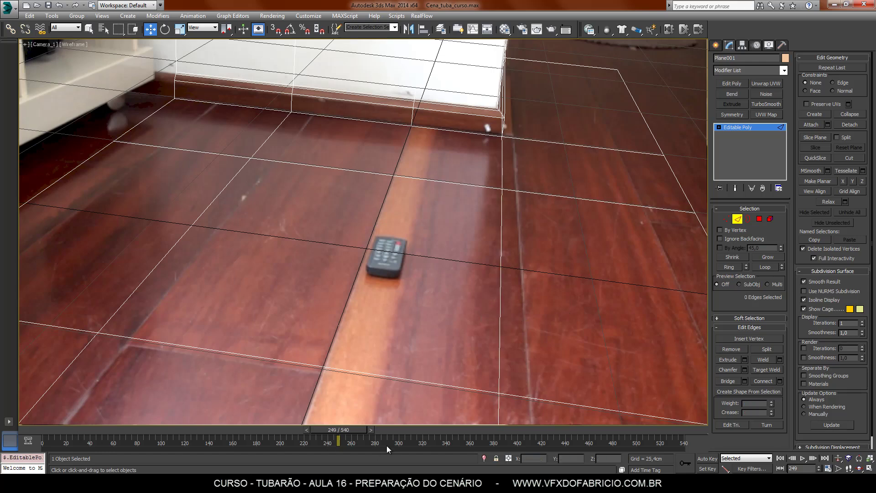
Scrub the animation back to frame 74 to check how the mesh follows the footage, and deselect the mesh.
left_click_drag(355, 429, 302, 431)
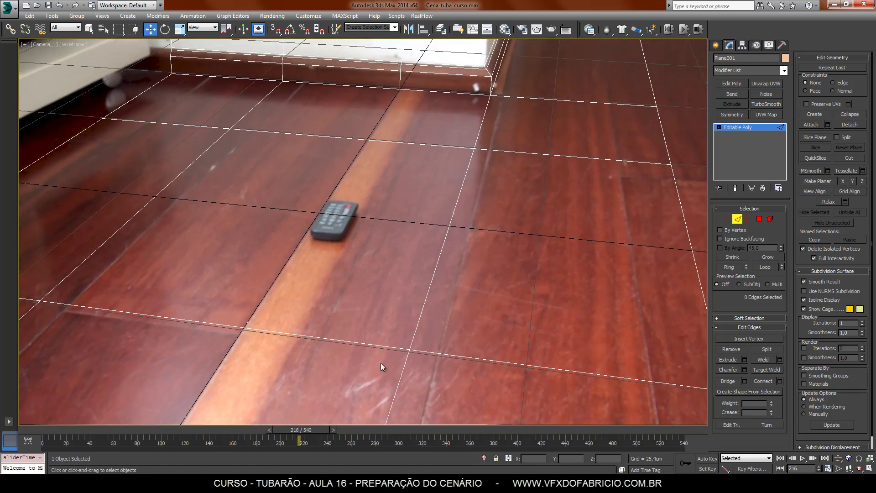
left_click_drag(292, 434, 133, 447)
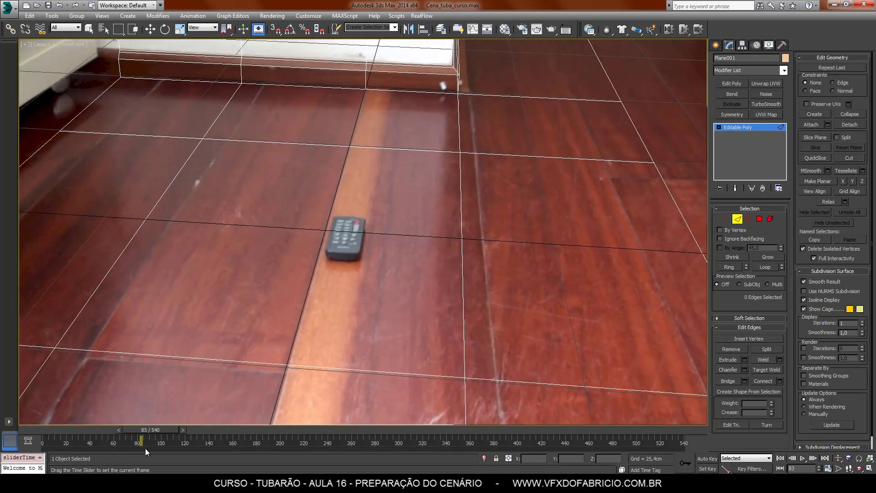
key("w")
left_click(674, 137)
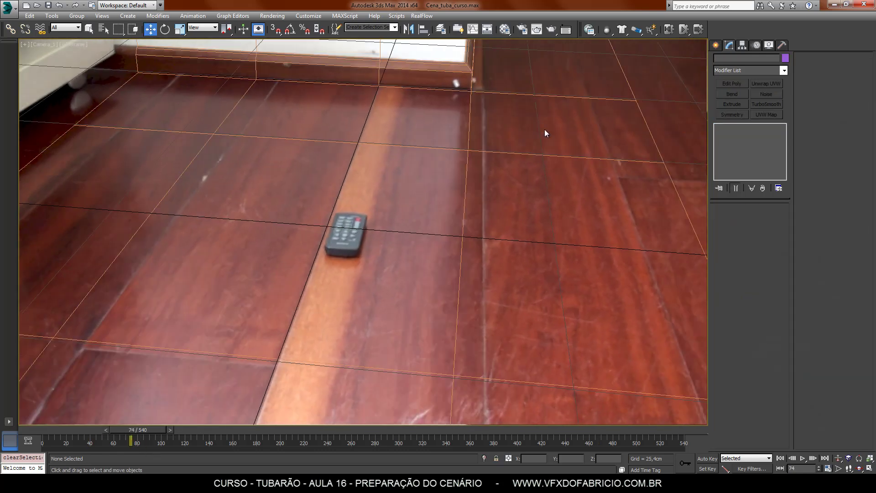
left_click_drag(529, 132, 564, 207)
left_click(566, 221)
left_click(545, 192)
Open the render setup and assign NVIDIA mental ray as the production renderer.
key("F10")
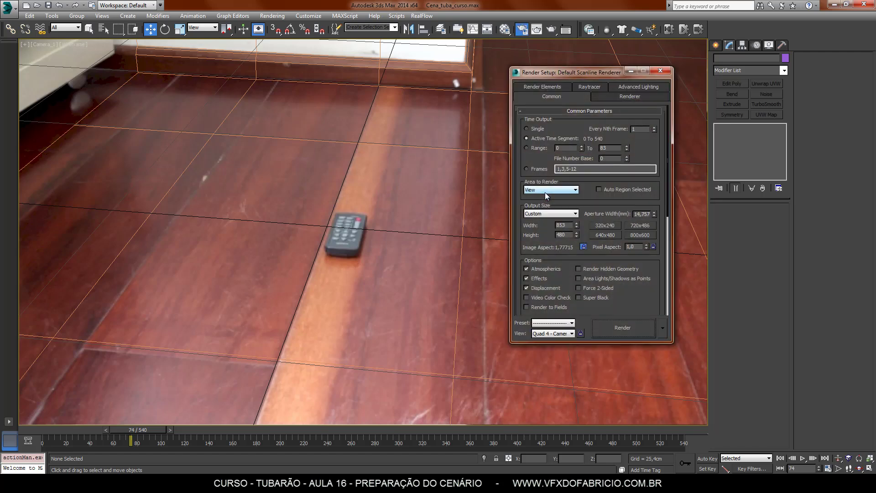
left_click_drag(590, 75, 519, 73)
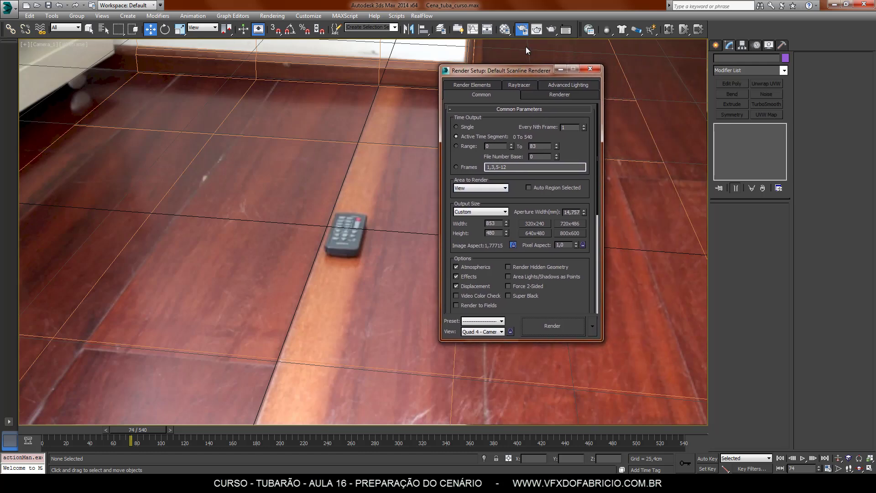
left_click(590, 68)
left_click(522, 30)
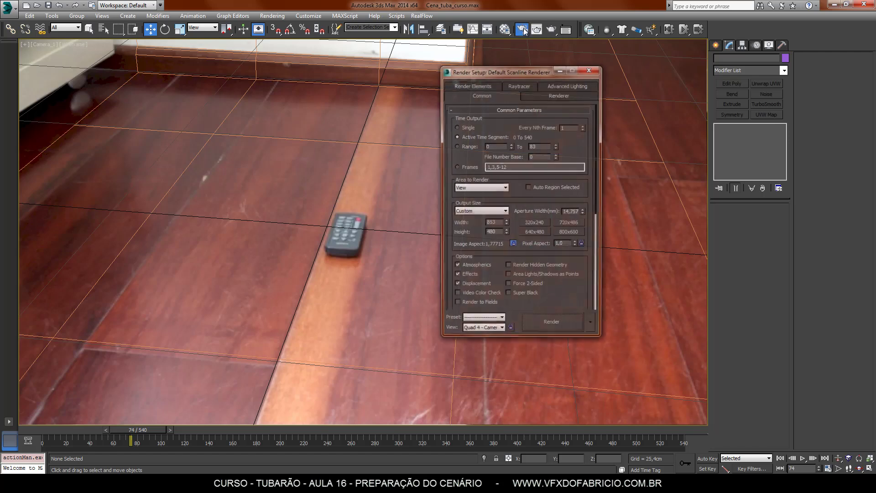
left_click_drag(521, 71, 475, 97)
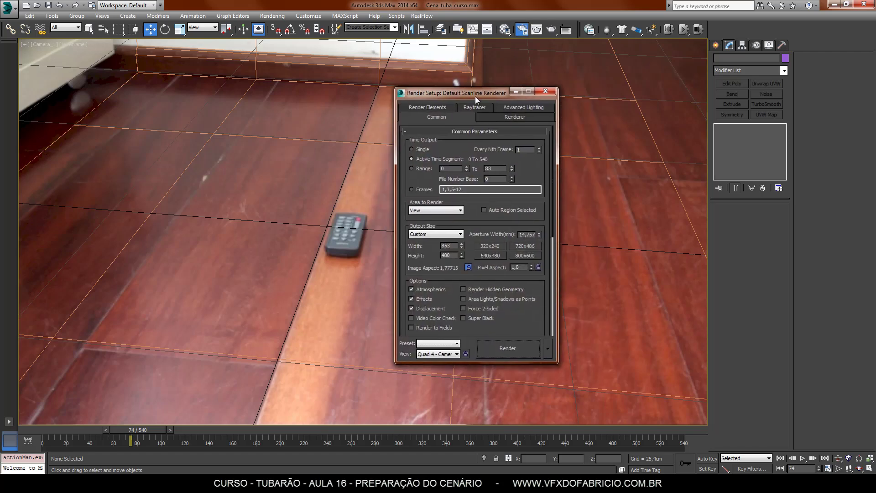
scroll(540, 324, "down", 5)
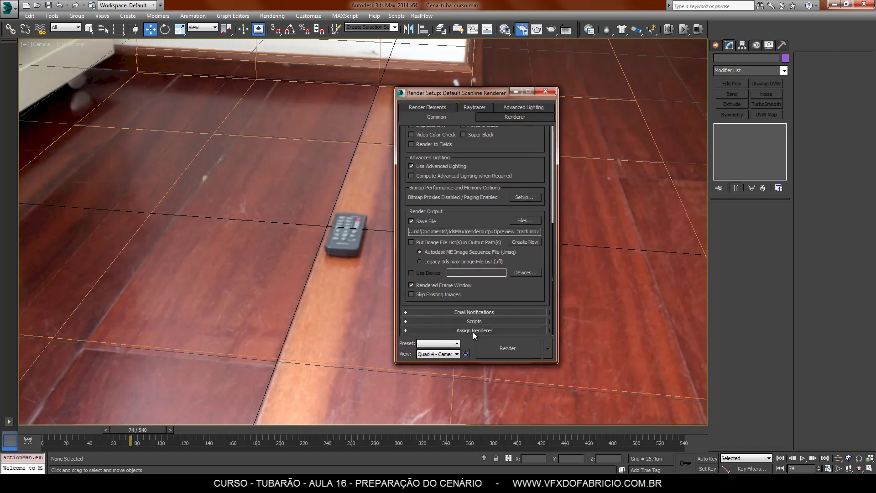
left_click(473, 332)
left_click(527, 293)
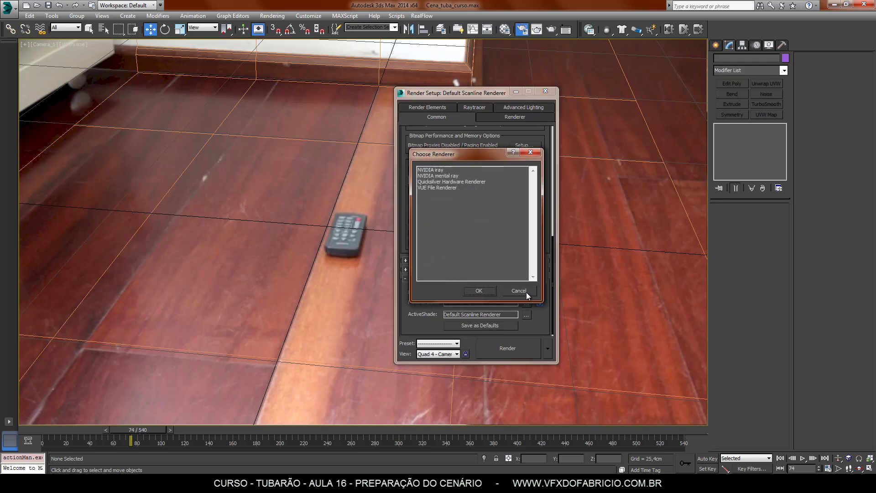
left_click(448, 175)
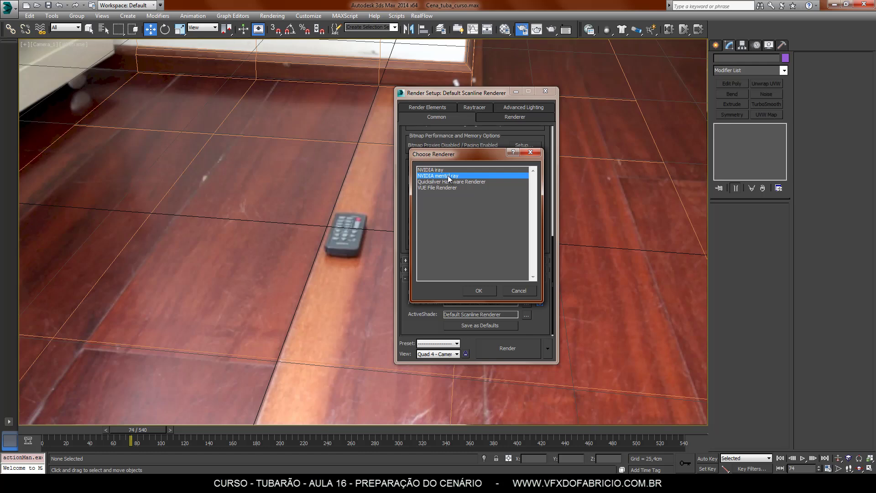
double_click(448, 176)
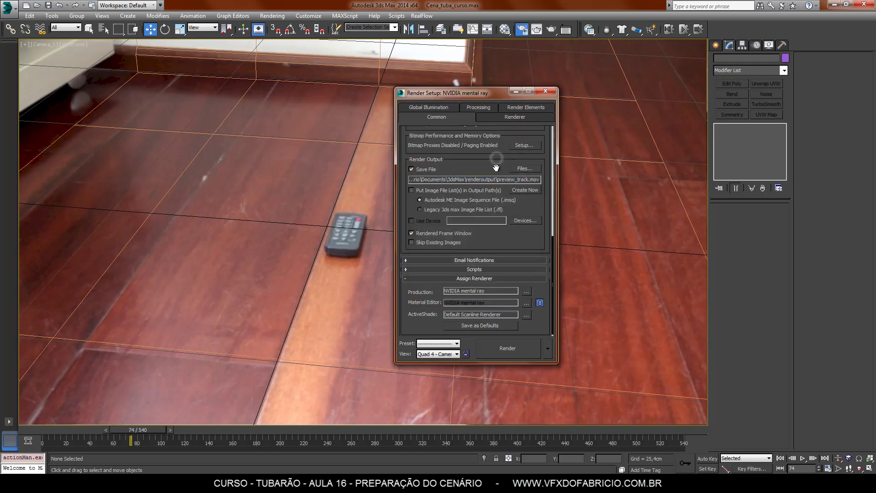
Check the common output settings, render a test of the camera view at frame 74, and close the render windows.
scroll(496, 168, "up", 10)
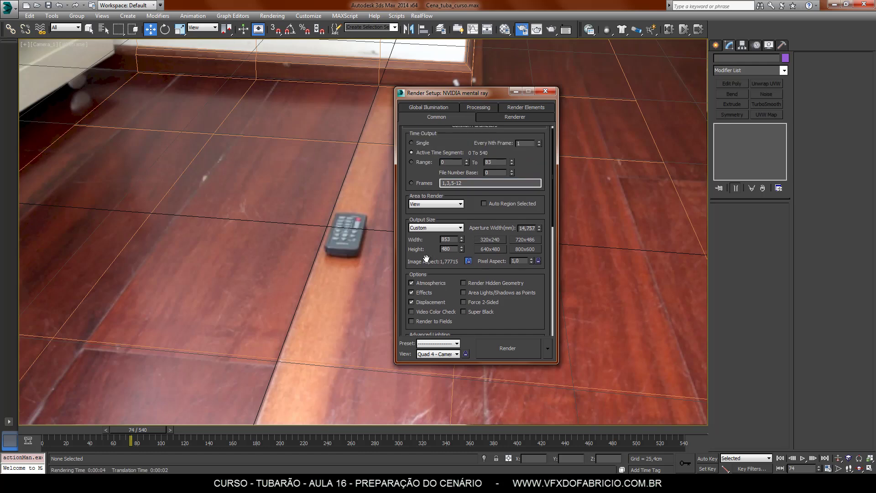
scroll(426, 258, "up", 1)
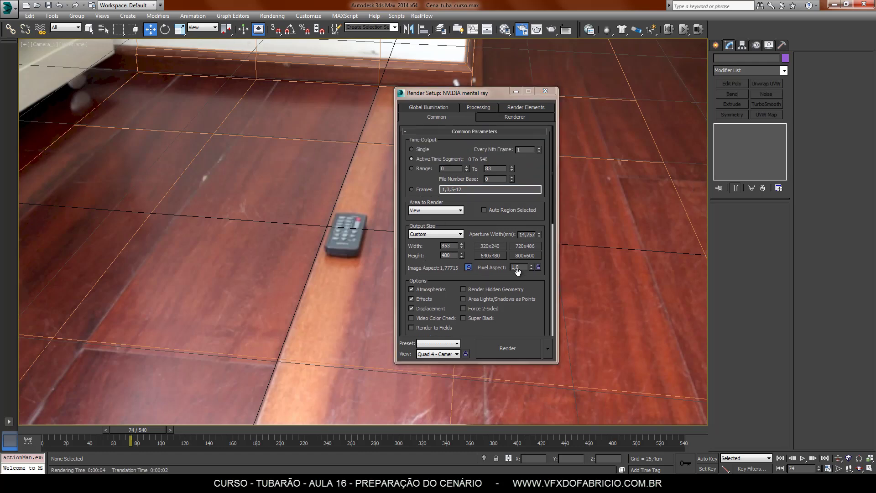
key("shift+q")
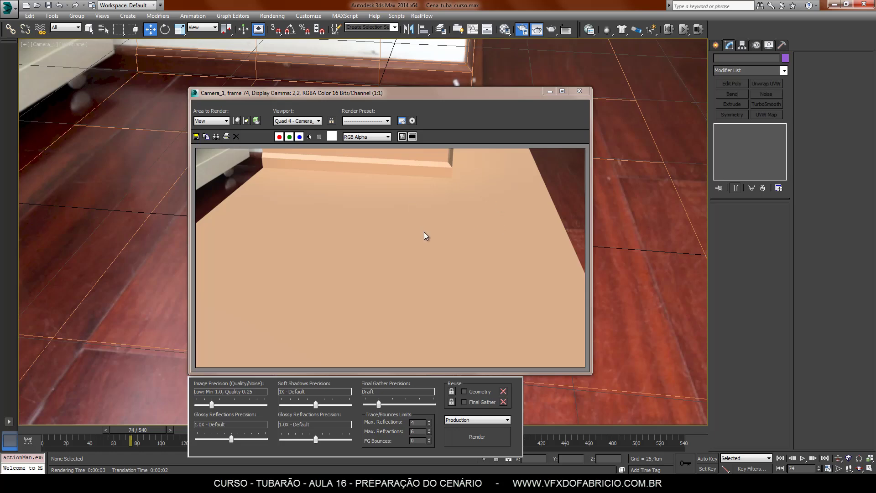
left_click(580, 92)
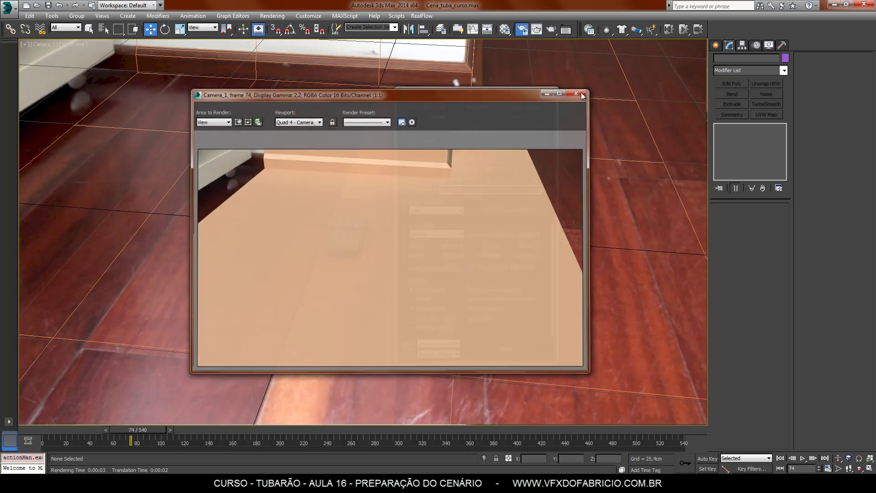
left_click(546, 91)
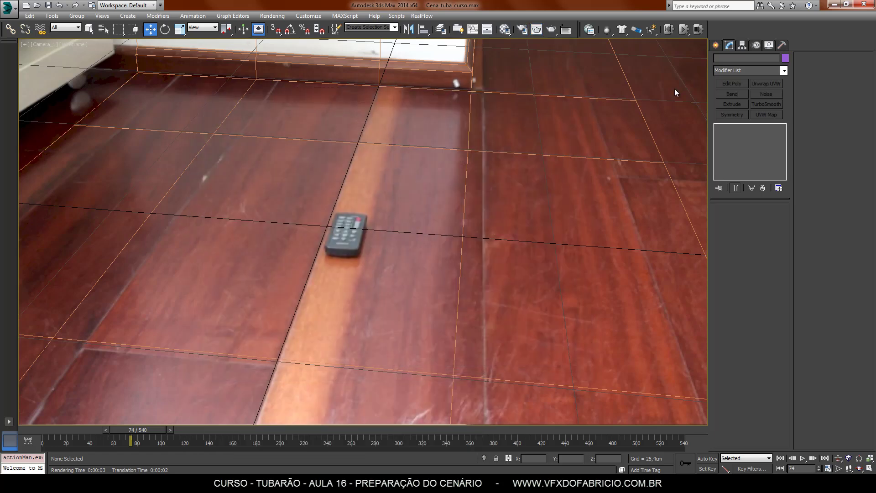
Change the unused 07 - Default material in the Material Editor to the mental ray Matte/Shadow/Reflection type.
key("m")
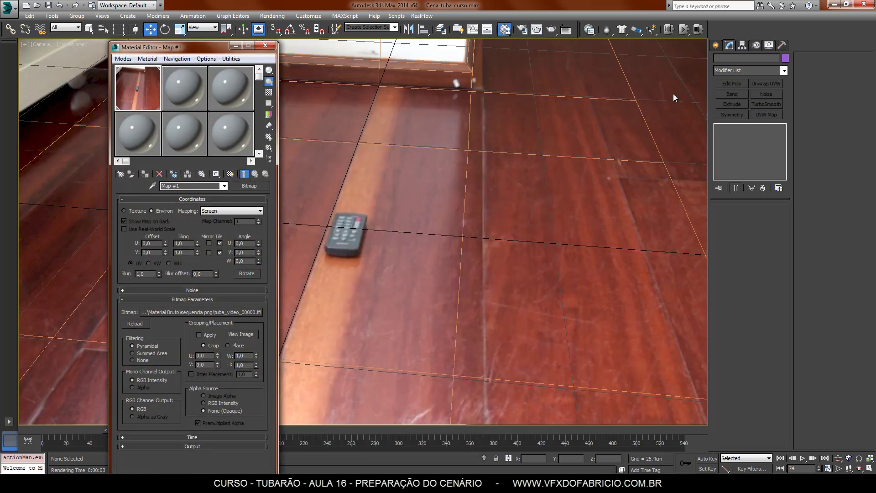
left_click(145, 134)
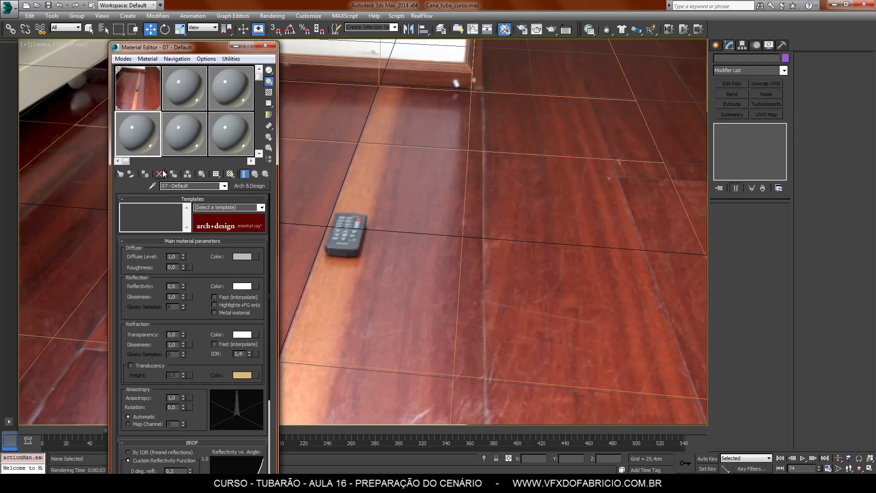
left_click(250, 186)
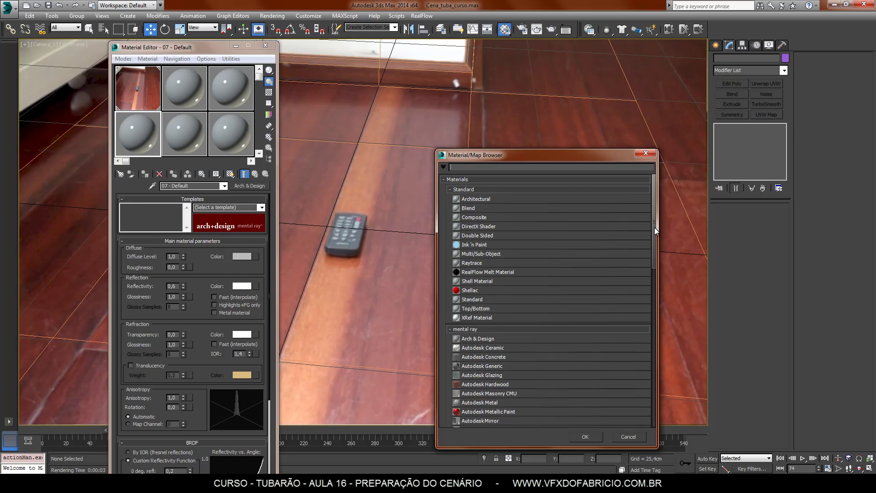
left_click_drag(654, 227, 653, 244)
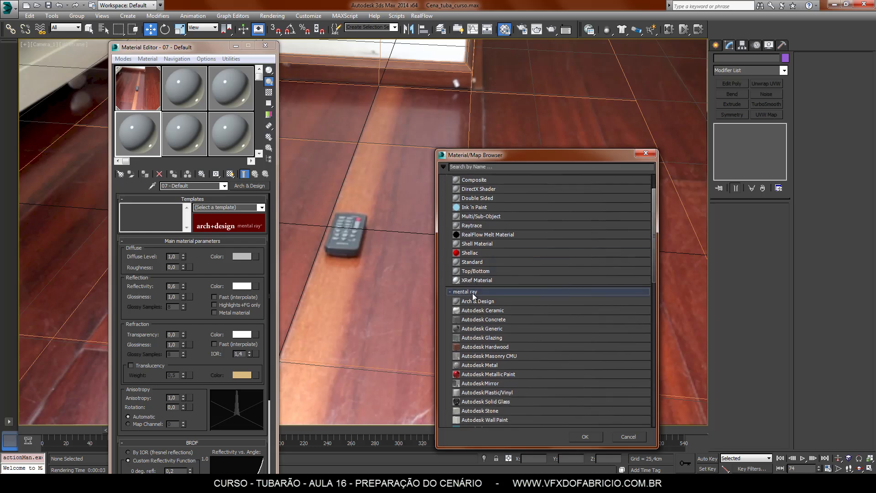
scroll(465, 321, "down", 5)
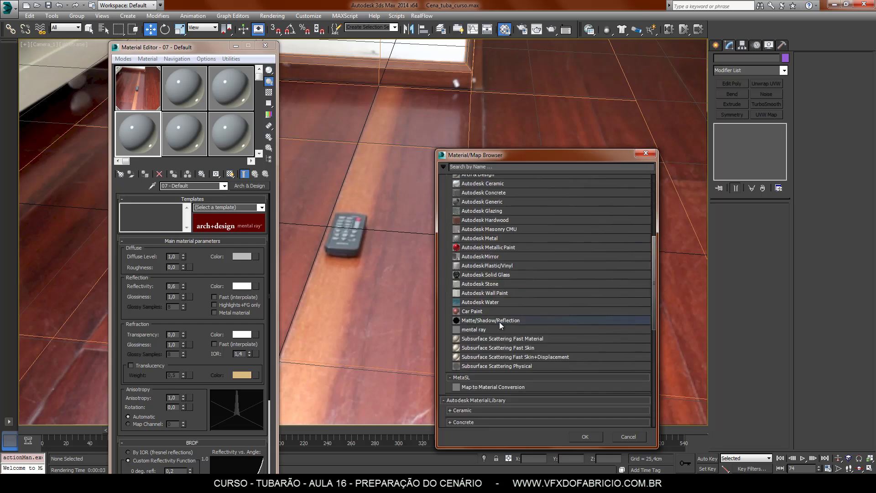
double_click(516, 322)
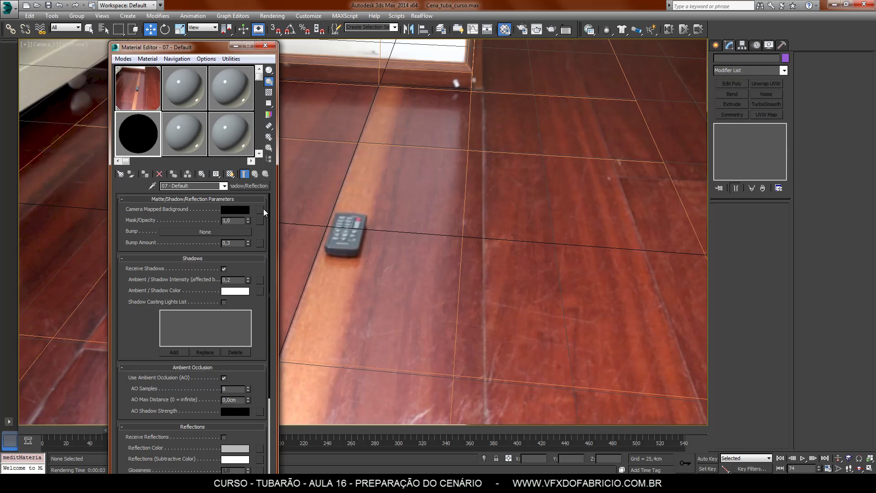
Load an Environment/Background Camera Map into the sample slot beside the Matte/Shadow/Reflection material.
left_click(184, 131)
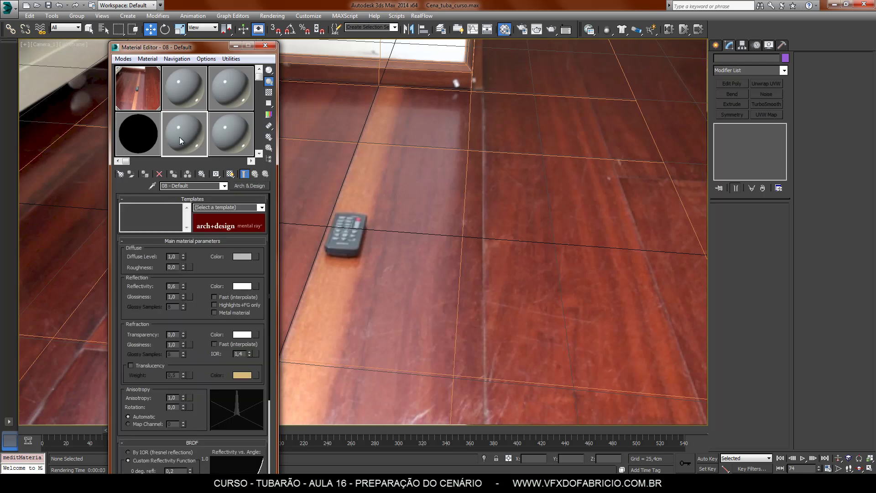
left_click(146, 123)
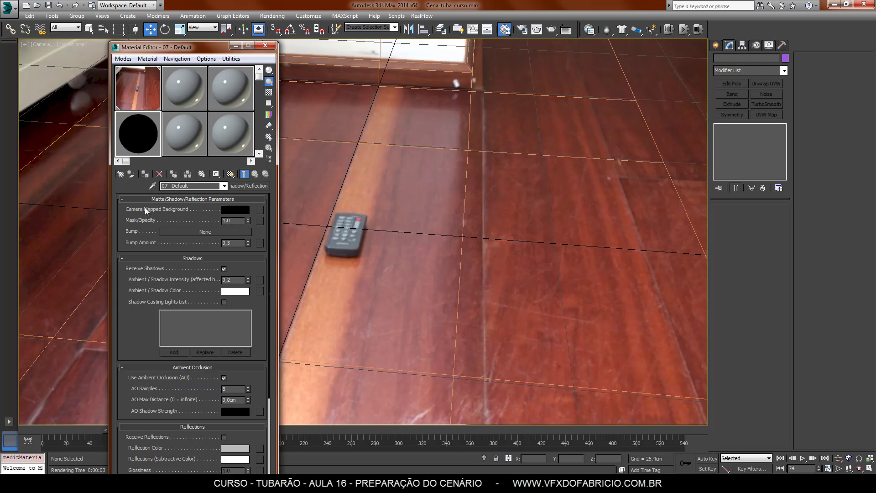
left_click(182, 130)
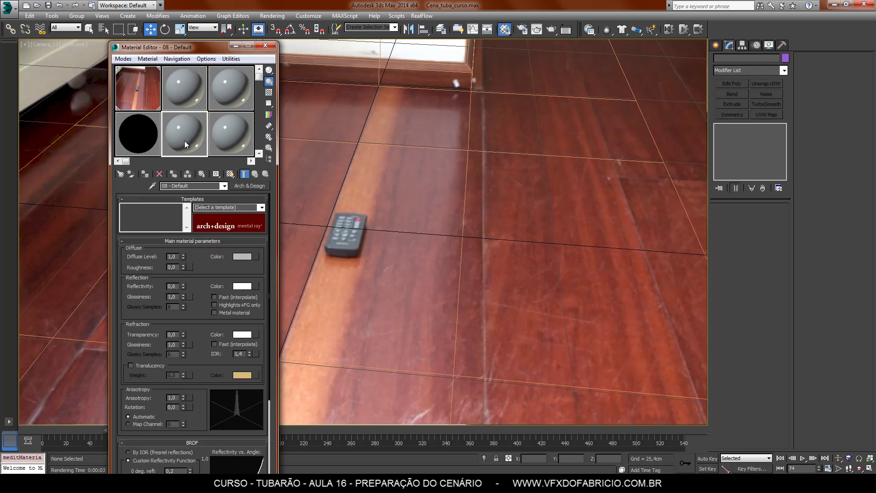
left_click(121, 174)
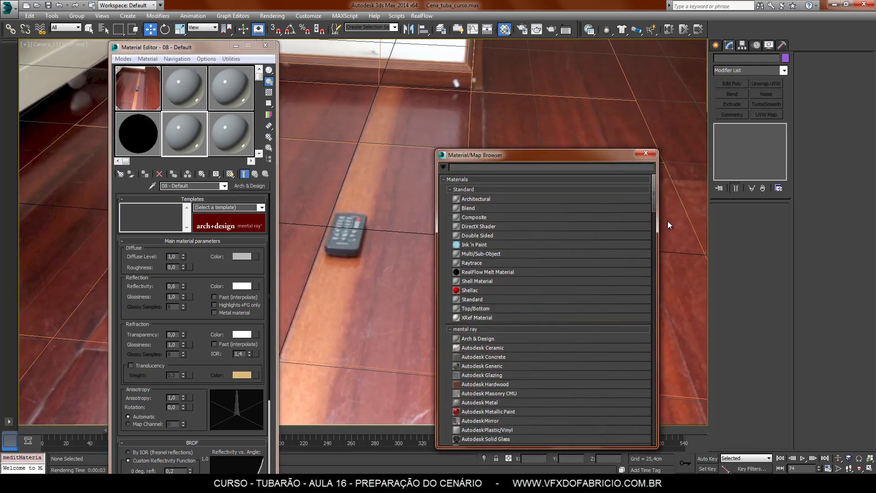
left_click_drag(654, 228, 656, 317)
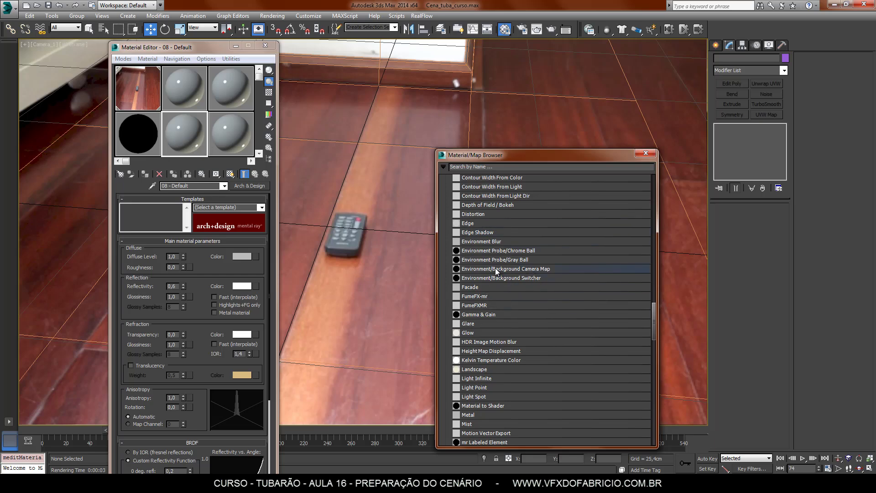
double_click(556, 269)
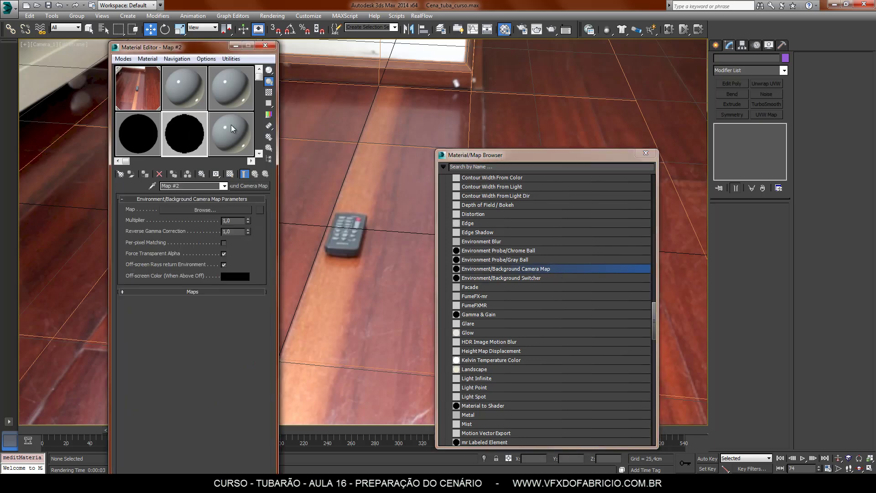
Load an Environment/Background Switcher map into the 09 - Default sample slot and close the material/map browser.
left_click(233, 135)
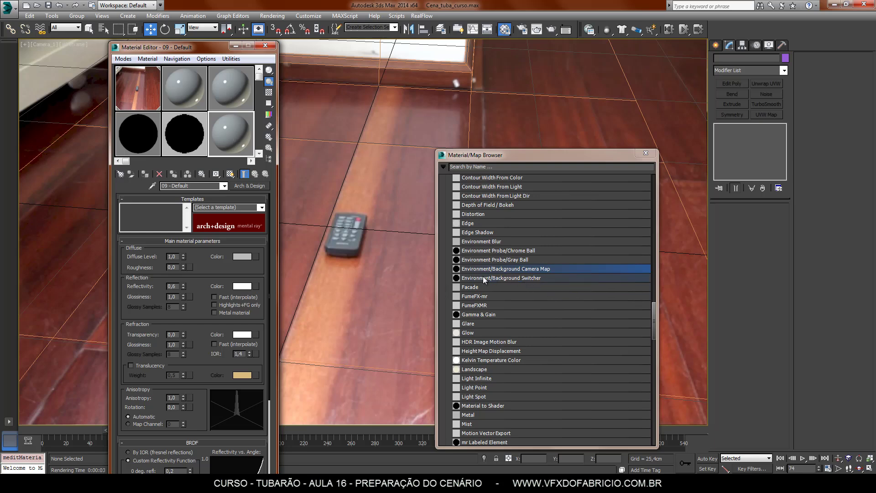
left_click(539, 279)
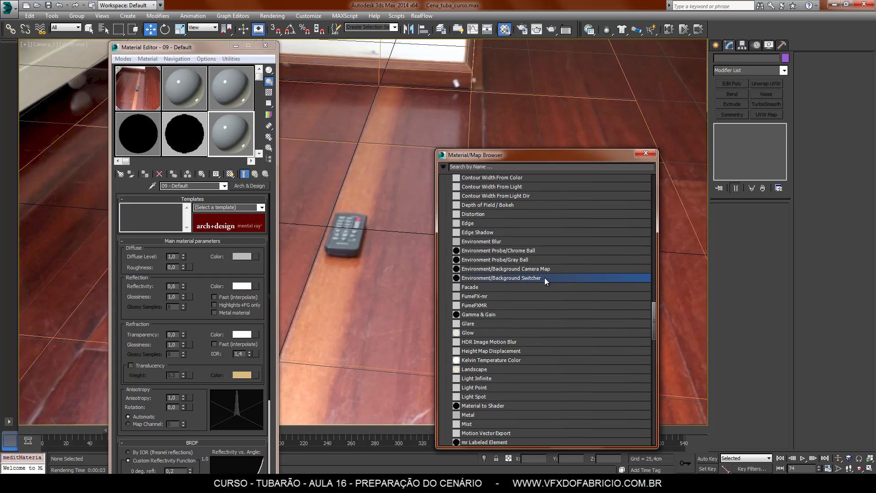
double_click(544, 278)
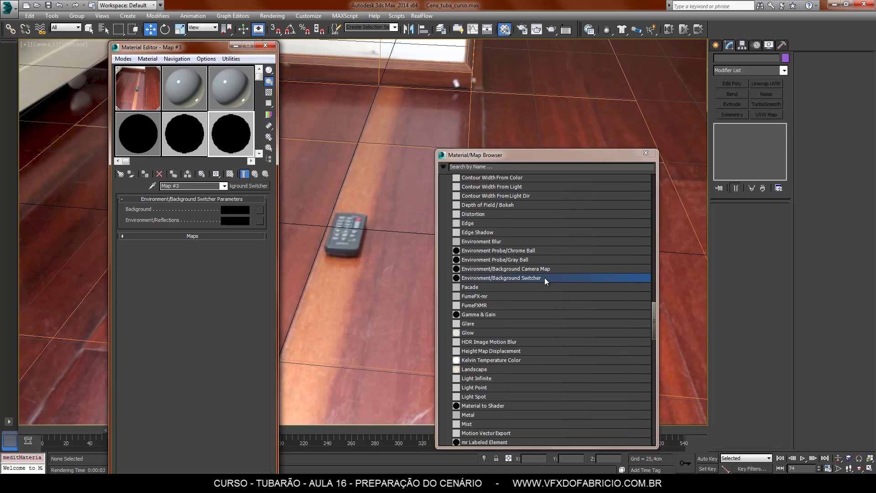
left_click(646, 152)
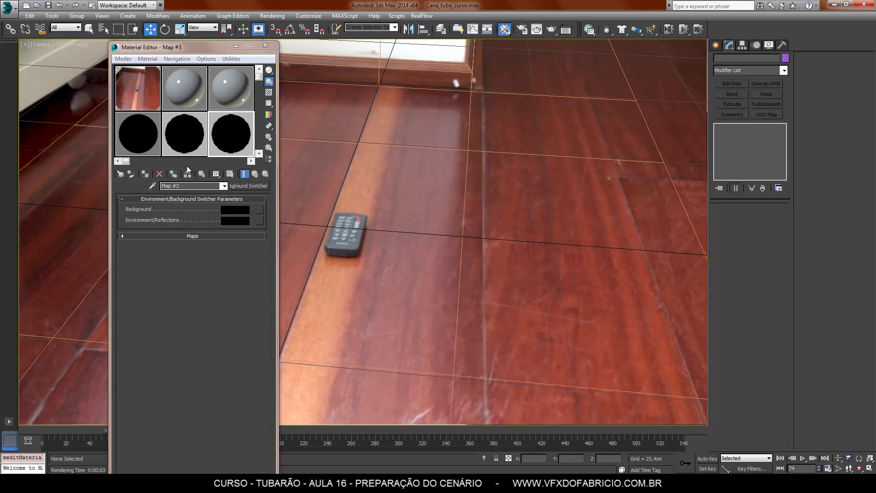
Place the footage bitmap Map #1 as an instance in the map input of the Environment/Background Camera Map.
left_click(147, 150)
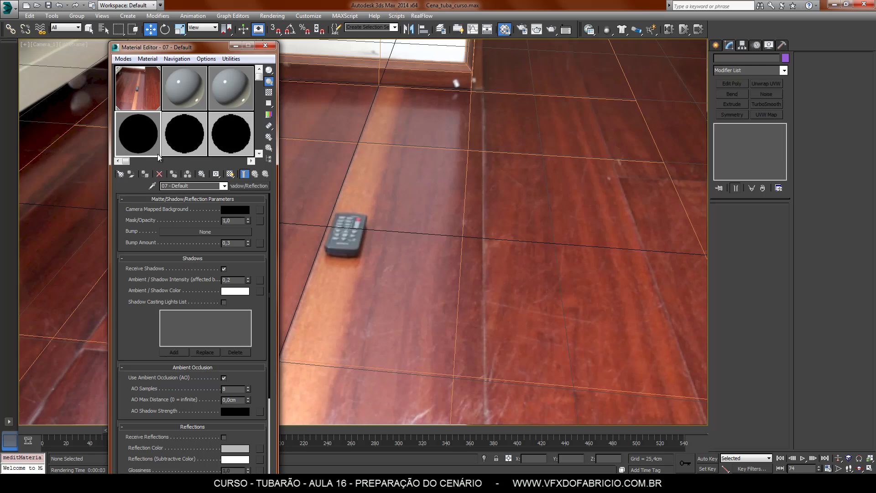
left_click(181, 132)
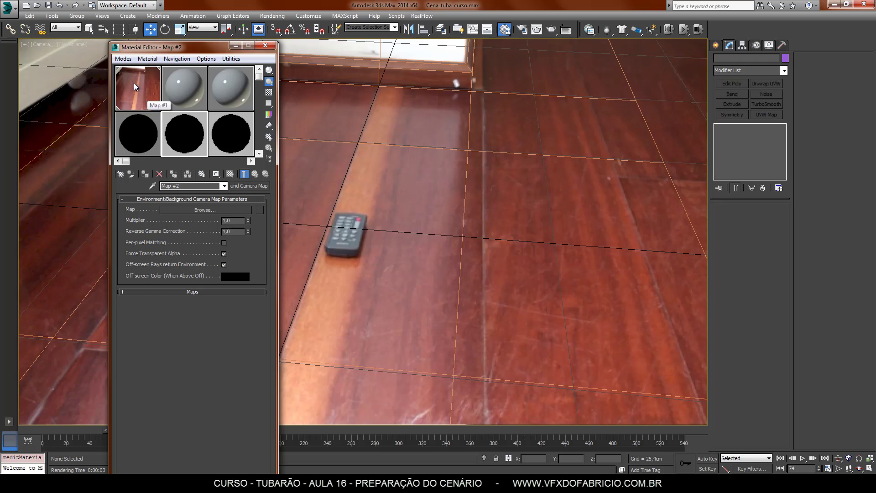
left_click_drag(134, 83, 260, 210)
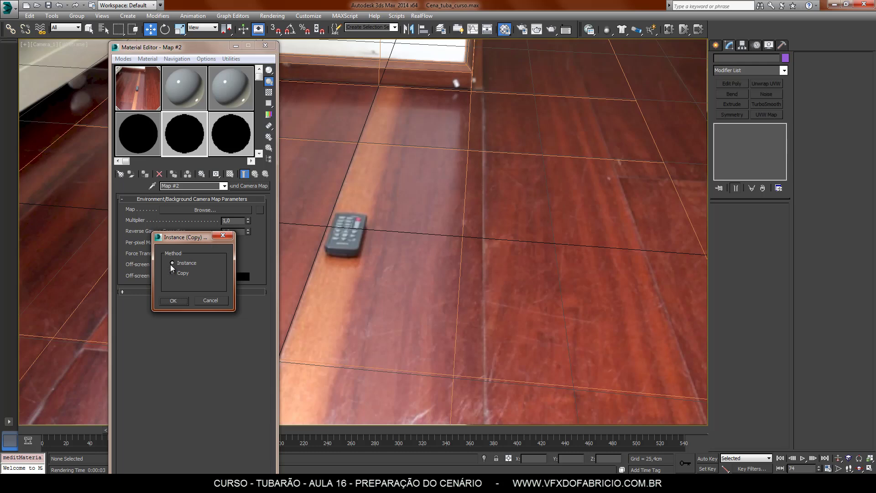
left_click(169, 301)
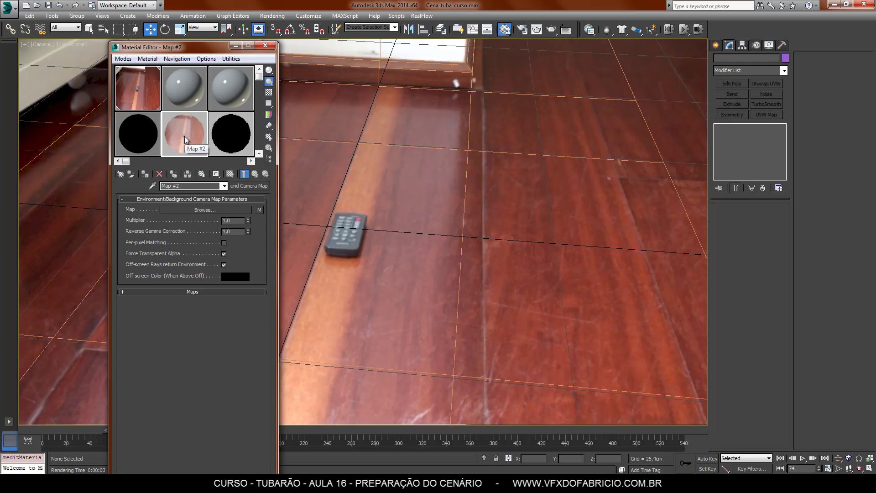
Assign the Environment/Background Camera Map to the Camera Mapped Background of the Matte/Shadow/Reflection material.
left_click(142, 128)
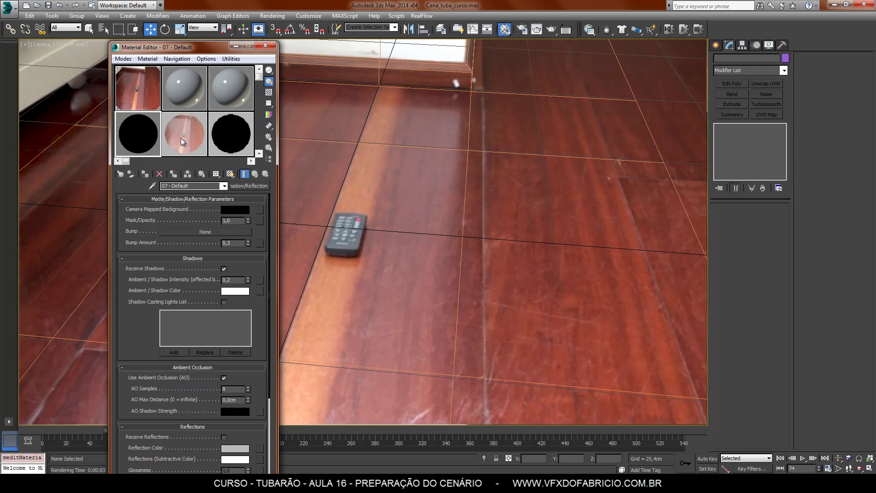
left_click_drag(182, 141, 261, 212)
left_click(173, 300)
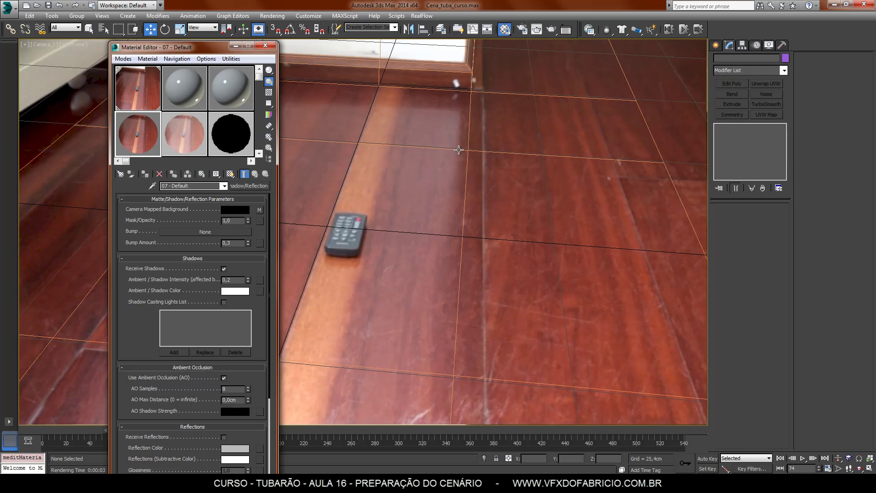
Assign the 07 - Default Matte/Shadow/Reflection material to the floor plane and deselect the plane.
left_click(459, 150)
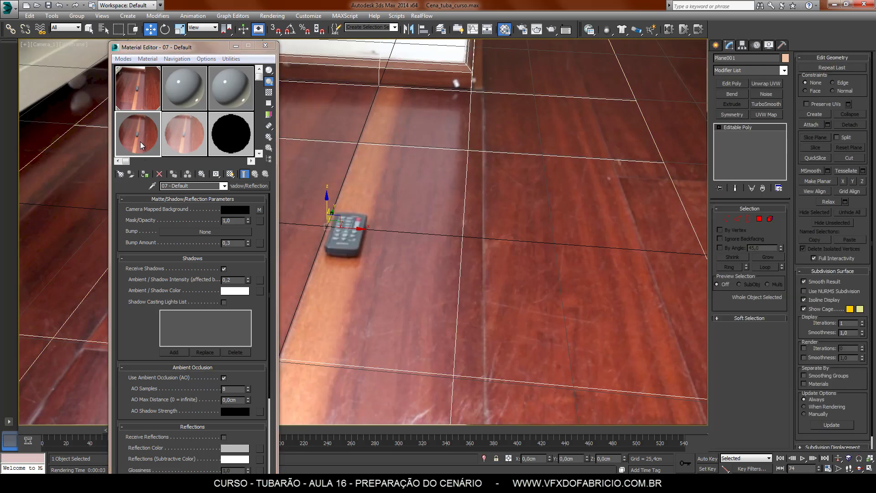
left_click_drag(136, 141, 470, 156)
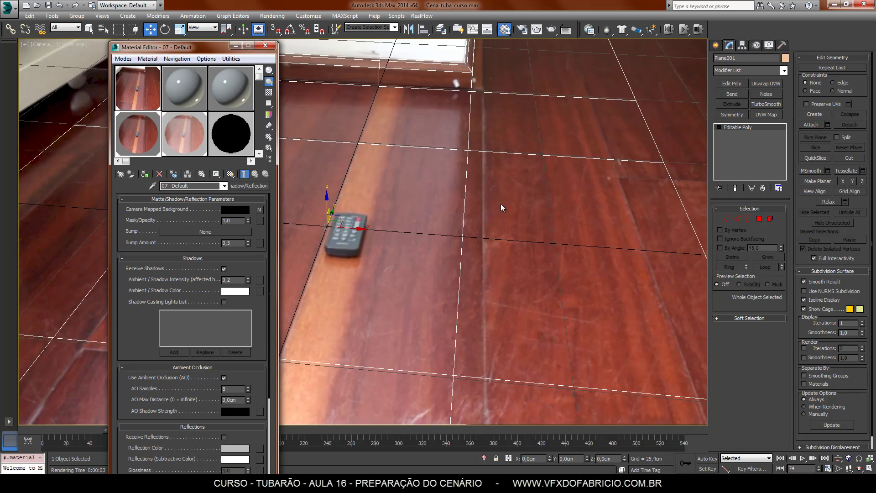
key("ctrl+d")
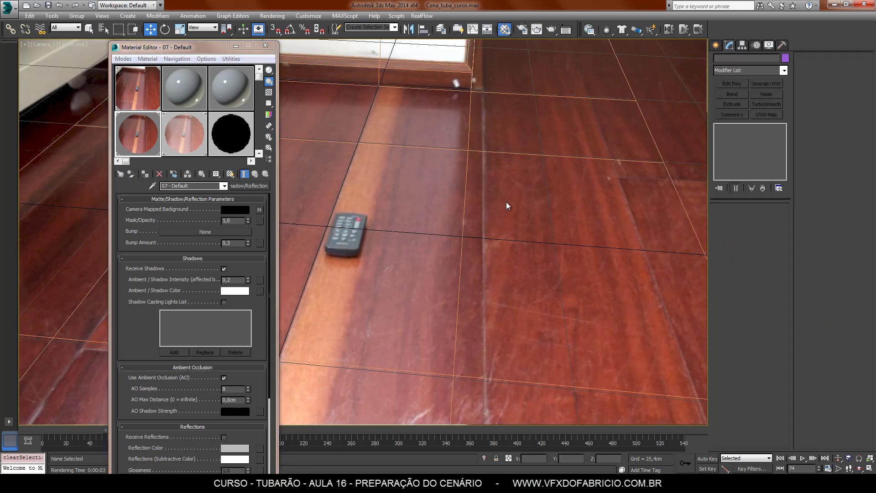
Test-render the camera view with the new floor material, then close the render and the material editor.
key("shift+q")
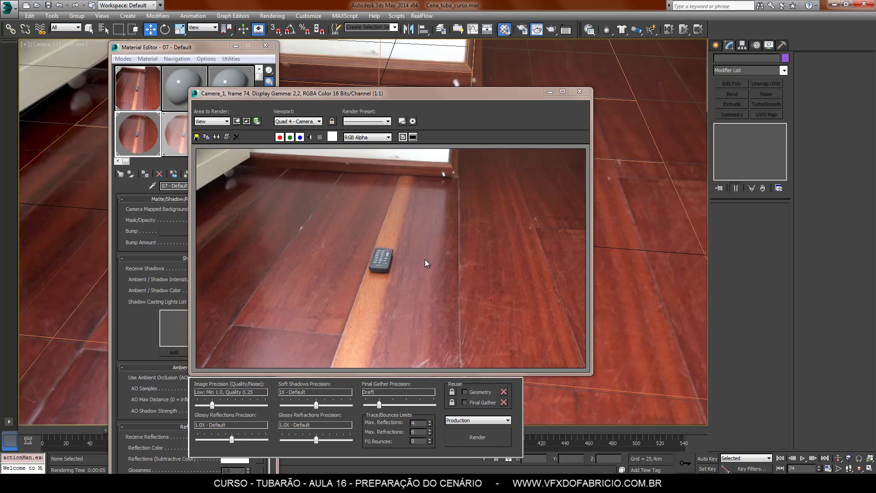
left_click(580, 91)
left_click(265, 46)
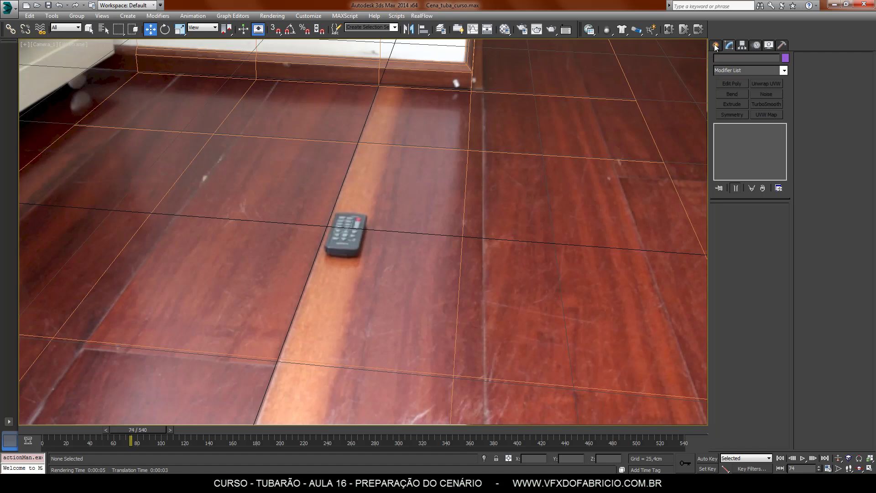
Create a teapot of about 6.9 cm radius on the floor beside the remote control, adjust its position and test-render the camera view.
left_click(716, 45)
left_click(736, 143)
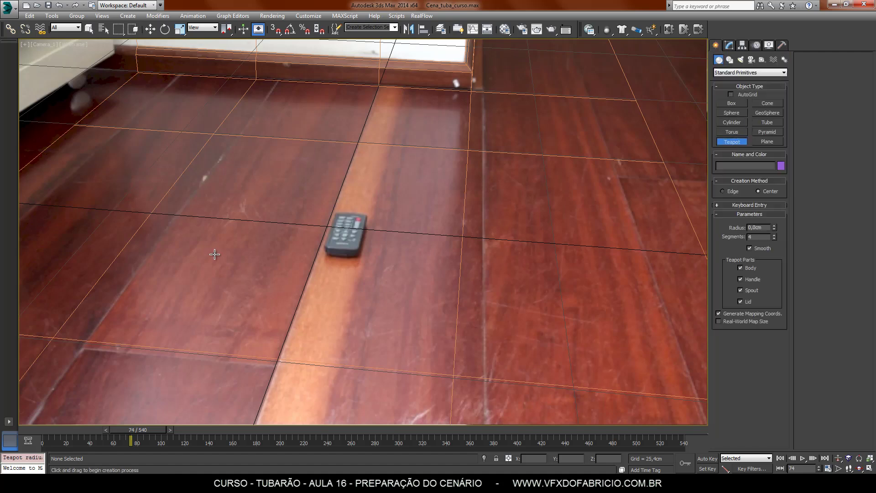
left_click_drag(236, 261, 258, 294)
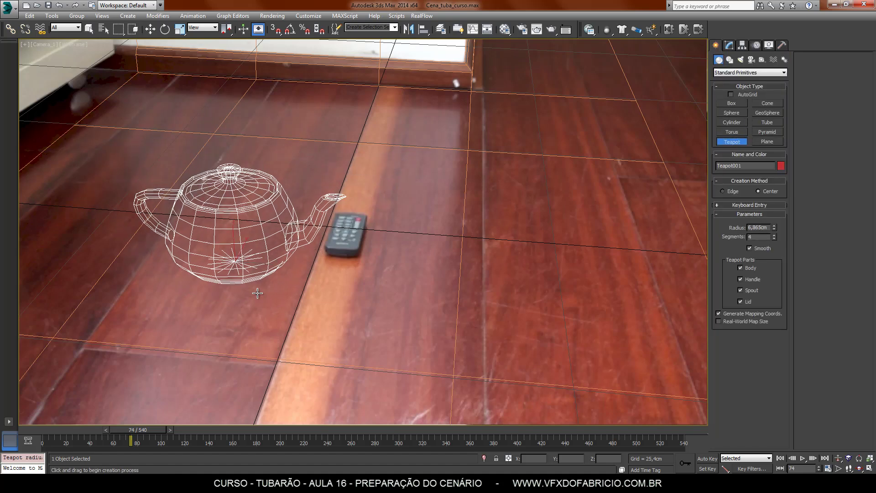
left_click(150, 29)
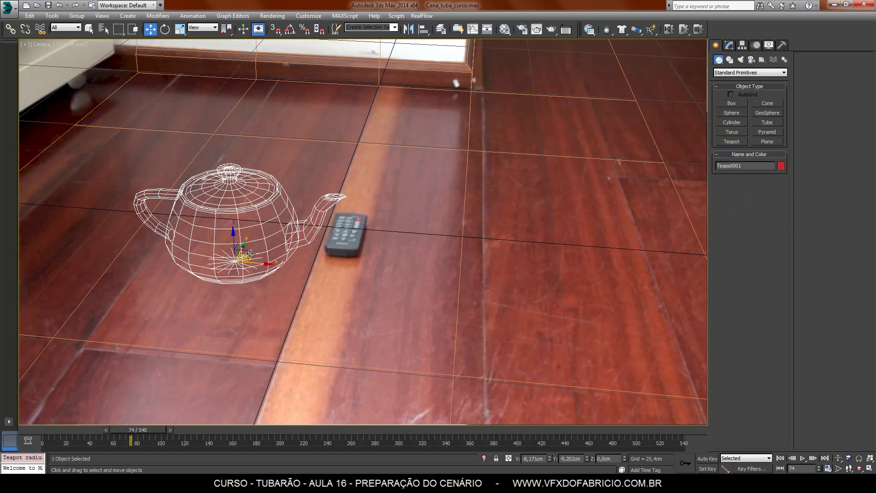
left_click_drag(249, 256, 264, 269)
left_click(467, 248)
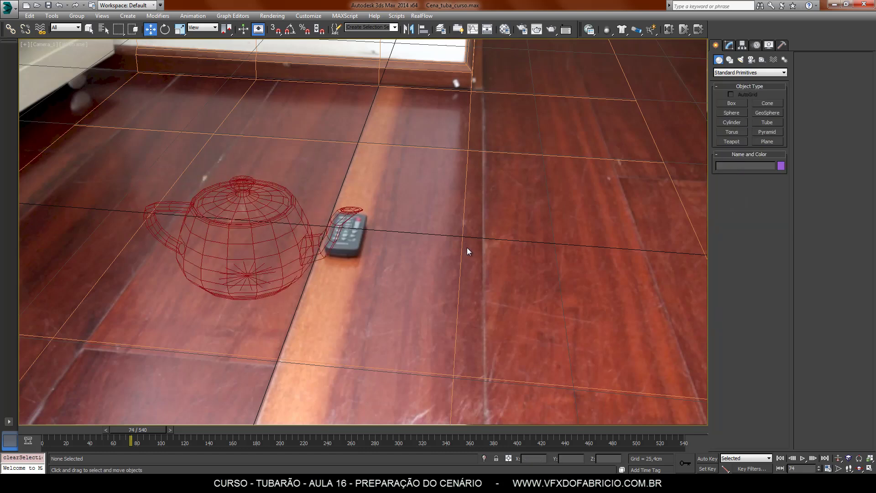
key("shift+q")
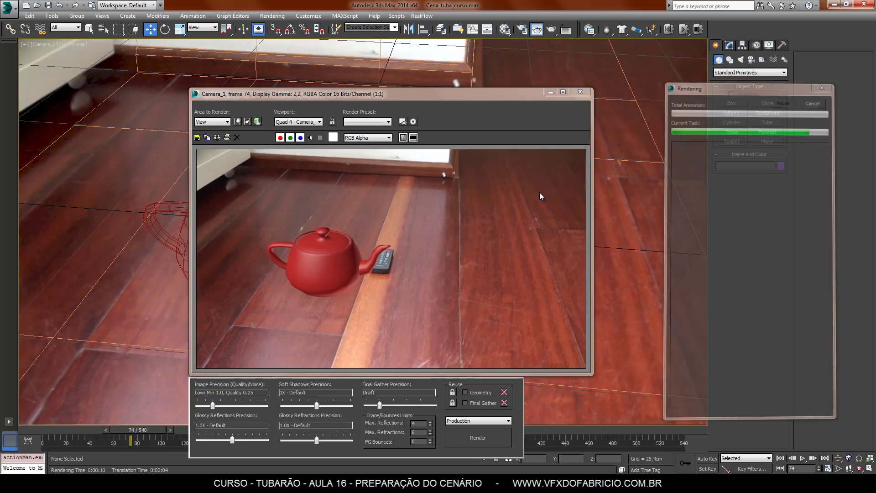
left_click(580, 94)
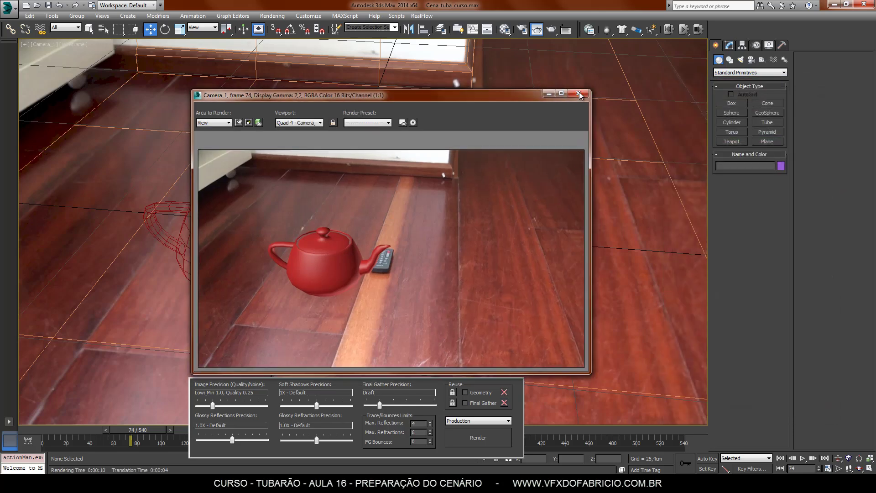
Create a standard mr Area Spot light in the Front view, high on the teapot's handle side and aimed at the teapot.
left_click(740, 60)
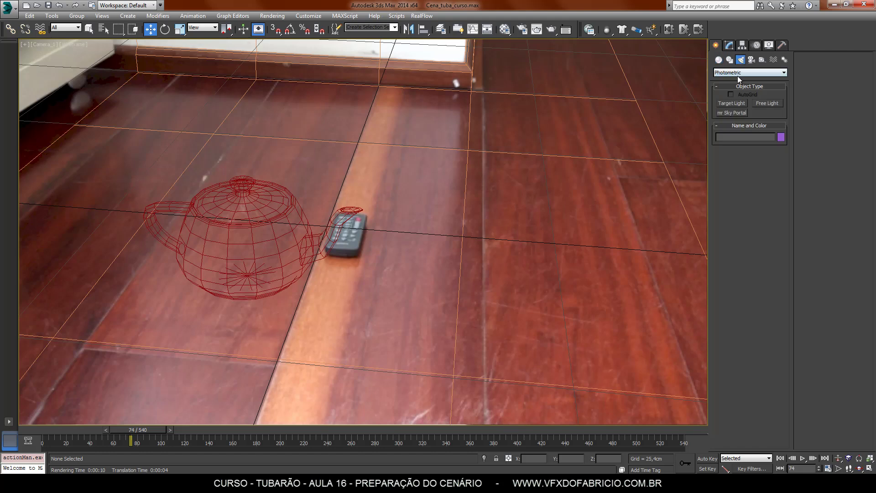
left_click(741, 73)
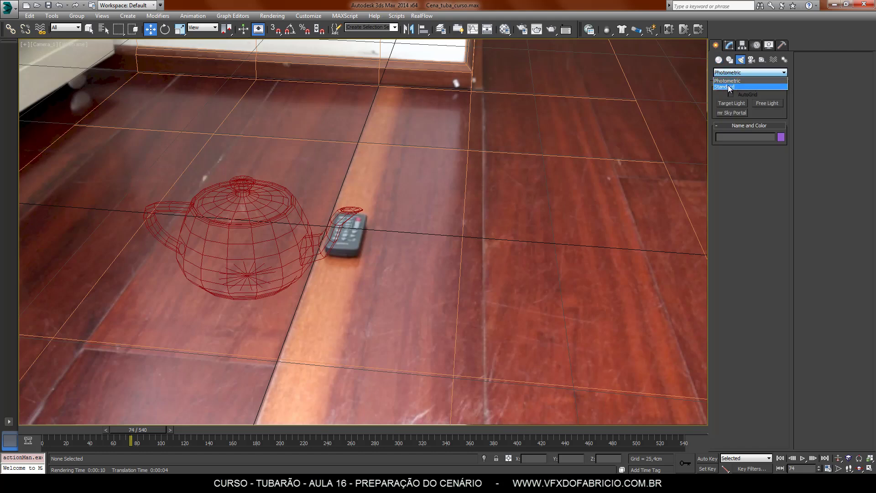
left_click(728, 87)
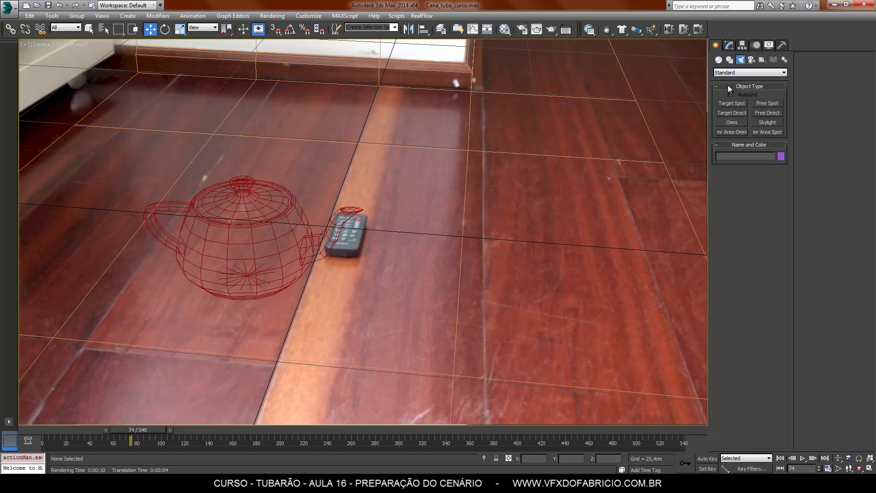
left_click(769, 133)
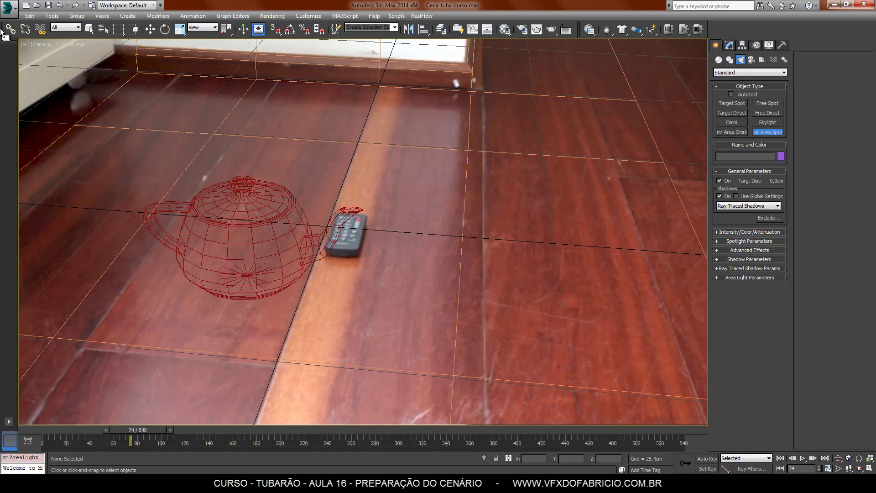
key("alt+w")
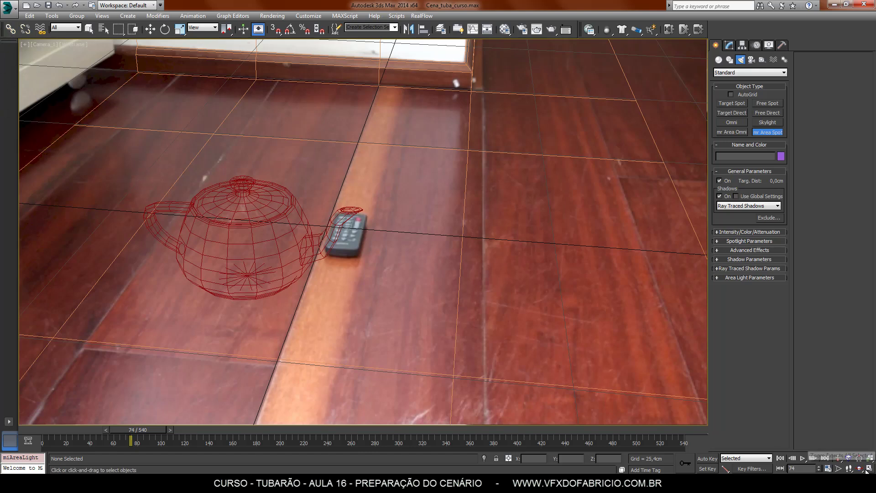
left_click(509, 153)
scroll(510, 153, "down", 5)
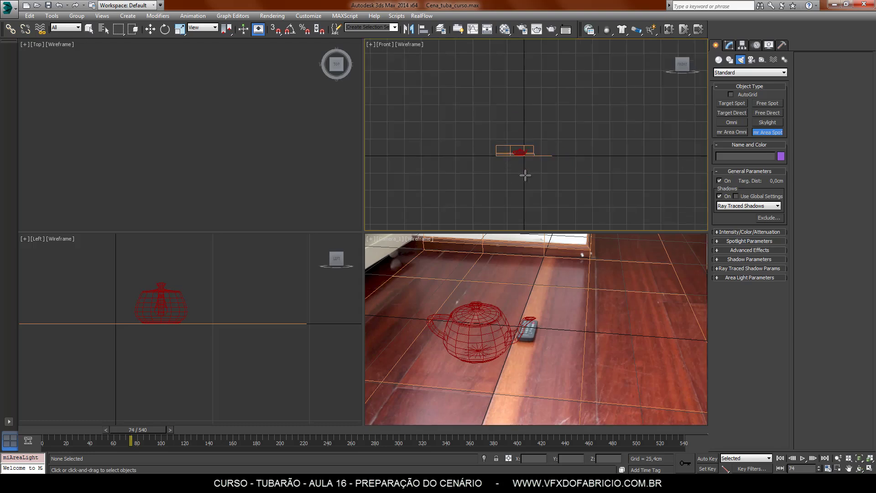
left_click(416, 67)
left_click_drag(417, 67, 524, 150)
key("w")
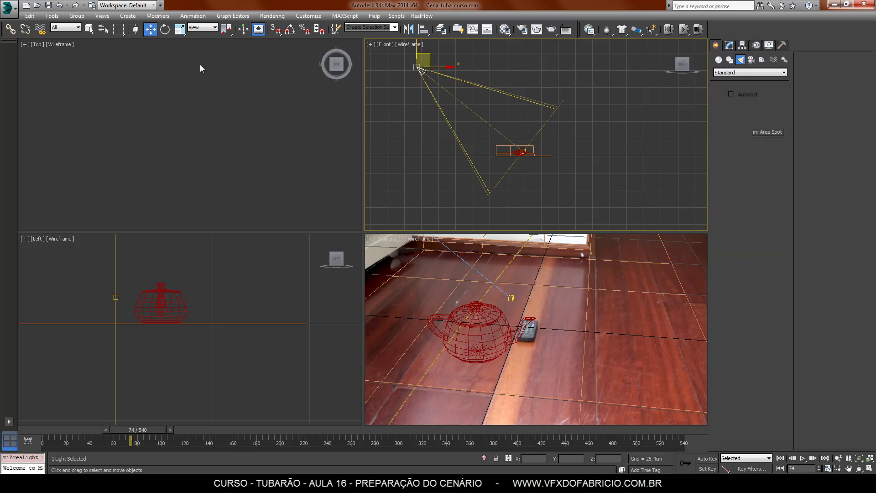
Switch the camera viewport from wireframe to shaded display.
right_click(391, 257)
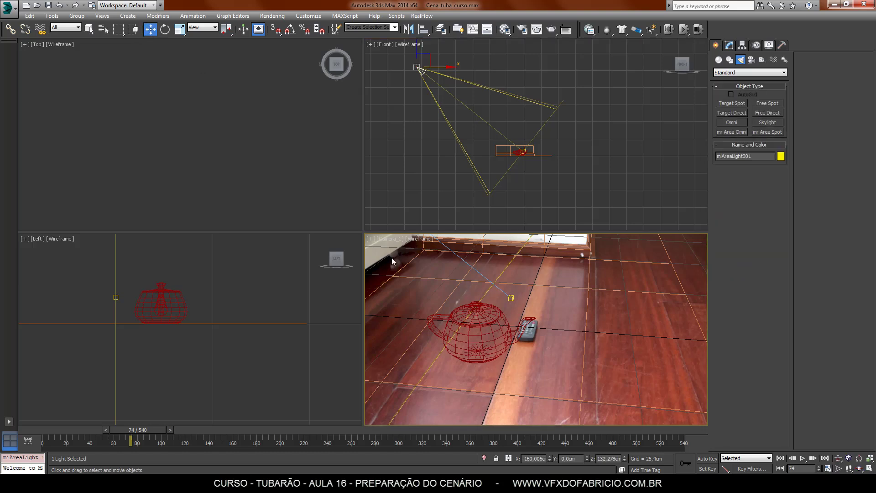
key("F3")
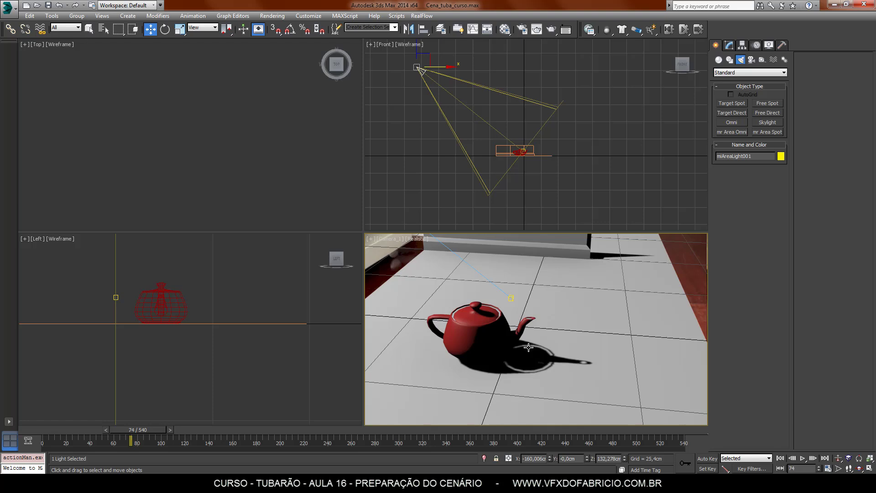
Reposition the area light to about X -165, Y -59, Z 179 cm using the Front and Top views.
middle_click_drag(577, 103, 581, 165)
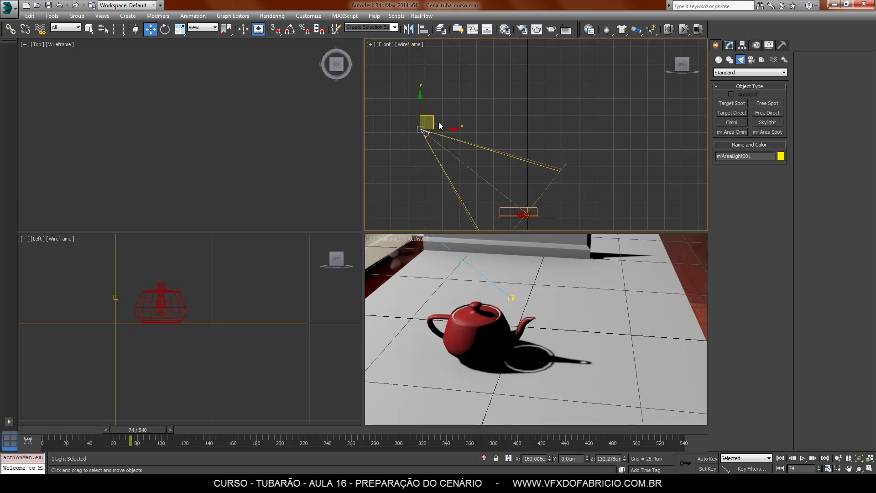
left_click_drag(432, 115, 453, 82)
right_click(142, 153)
scroll(181, 141, "down", 10)
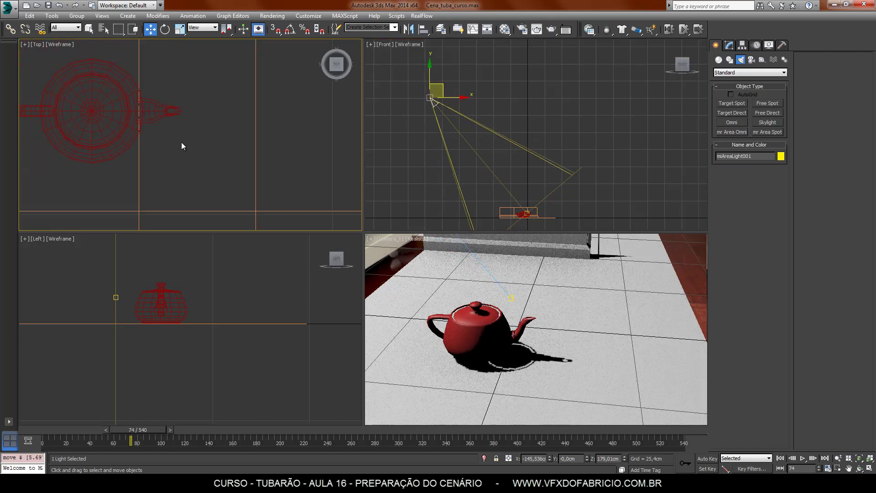
left_click_drag(98, 120, 93, 161)
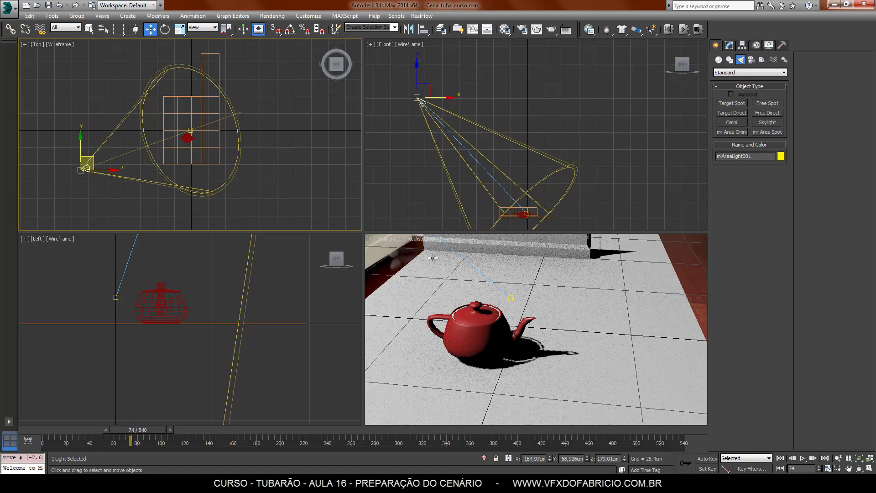
Maximize the camera view and test-render the shadow that the area light casts on the footage floor.
right_click(590, 304)
left_click(729, 44)
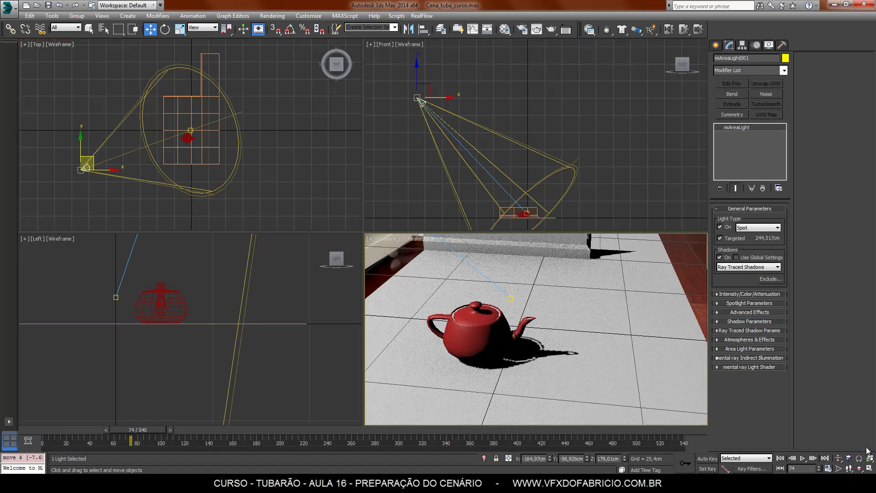
left_click(869, 468)
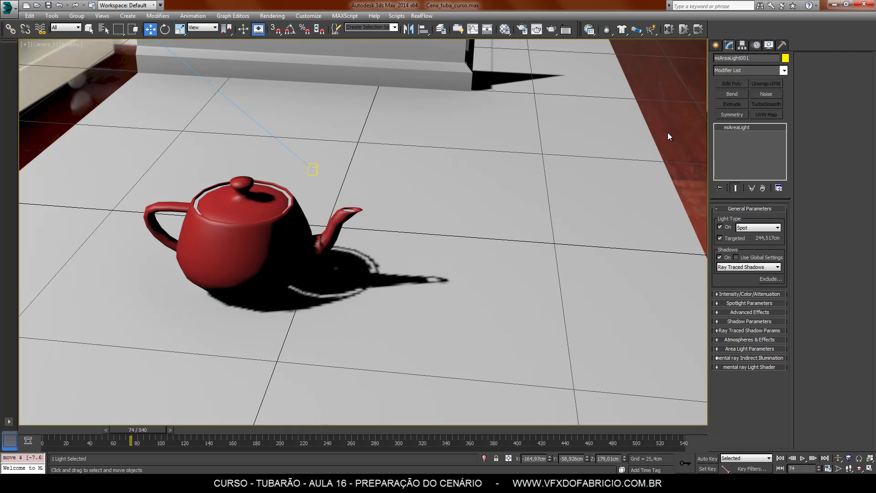
key("shift+q")
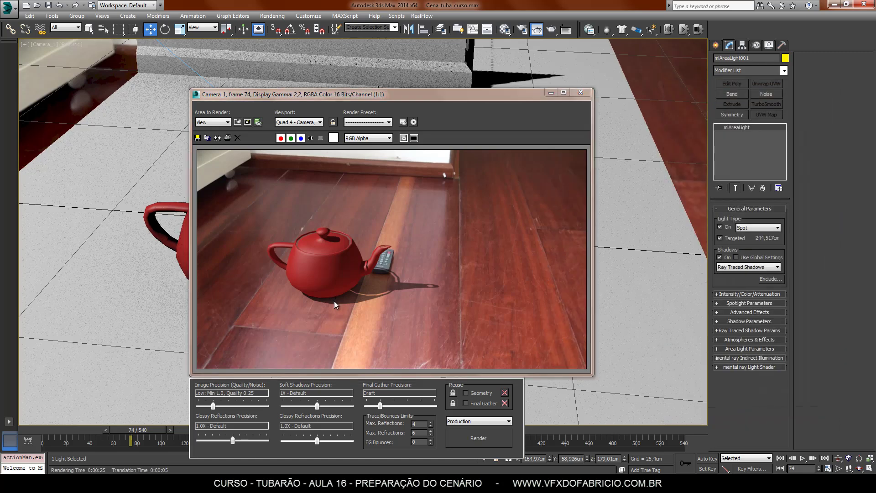
left_click(581, 92)
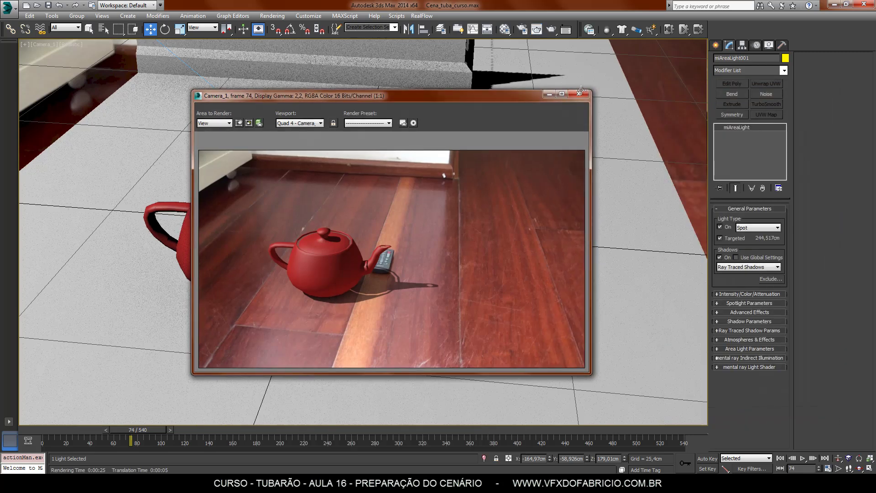
Delete the area spot light from the scene and return to the plain selection tool.
key("Delete")
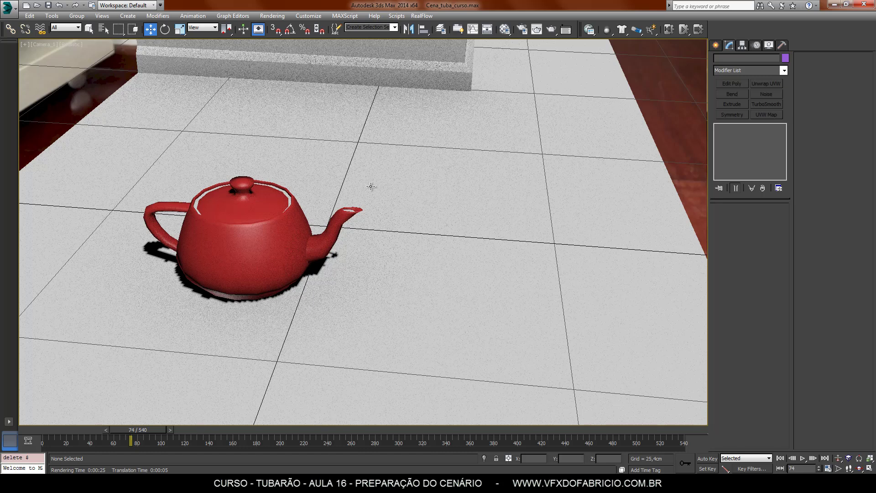
left_click(89, 29)
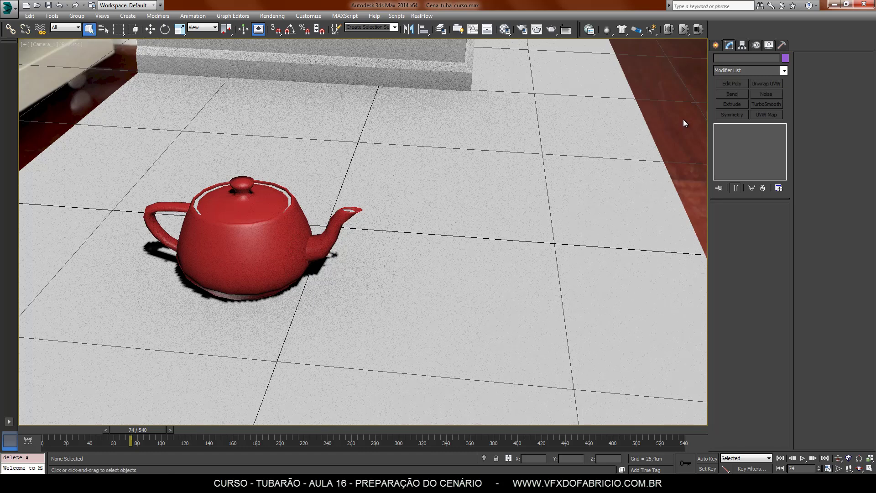
Disable Final Gather in the mental ray render setup, test-render the camera view and close the render and setup windows.
key("F10")
left_click(425, 109)
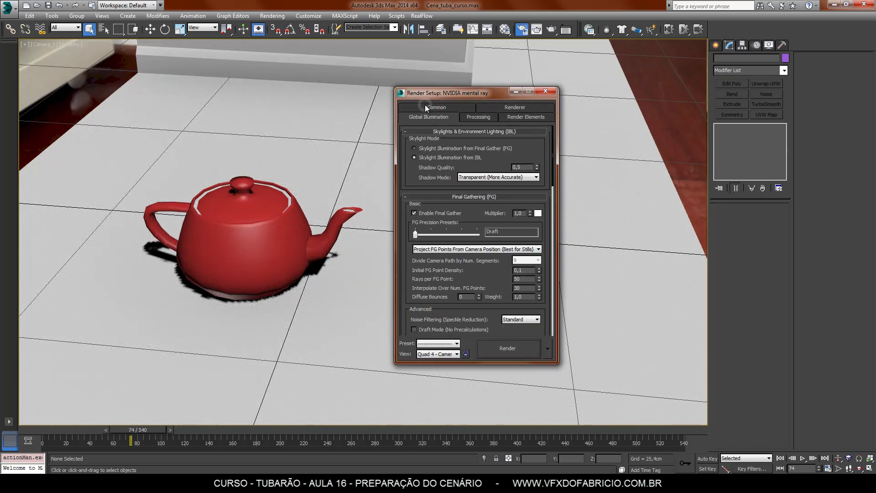
left_click(414, 213)
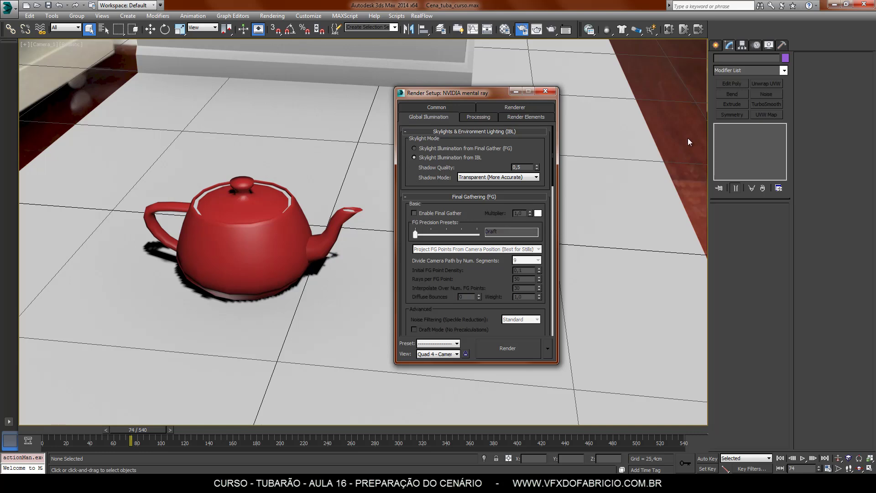
key("shift+q")
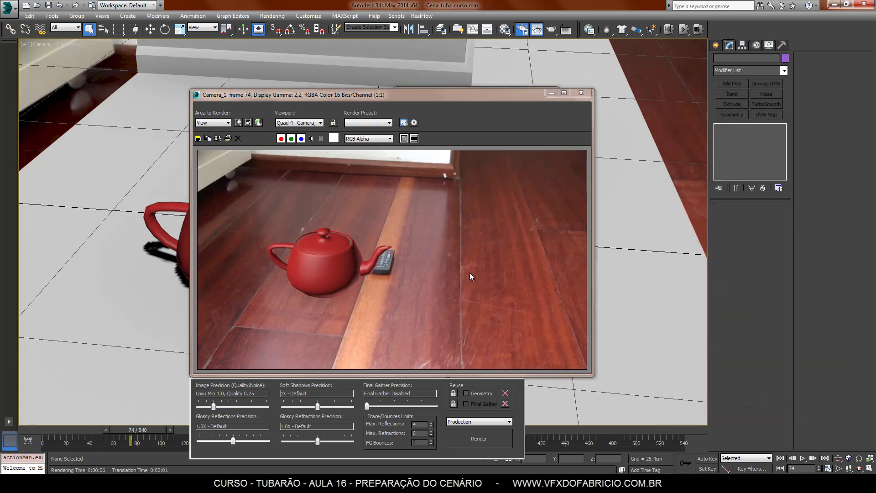
left_click(581, 94)
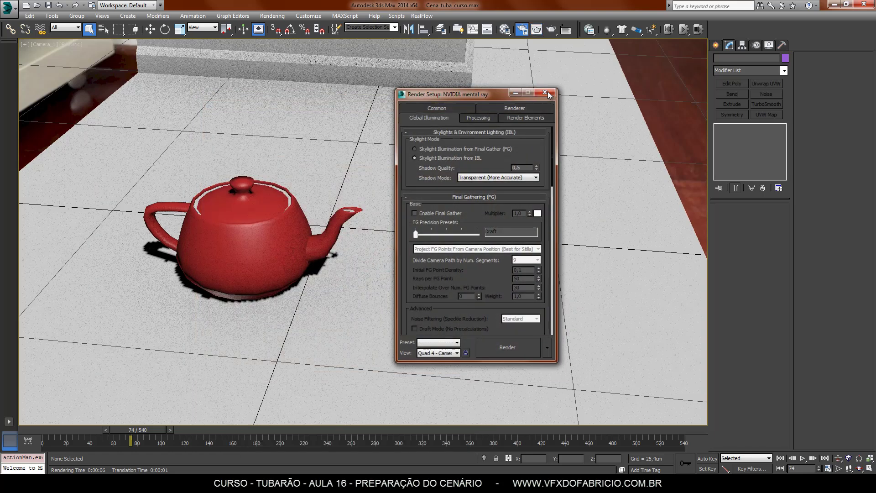
left_click(548, 92)
Reopen the material editor on the 07 - Default material and place it clear of the teapot.
key("m")
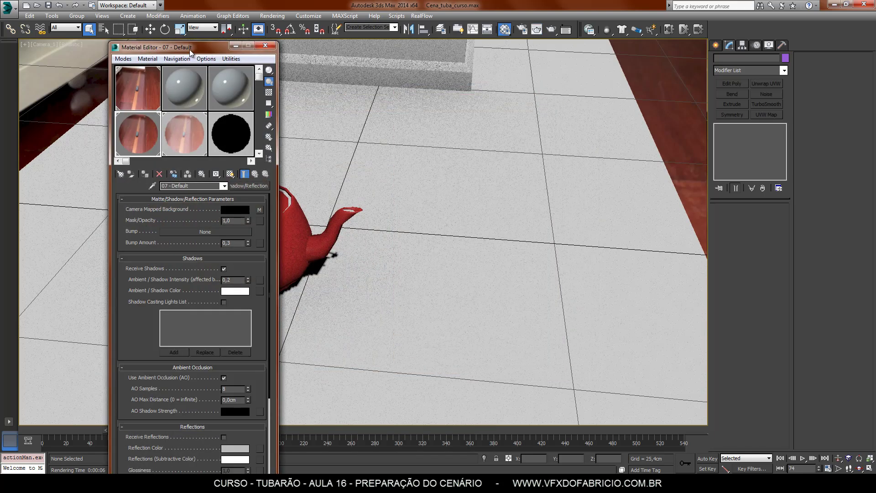
left_click_drag(187, 48, 484, 7)
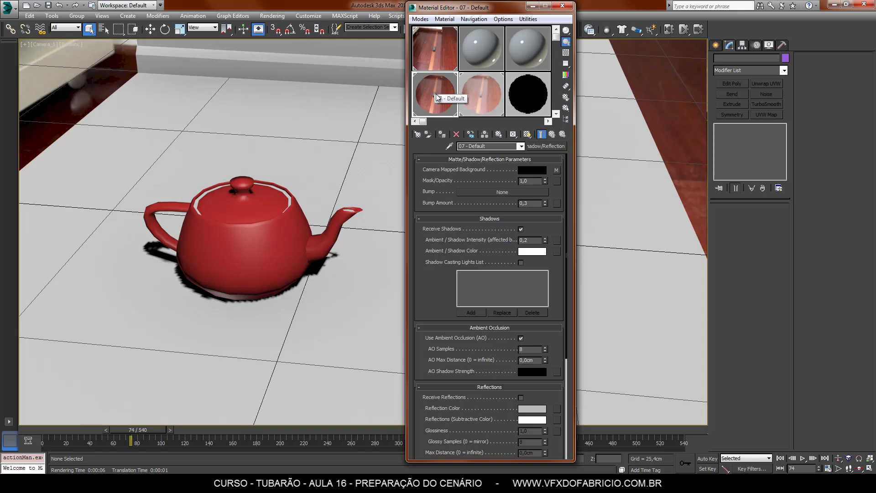
Enable Receive Reflections on the 07 - Default floor material and test-render the camera view.
left_click_drag(432, 305, 437, 229)
scroll(456, 240, "down", 3)
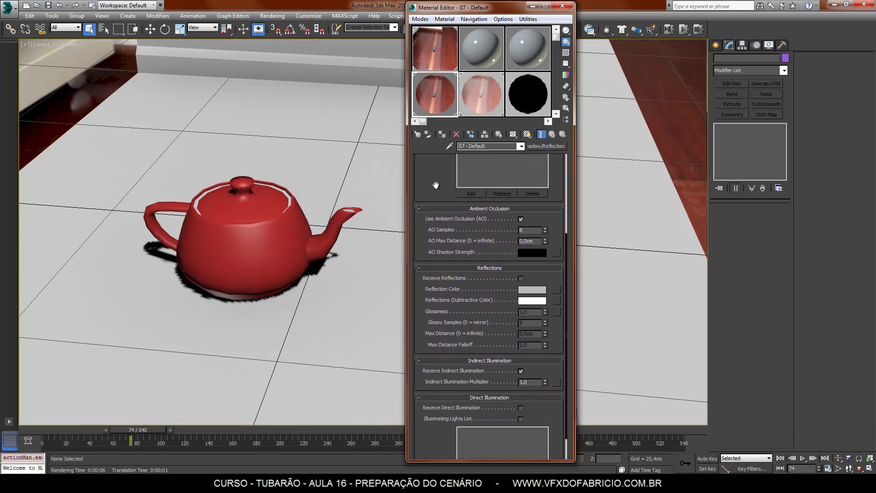
left_click(521, 273)
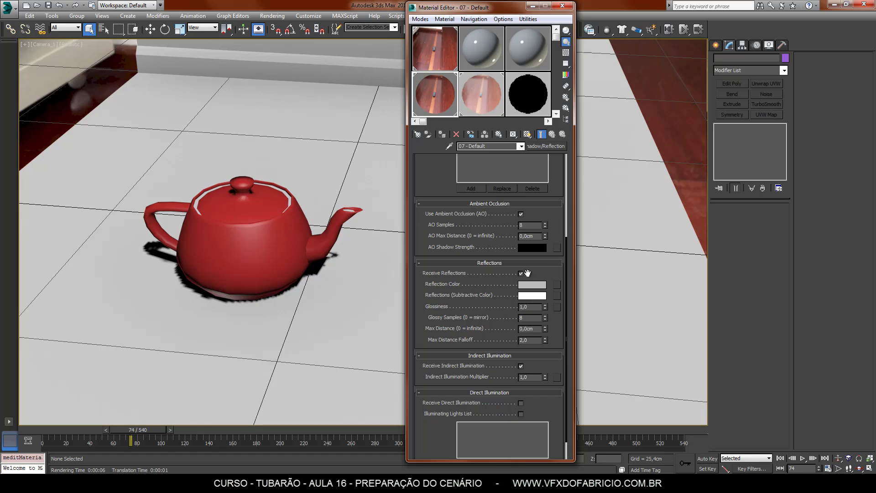
key("shift+q")
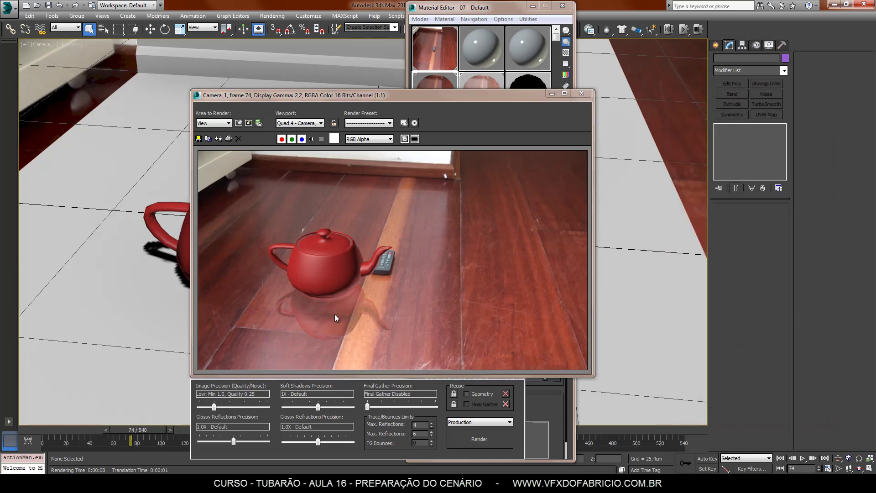
Switch the area to render to Region and fit the region rectangle tightly around the teapot and its reflection.
left_click(227, 123)
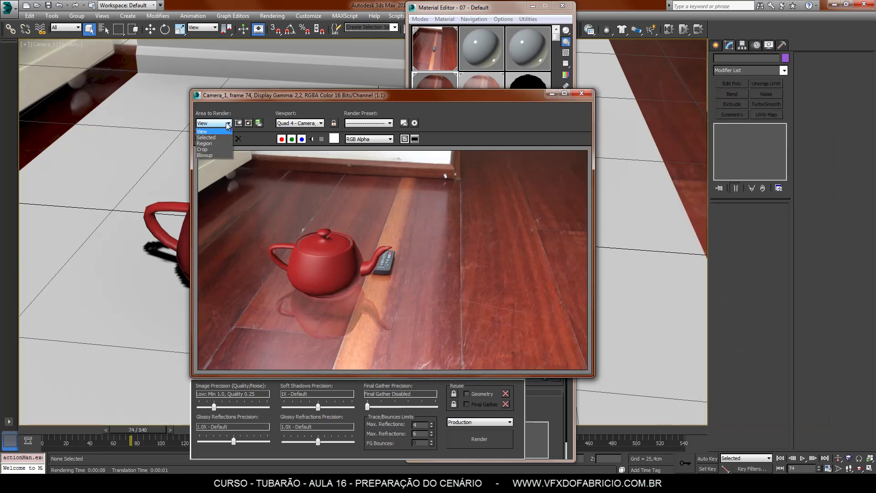
left_click(207, 143)
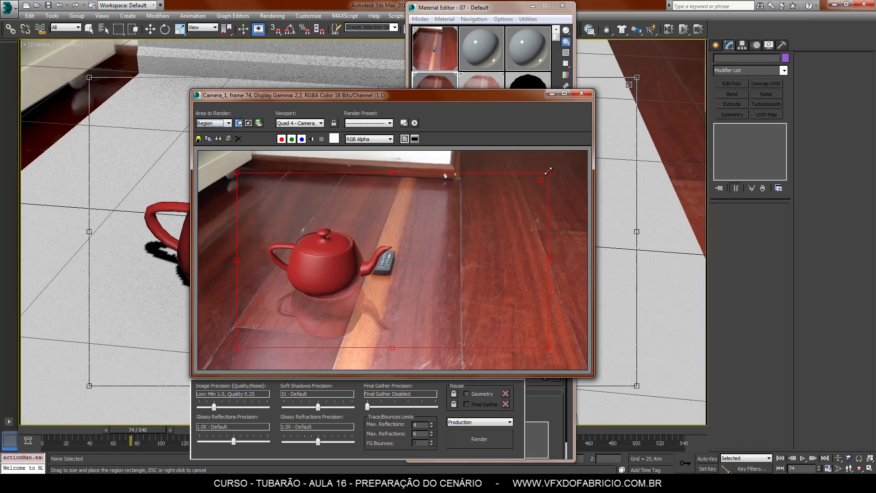
left_click_drag(548, 171, 420, 217)
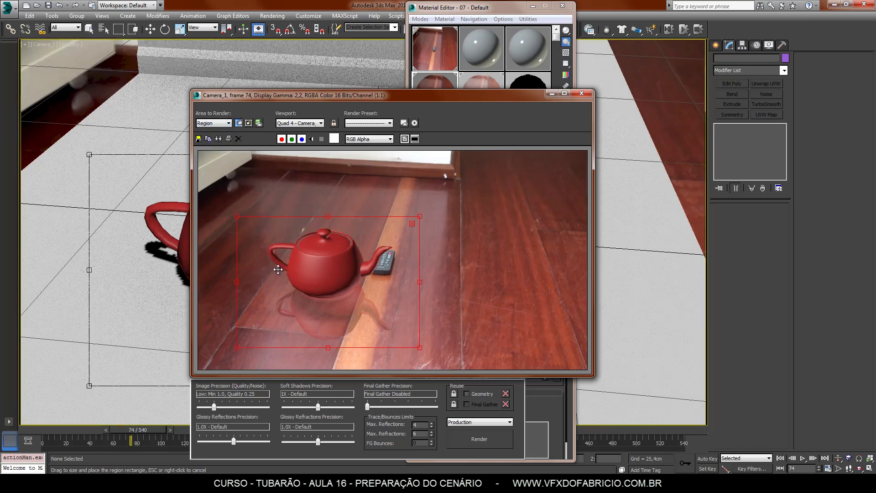
left_click_drag(237, 282, 259, 281)
left_click_drag(339, 347, 339, 364)
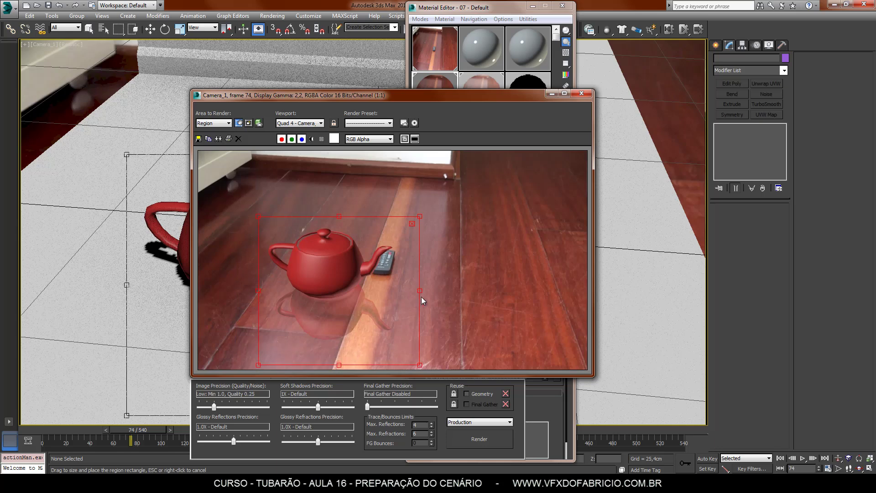
left_click_drag(416, 291, 409, 292)
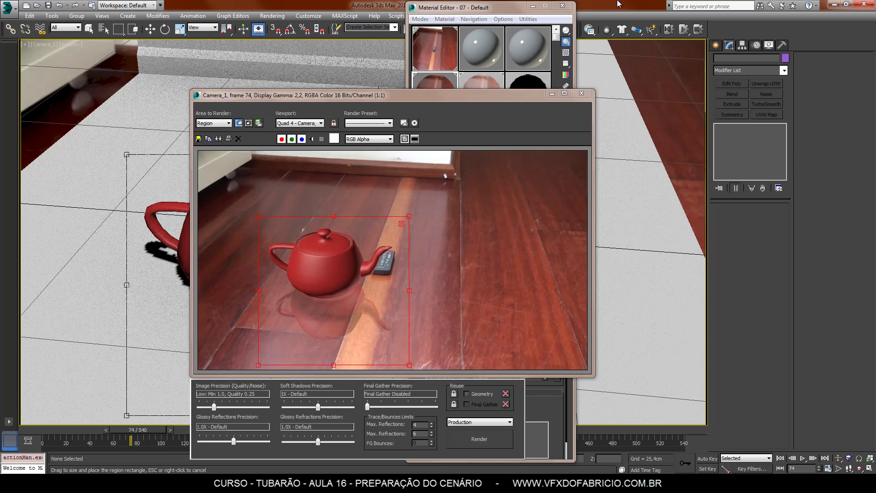
Turn off Save File for the render output in the mental ray common parameters and close the render setup.
key("F10")
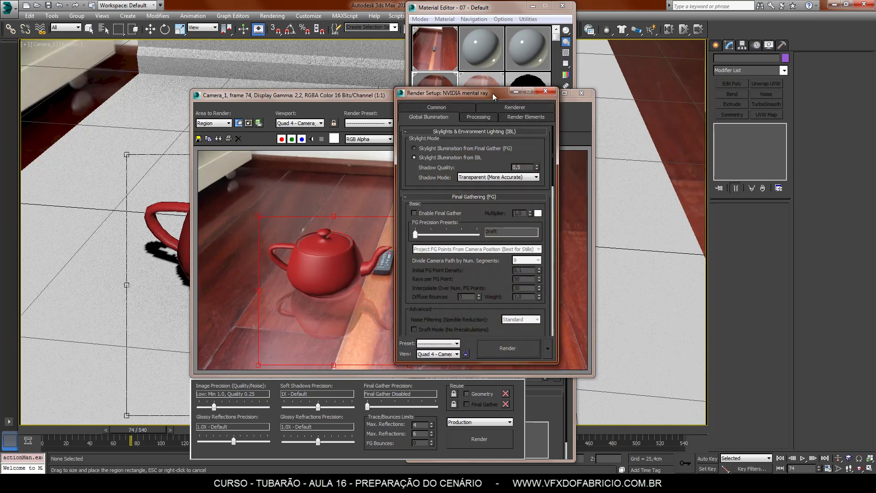
left_click_drag(493, 95, 683, 95)
left_click(637, 107)
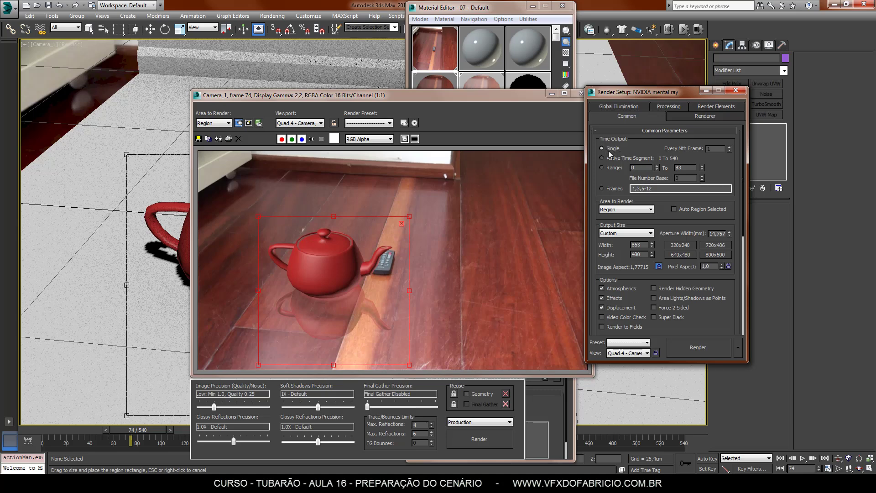
scroll(667, 225, "down", 5)
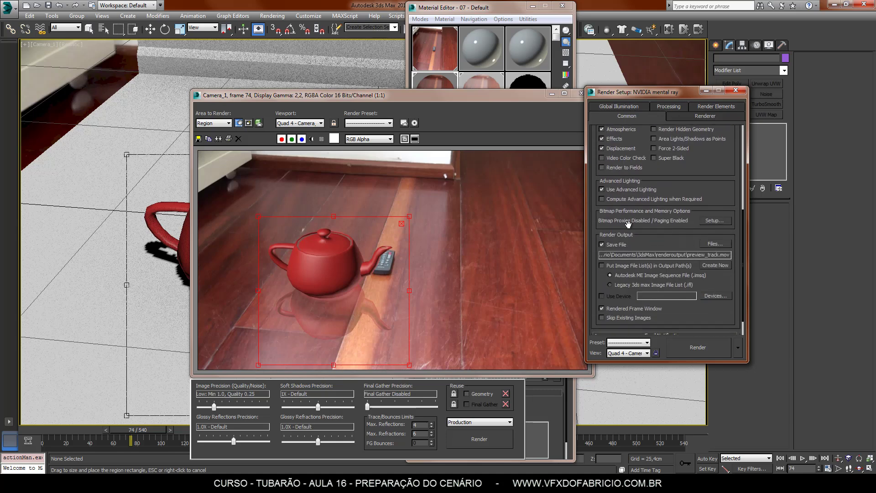
left_click(602, 244)
left_click_drag(666, 238, 648, 400)
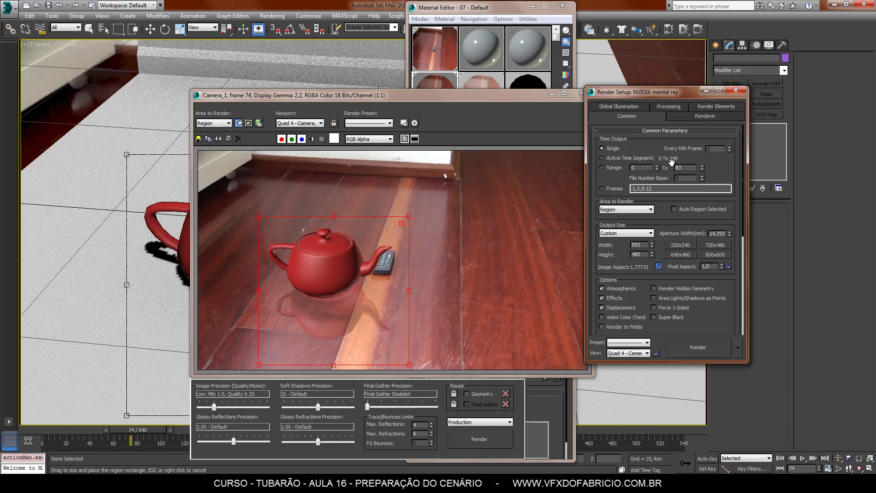
scroll(728, 283, "down", 5)
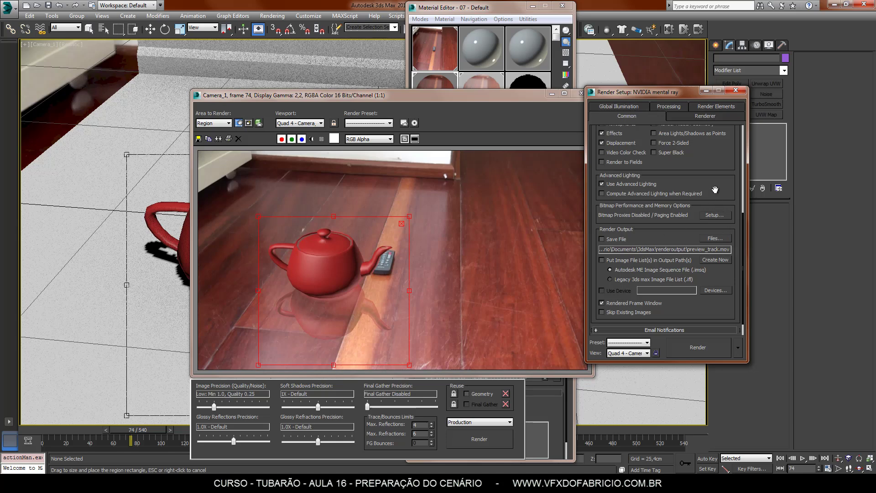
left_click_drag(715, 160, 652, 338)
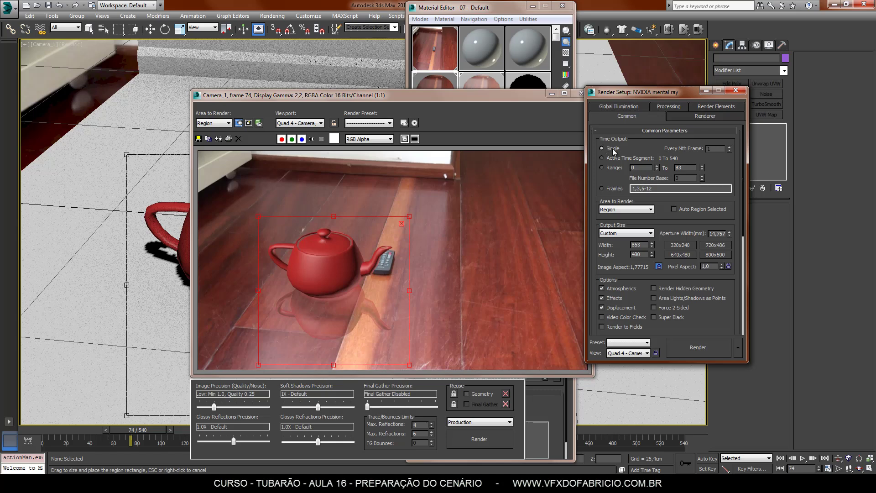
left_click(739, 91)
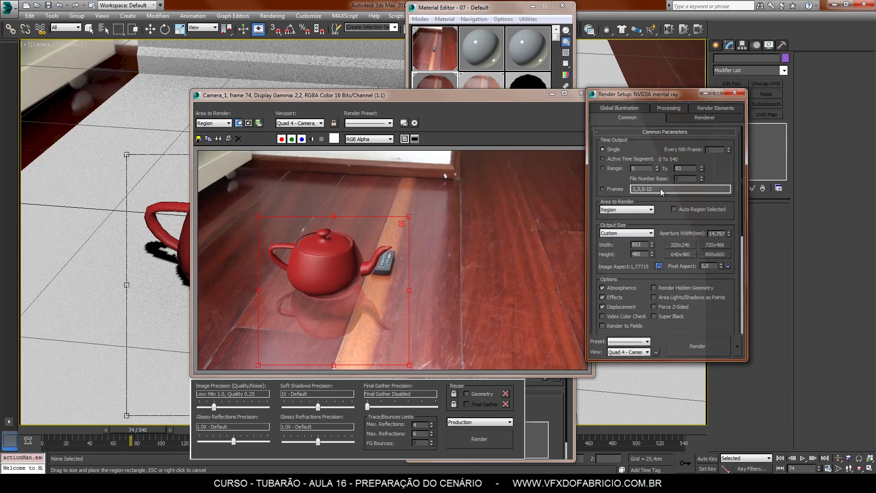
Test-render the teapot region, move the material editor clear of the teapot and review the rendered frame again.
left_click(500, 442)
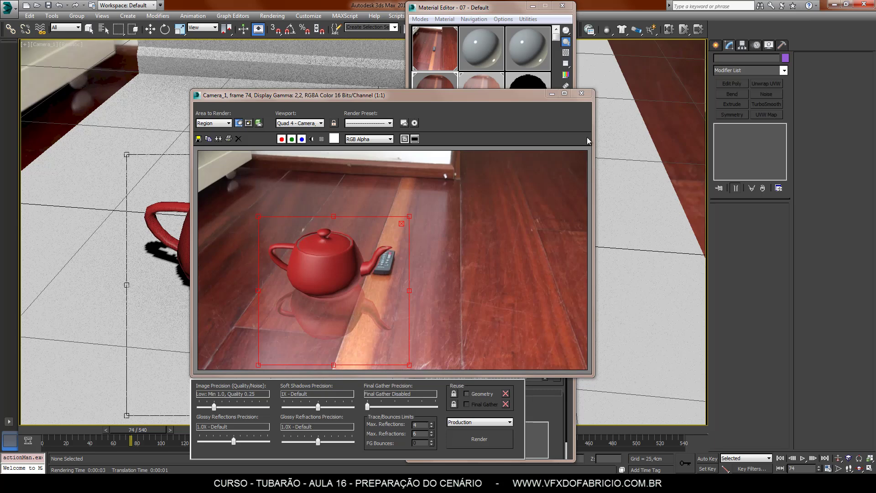
left_click(582, 94)
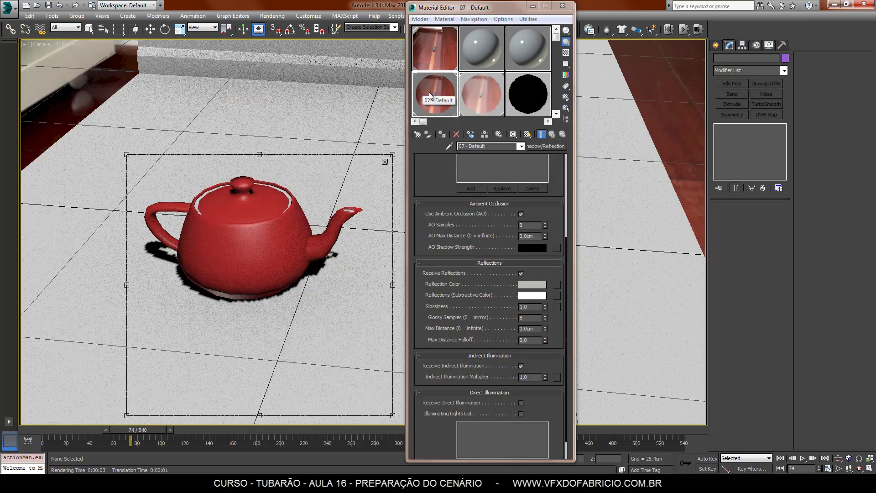
left_click_drag(450, 8, 530, 68)
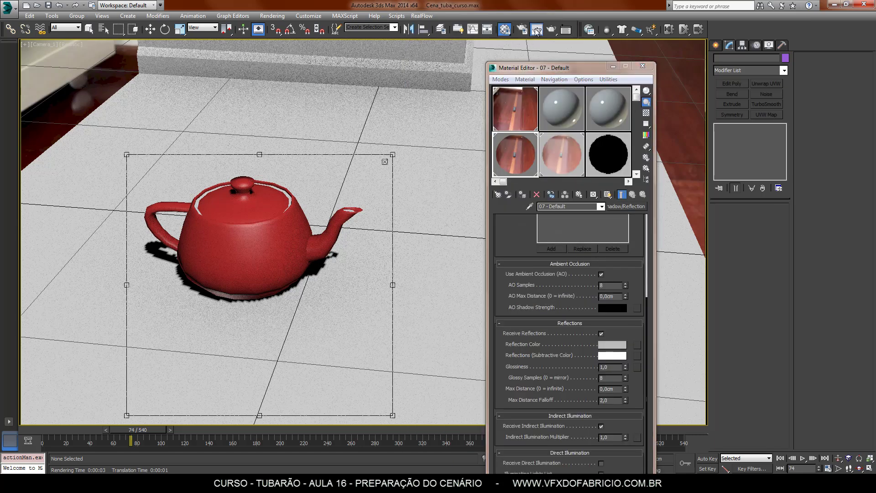
left_click(537, 30)
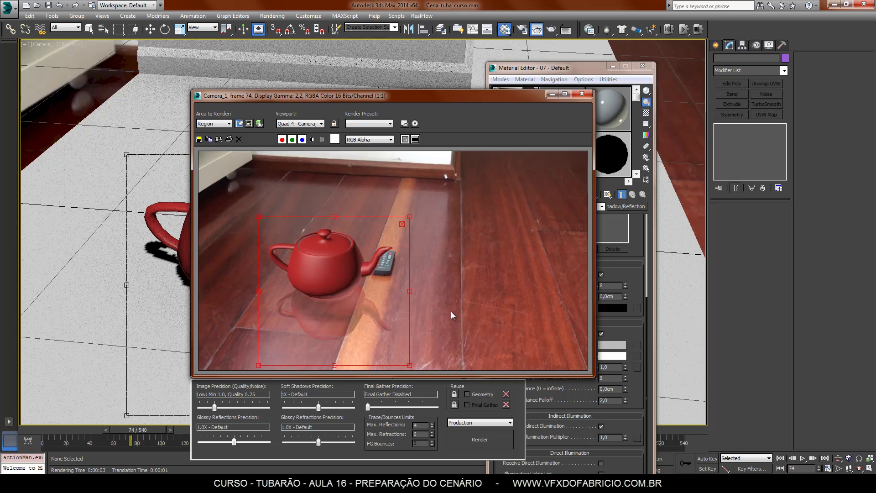
left_click(588, 94)
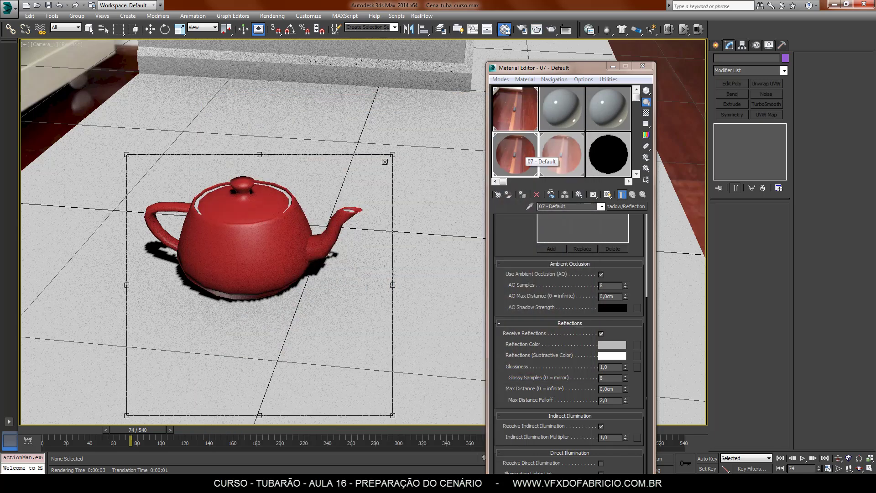
Set the floor material's reflection Glossiness to 0,4, re-render the region and place the render window beside the material editor.
scroll(638, 396, "down", 2)
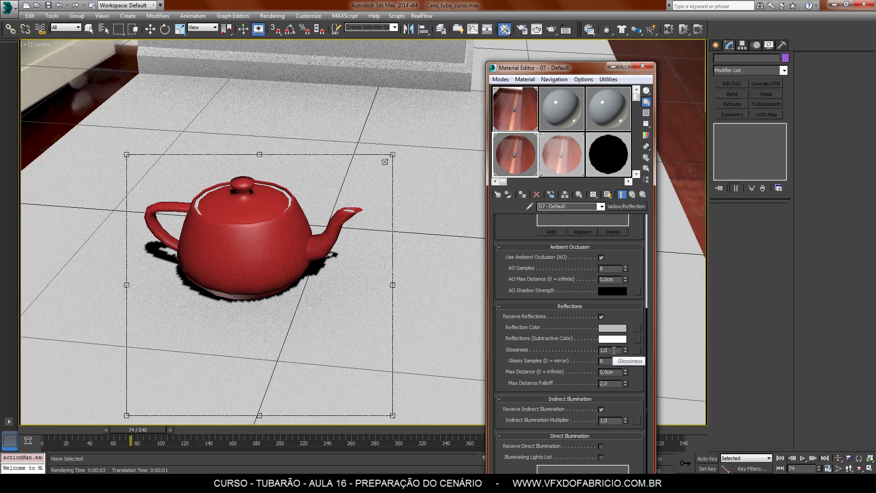
double_click(614, 350)
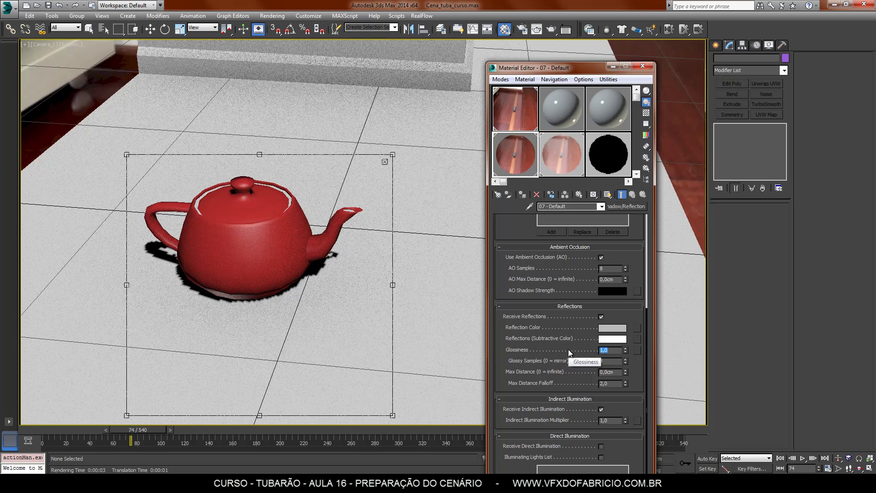
type("0,4")
key("Return")
key("shift+q")
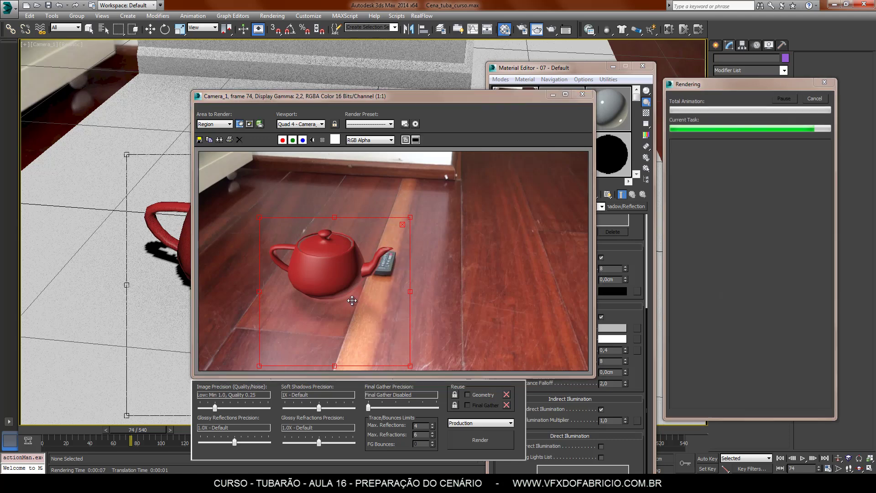
left_click_drag(464, 98, 361, 85)
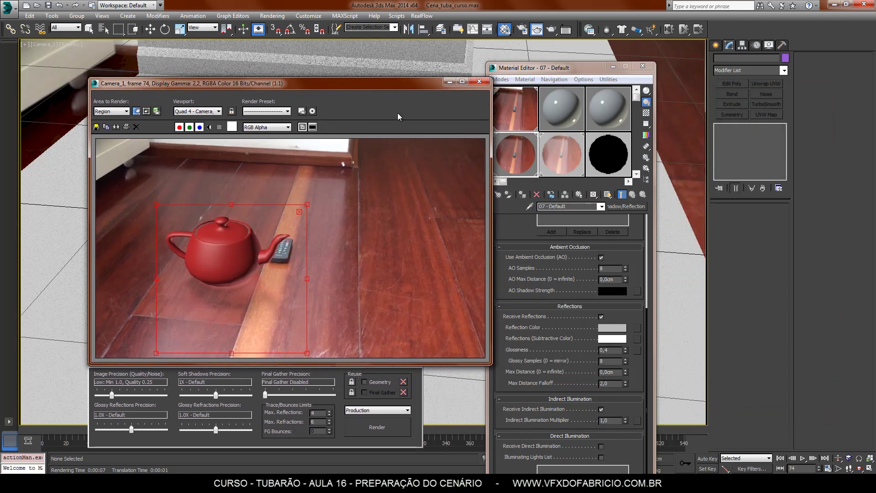
Try a pure white Reflection Color (value 1,0) on the floor material and re-render the region.
left_click(608, 329)
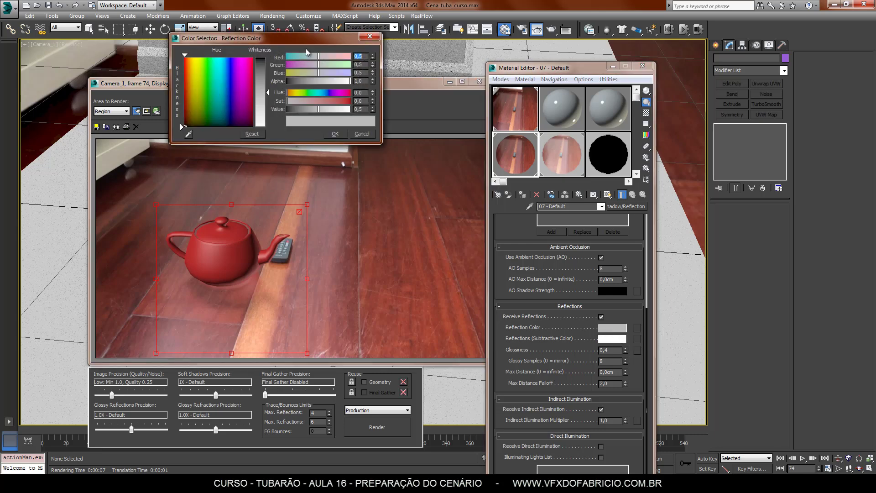
left_click_drag(307, 39, 485, 91)
left_click_drag(446, 145, 447, 183)
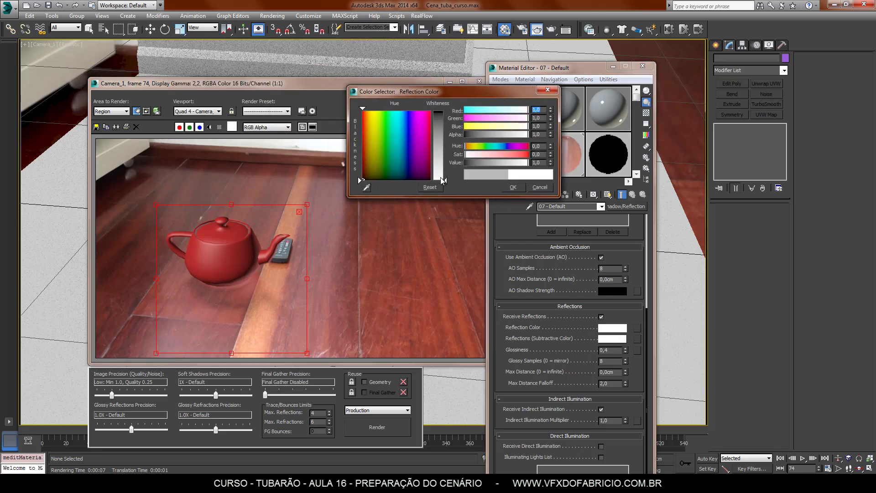
left_click(513, 187)
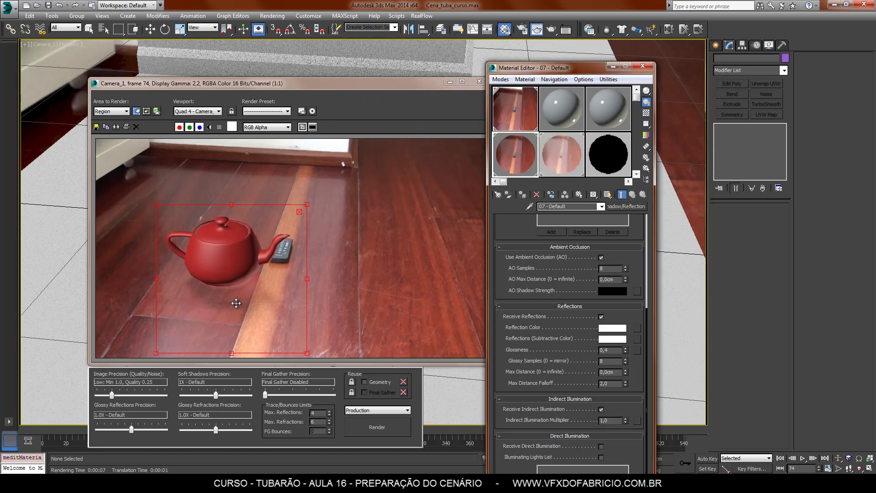
key("shift+q")
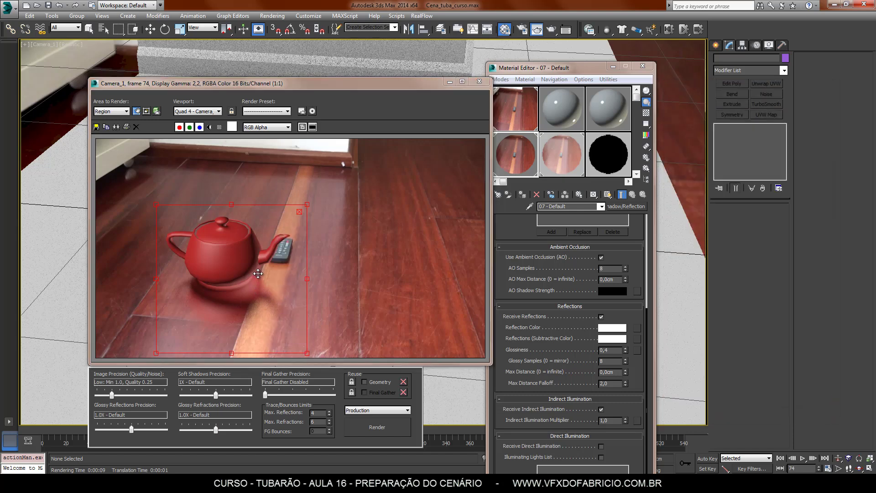
Darken the floor material's Reflection Color to a light grey of about 0,68 and re-render the region.
left_click(610, 332)
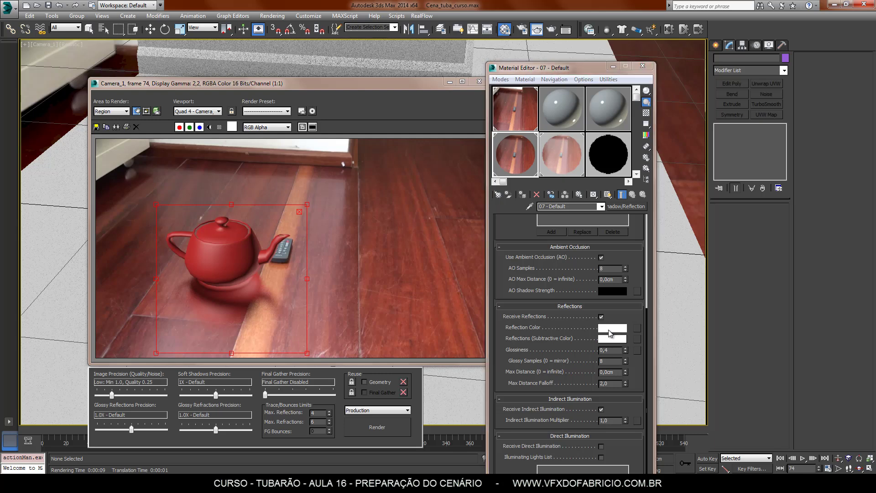
left_click(610, 328)
left_click_drag(448, 179, 450, 158)
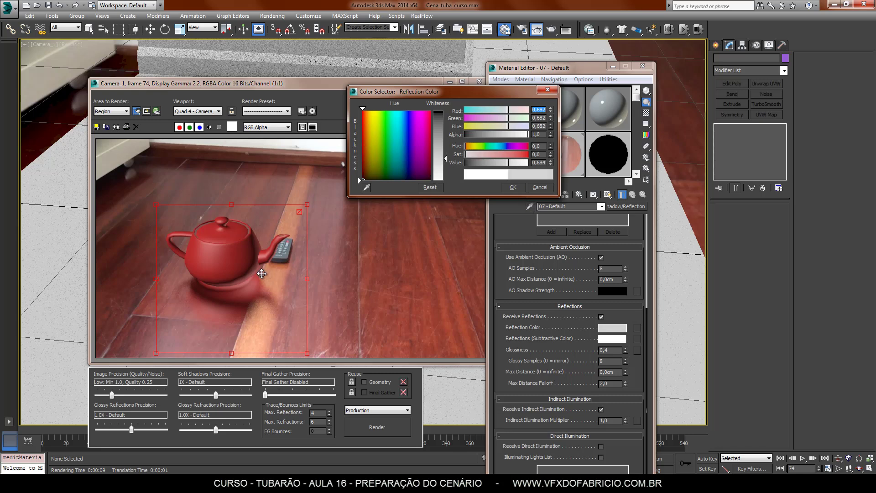
left_click(514, 187)
key("shift+q")
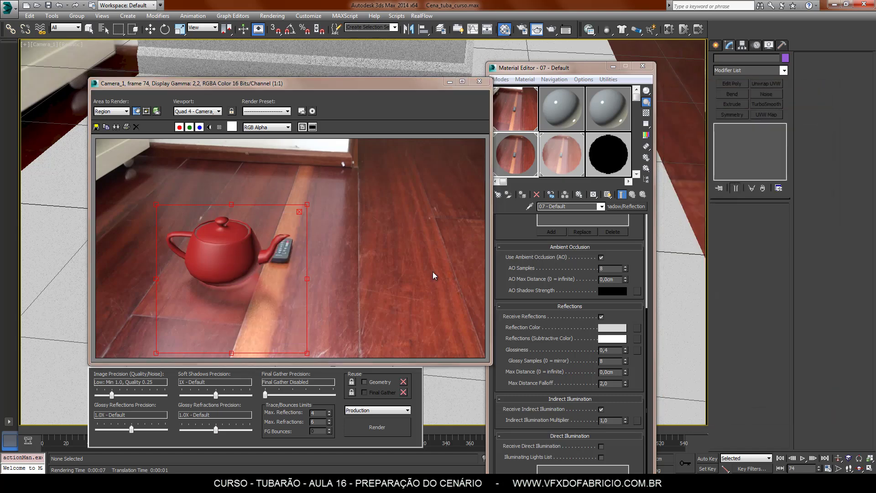
Re-render the region in alpha channel display with Image Precision at Medium: Min 1.0, Quality 1.0 and the floor material's Glossy Samples at 16.
left_click(209, 127)
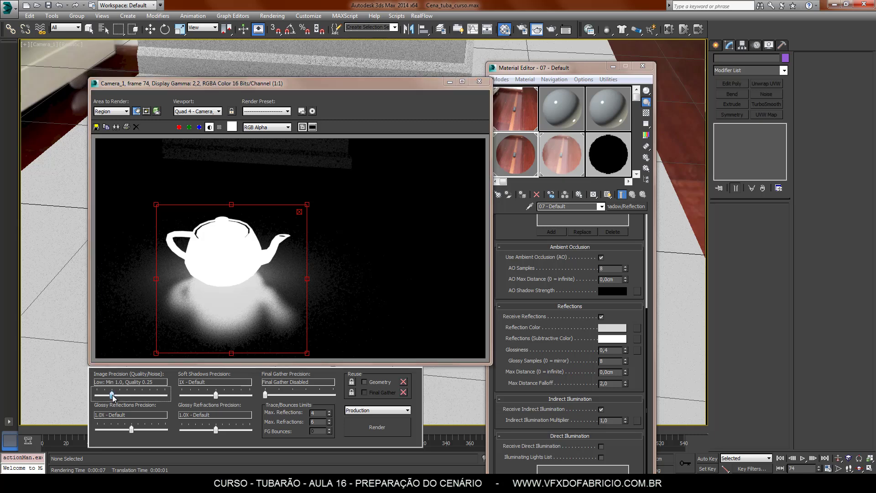
left_click_drag(113, 396, 128, 396)
double_click(606, 361)
type("16")
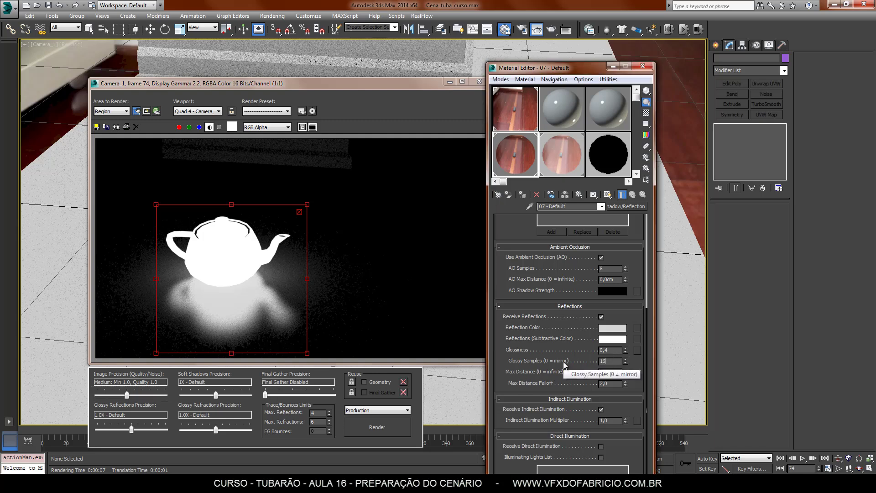
key("Return")
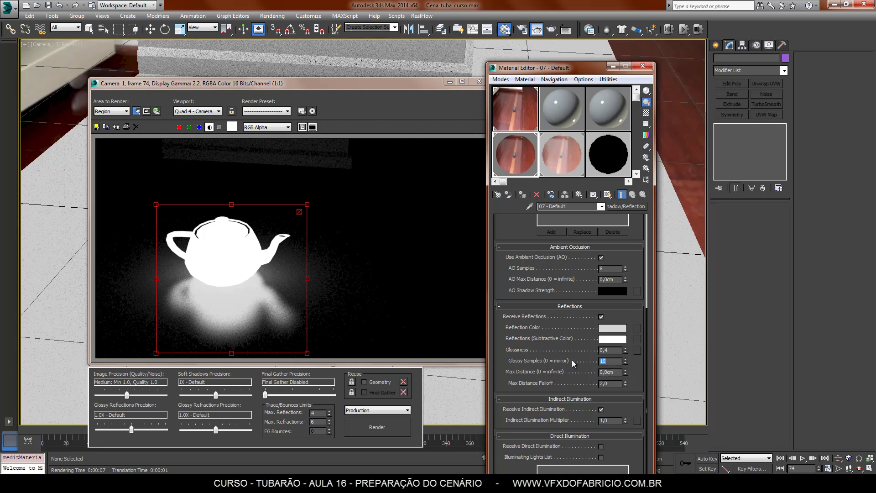
left_click(551, 345)
key("shift+q")
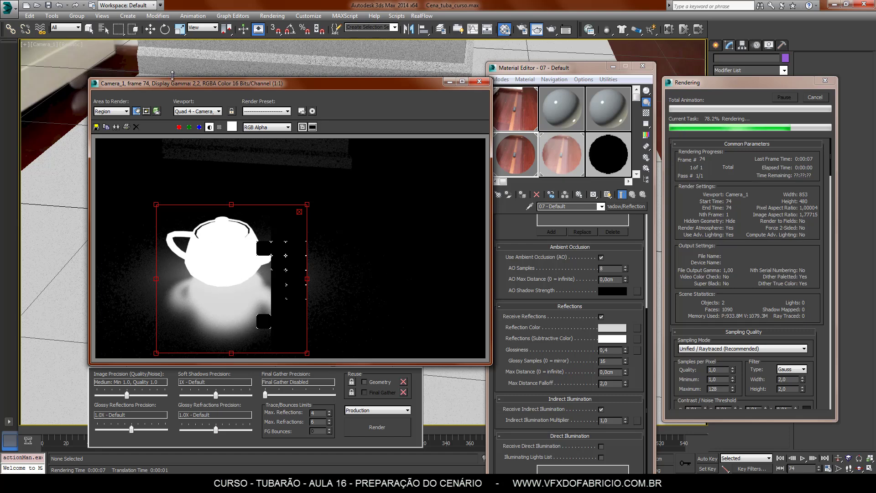
Return the render window to full-colour display, set the floor material's reflection Glossiness to 0,6 and re-render the region.
left_click(209, 127)
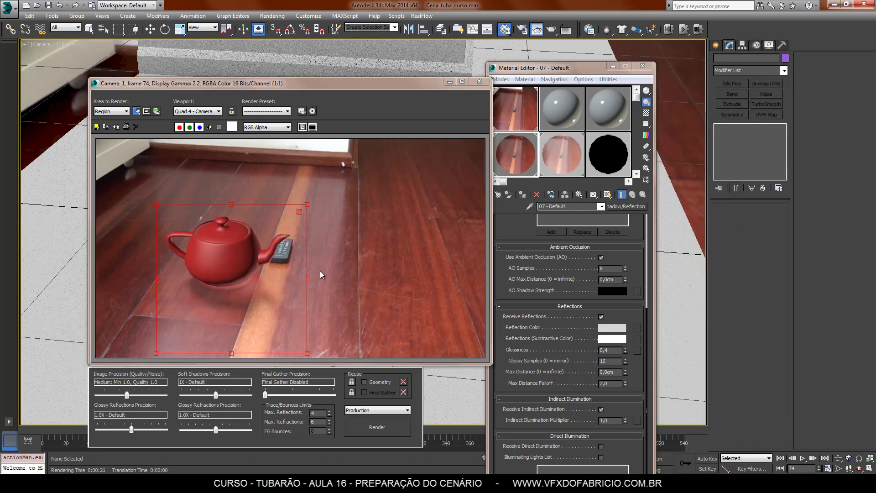
double_click(619, 350)
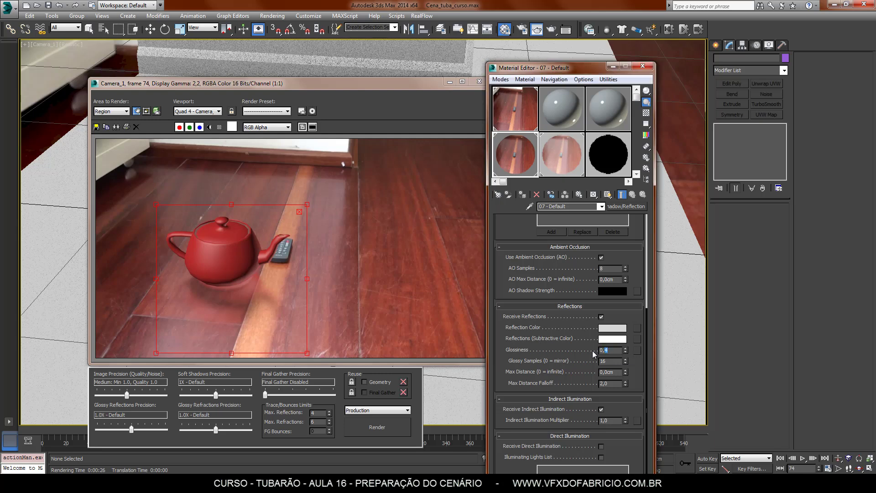
type("6")
key("Return")
key("shift+q")
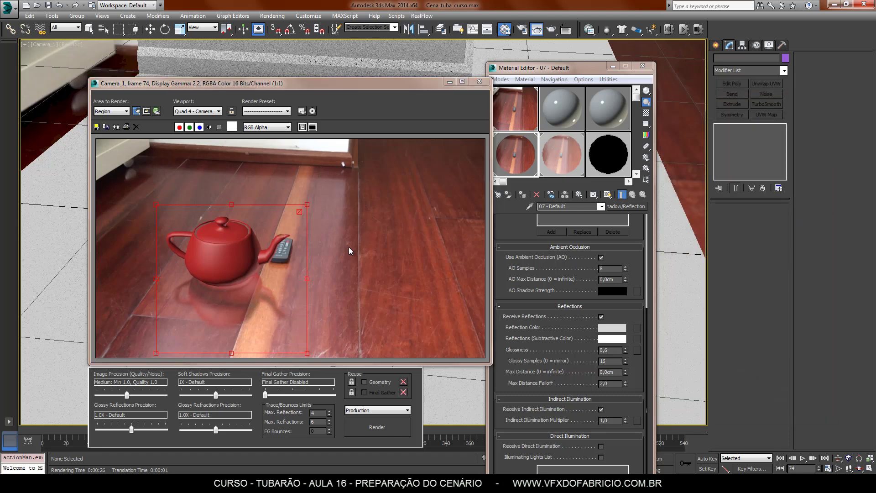
Set the floor material's Glossiness to 0,55, darken its Reflection Color to a slightly deeper grey and re-render the region.
left_click(607, 351)
type("5")
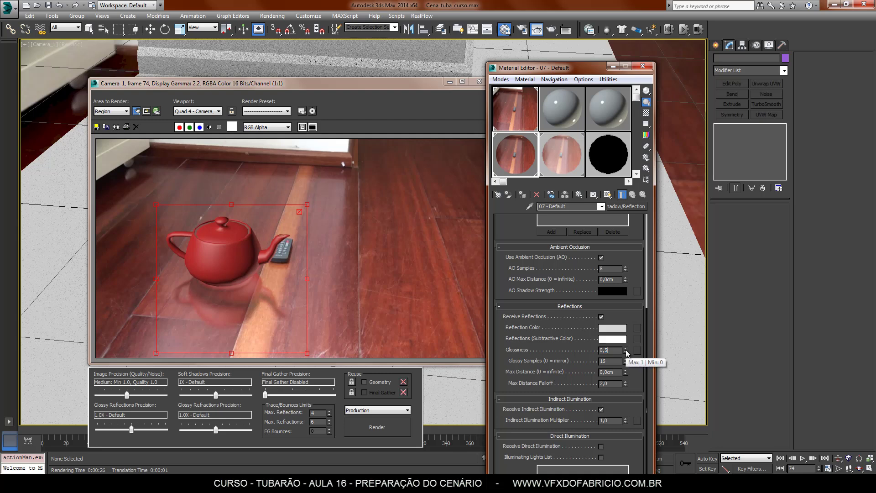
type("5")
left_click(613, 328)
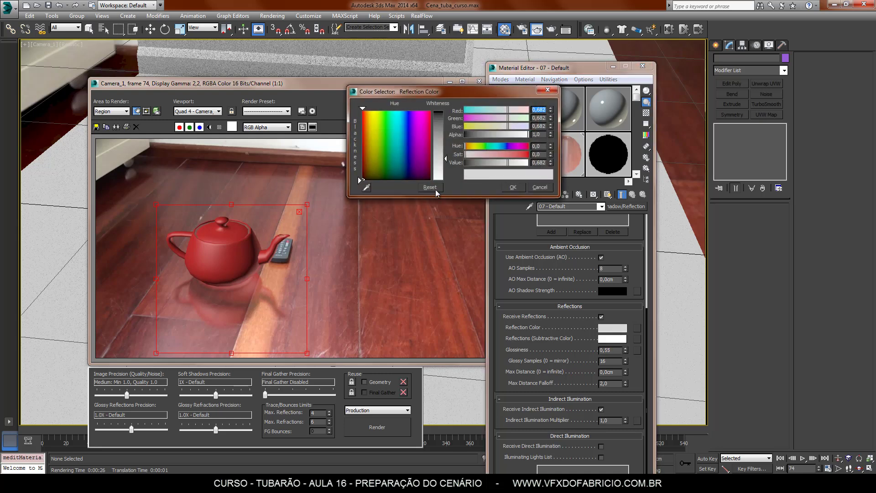
left_click_drag(446, 159, 447, 152)
left_click(513, 187)
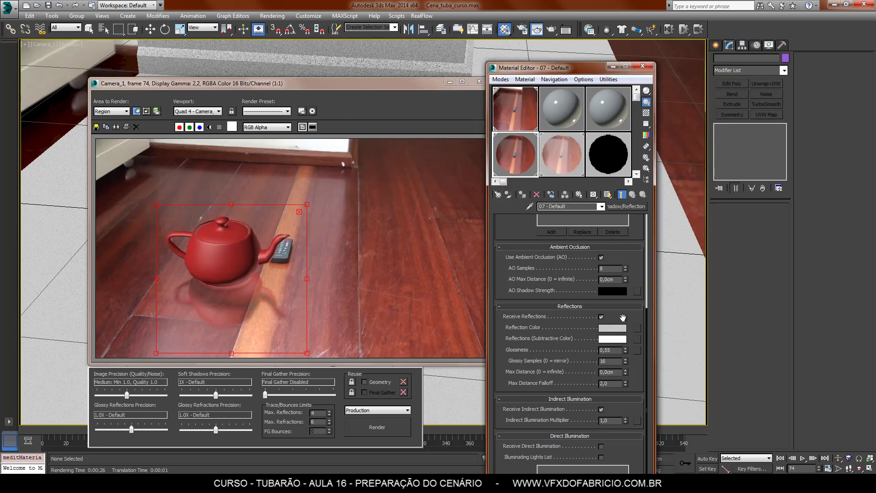
key("shift+q")
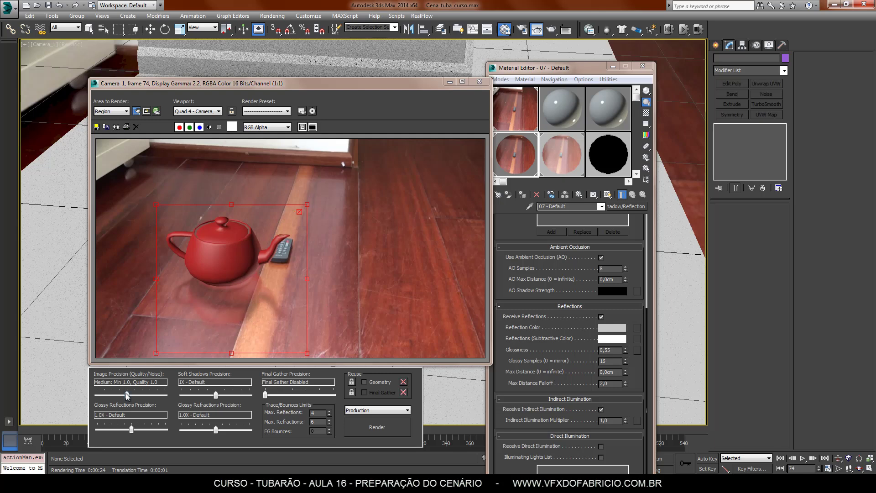
Lower Image Precision to Low: Min 1.0, Quality 0.25 and assign the grey 02 - Default Arch & Design material to the teapot.
left_click_drag(126, 395, 112, 396)
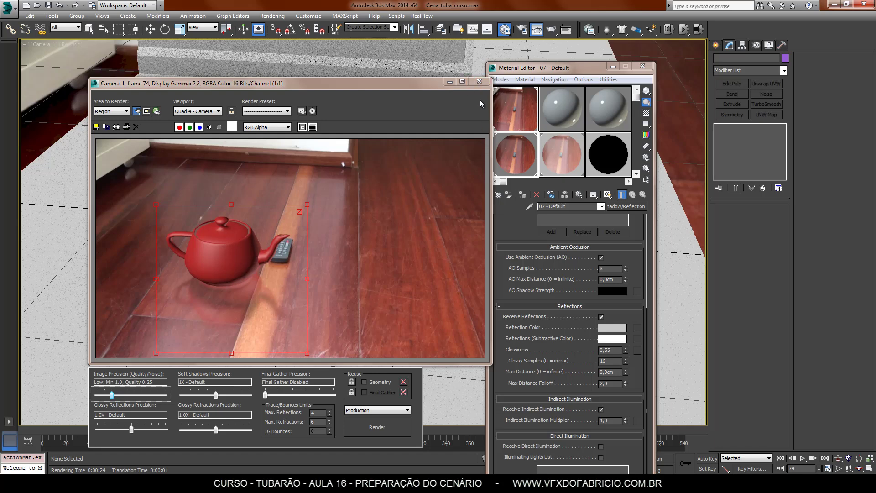
left_click(479, 82)
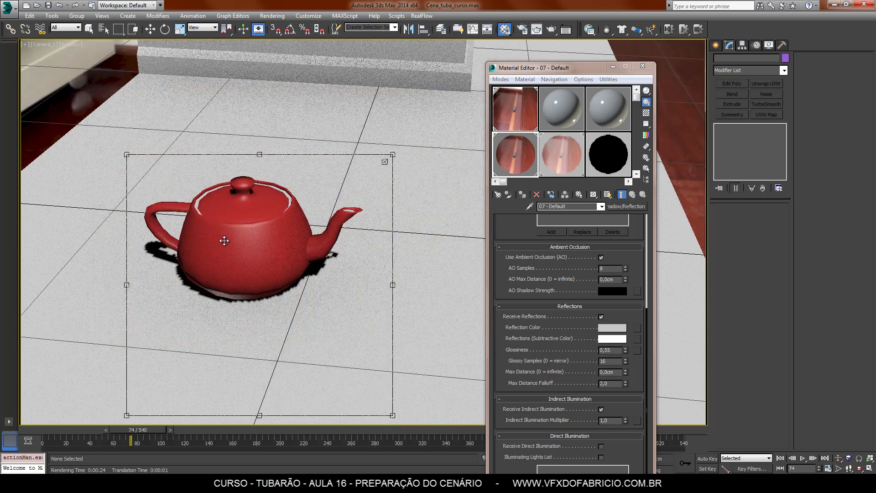
left_click(560, 106)
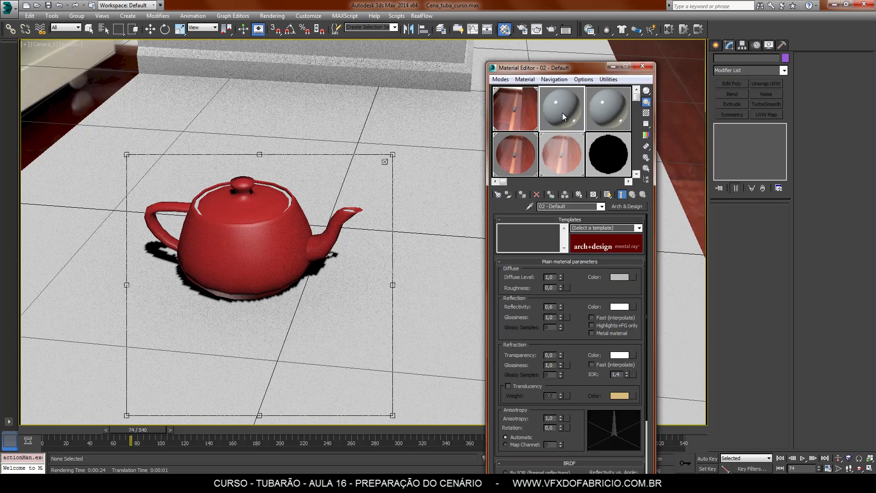
left_click_drag(484, 151, 295, 234)
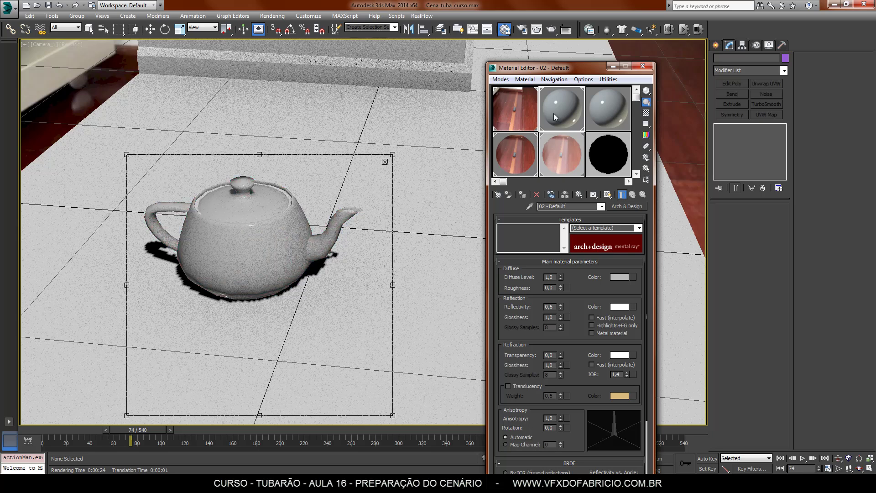
Keep Arch & Design as the teapot material's type, apply its Chrome template and show a background in the sample slot.
left_click(627, 207)
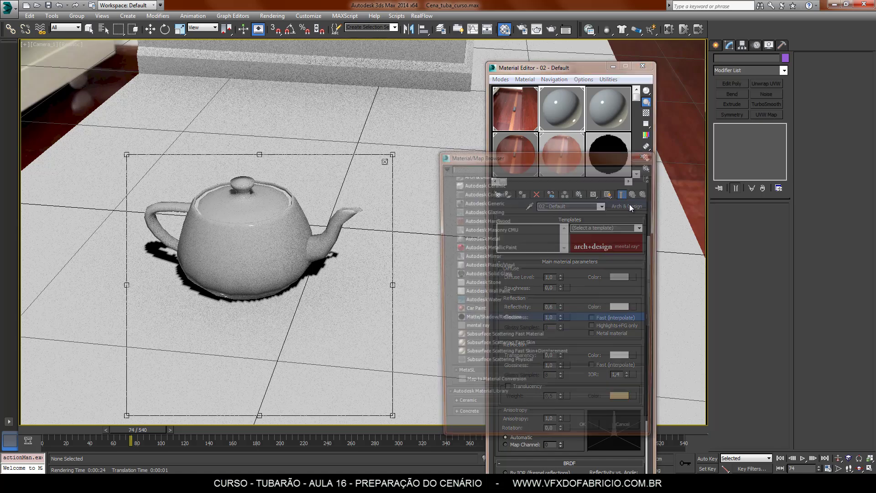
left_click_drag(656, 272, 654, 211)
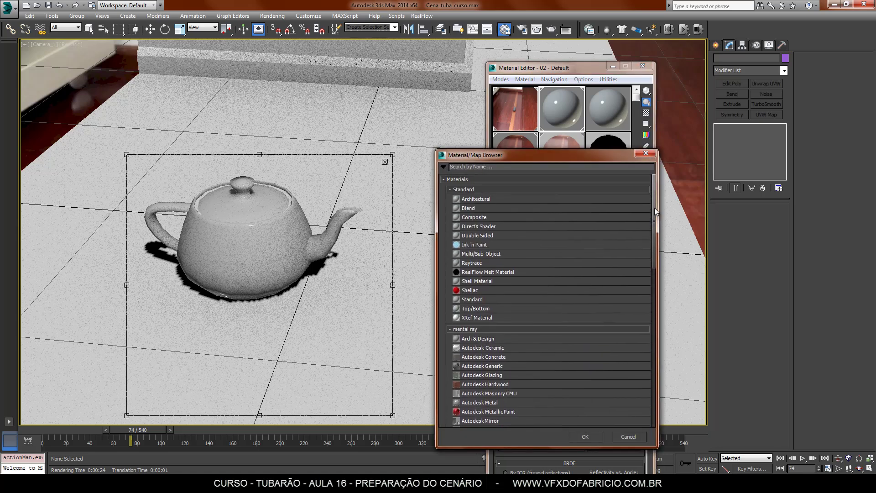
double_click(499, 339)
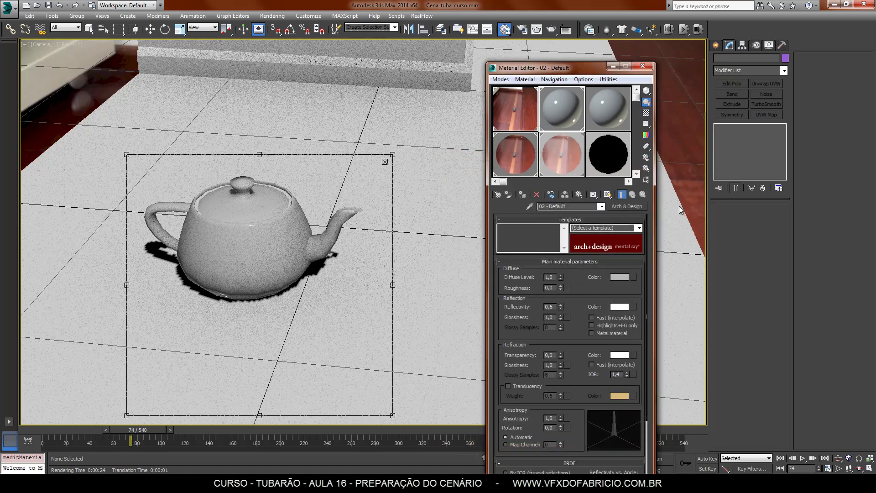
left_click(639, 227)
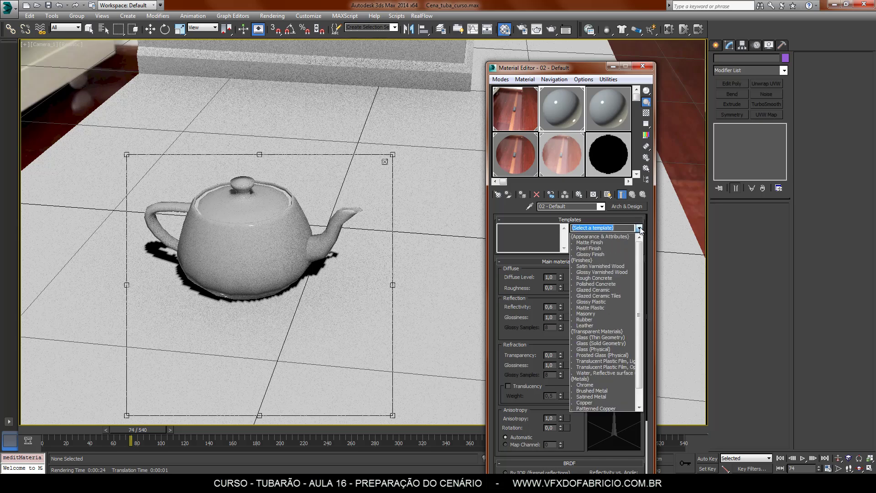
left_click(589, 385)
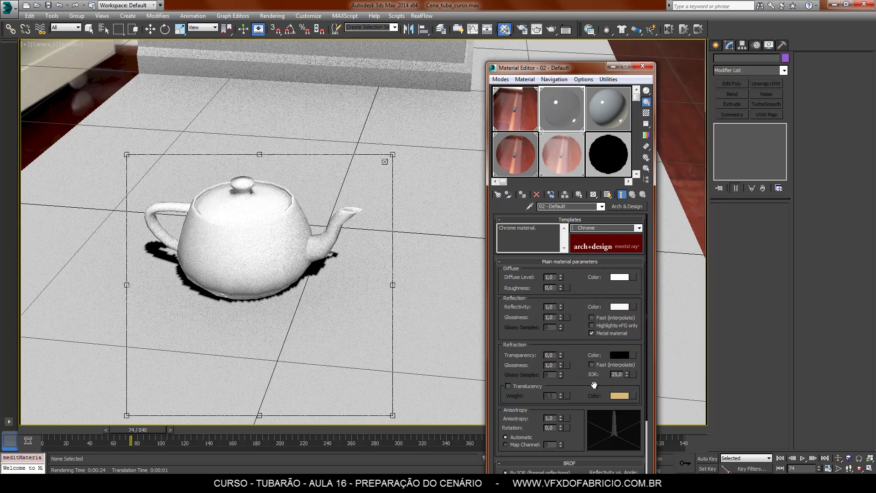
left_click(645, 114)
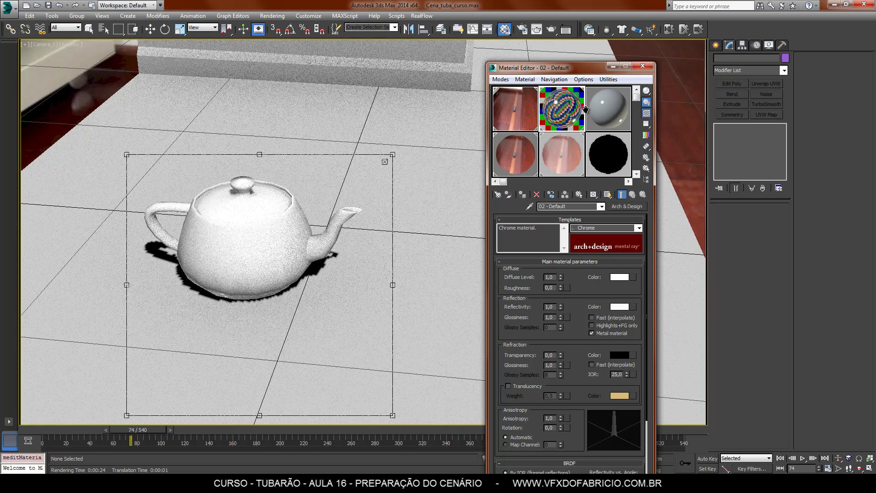
Set the teapot's Segments to 16, deselect it, re-render the region with the chrome material and close the render window.
left_click(89, 29)
left_click(217, 218)
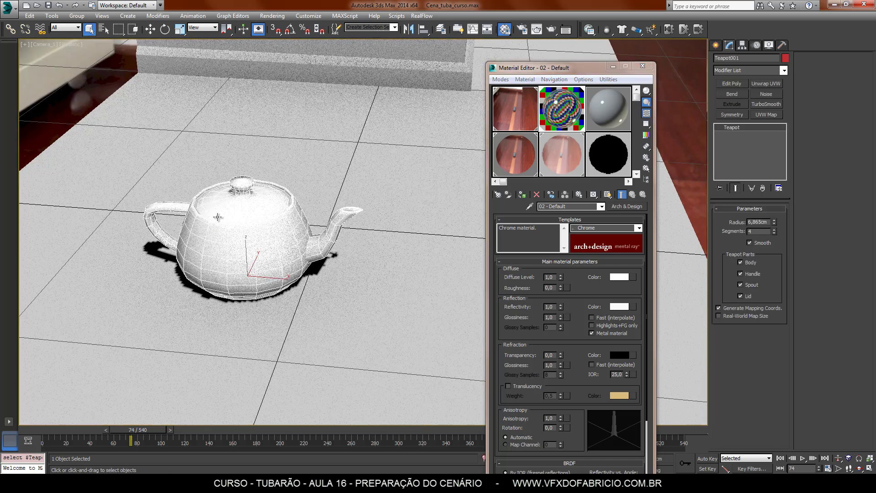
double_click(764, 231)
type("16")
key("Return")
left_click(340, 194)
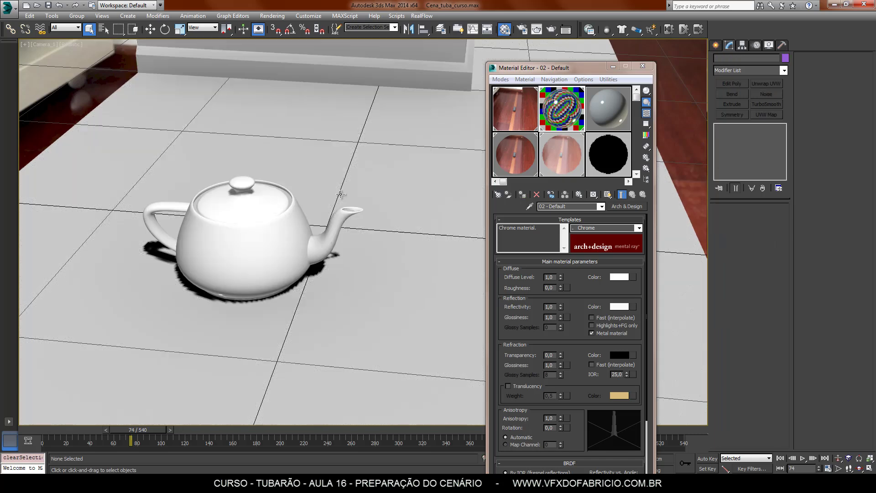
key("shift+q")
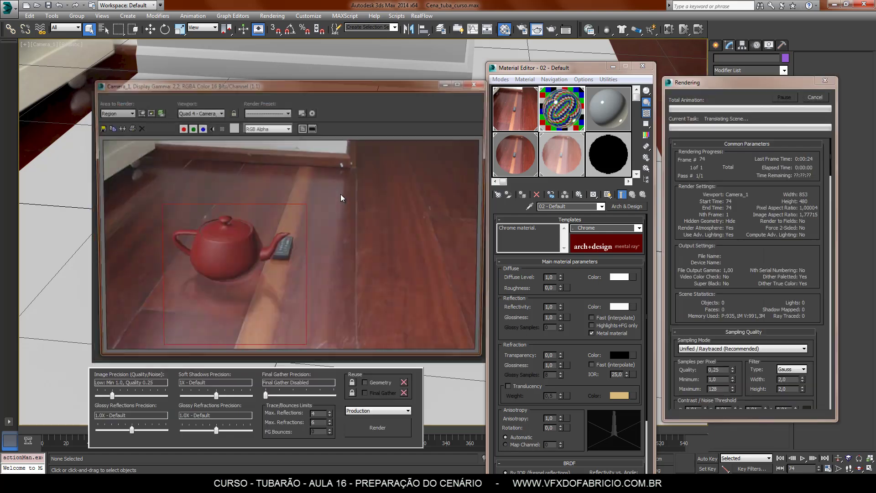
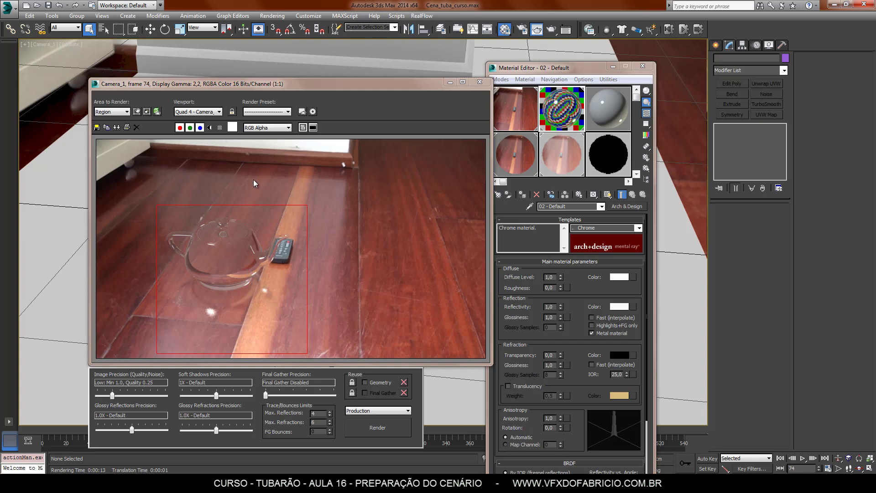
left_click(481, 83)
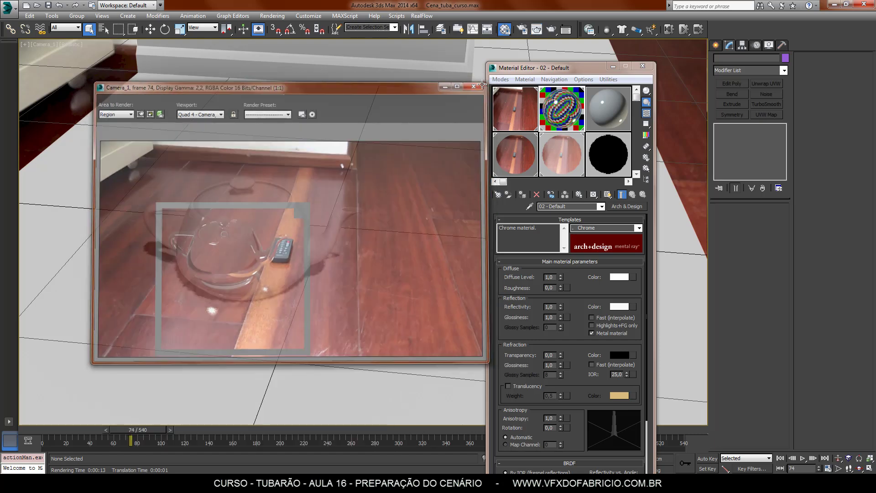
Place the screen-mapped footage bitmap as an instance in the Background slot of the Environment/Background Switcher map.
left_click(603, 157)
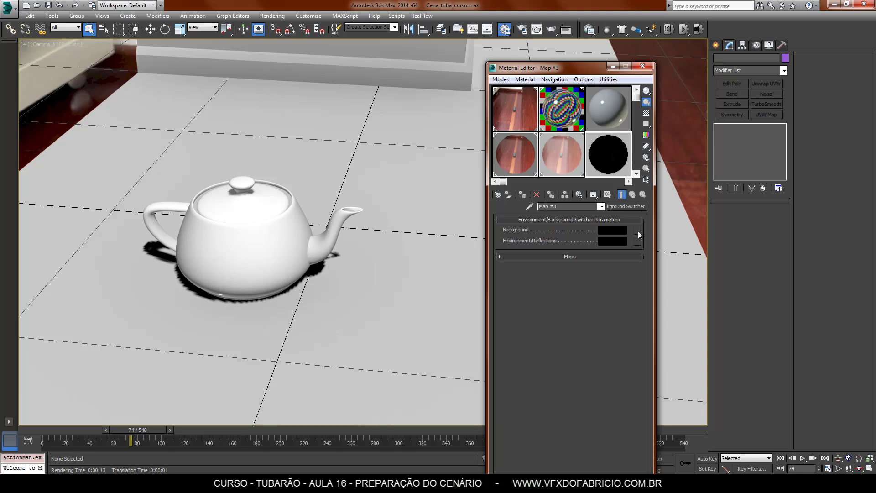
left_click(514, 108)
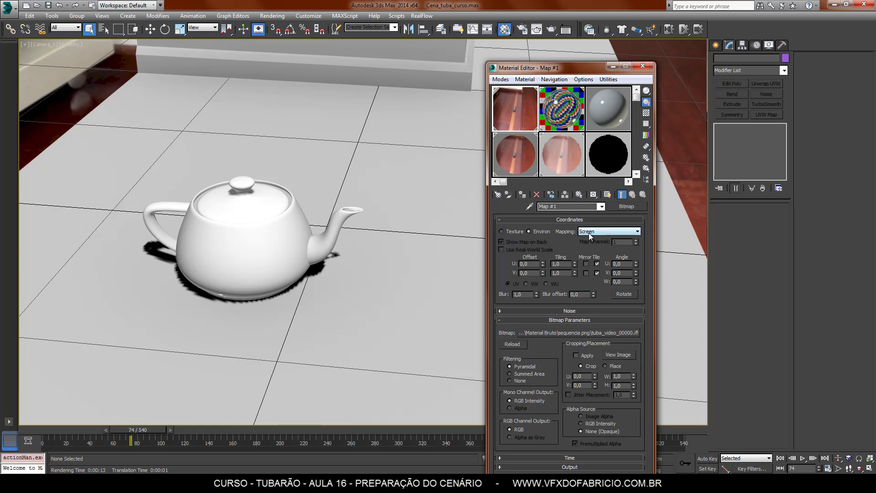
left_click(602, 159)
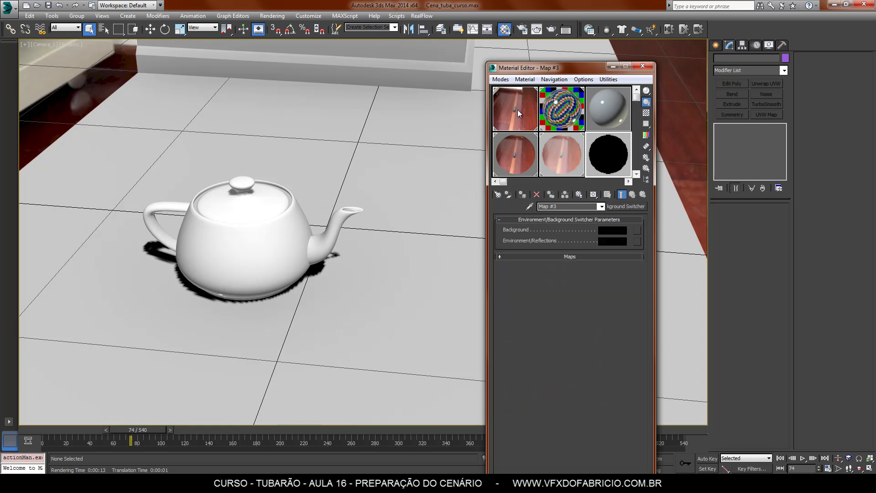
left_click_drag(518, 109, 638, 230)
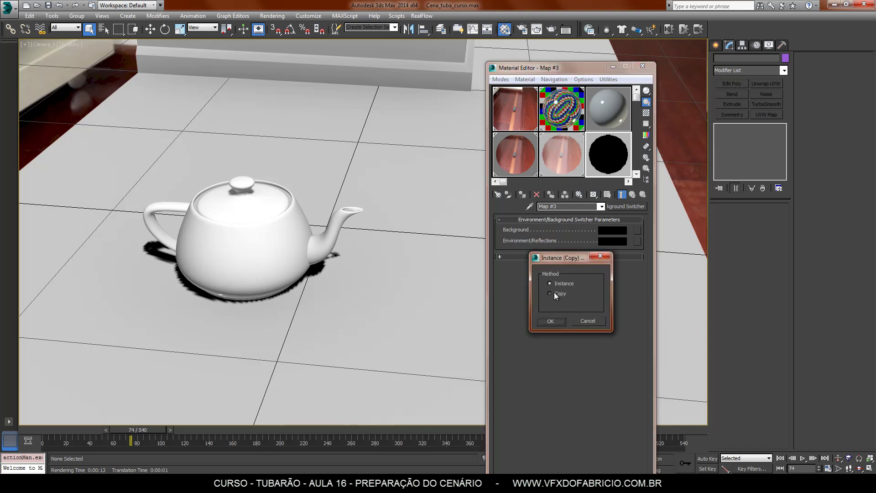
left_click(549, 322)
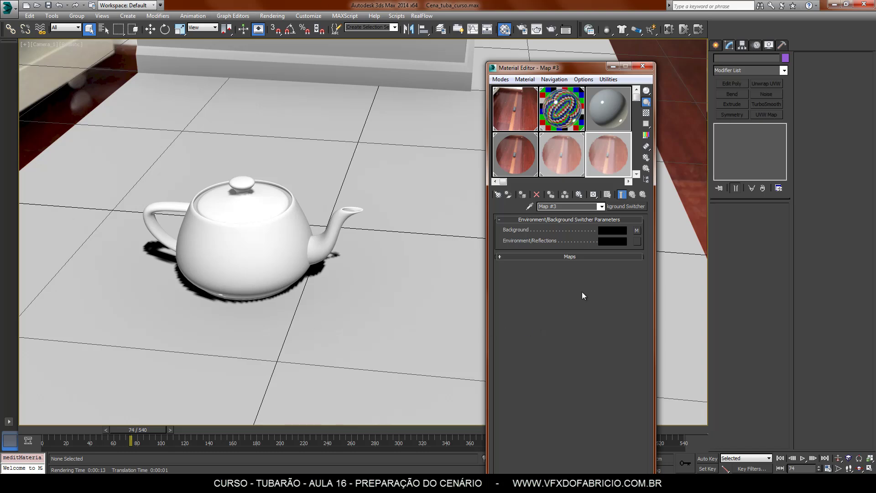
Load the 4.hdr image from the HDRIs folder as a Bitmap in the switcher's Environment/Reflections slot.
left_click(638, 242)
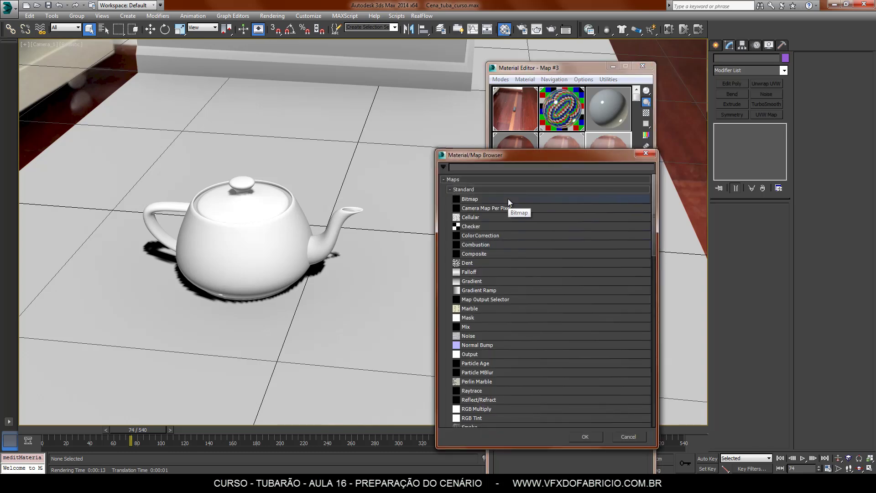
double_click(508, 198)
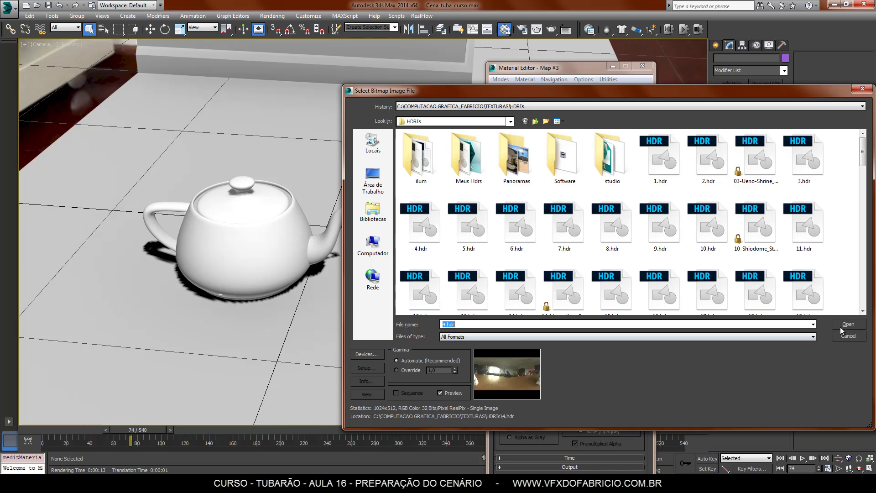
left_click(840, 327)
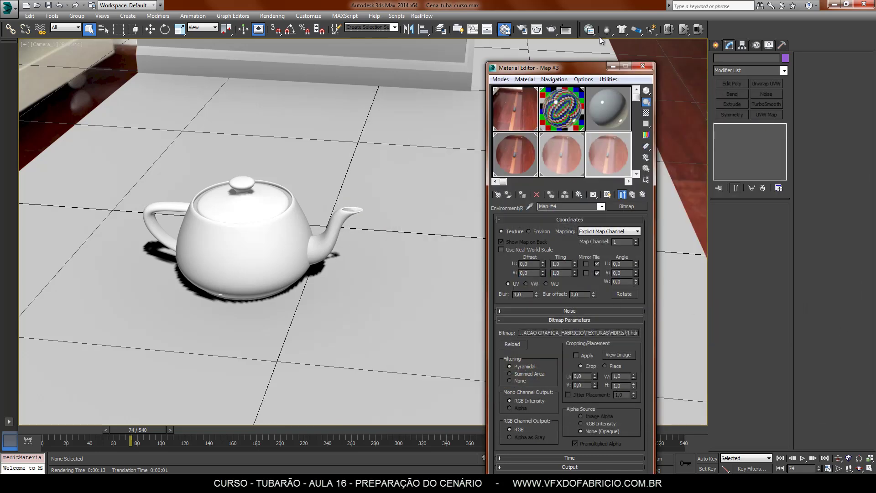
Set the HDRI bitmap 4.hdr to environment coordinates with Spherical Environment mapping.
left_click_drag(576, 67, 558, 24)
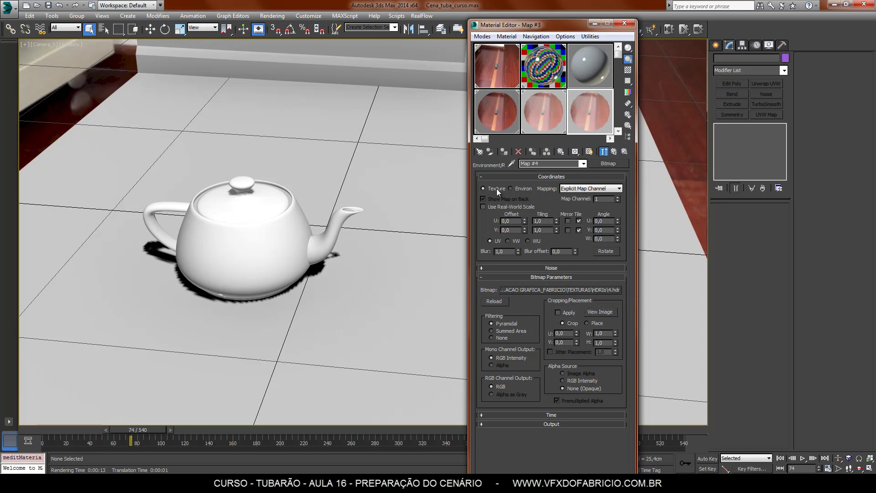
left_click(515, 187)
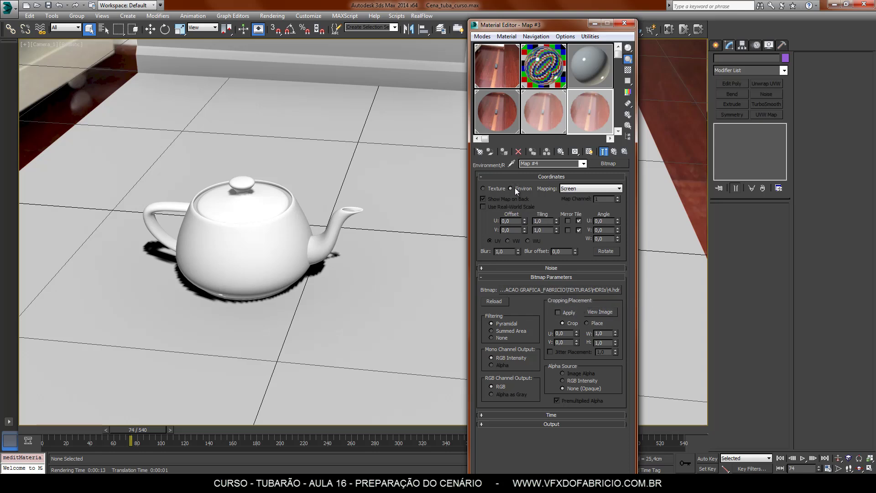
left_click(579, 188)
left_click(580, 195)
left_click(688, 150)
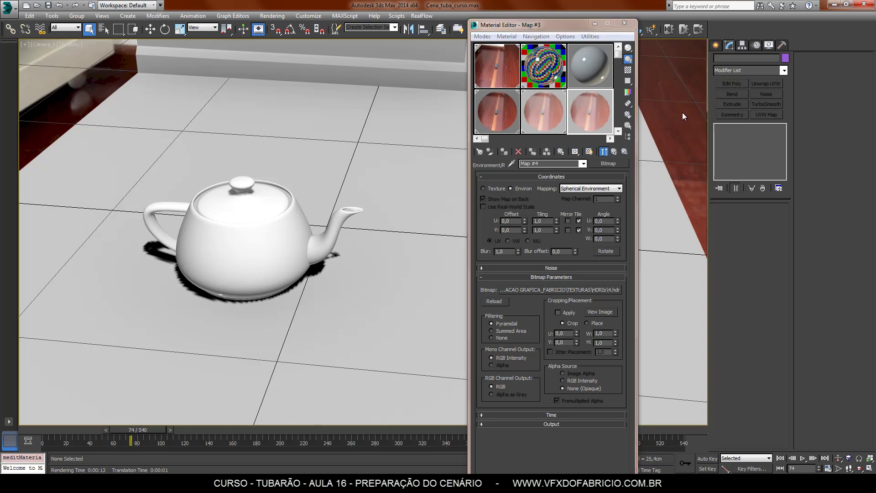
Assign the Environment/Background Switcher map to the scene's environment map as an instance.
key("8")
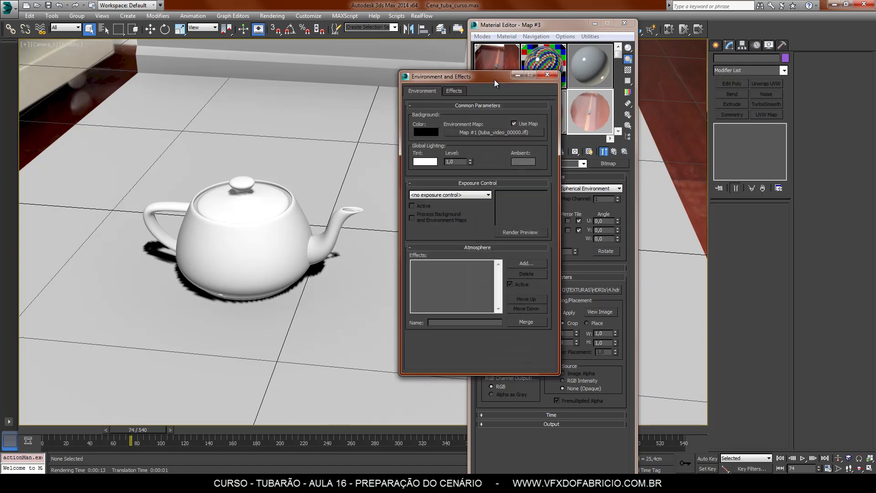
left_click_drag(494, 80, 406, 97)
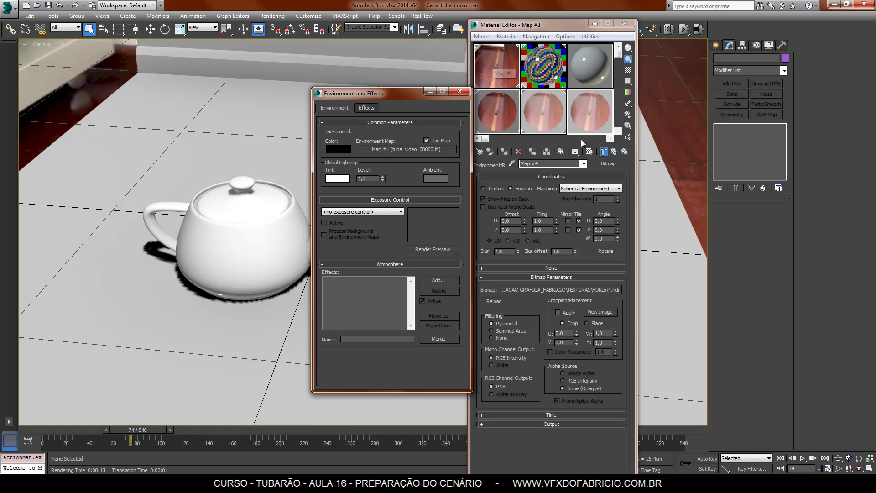
left_click(616, 154)
left_click(615, 153)
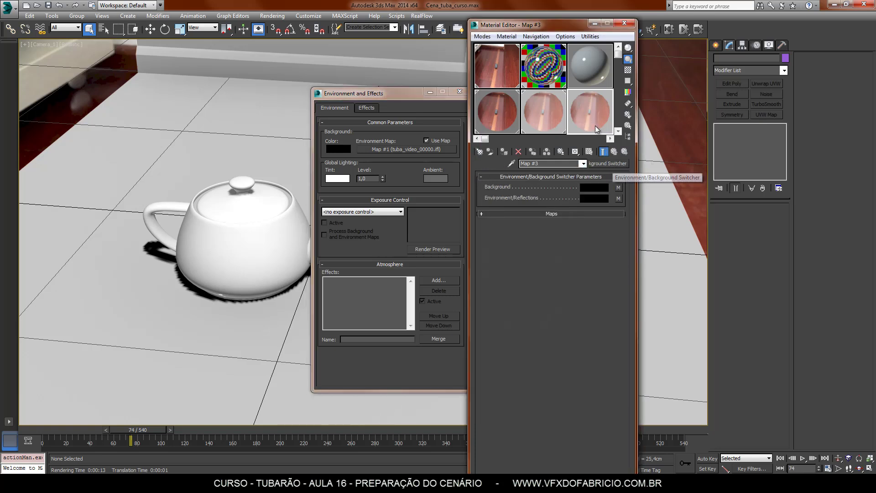
left_click_drag(595, 114, 415, 155)
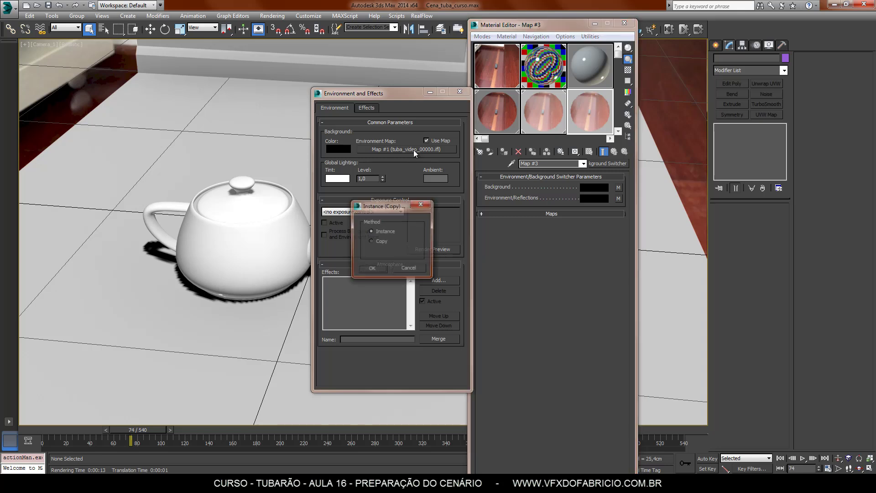
left_click(382, 271)
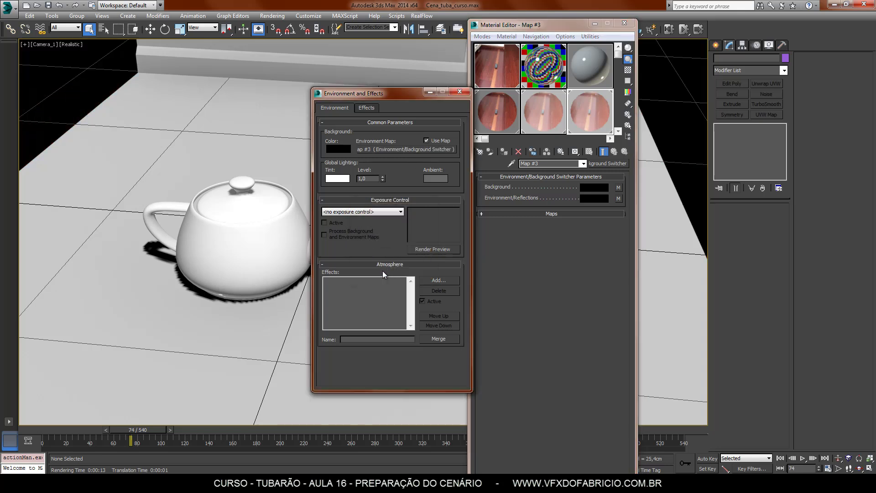
Test-render frame 74 through Camera_1 to check the teapot's reflections, and close the render, material and environment windows.
left_click(93, 77)
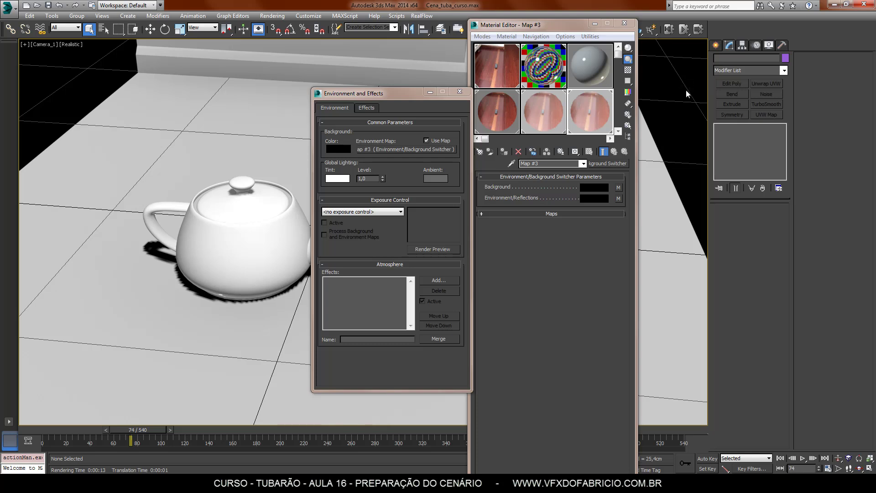
key("shift+q")
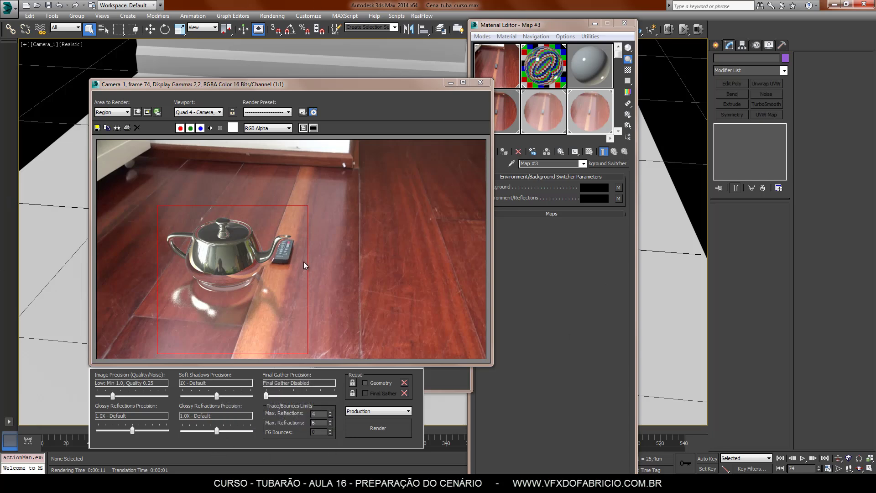
left_click(480, 83)
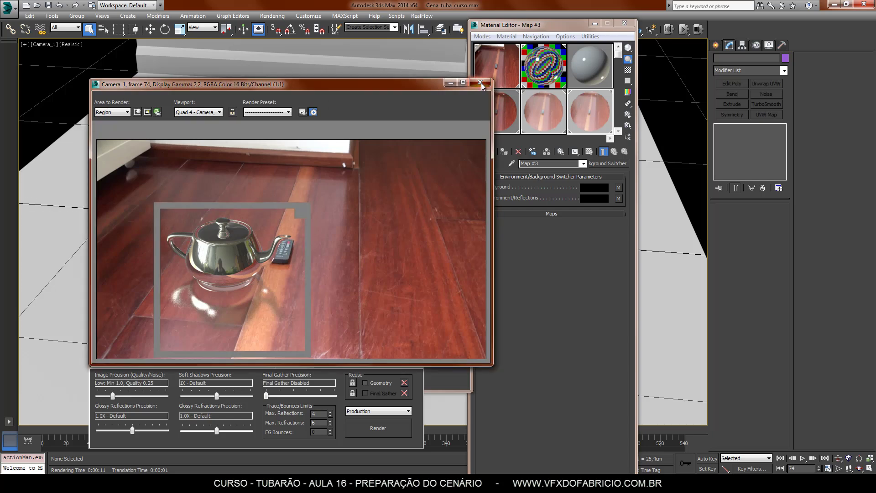
left_click(624, 23)
left_click(459, 92)
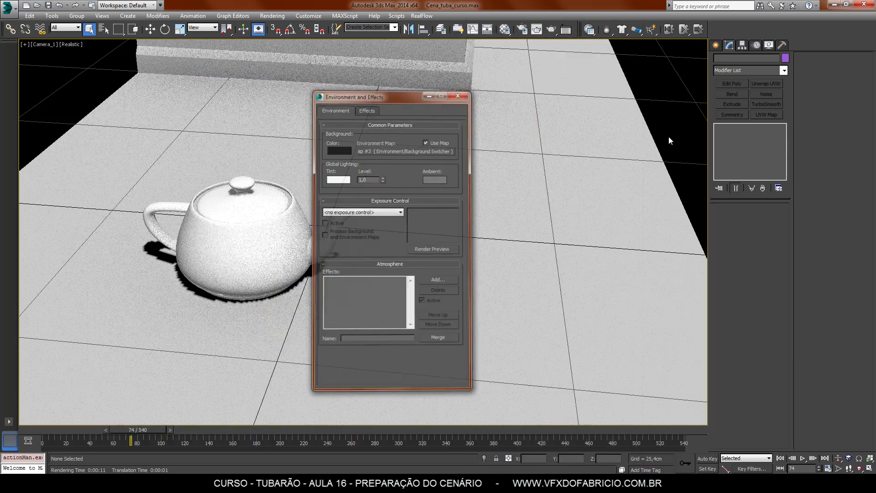
Display the camera view in wireframe and load tuba_video_00000.png as an image sequence, frames 0 to 540, for the viewport background.
key("F3")
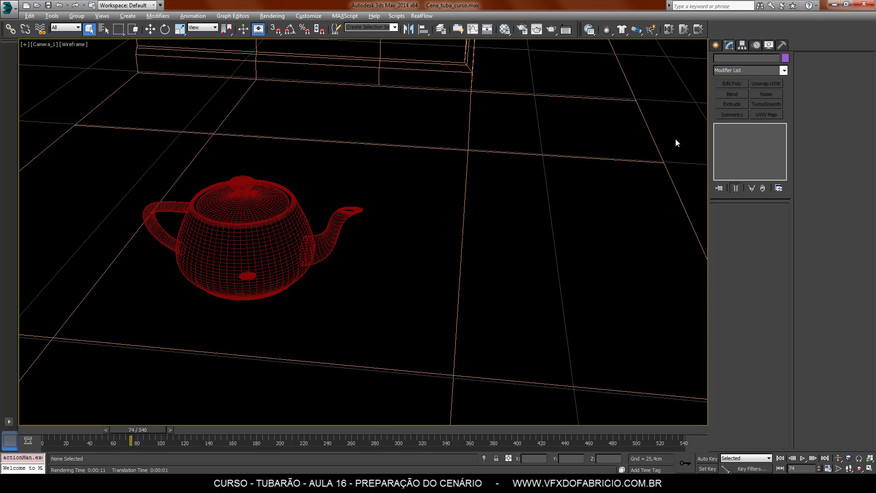
key("alt+b")
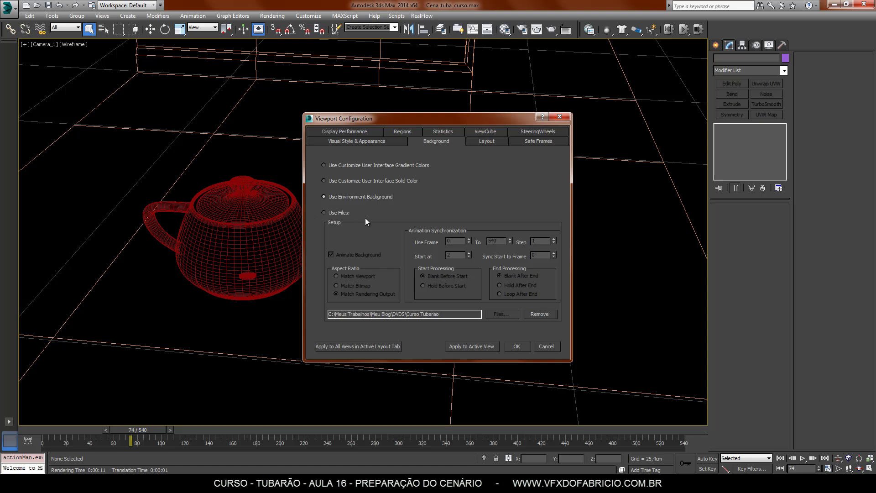
left_click(340, 213)
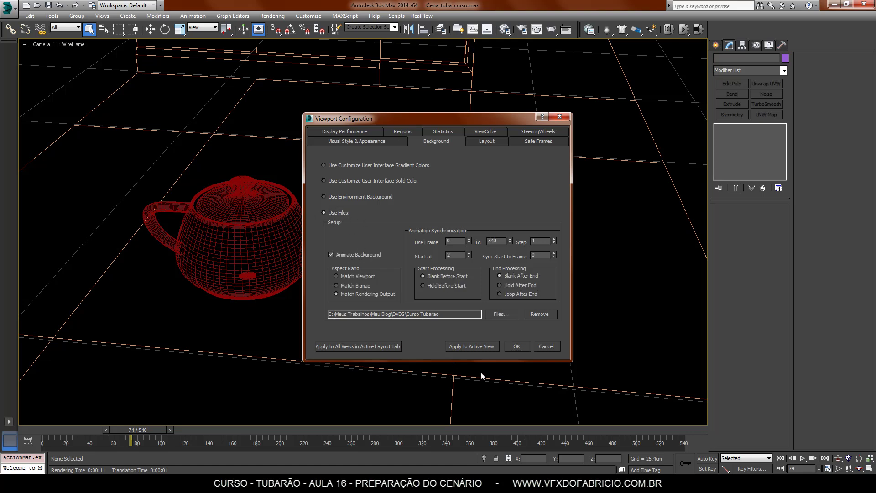
left_click(504, 315)
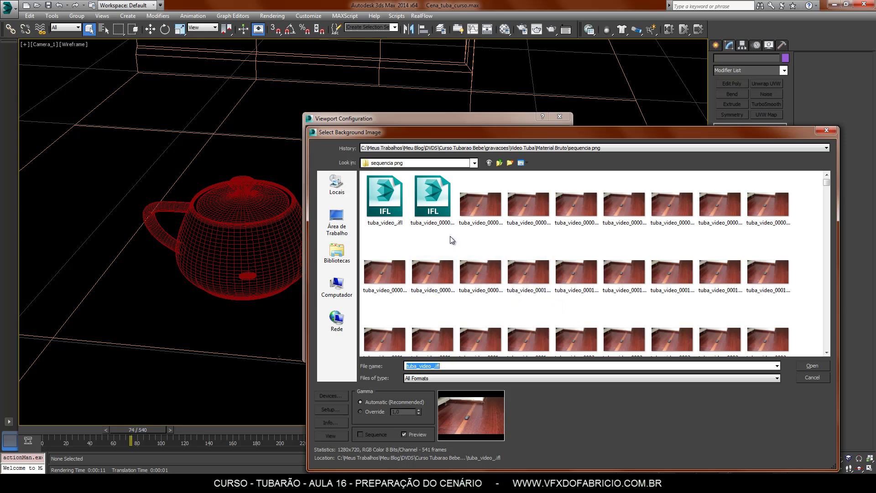
left_click(439, 197)
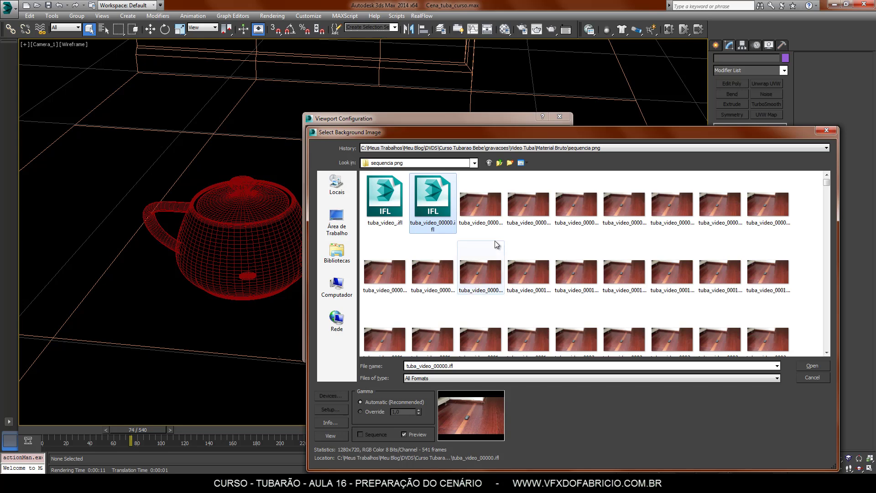
left_click(480, 202)
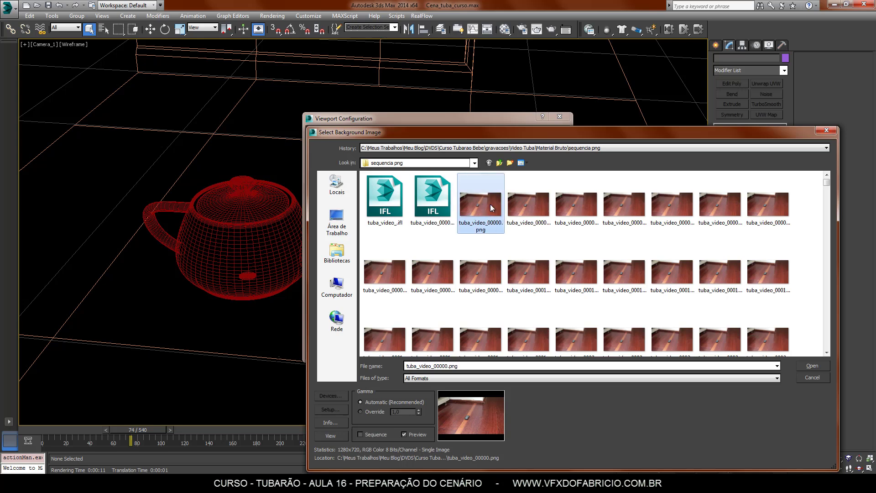
left_click(363, 434)
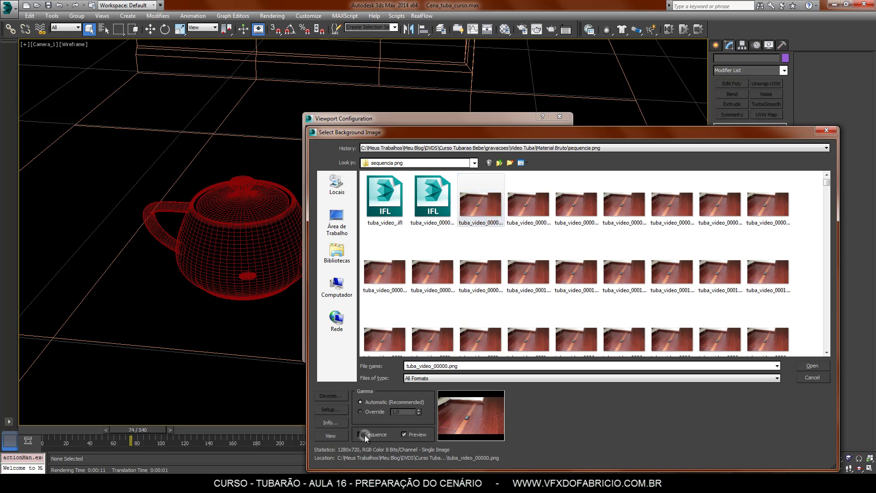
left_click(819, 366)
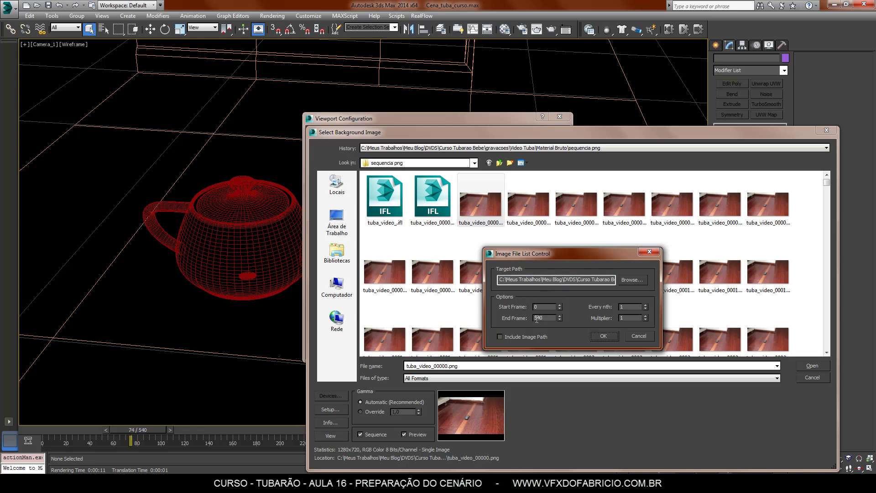
left_click(611, 337)
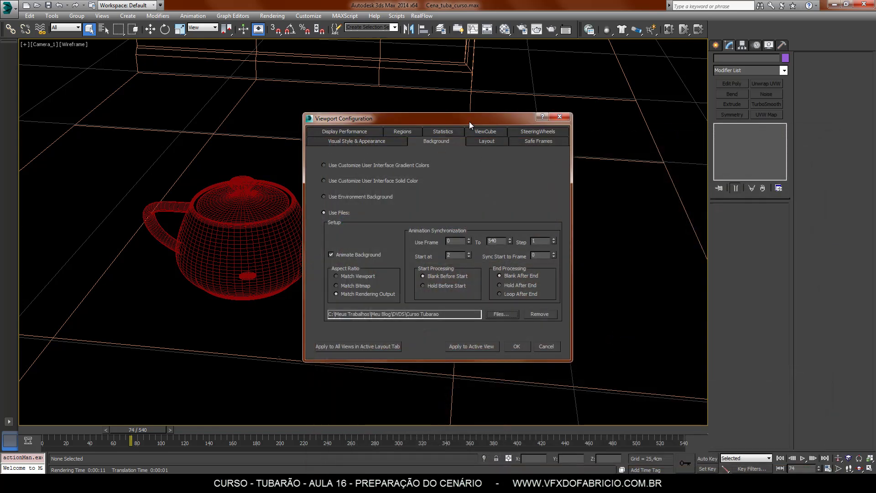
Lower the viewport background sequence's start frame by two and accept the viewport configuration.
left_click_drag(470, 122, 437, 100)
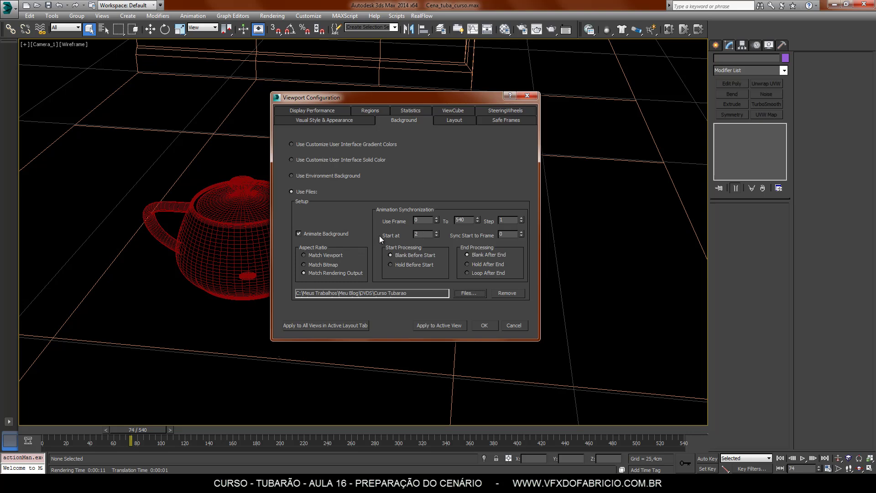
left_click(436, 236)
left_click(436, 236)
left_click(485, 326)
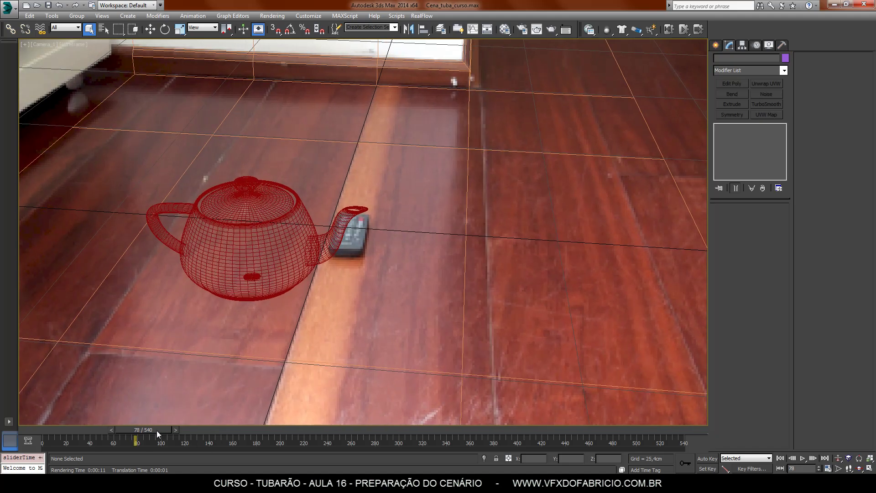
Check the background and reflections at frame 300 with a partial test render, and return the timeline to frame 0.
left_click_drag(157, 429, 409, 415)
key("shift+q")
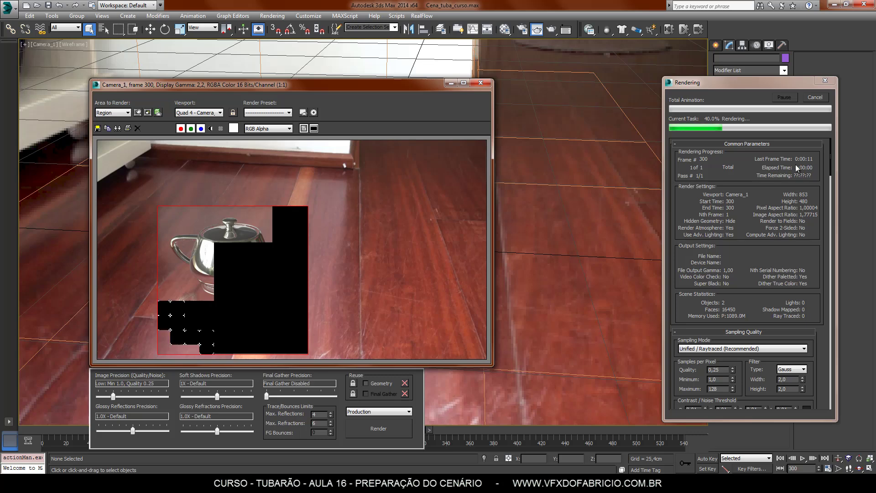
key("Escape")
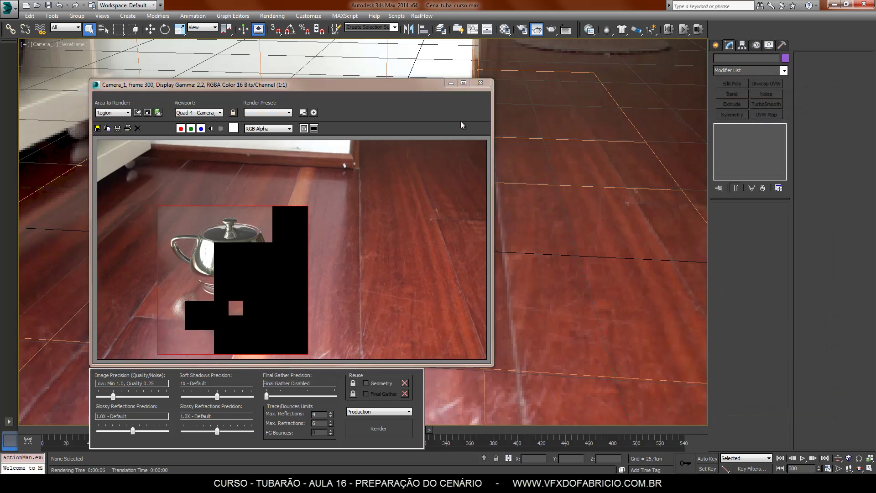
left_click(480, 82)
left_click(780, 459)
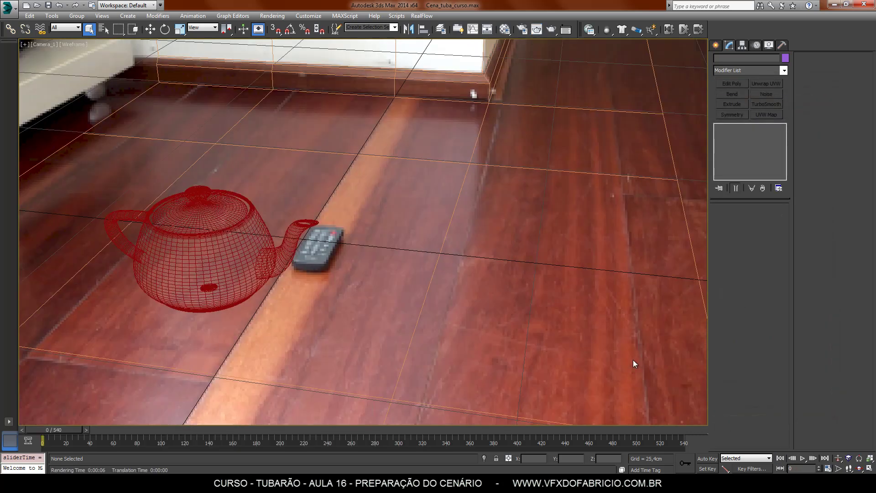
Replace the teapot's 02 - Default material with a fresh Arch & Design material and set its reflectivity to 0,0.
key("m")
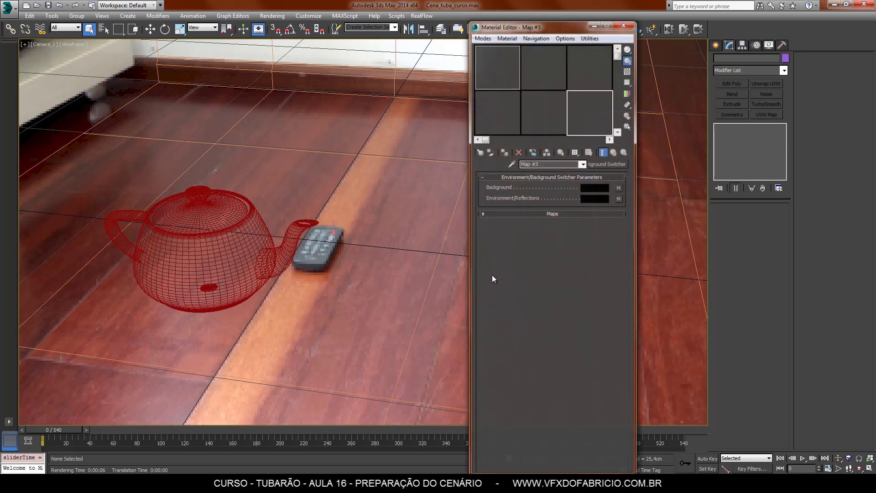
left_click(543, 69)
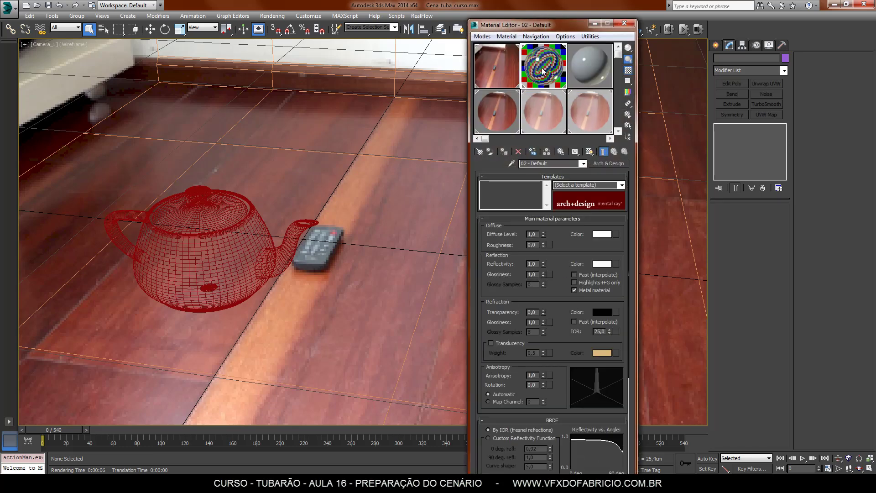
left_click(621, 185)
left_click(613, 164)
left_click(614, 163)
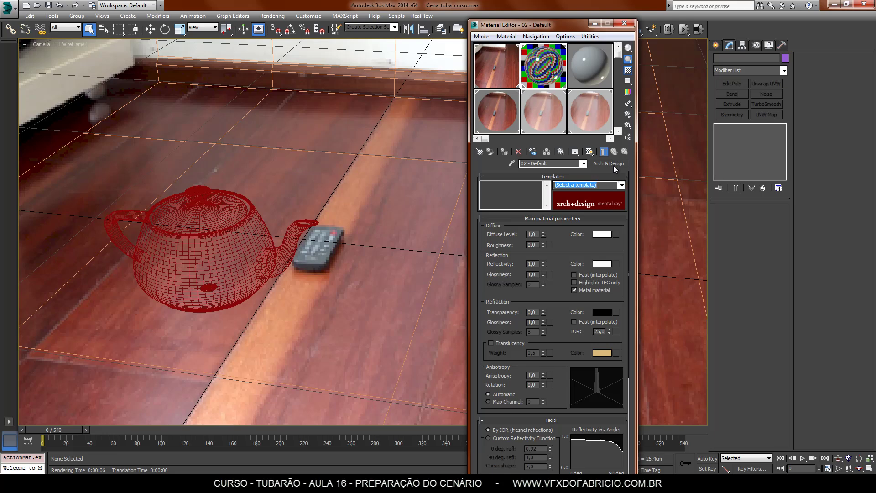
double_click(486, 338)
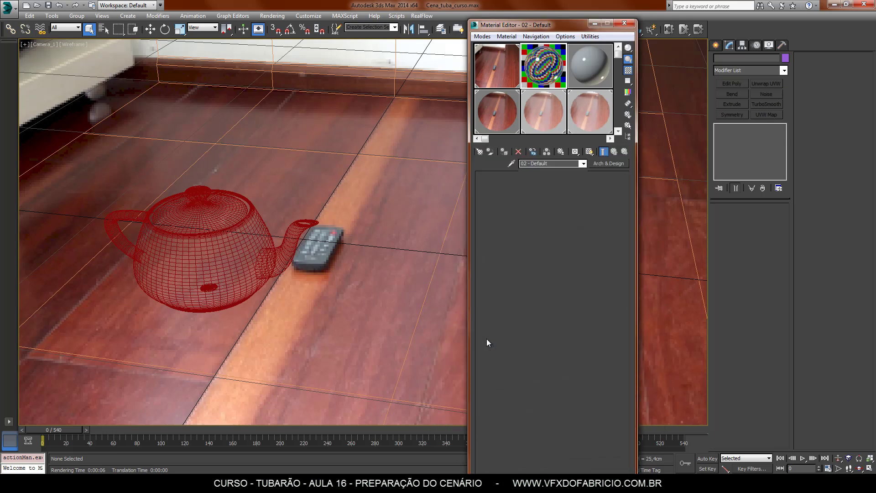
right_click(544, 263)
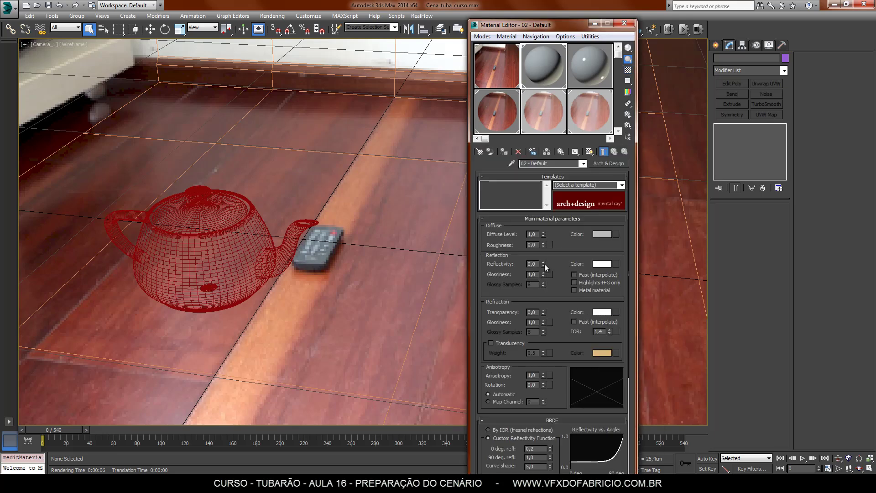
Lighten the 02 - Default material's diffuse color to a light grey with a value of about 0,809.
left_click(600, 235)
left_click_drag(441, 158, 443, 169)
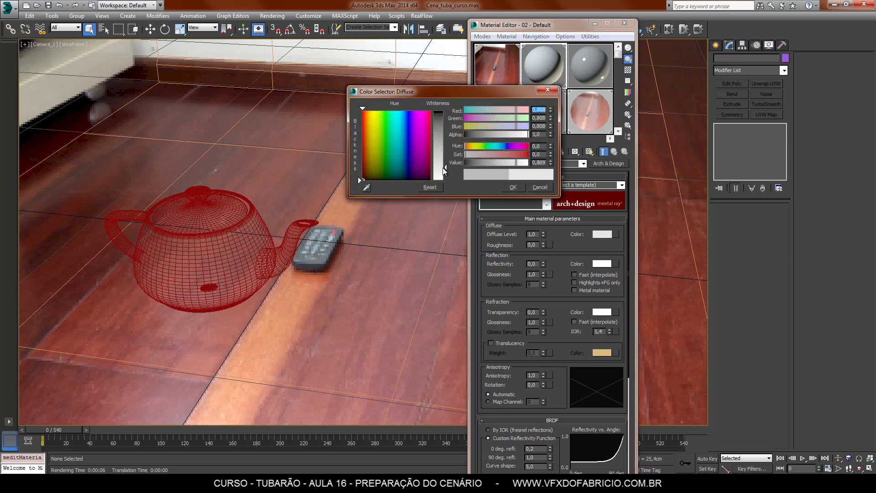
left_click(514, 187)
Test-render frame 0 and enlarge the render region so it encloses the whole teapot, including its handle.
key("shift+q")
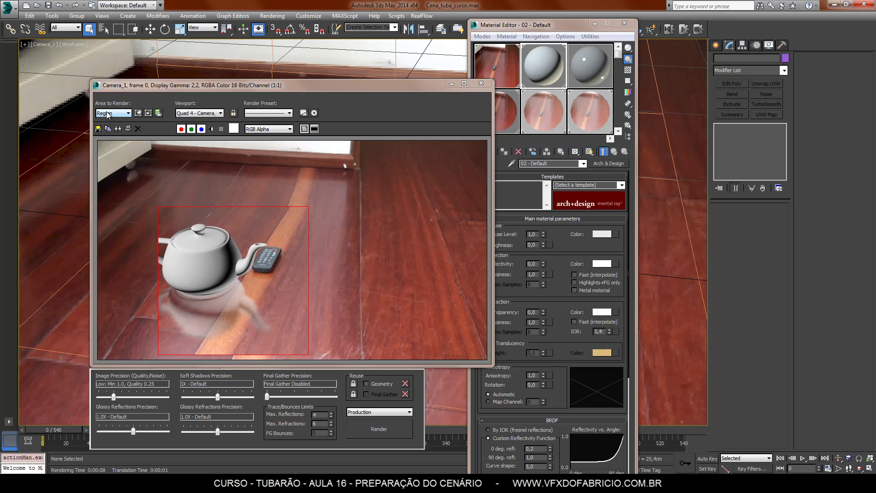
left_click(138, 112)
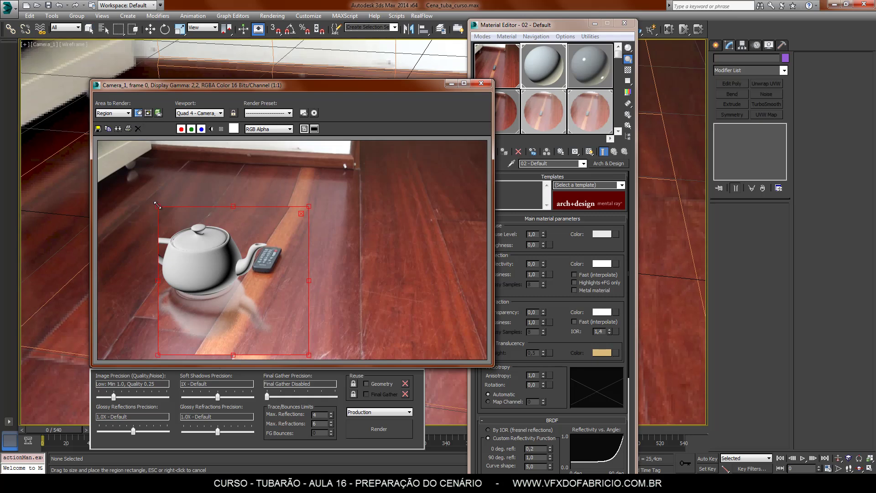
left_click_drag(157, 205, 103, 178)
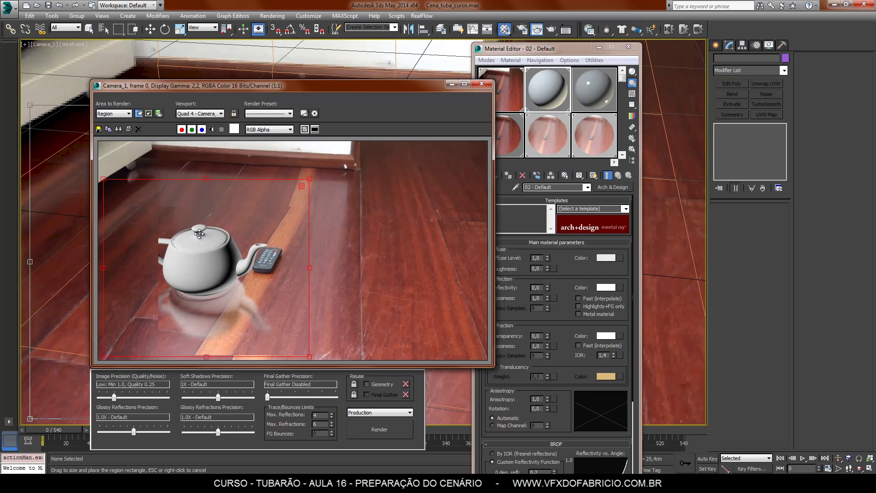
Close the render and material windows and create a Standard Skylight on the floor beyond the remote control.
left_click(481, 83)
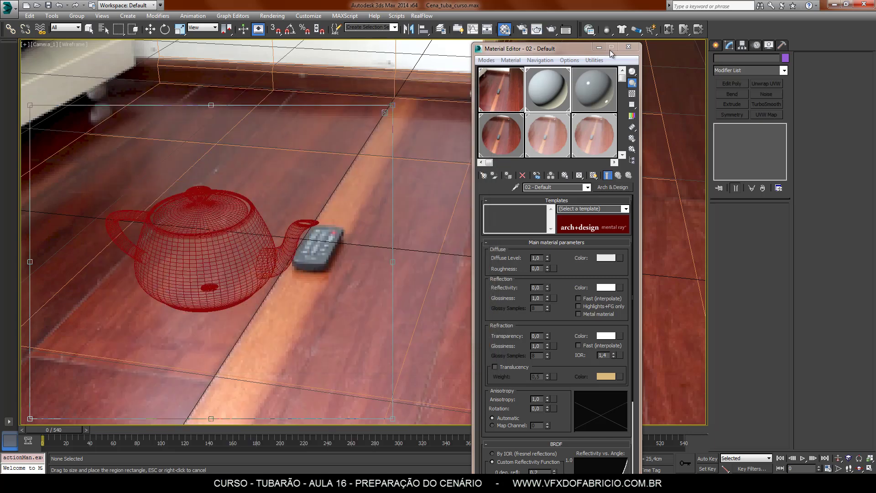
left_click(630, 46)
right_click(626, 171)
left_click(716, 45)
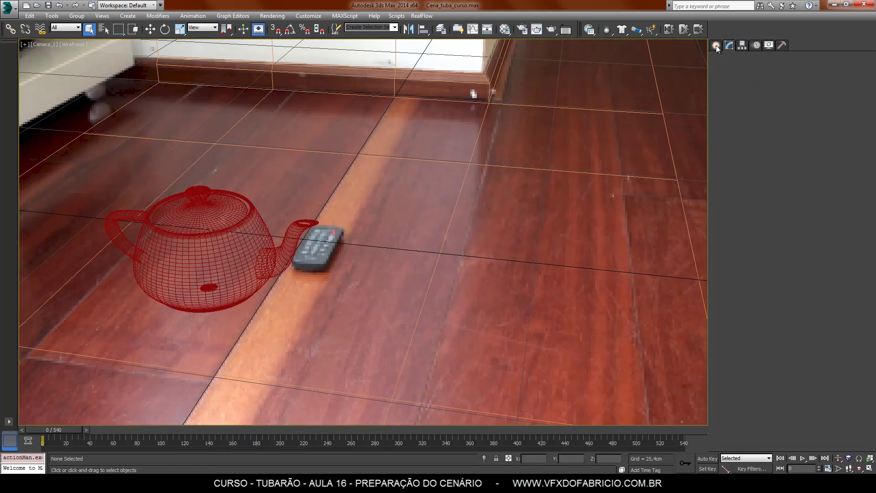
left_click(740, 59)
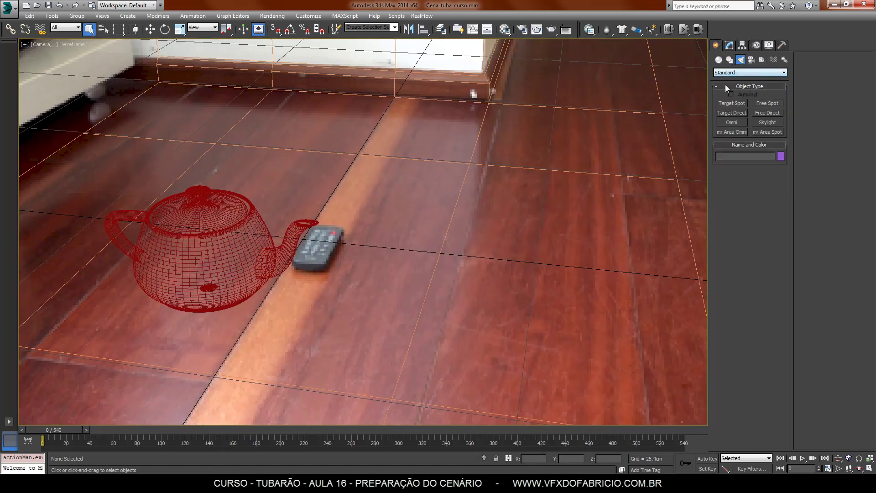
left_click(777, 124)
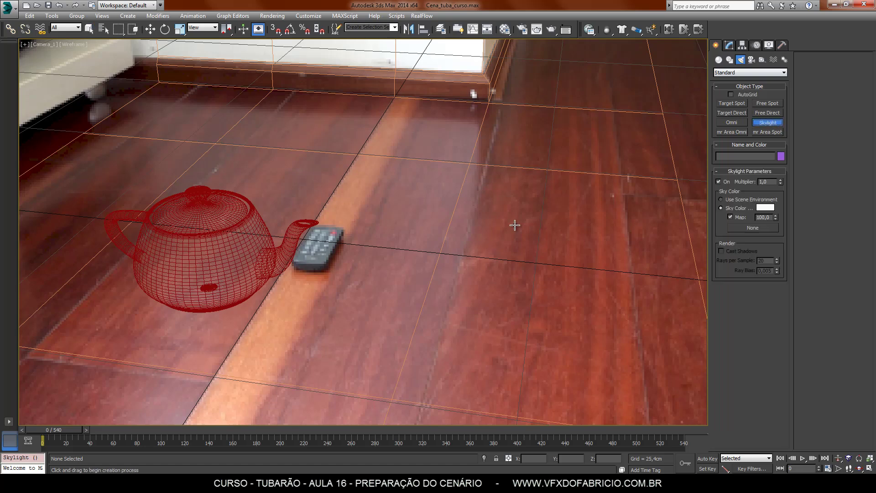
left_click(534, 203)
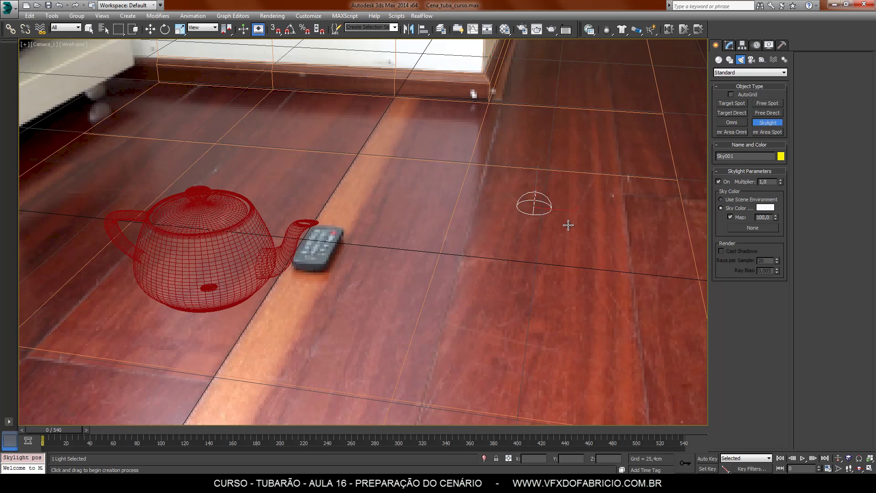
Assign the Environment/Reflections map (4.hdr) of the Environment/Background Switcher to the skylight's sky color map as an instance.
left_click(505, 29)
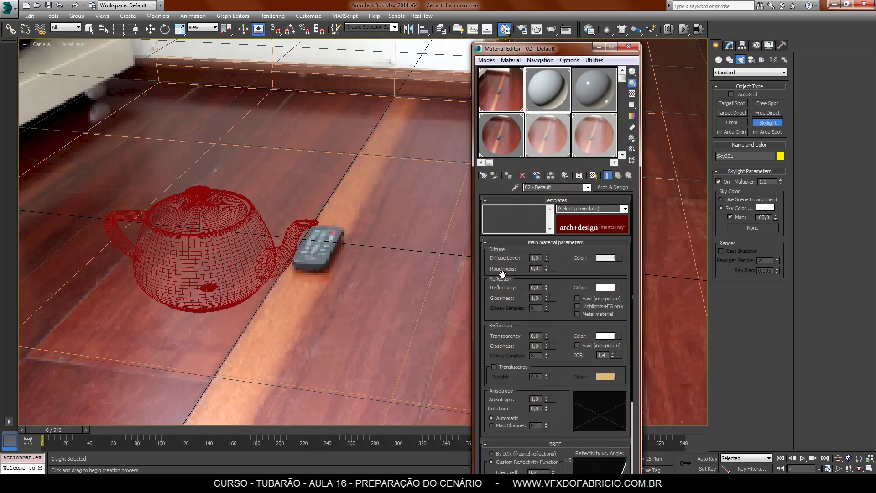
left_click_drag(530, 51, 355, 46)
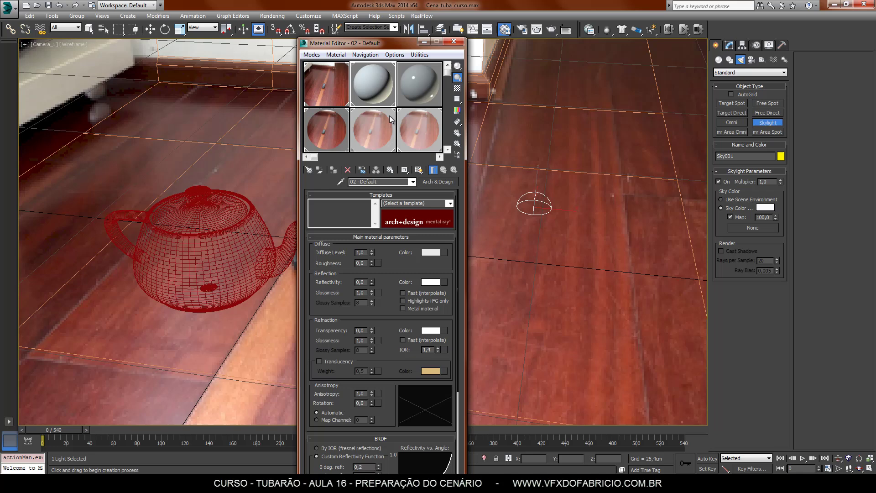
left_click(420, 128)
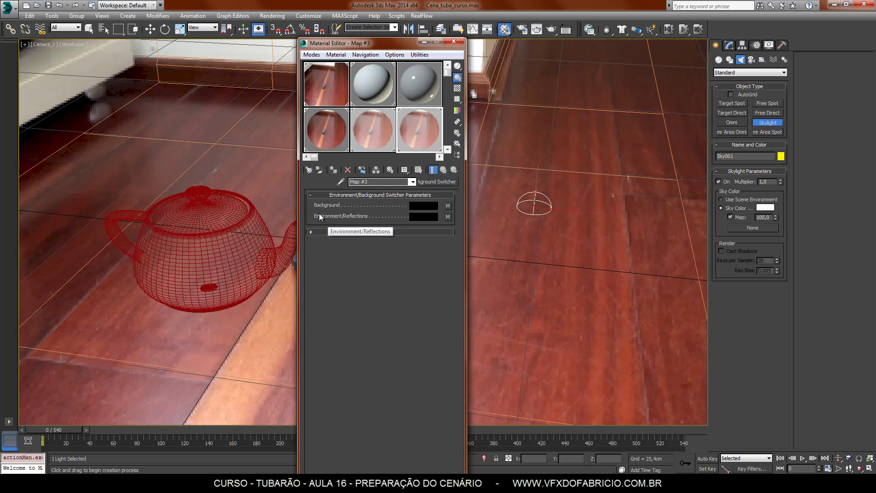
left_click(448, 216)
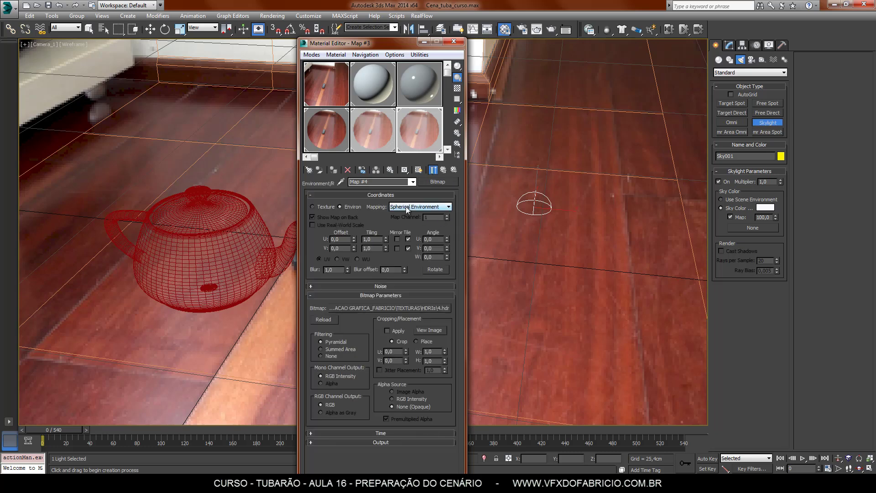
left_click(443, 170)
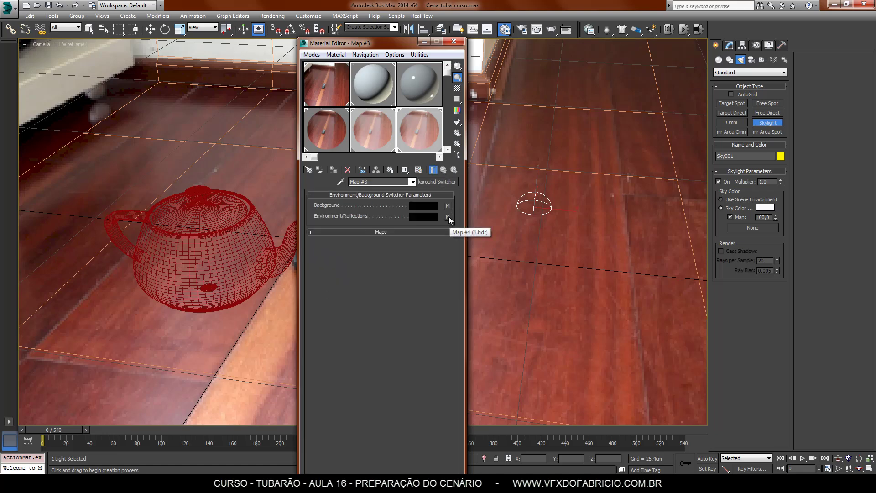
left_click_drag(448, 216, 750, 231)
left_click_drag(749, 229, 749, 228)
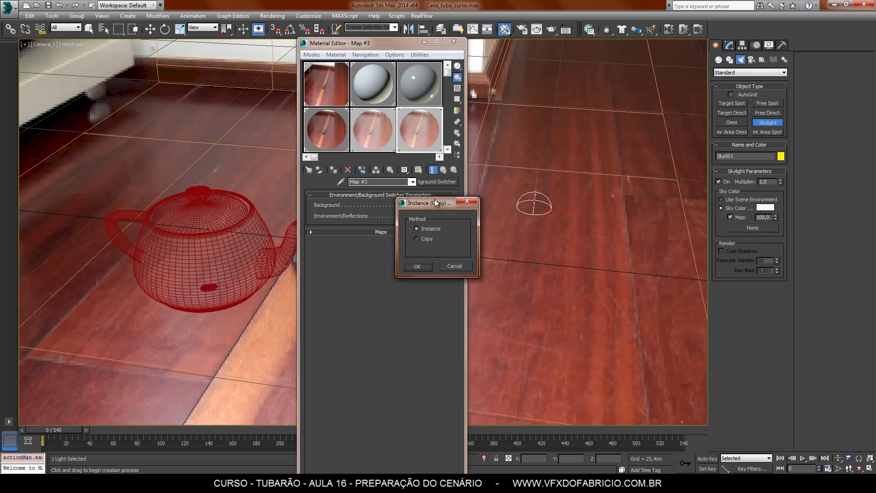
left_click_drag(436, 203, 610, 153)
left_click(590, 217)
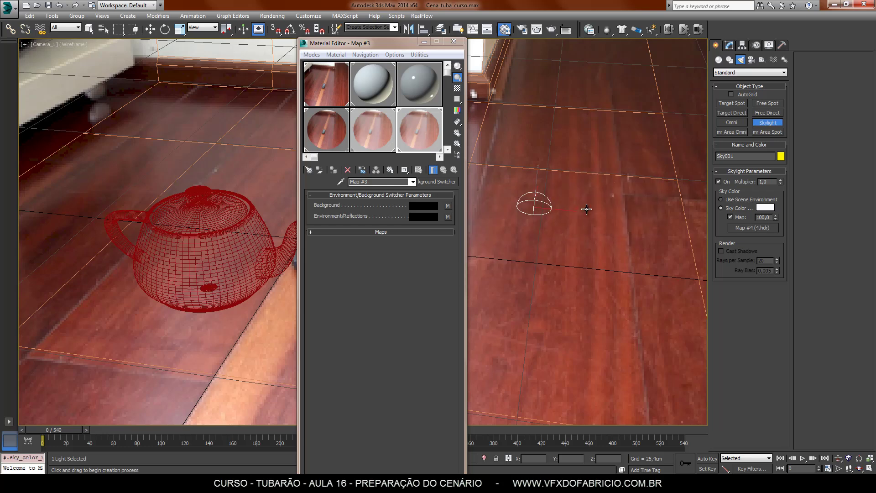
left_click(453, 42)
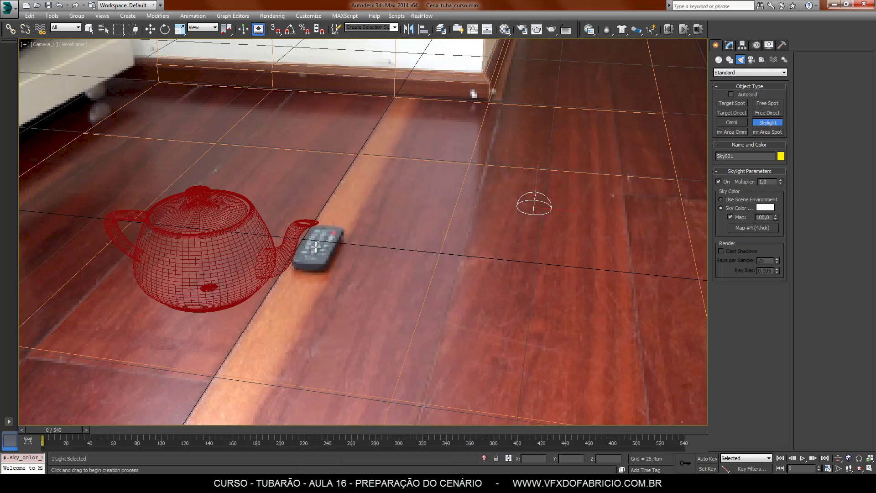
Finish creating the skylight, deselect it, and test-render the teapot region at frame 0.
left_click(89, 29)
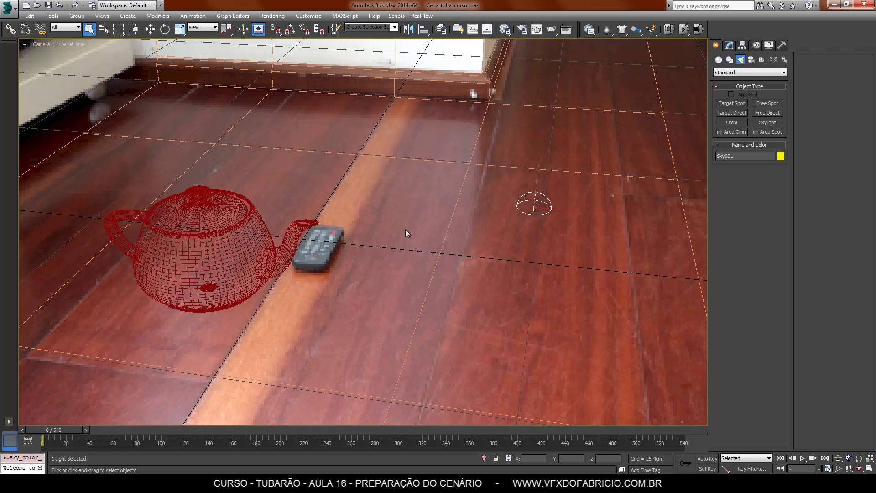
left_click(399, 215)
key("shift+q")
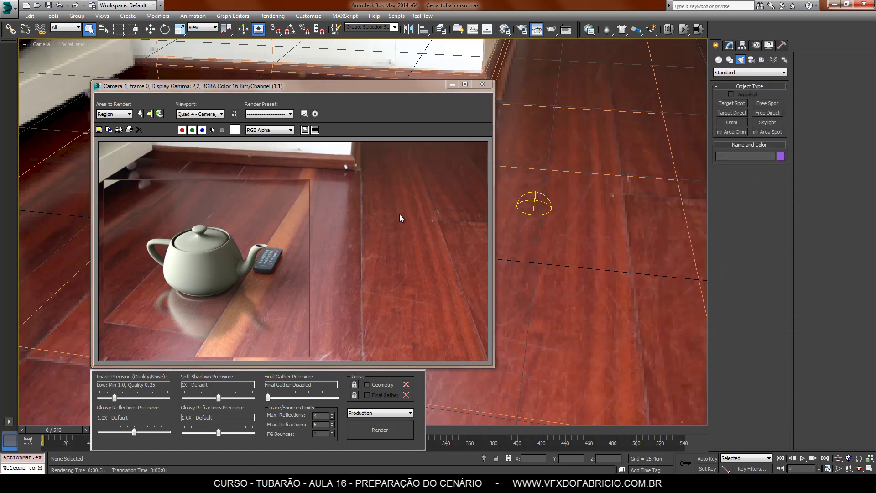
Open the Global Illumination render settings and clone the rendered frame for comparison.
key("F10")
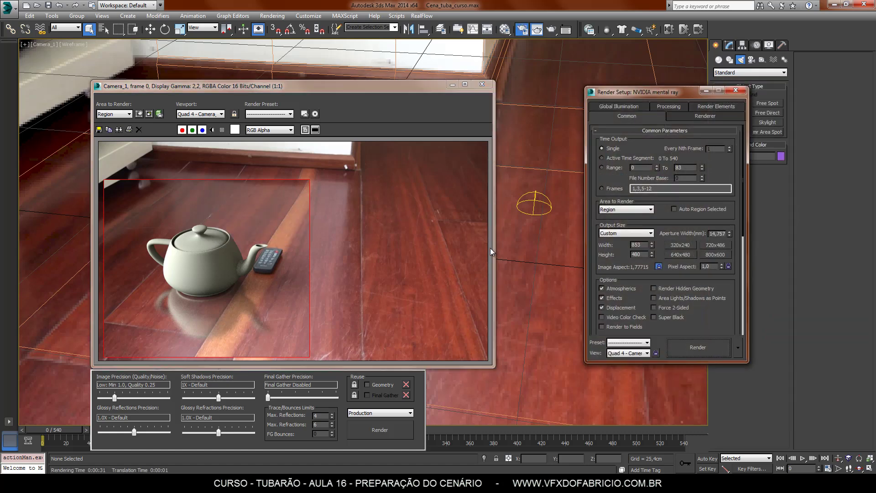
left_click_drag(661, 91, 490, 59)
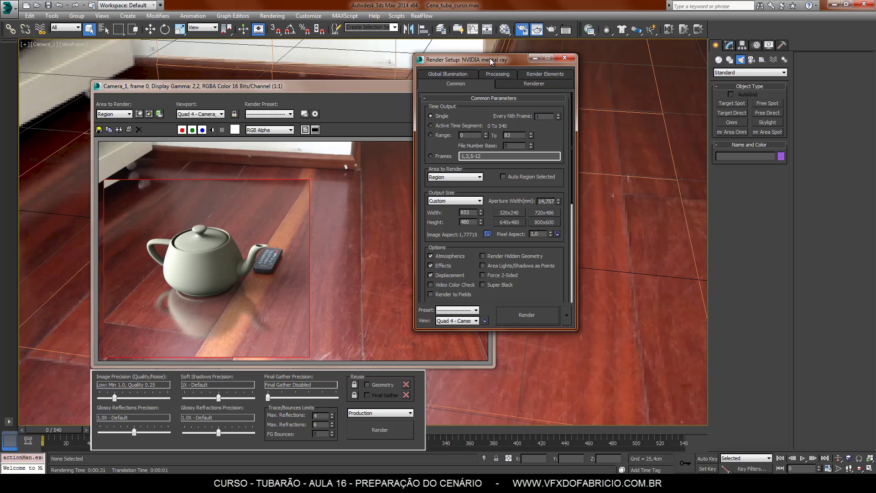
left_click(456, 73)
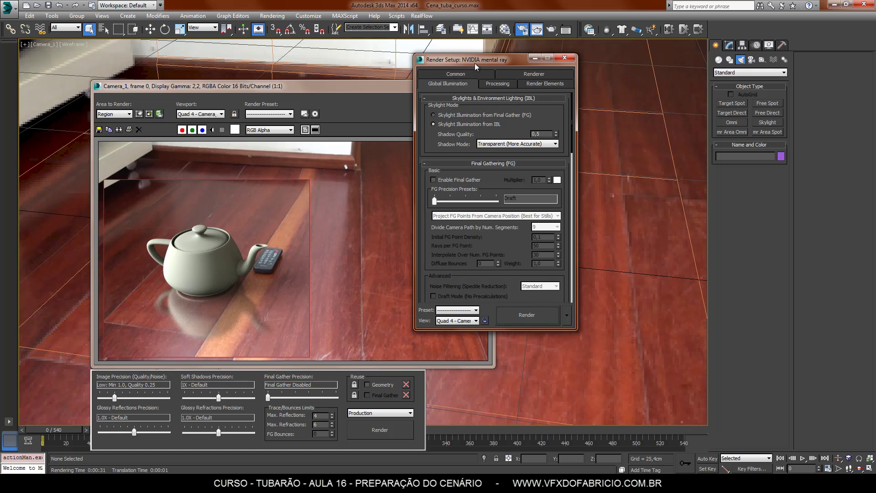
left_click_drag(474, 63, 480, 59)
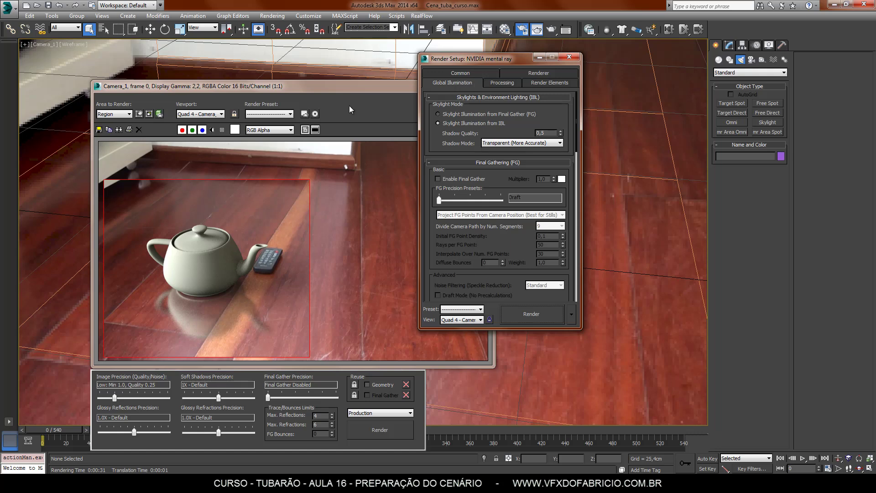
left_click(119, 129)
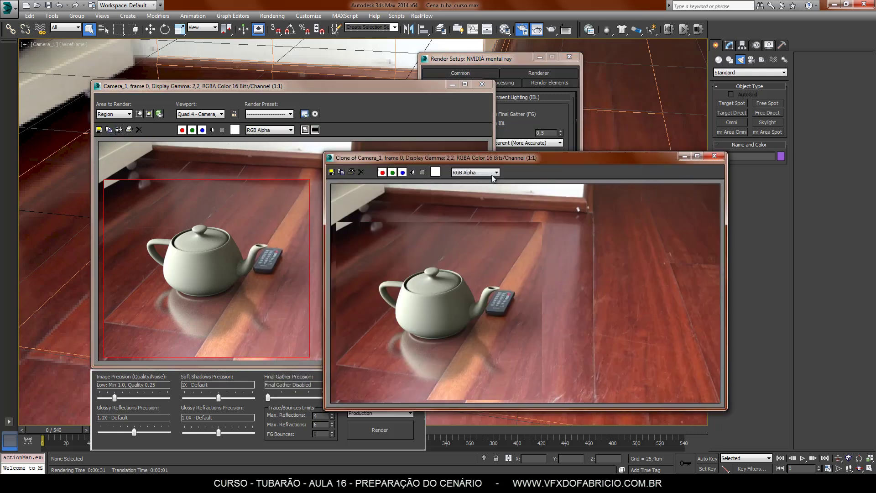
left_click_drag(492, 157, 598, 185)
left_click(485, 60)
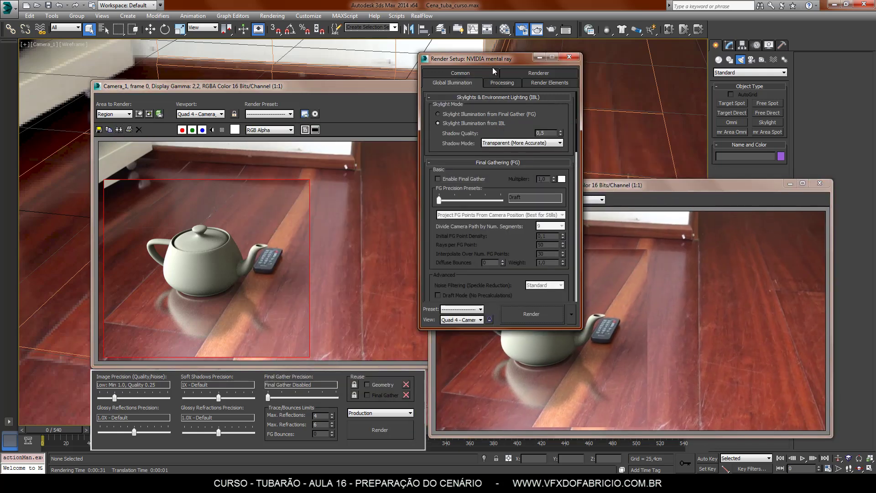
Switch the skylight mode to illumination from Final Gather and enable Final Gather, test-rendering after each change.
left_click(438, 115)
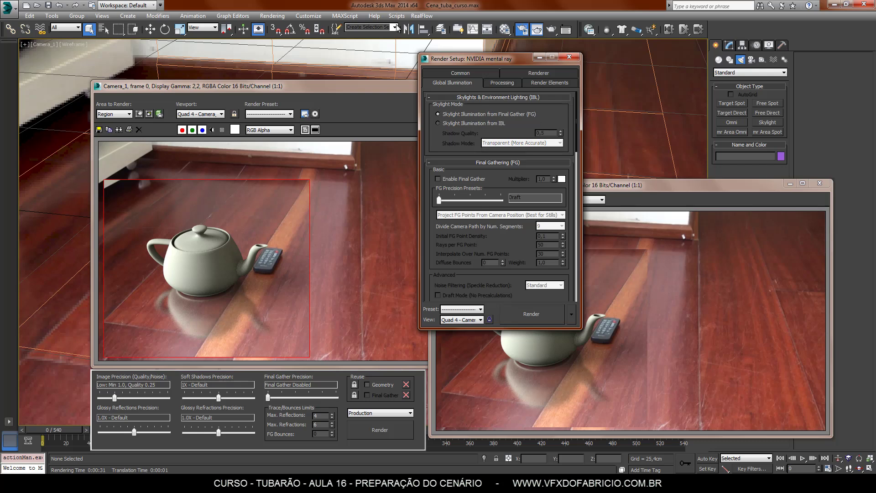
key("shift+q")
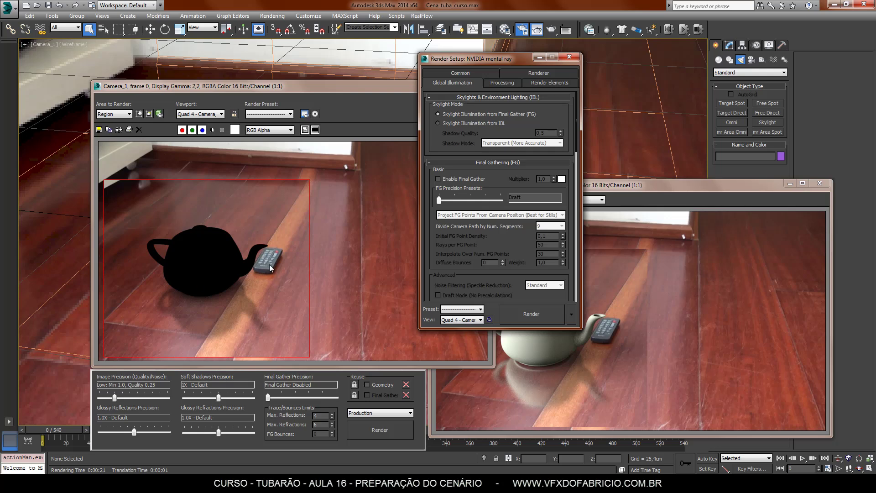
left_click(438, 179)
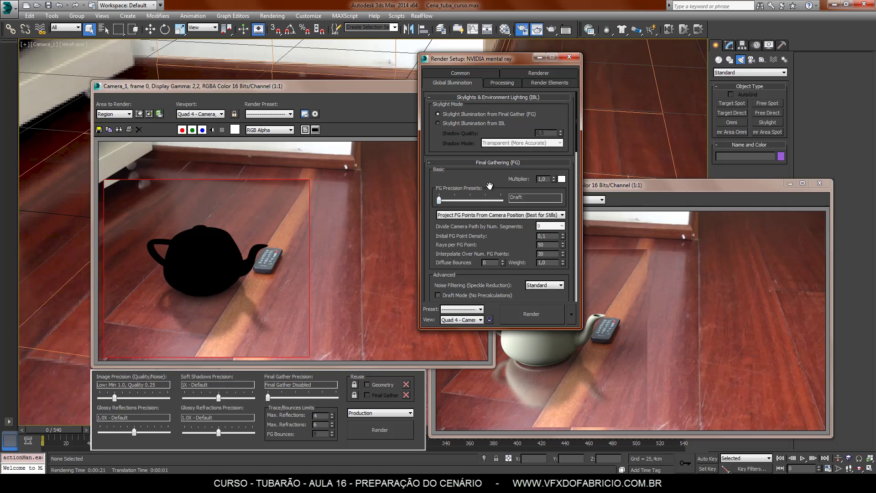
key("shift+q")
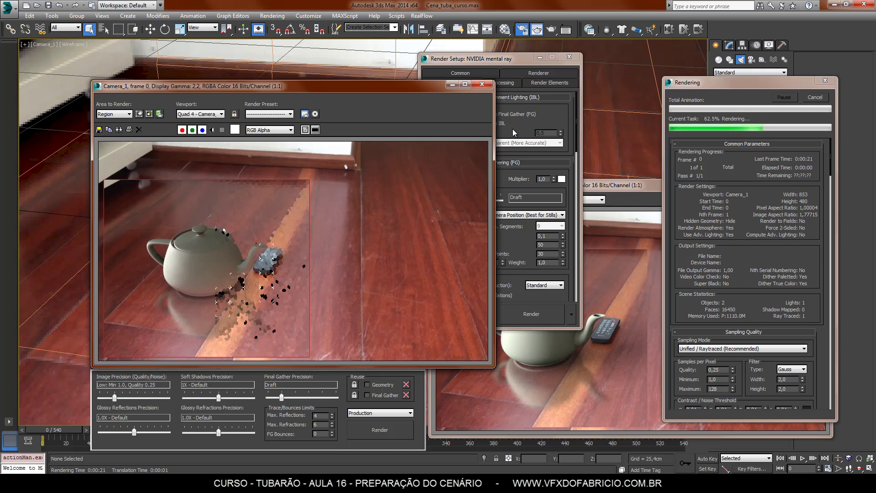
left_click(816, 97)
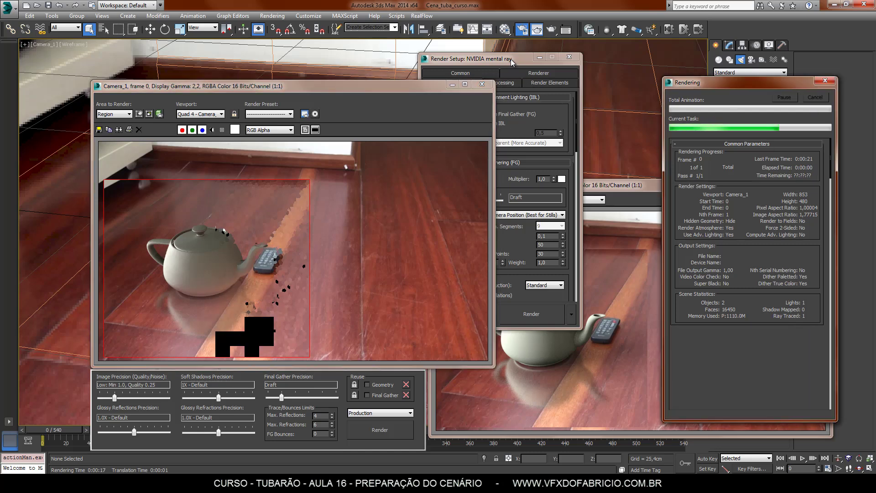
Set the Final Gather precision preset to Medium and test-render the teapot region again.
left_click_drag(498, 58, 485, 46)
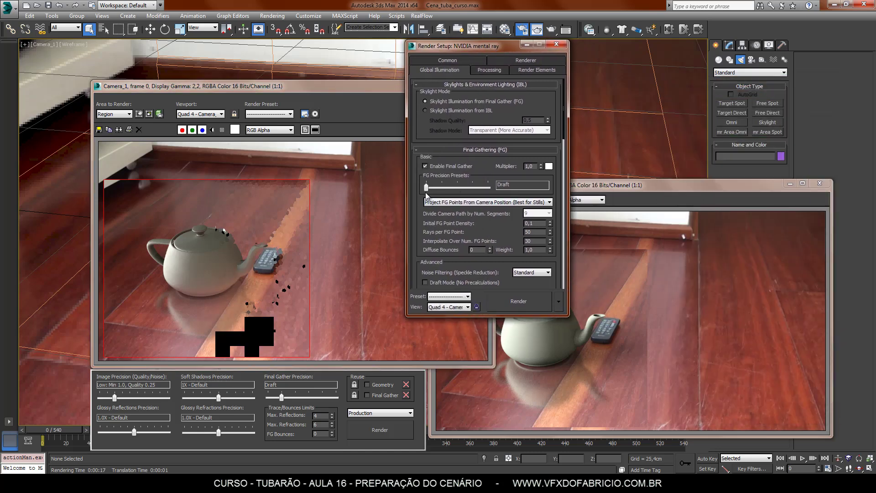
left_click_drag(427, 188, 457, 188)
key("shift+q")
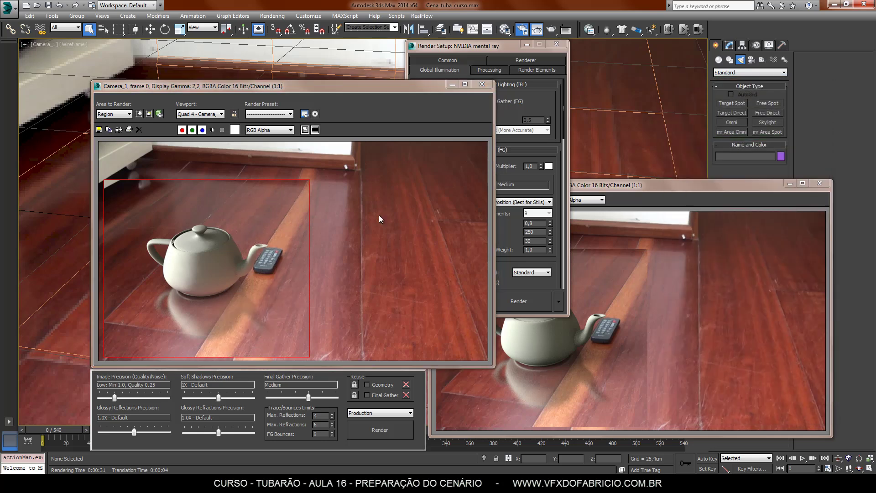
Place the Final Gather render beside the cloned IBL render and compare the teapot's shading and shadows.
left_click_drag(354, 89, 317, 97)
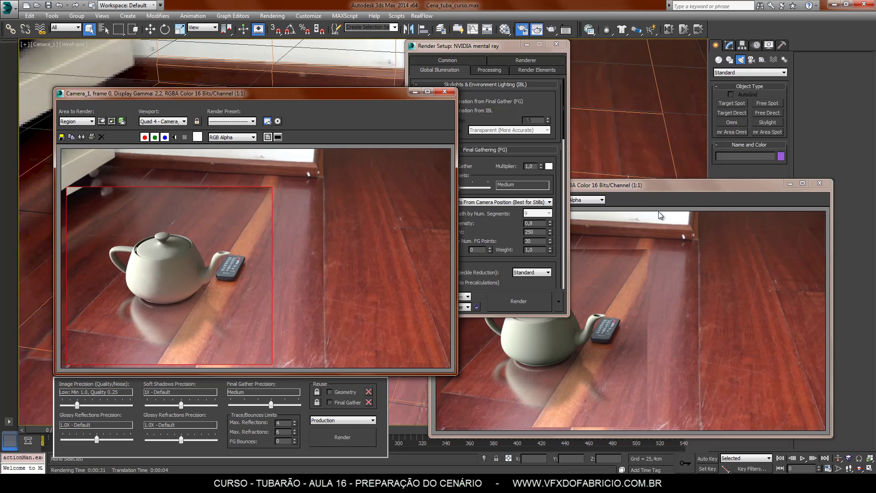
left_click_drag(629, 180, 576, 114)
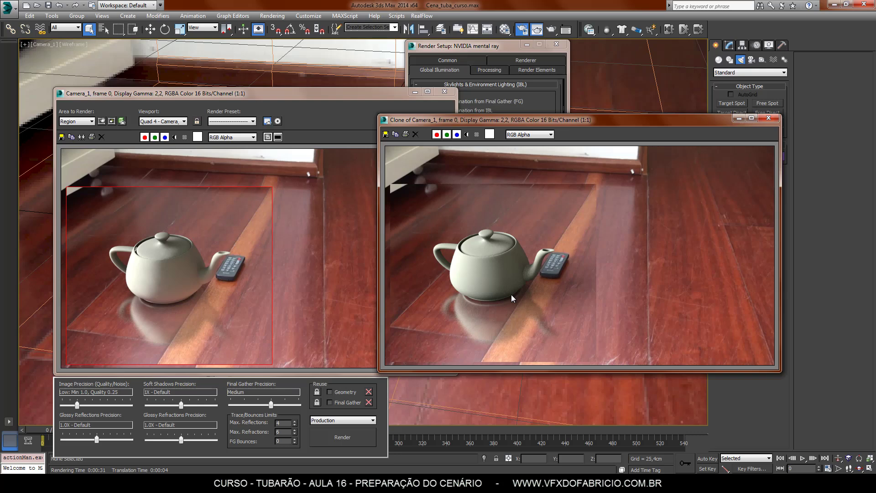
left_click(497, 111)
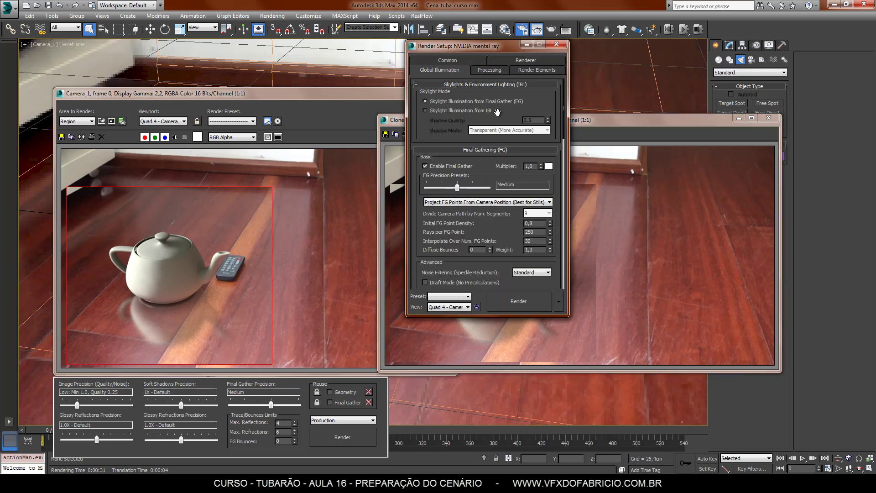
left_click(624, 121)
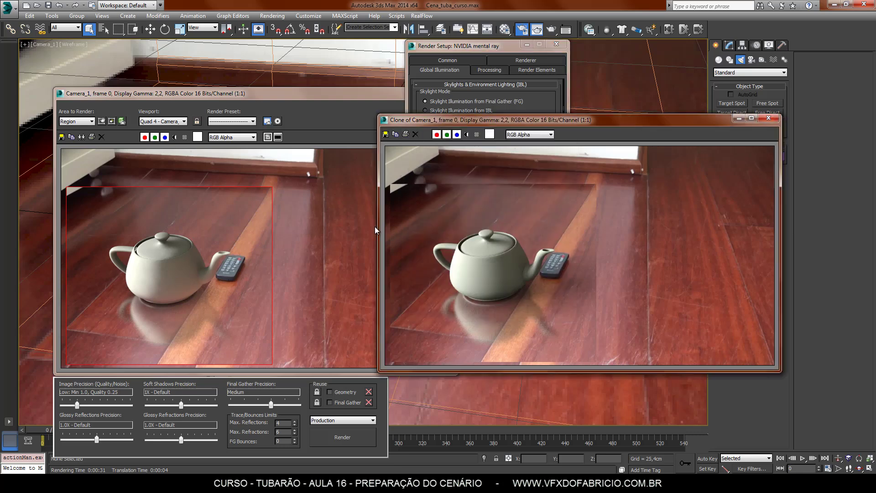
Close both renders, set the skylight mode back to illumination from IBL, and lower the Final Gather precision one preset below Medium.
left_click(768, 118)
left_click(385, 94)
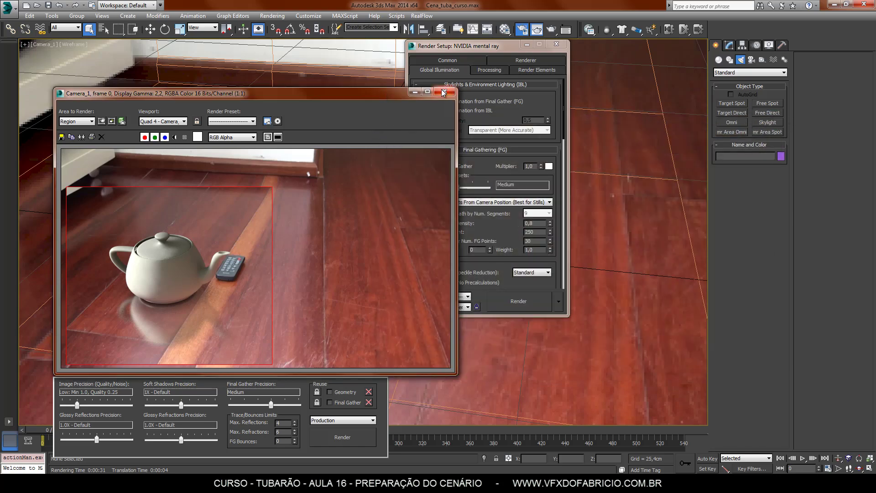
left_click(444, 92)
left_click(429, 110)
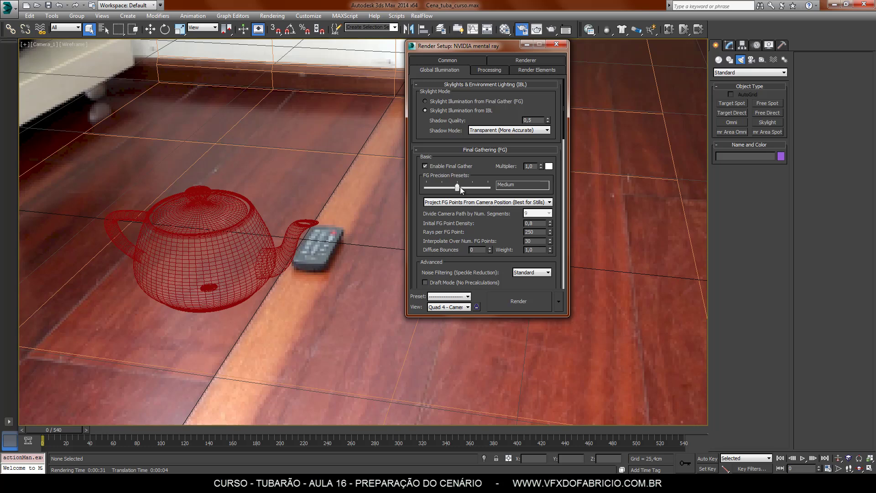
left_click_drag(457, 187, 442, 187)
left_click(556, 44)
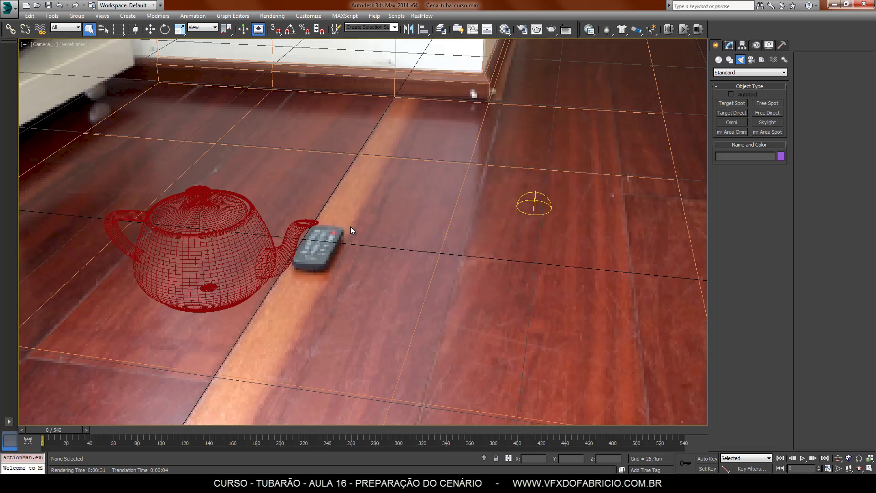
Start a test render of the teapot region with Final Gather precision at Draft, then stop it and close the render.
key("shift+q")
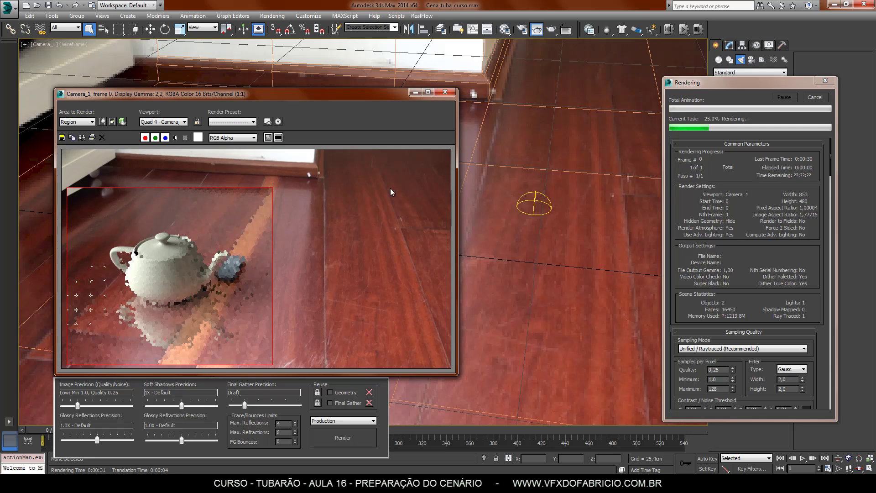
left_click(815, 96)
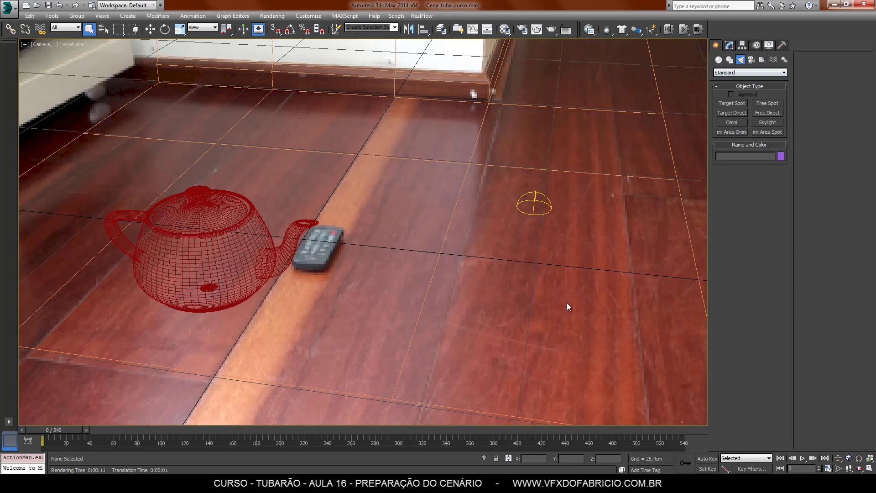
Create an mr Area Spot in the Front view aimed down at the teapot, then shift the light's position in the Top view.
left_click(772, 132)
left_click(870, 468)
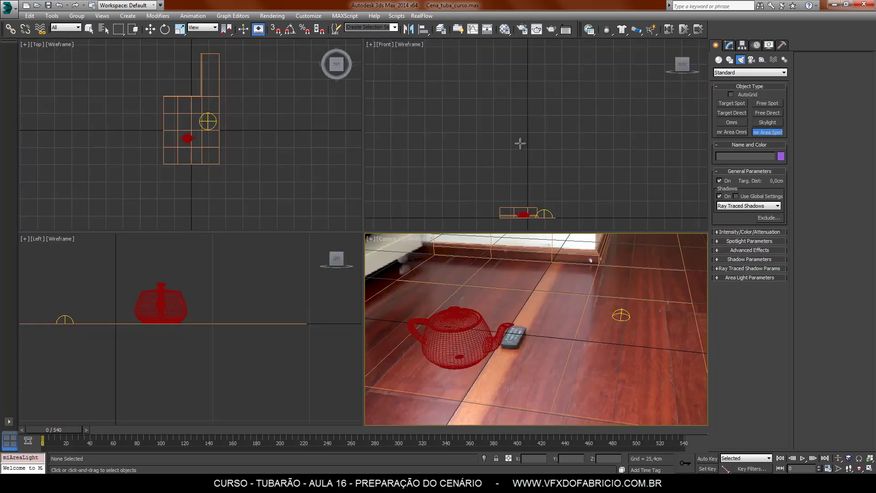
middle_click_drag(535, 99, 545, 64)
left_click_drag(485, 126, 536, 181)
left_click(150, 29)
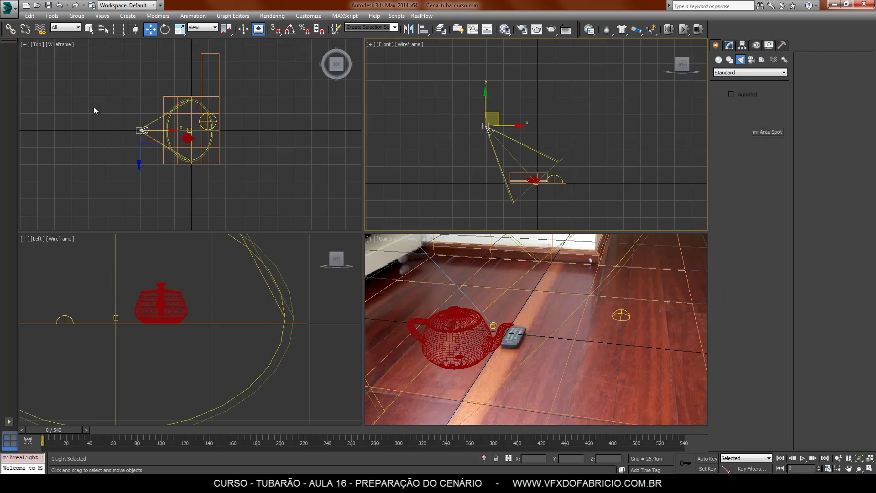
right_click(137, 141)
left_click_drag(151, 119, 135, 134)
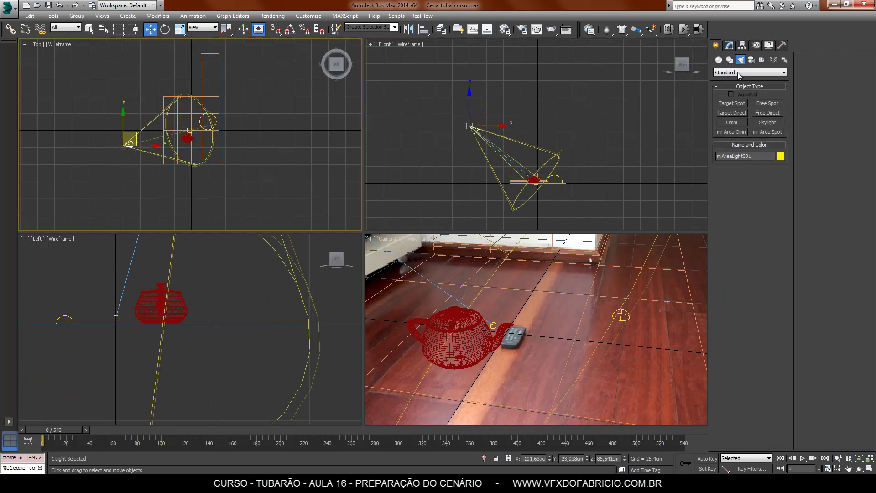
Set the area spot's intensity multiplier to 0,4 and test-render the teapot region through the camera.
left_click(728, 44)
left_click(738, 292)
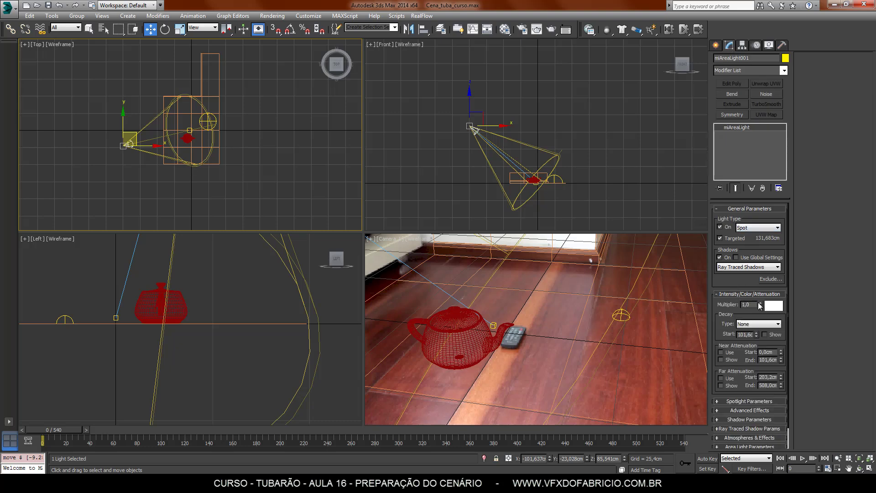
type(",4")
key("Return")
left_click_drag(721, 327, 724, 254)
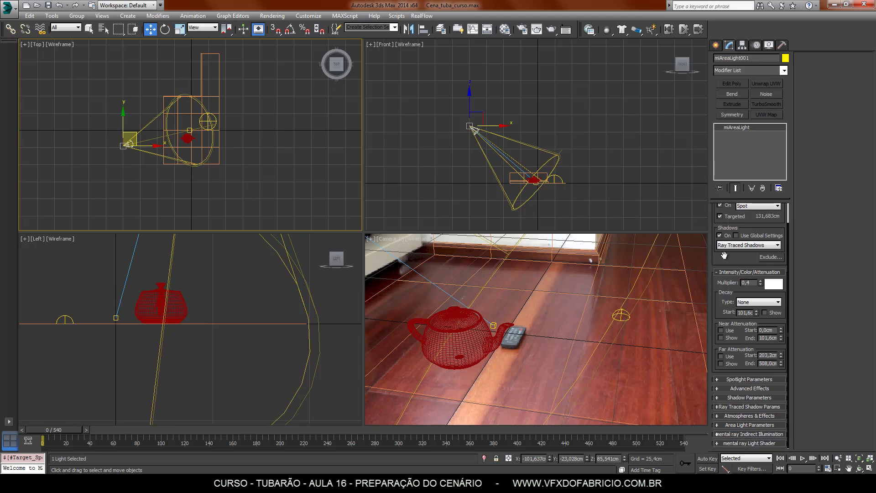
right_click(576, 357)
key("shift+q")
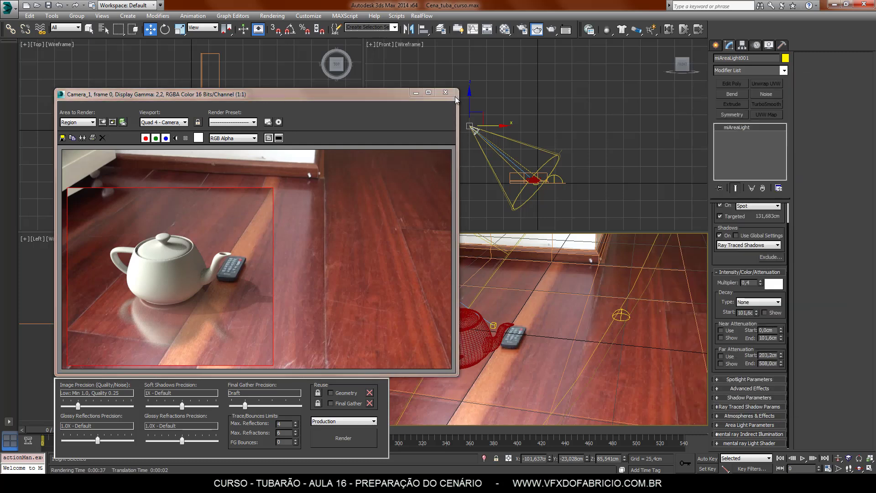
Close the render and delete the area spot light from the scene.
left_click(450, 92)
left_click(598, 128)
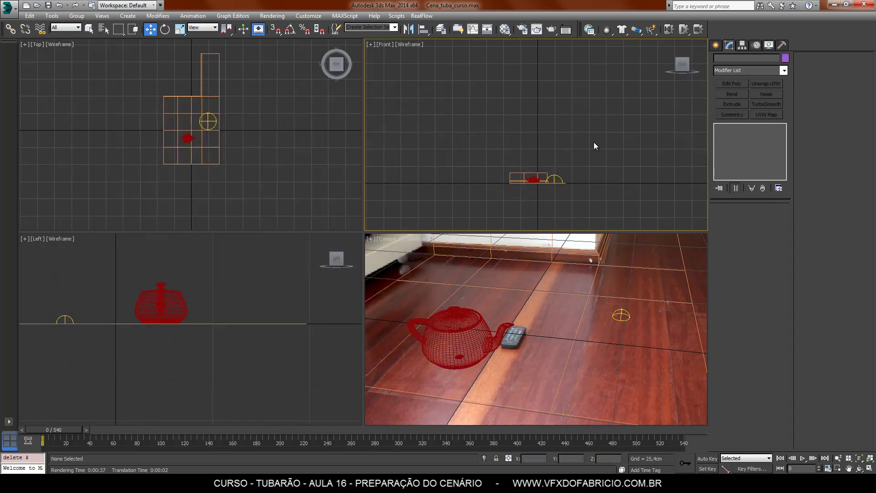
left_click(88, 29)
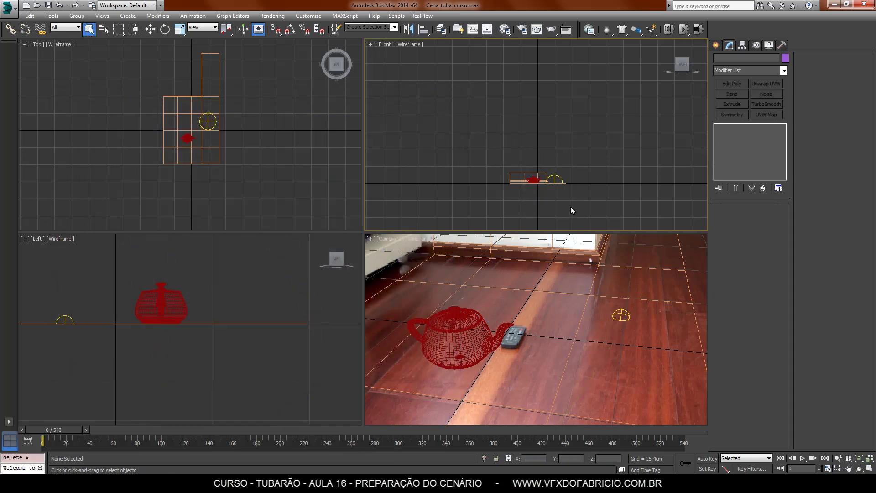
Change the area to render from Region to View, start a full camera render and cancel it partway.
left_click(558, 289)
left_click(541, 32)
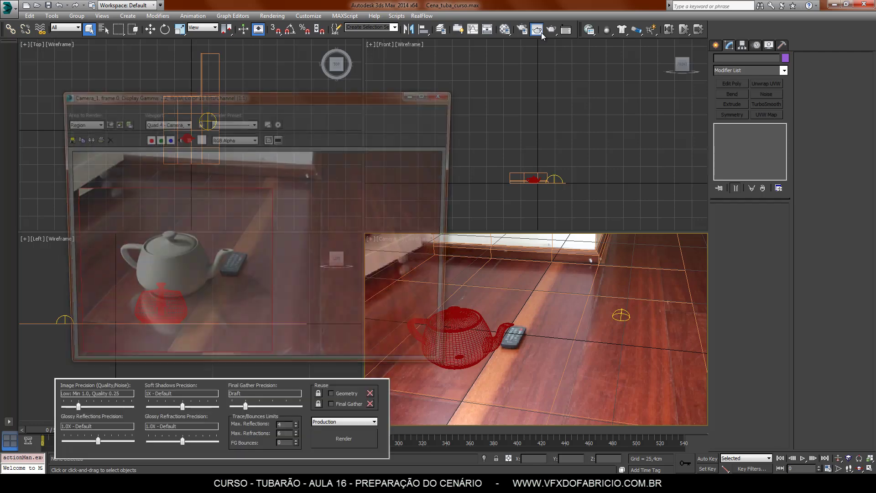
left_click(78, 123)
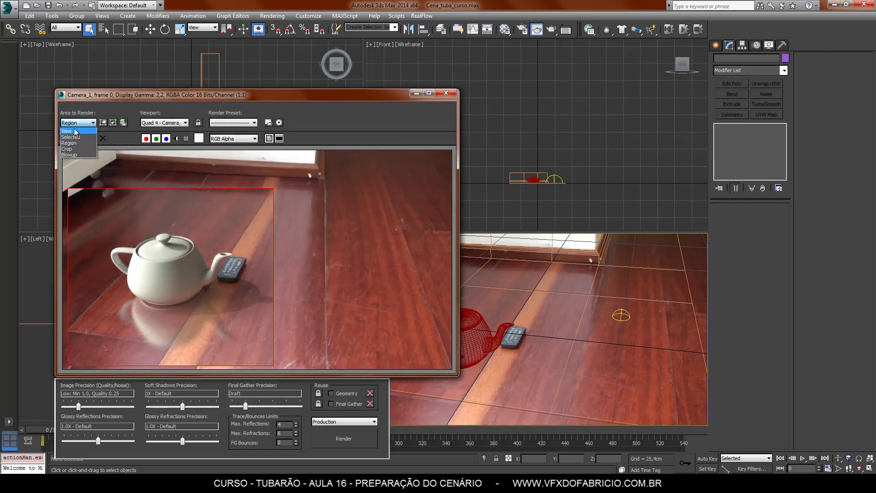
left_click(76, 129)
left_click(343, 438)
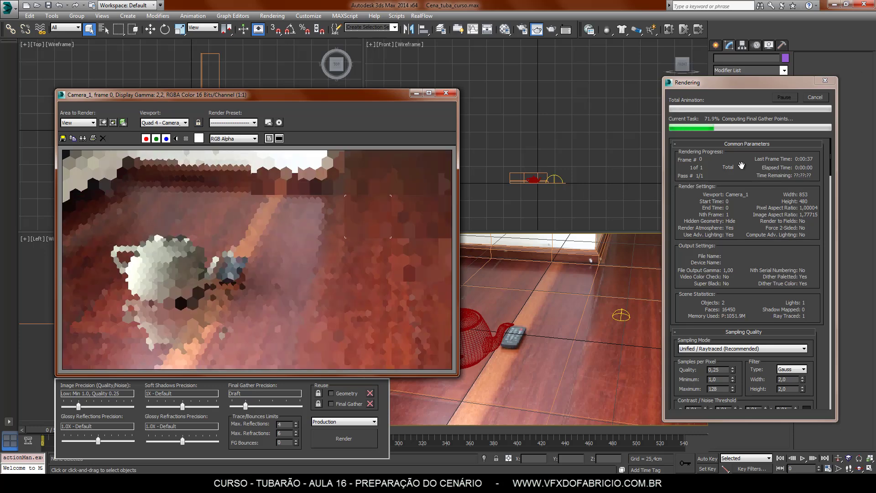
left_click(814, 97)
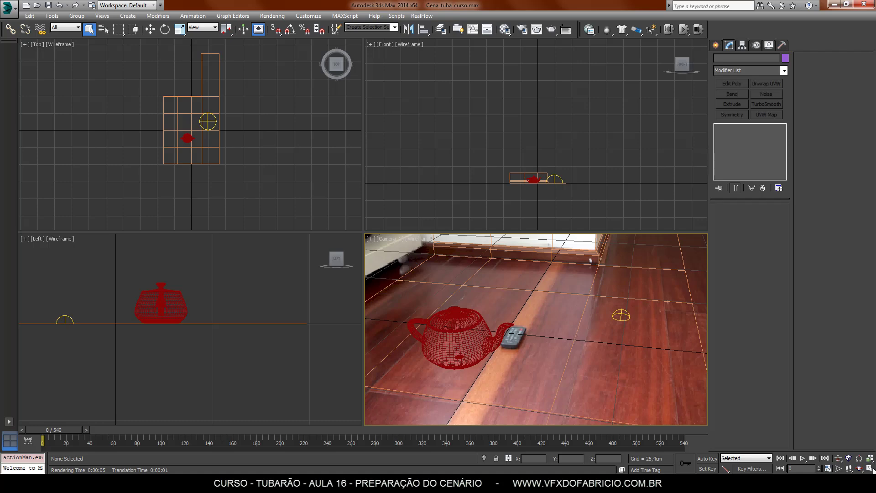
Add three teapots on the floor in the maximized camera view: one at the back, one near the front and a smaller one between them.
left_click(869, 468)
left_click(716, 45)
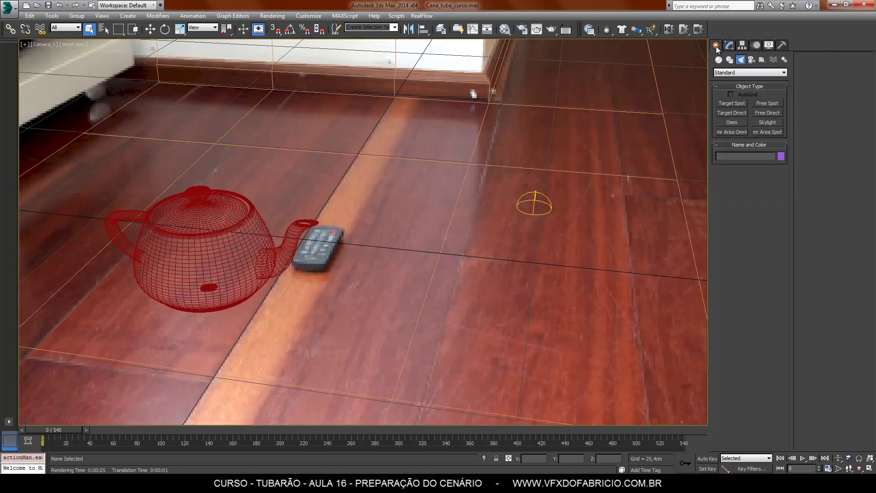
left_click(719, 59)
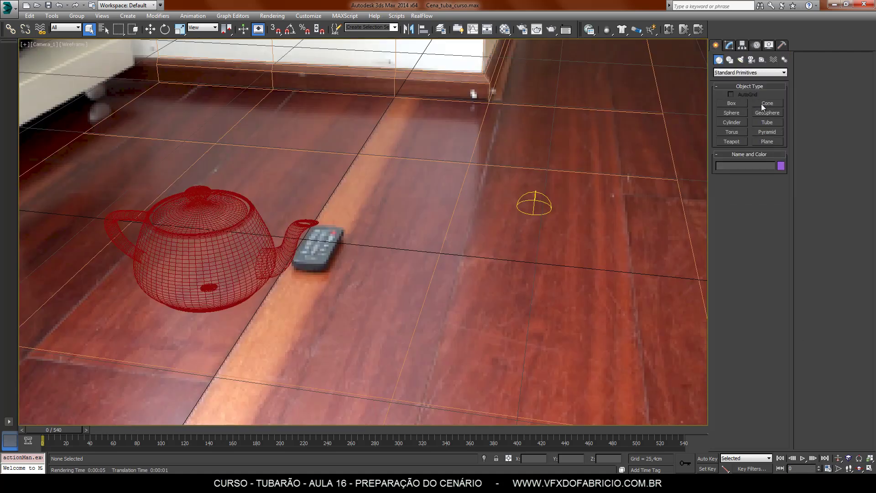
left_click(732, 141)
left_click_drag(386, 161, 403, 177)
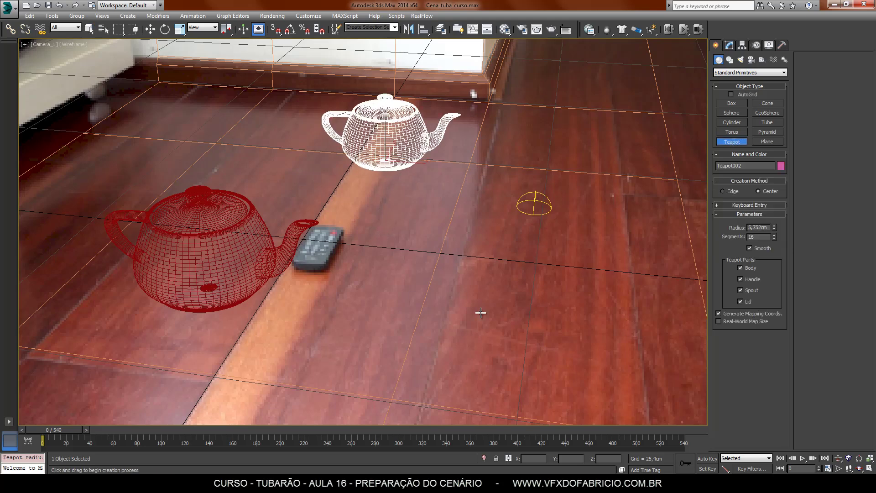
left_click_drag(501, 336, 525, 354)
left_click_drag(408, 242, 427, 252)
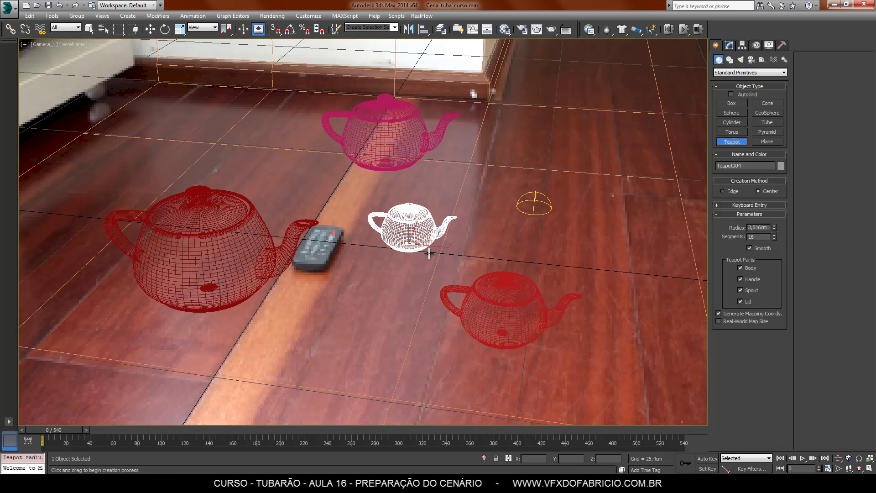
key("q")
Display the camera view with Realistic shading and no edged faces, and clear the selection.
key("F3")
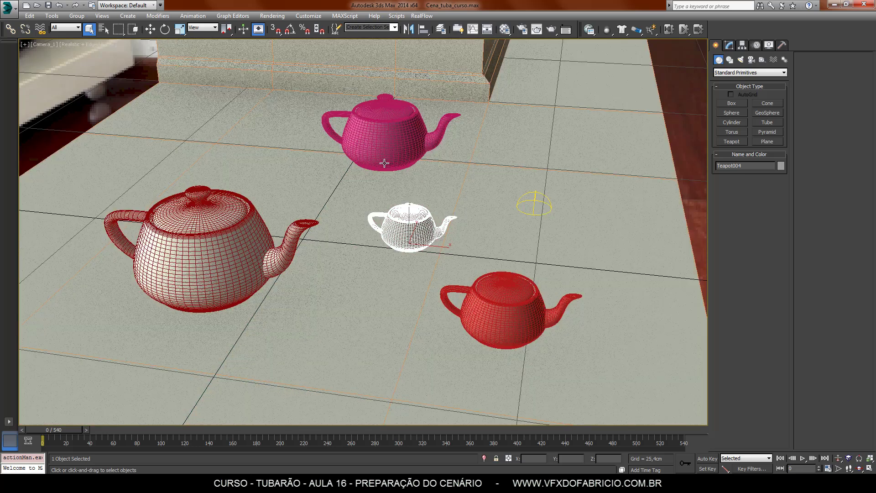
left_click(692, 152)
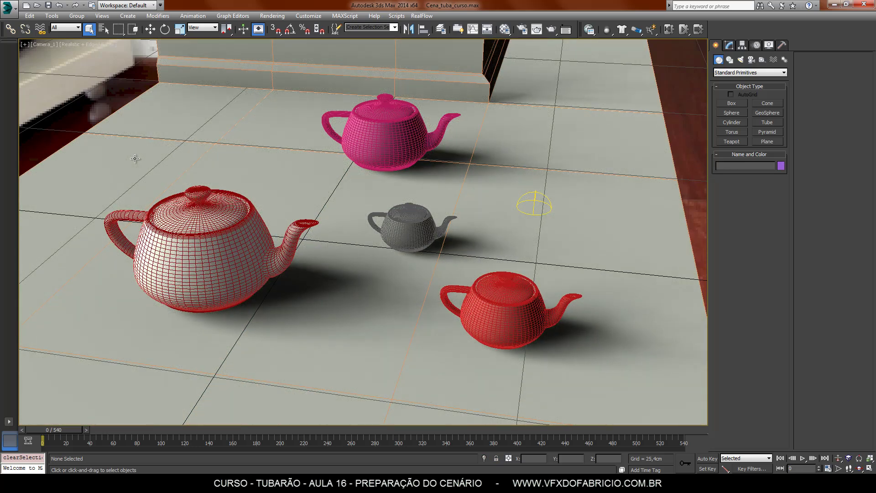
key("F4")
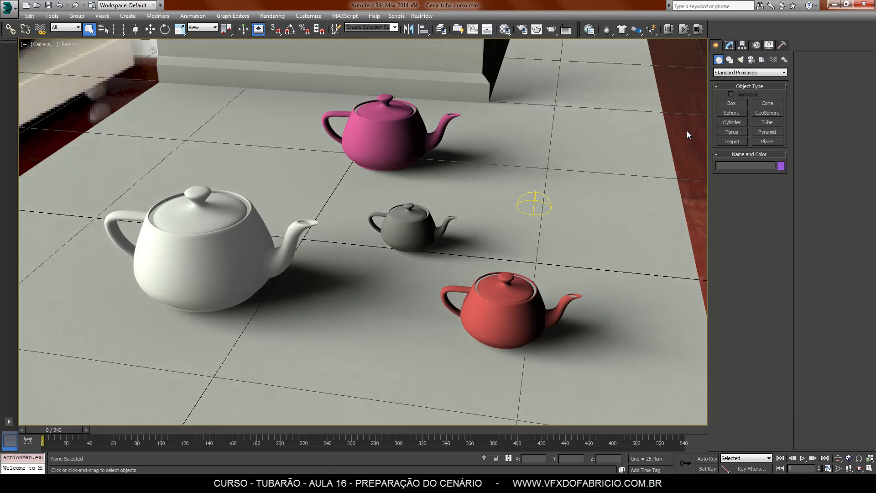
Assign unused Arch & Design materials from the Material Editor to the back teapot and the small middle teapot.
key("m")
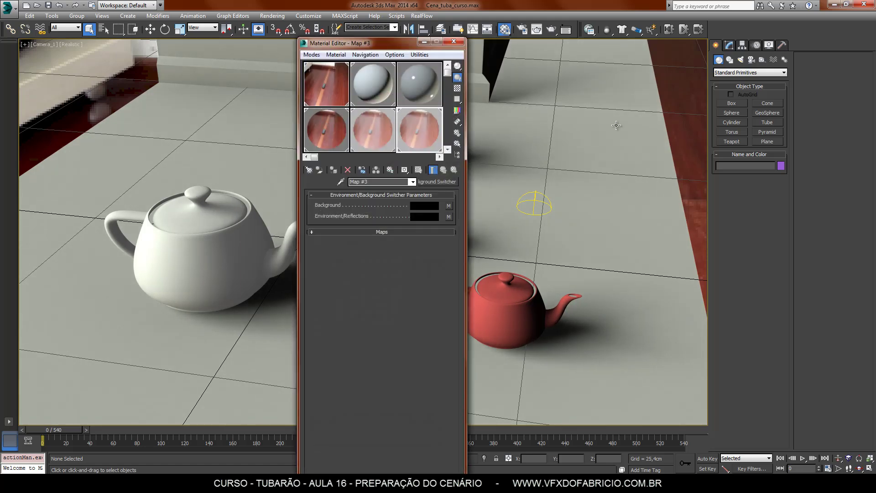
left_click_drag(345, 47, 152, 67)
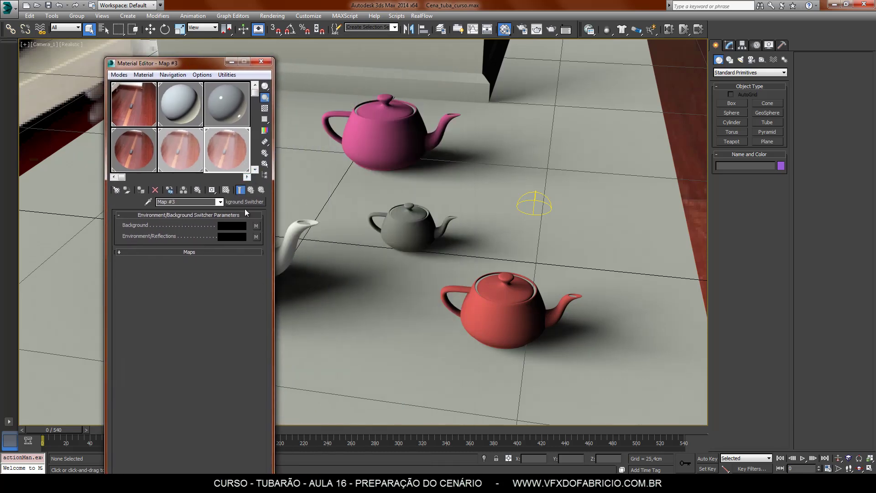
left_click(247, 177)
left_click(247, 177)
left_click_drag(177, 105, 399, 223)
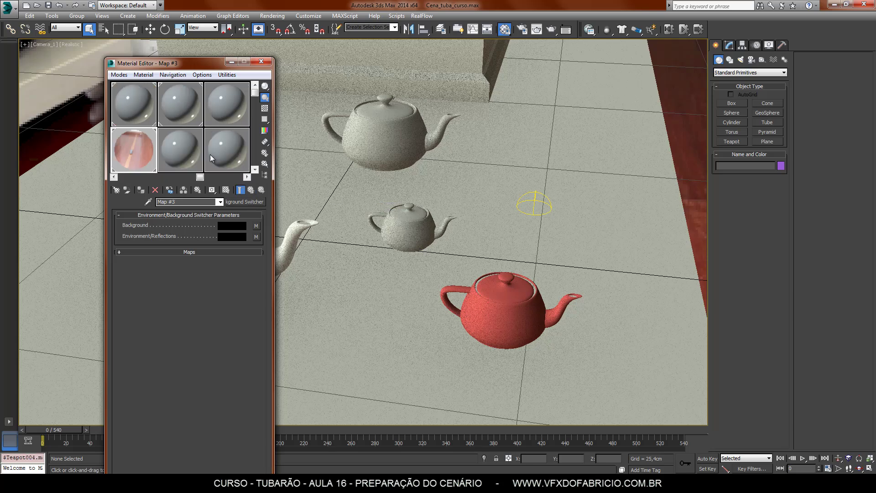
Apply the Chrome template to the 04 - Default material and assign the 10 - Default material to the red front teapot.
left_click(258, 222)
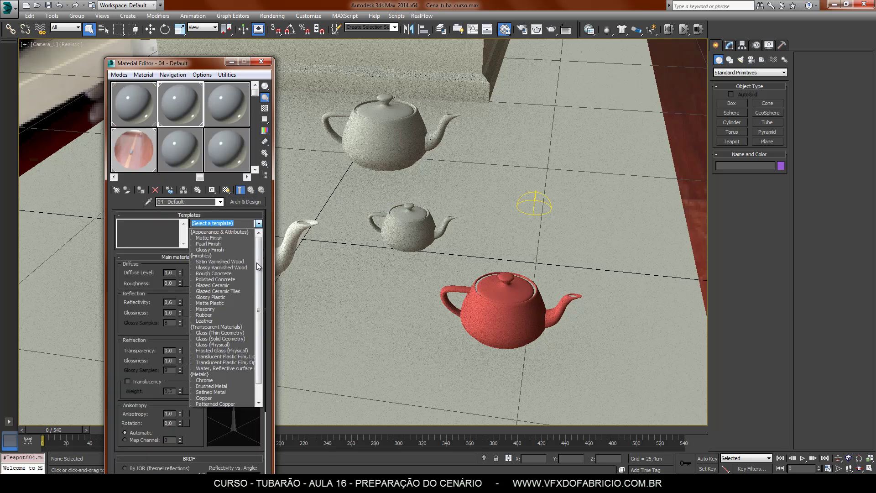
left_click_drag(257, 262, 259, 344)
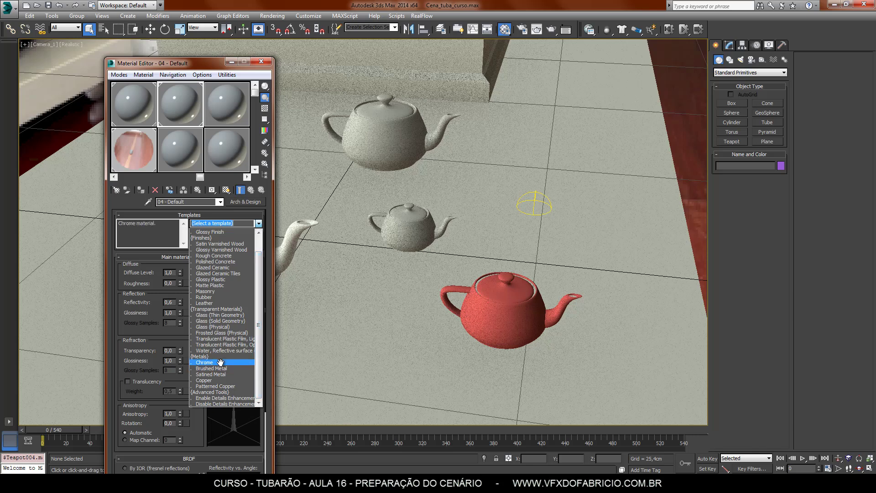
left_click(204, 363)
left_click(178, 155)
left_click_drag(177, 154, 525, 322)
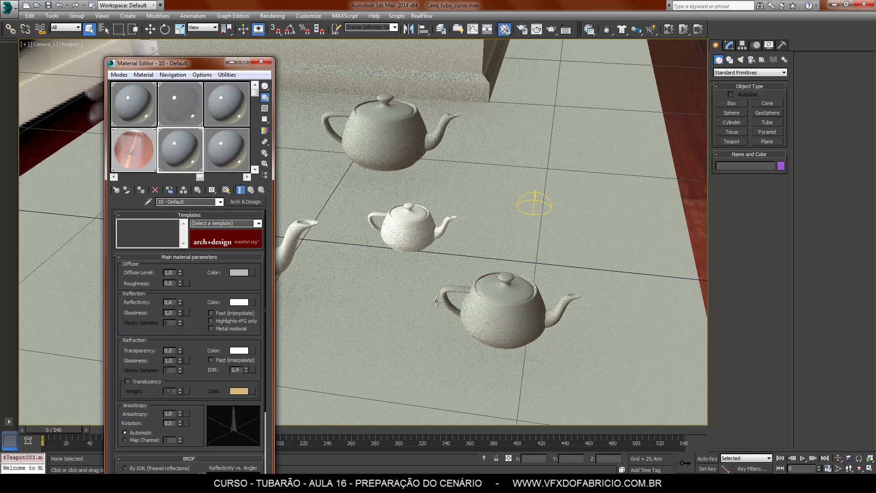
Change the front teapot's material type to Autodesk Ceramic and close the Material Editor.
left_click(245, 202)
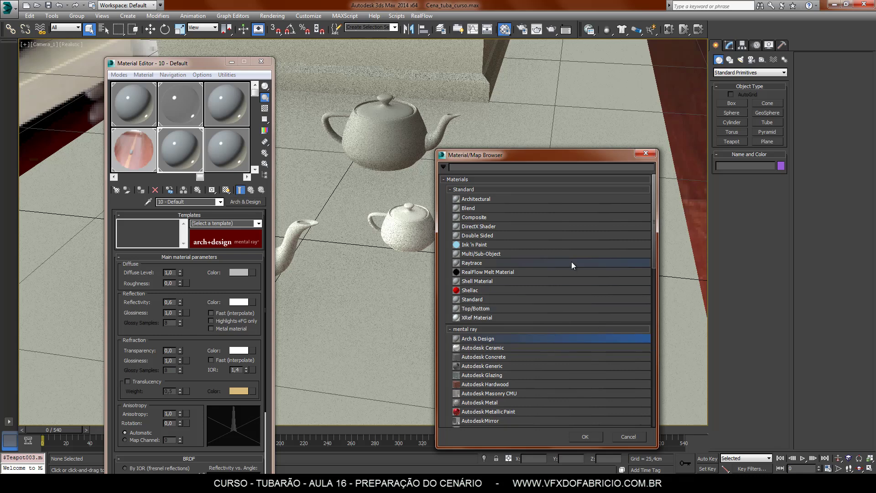
double_click(509, 348)
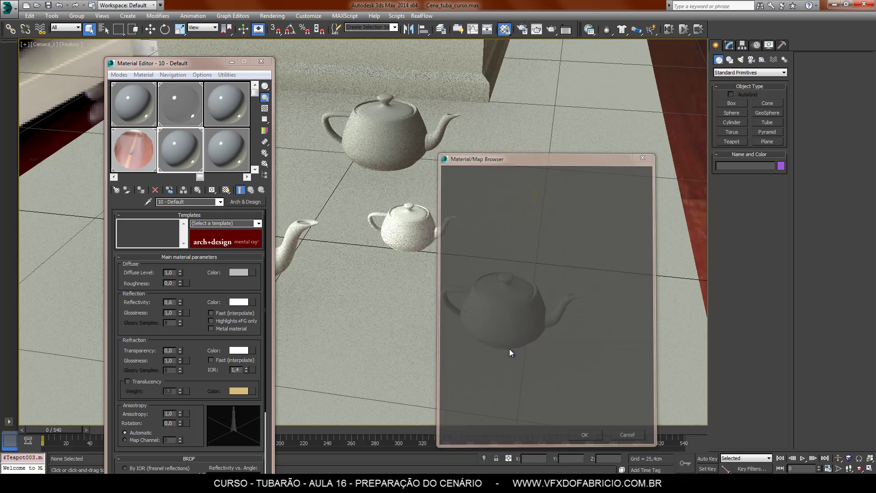
left_click(261, 61)
Select the floor plane's right border edges and move them outward so the plane extends past the camera view, then clear the edge selection.
left_click(636, 177)
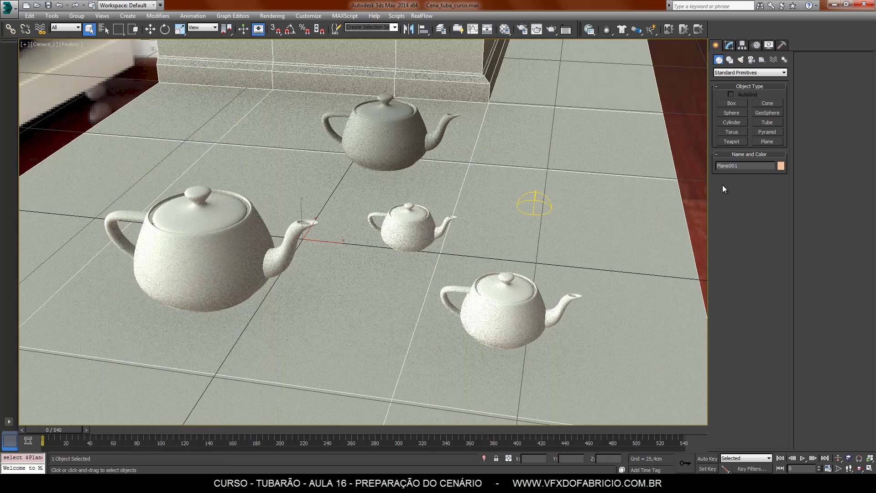
left_click(729, 45)
left_click(738, 219)
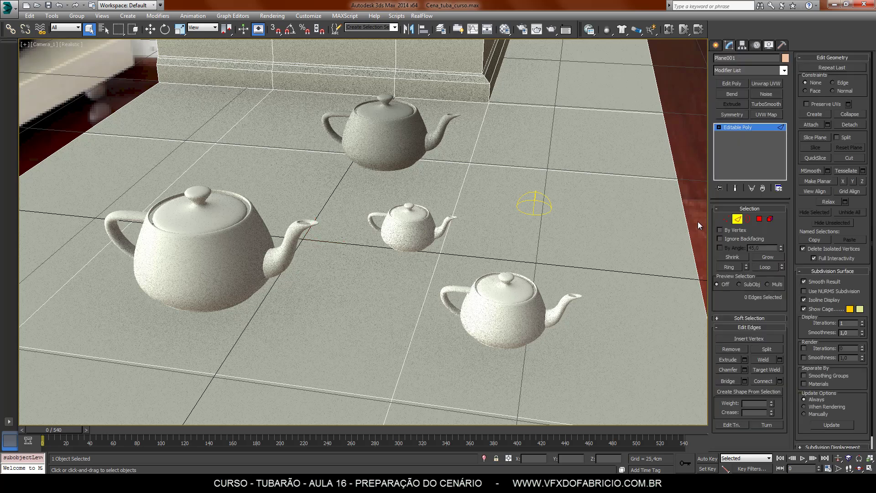
double_click(688, 221)
left_click(150, 29)
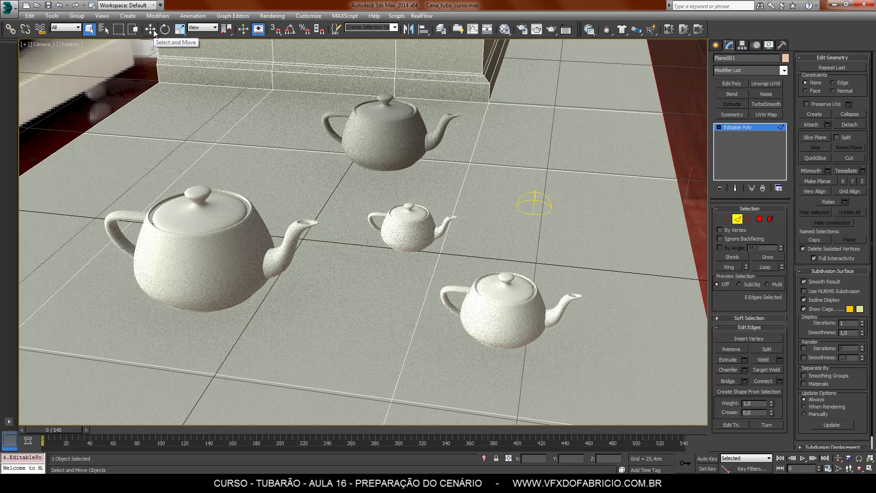
left_click_drag(704, 213, 850, 213)
left_click(53, 138)
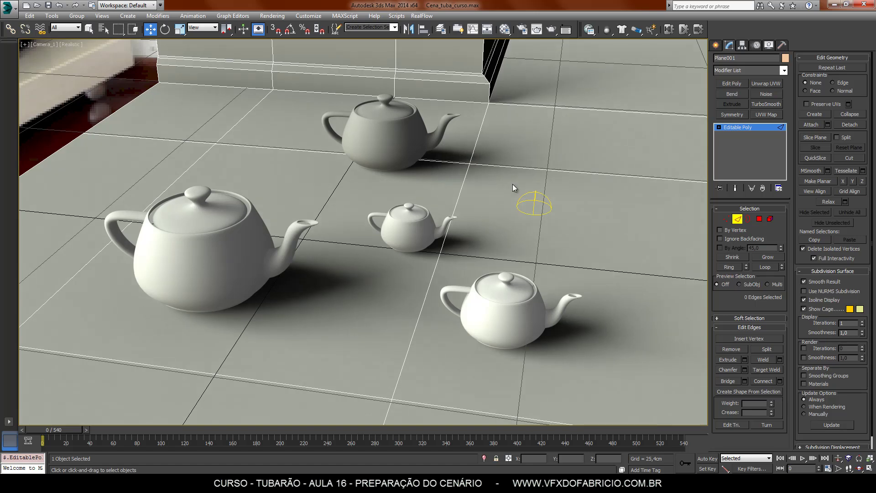
Bring up the rendered frame settings and set the image precision to Medium: Min 1.0, Quality 1.0.
left_click(537, 30)
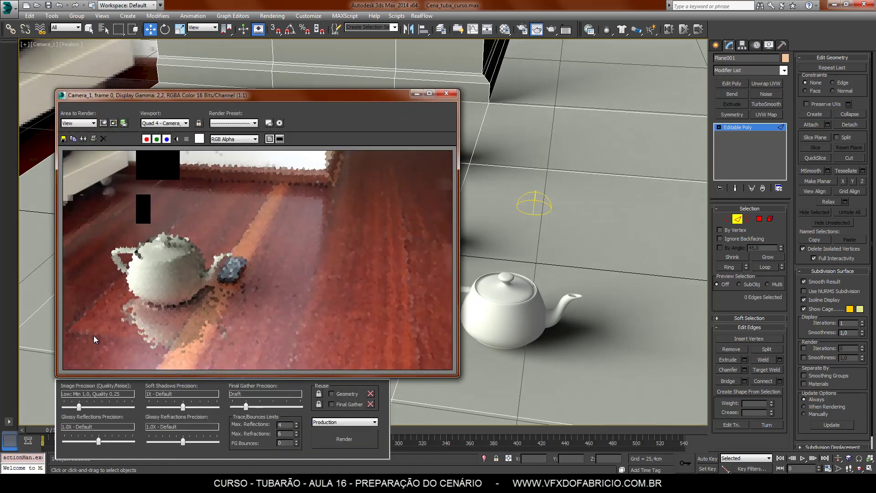
left_click_drag(85, 408, 104, 408)
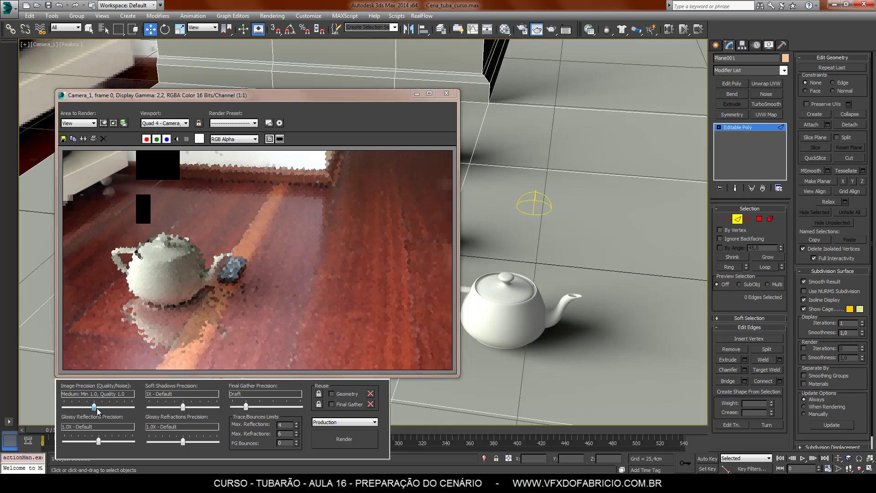
Close the rendered frame and set the render output height to 720 in the Render Setup.
left_click(446, 94)
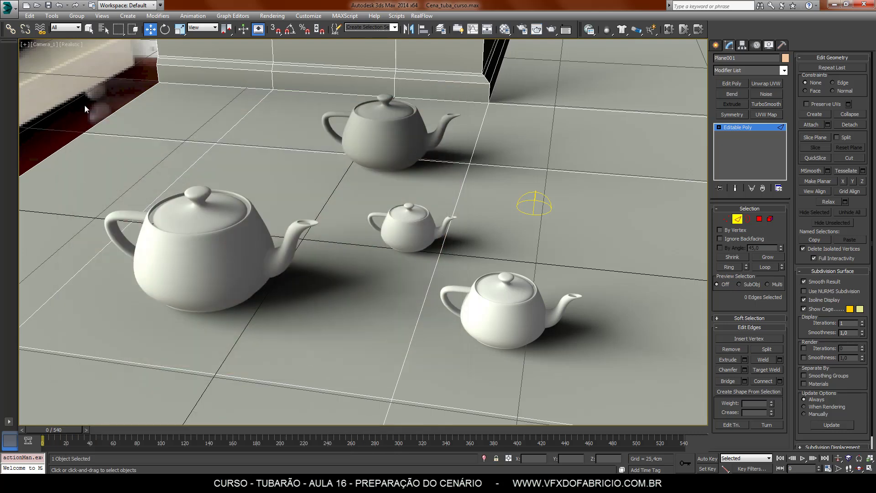
key("F10")
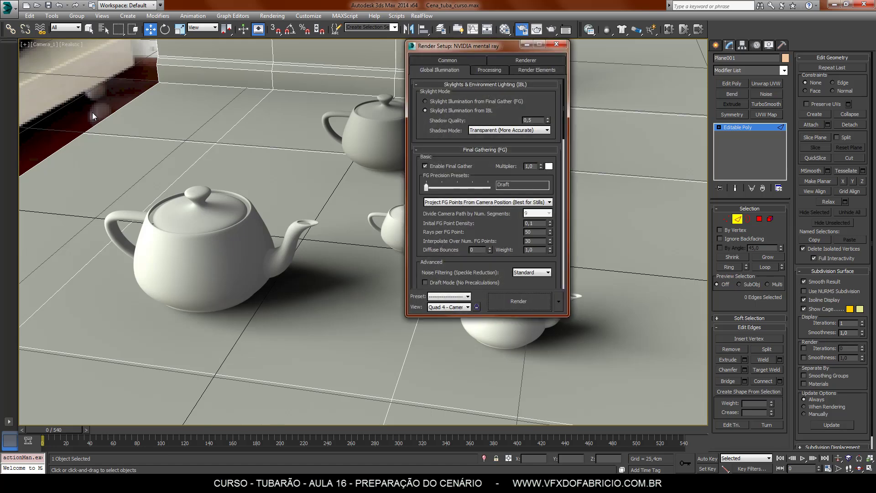
double_click(458, 208)
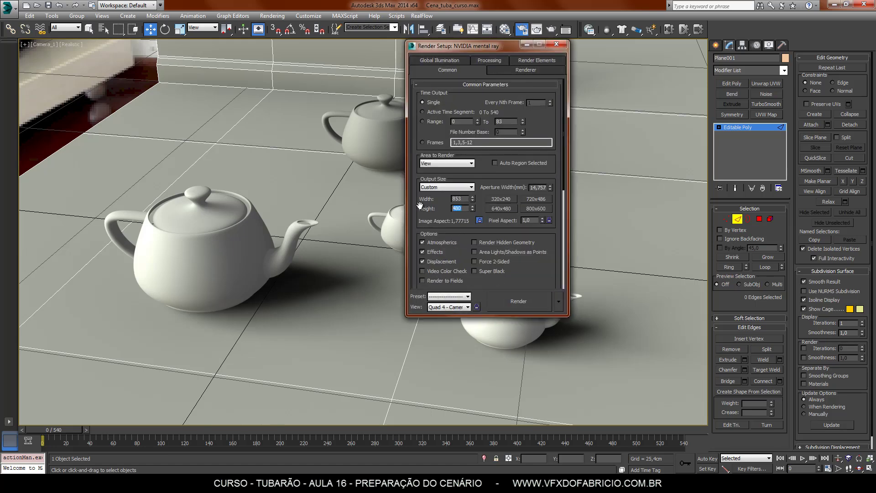
type("720")
key("Return")
left_click(121, 104)
key("F10")
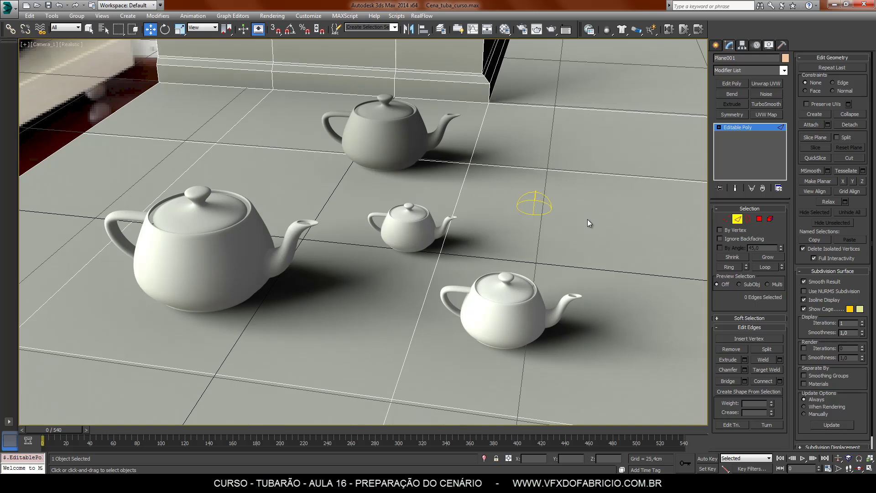
Render the Camera_1 view with the four teapots, examine the finished image and close it.
key("shift+q")
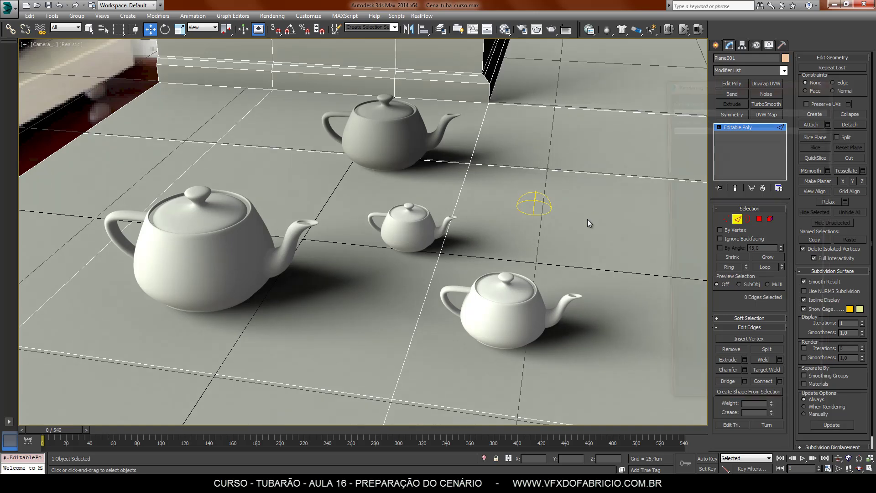
left_click_drag(477, 81, 479, 27)
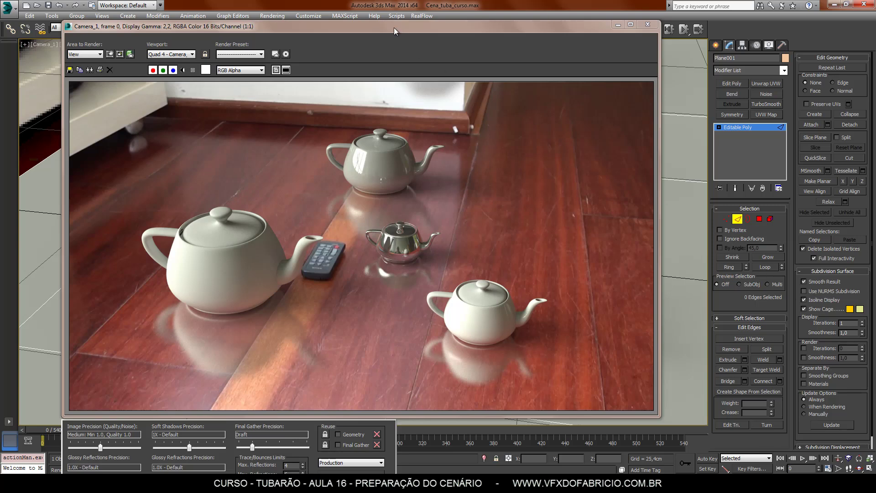
left_click_drag(394, 31, 440, 42)
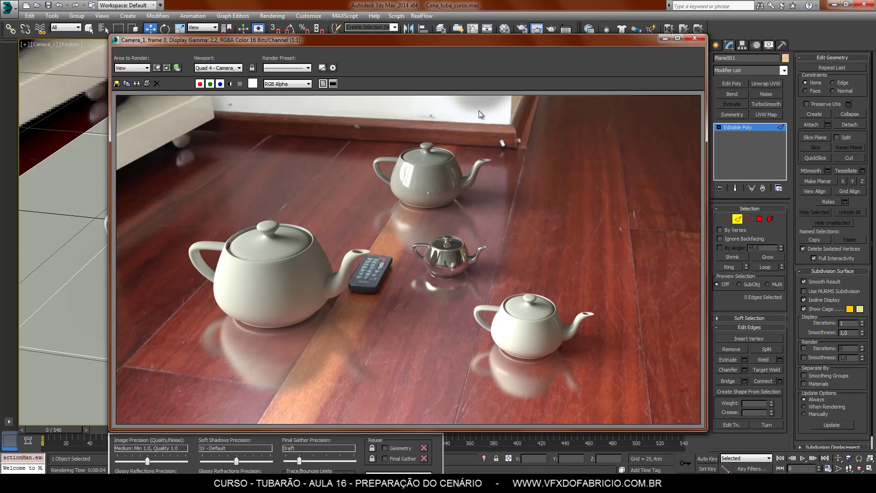
left_click(695, 37)
Delete the upper wall polygons of the floor plane above the baseboard, leave polygon editing, clear the selection and return to the camera view.
left_click(761, 221)
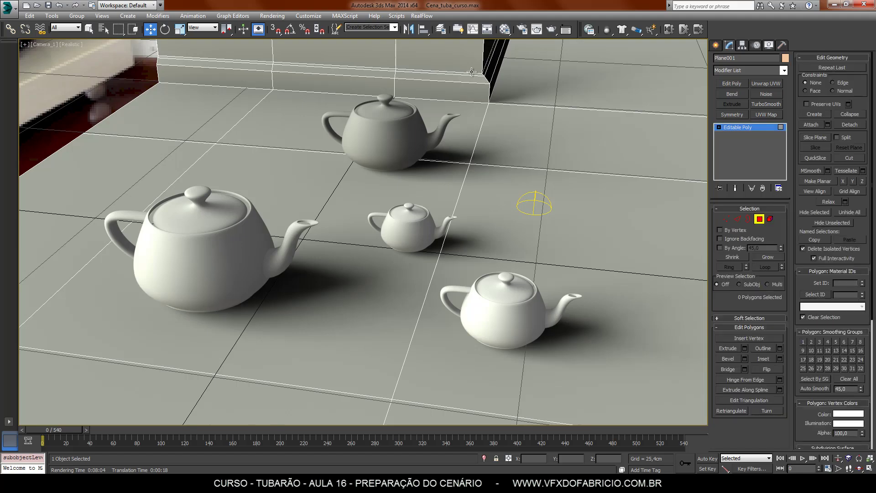
left_click(426, 58)
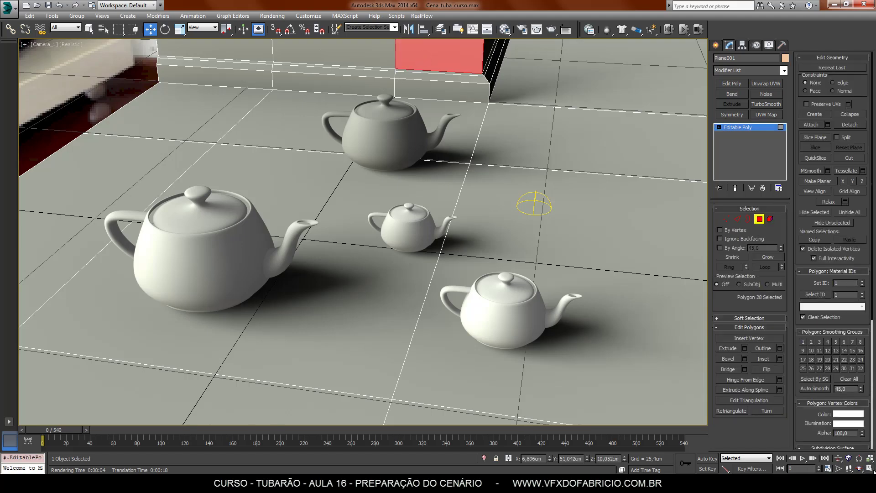
key("p")
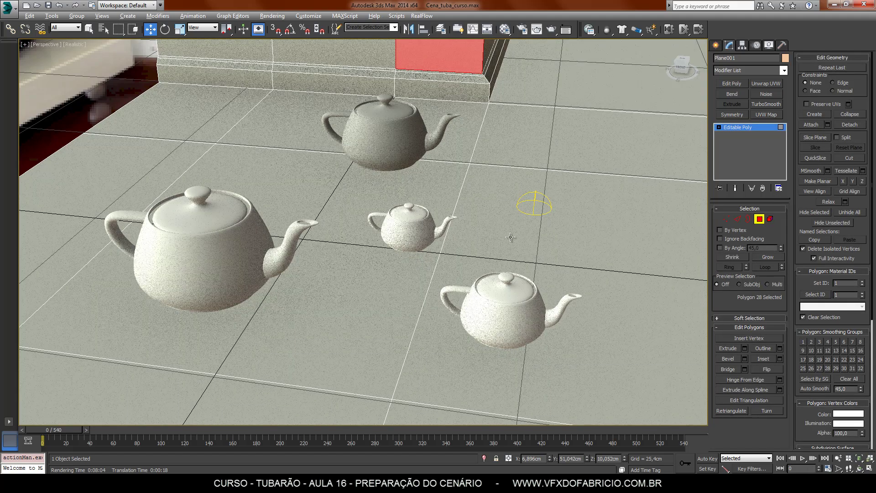
scroll(511, 238, "down", 8)
scroll(483, 189, "up", 1)
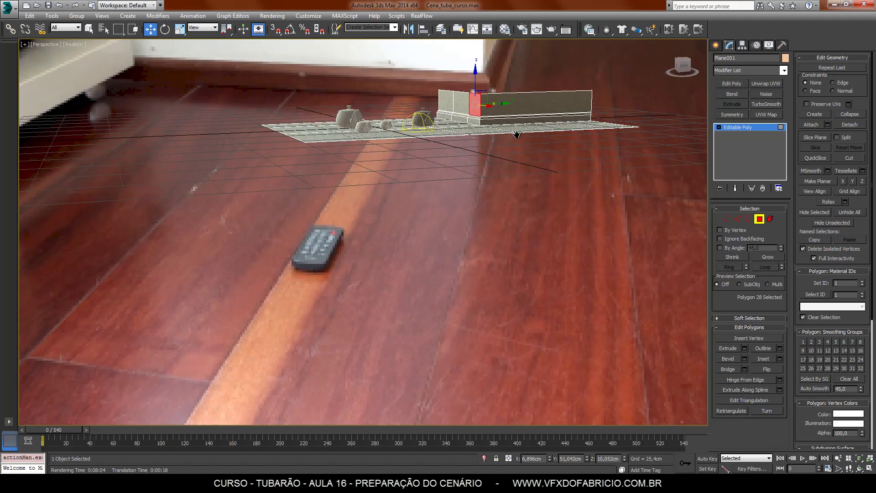
middle_click_drag(516, 133, 471, 247)
middle_click_drag(472, 246, 393, 189, "alt")
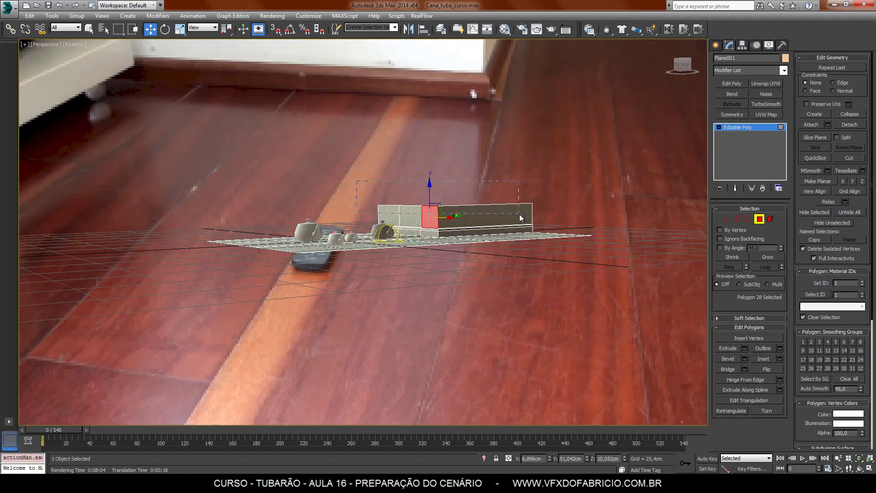
left_click_drag(393, 189, 520, 215)
key("Delete")
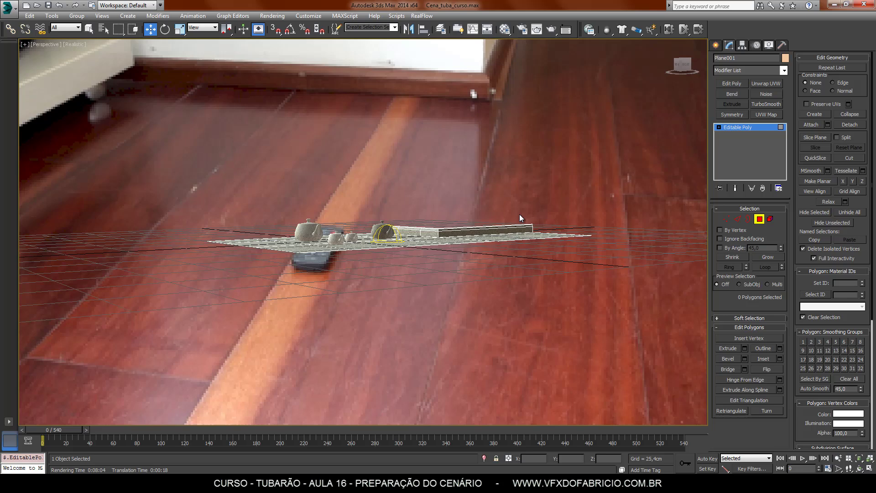
left_click(760, 219)
left_click(533, 171)
key("c")
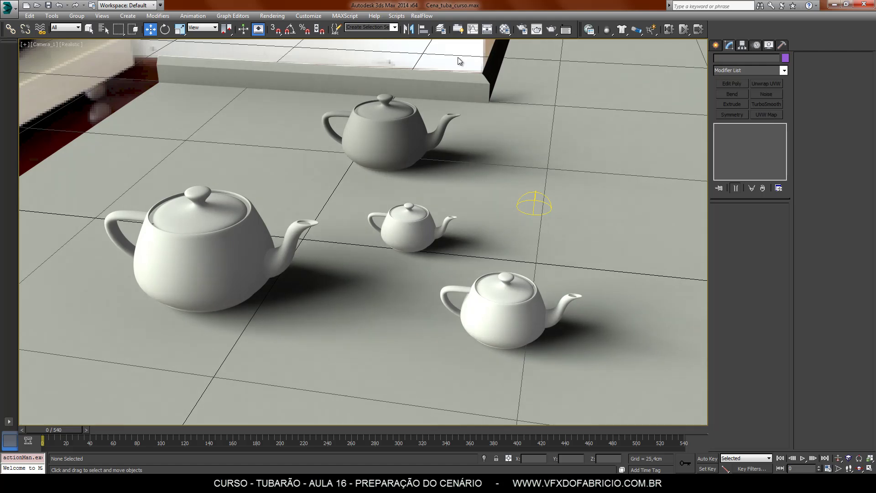
Delete all four teapots and save the scene.
left_click(201, 256)
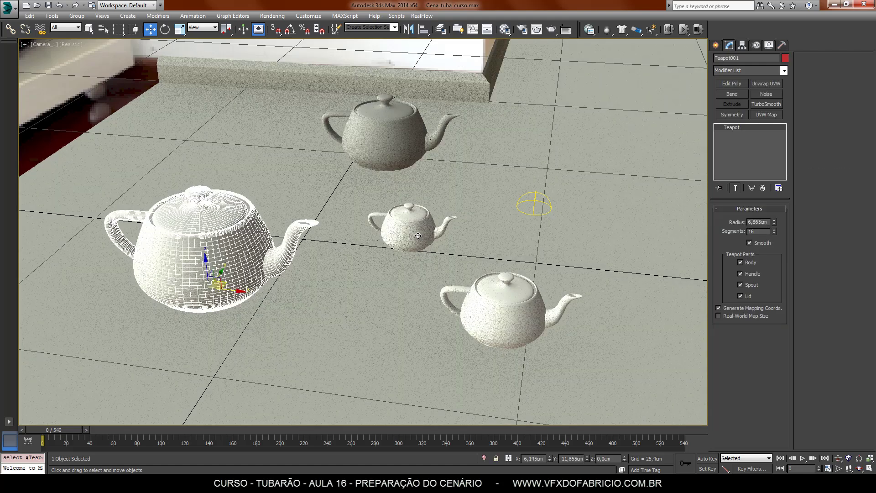
left_click(418, 235, "ctrl")
left_click(496, 315, "ctrl")
left_click(383, 128, "ctrl")
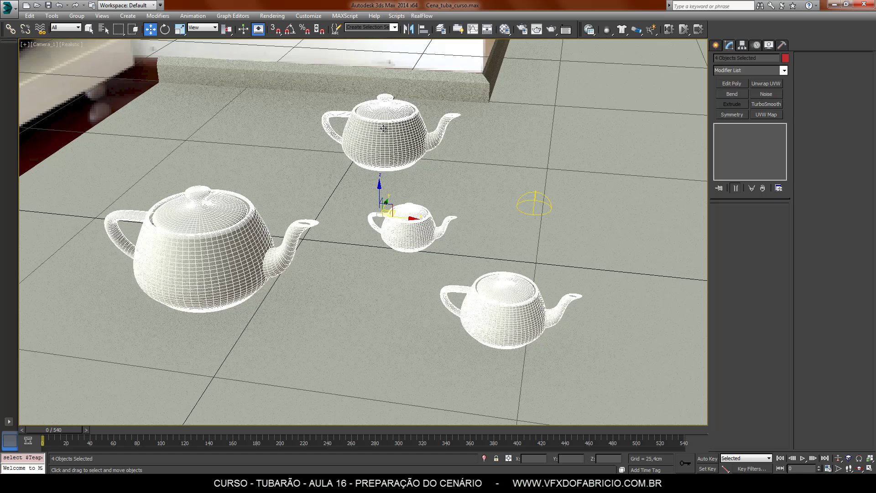
key("Delete")
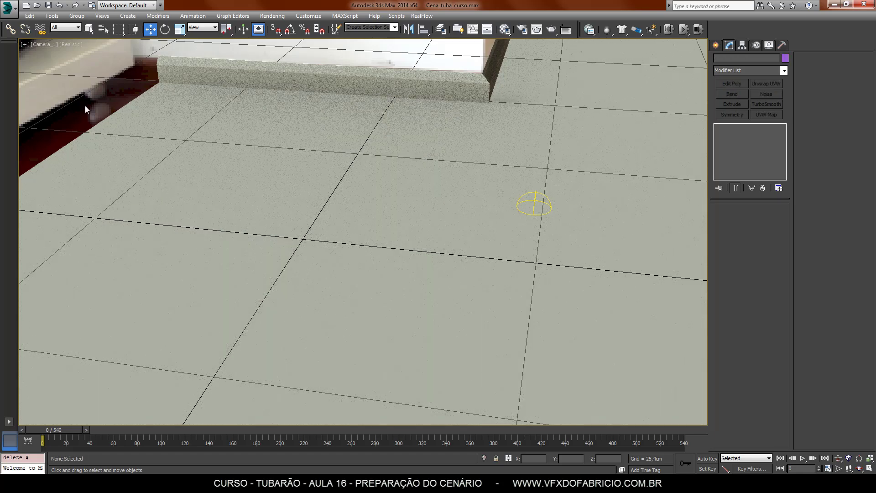
left_click(45, 6)
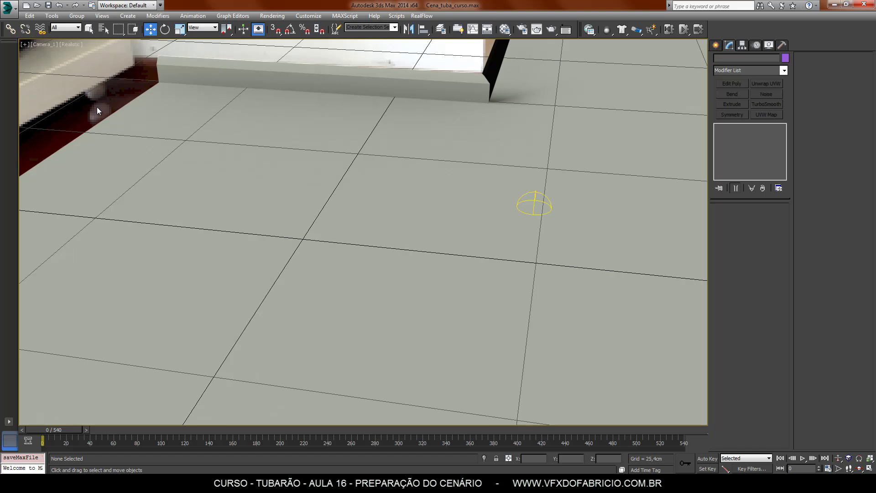
Open TUBARAO_MATRIZ.max from the Material Bruto folder for merging into the scene.
left_click(7, 5)
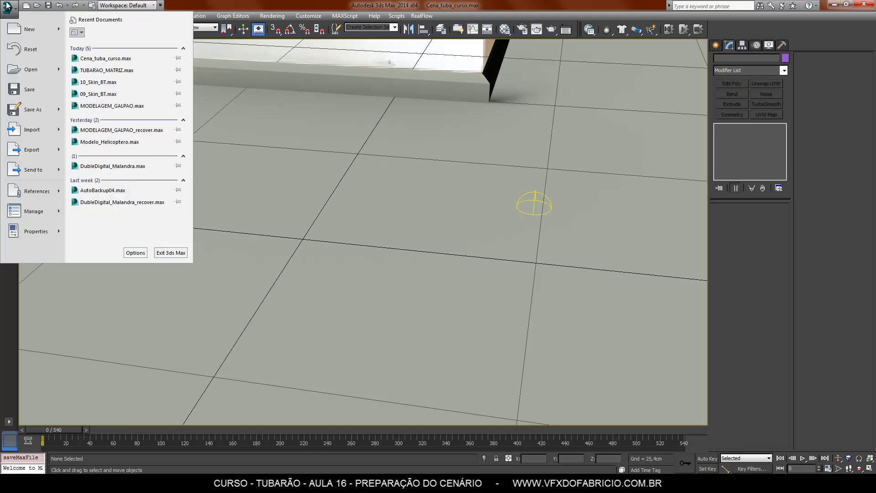
mouse_move(32, 130)
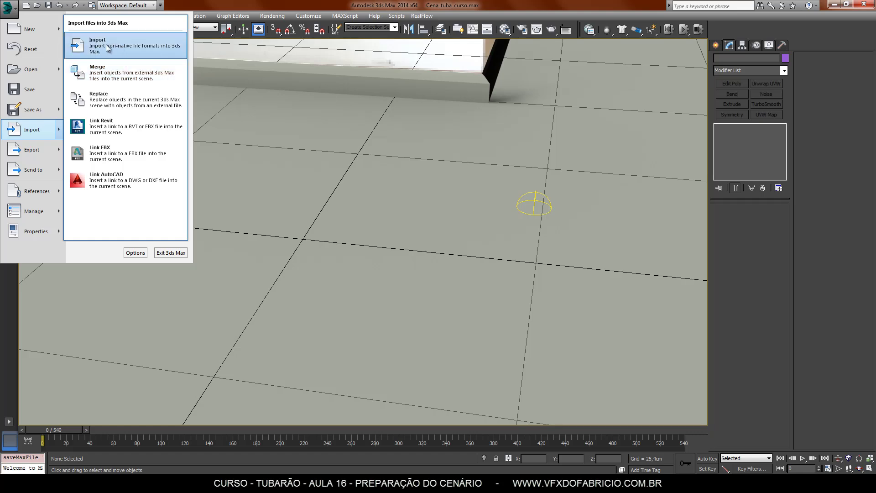
left_click(116, 73)
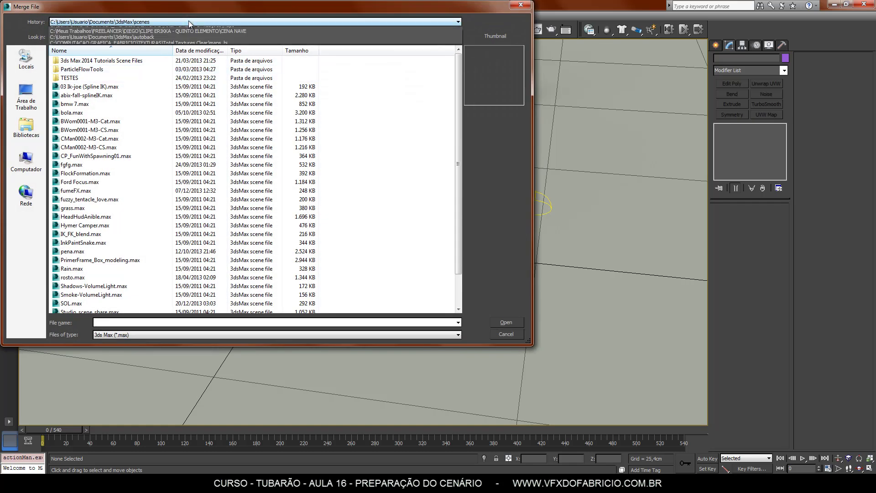
left_click(188, 21)
left_click(188, 36)
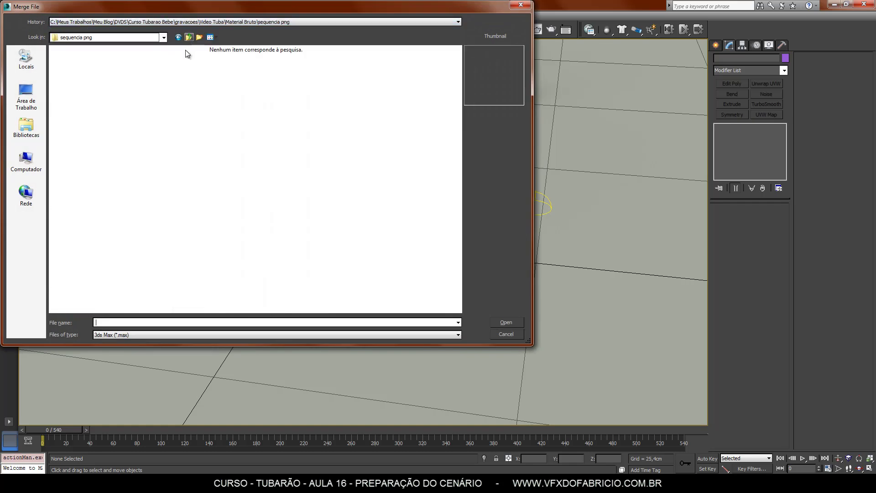
left_click(180, 91)
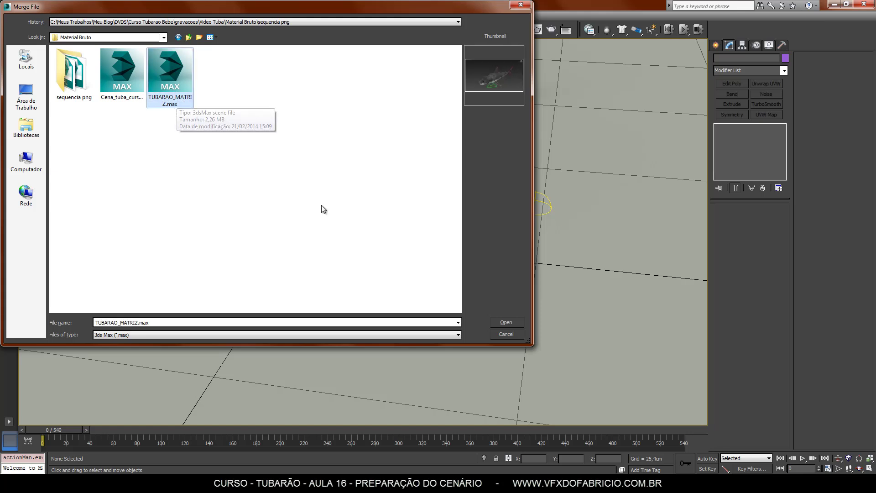
left_click(506, 322)
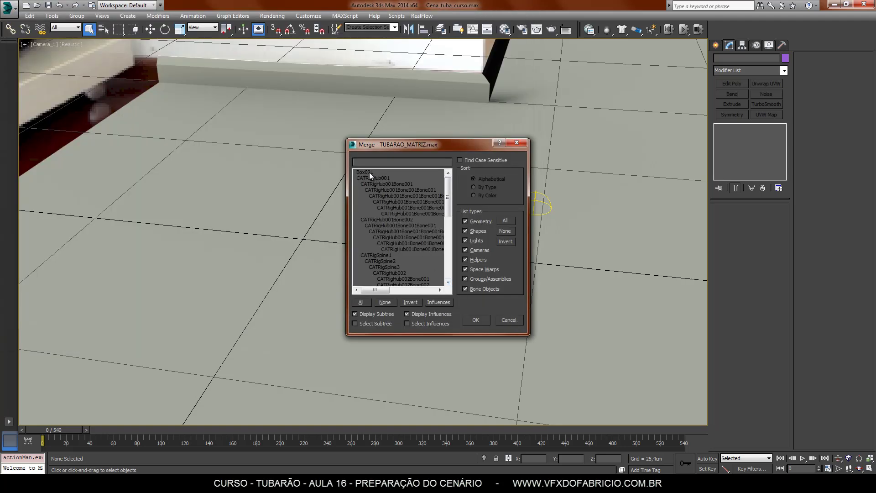
Merge all listed objects from Box001 onward, including the CAT rig, into the scene and clear the selection.
left_click_drag(448, 187, 450, 165)
left_click(374, 172)
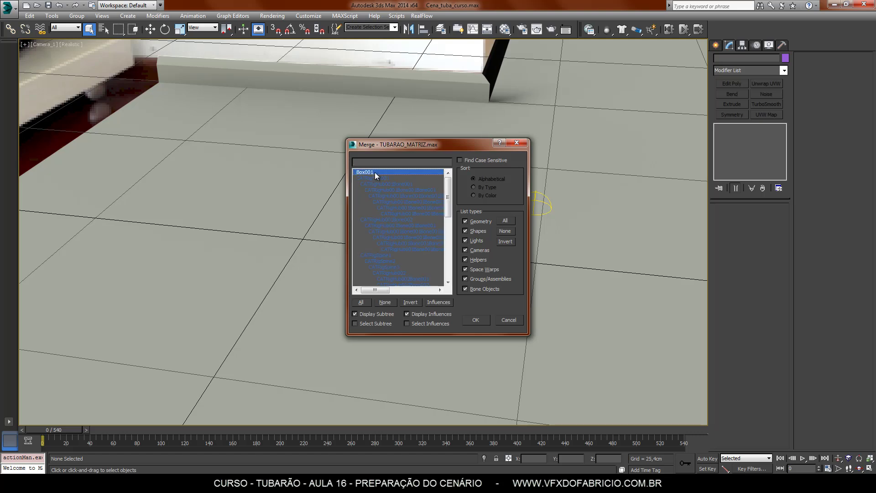
mouse_move(448, 189)
left_mouse_down()
mouse_move(447, 257)
mouse_move(458, 188)
left_mouse_up()
left_click(378, 279, "shift")
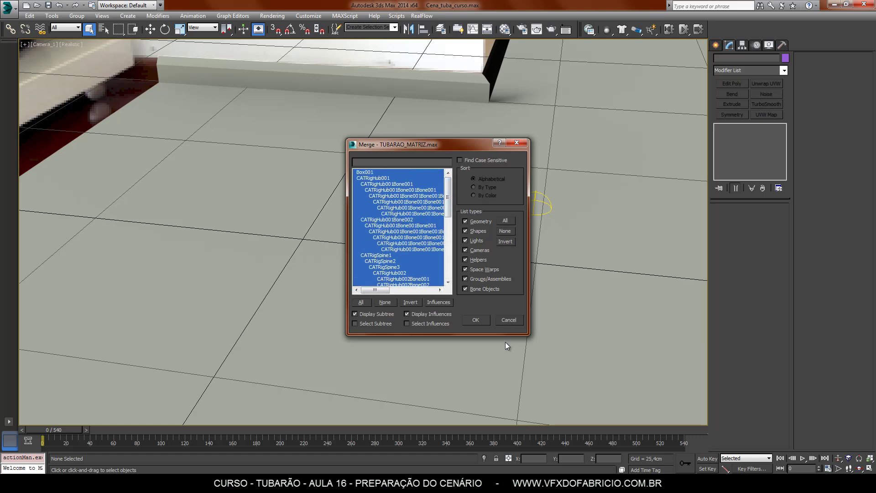
left_click(476, 320)
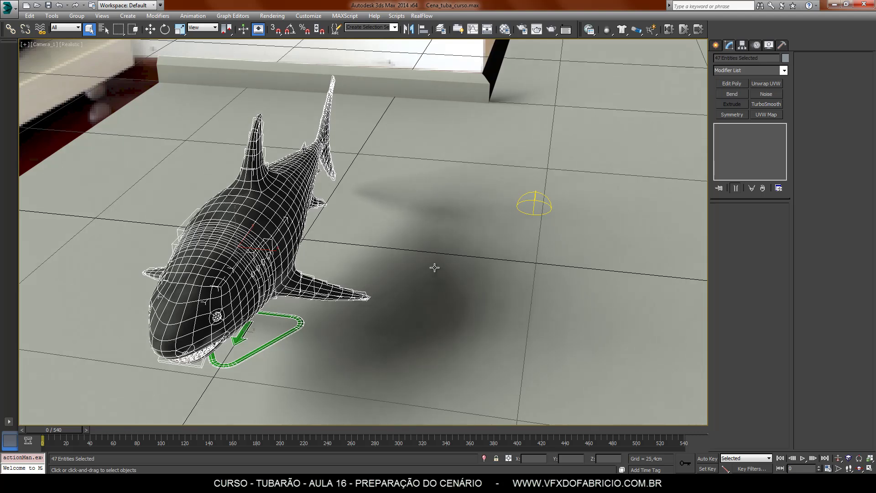
left_click(68, 126)
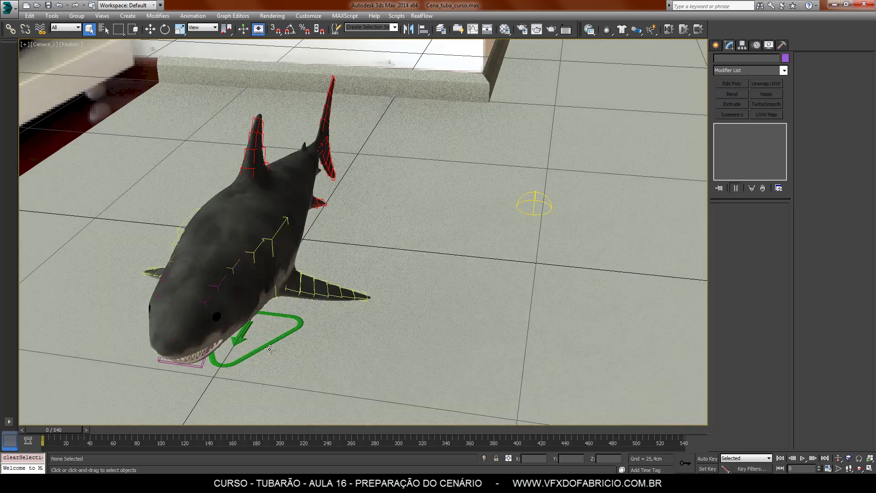
Select the shark's main rig hub, CATRigHub001, with the Move tool active and show its motion parameters.
left_click(266, 347)
key("w")
left_click(58, 132)
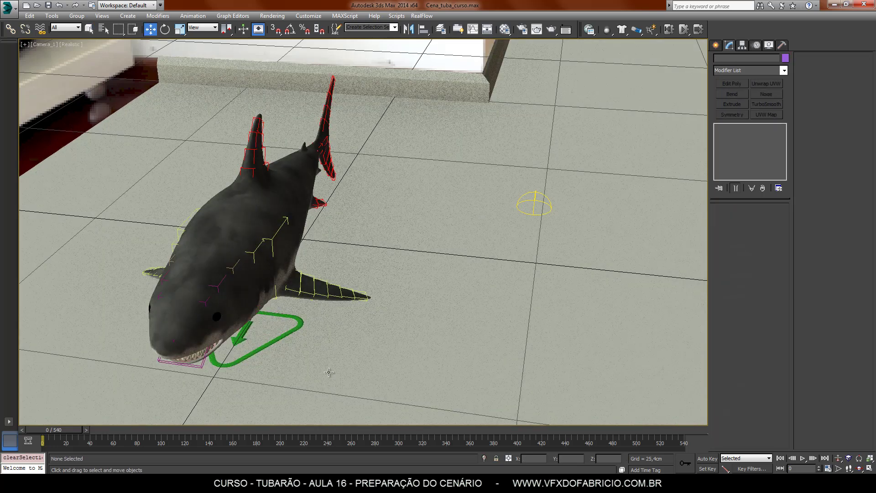
left_click(272, 239)
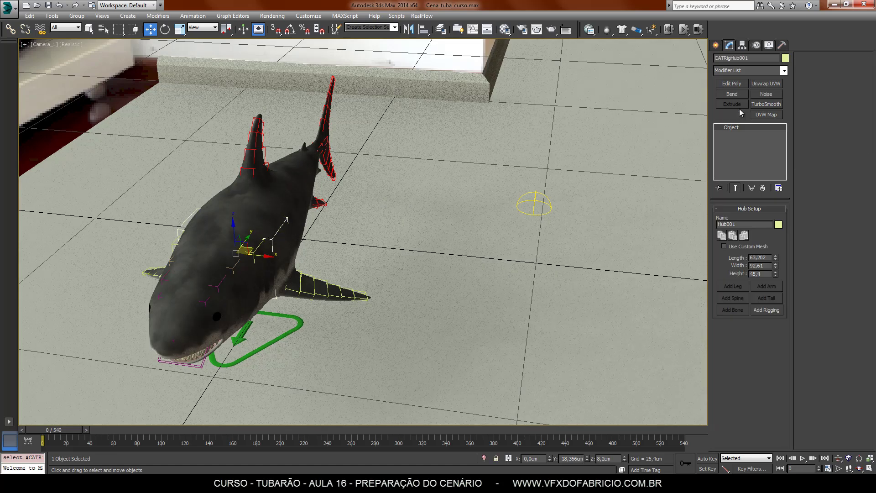
left_click(742, 45)
left_click(756, 45)
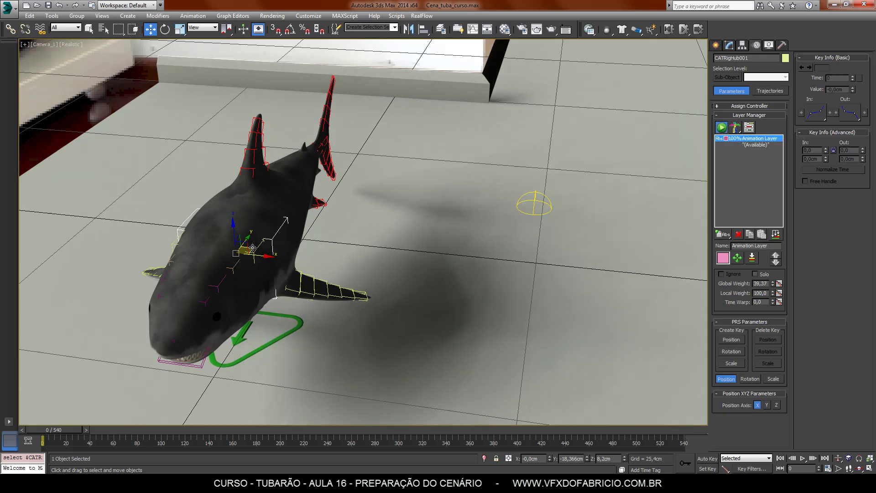
Move the shark's hub to about X 2.5, Y -2.3, Z 3.0 cm, compare it with the background in wireframe and inspect it in perspective.
left_click_drag(252, 247, 335, 226)
key("F3")
key("F3")
key("F3")
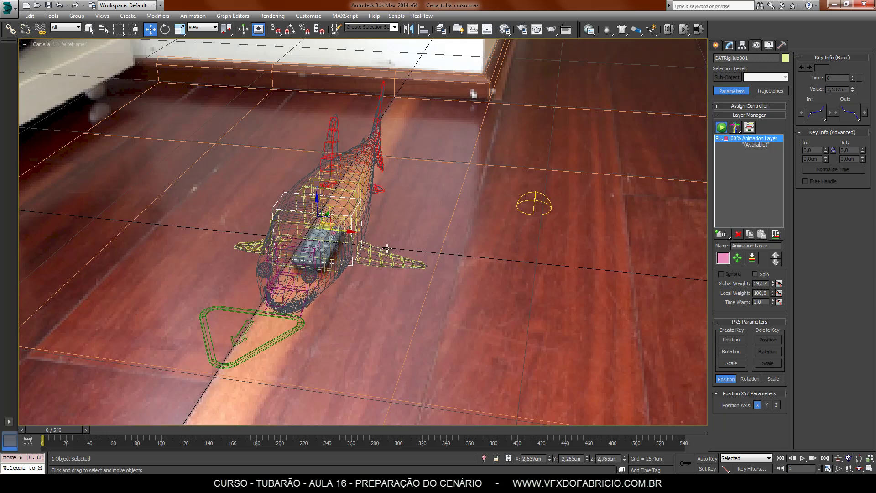
key("F3")
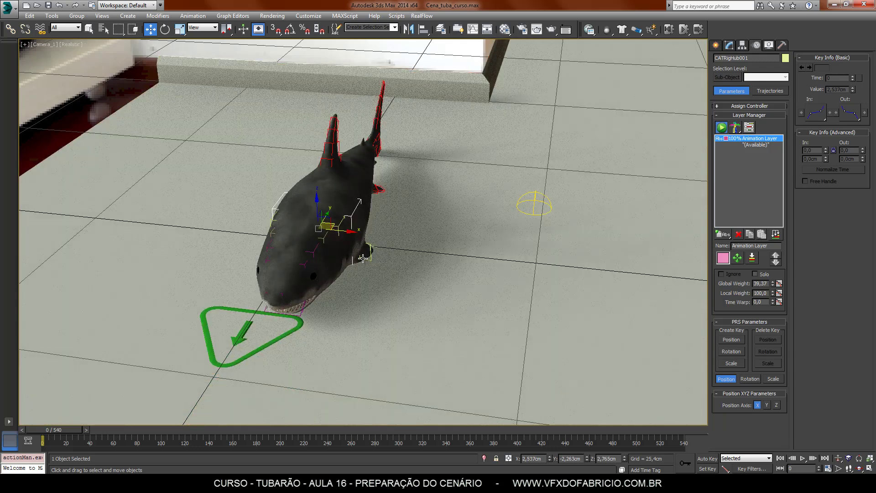
left_click_drag(316, 206, 316, 204)
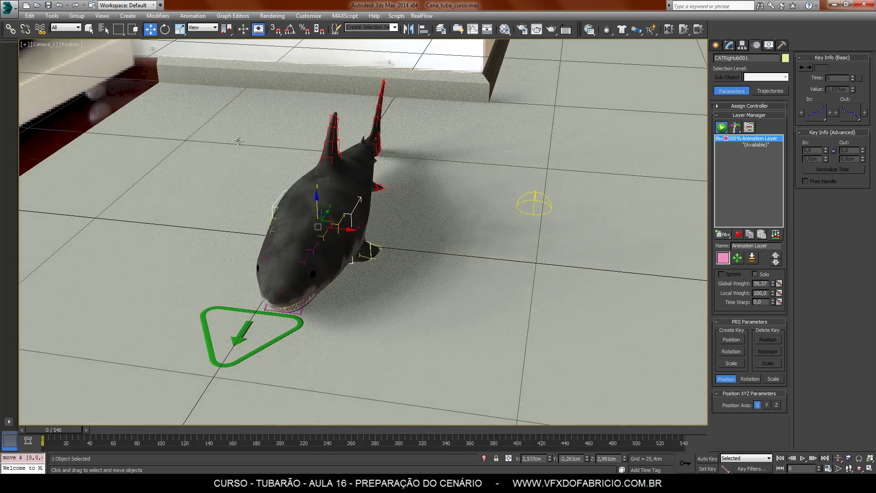
key("p")
middle_click_drag(401, 219, 431, 237, "alt")
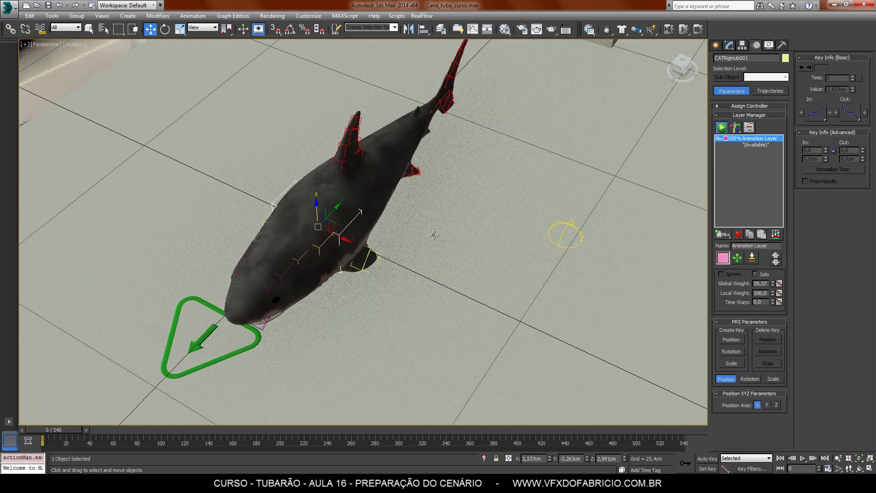
Switch the perspective viewport to Shaded display for a close view of the shark's left pectoral fin.
left_click(71, 45)
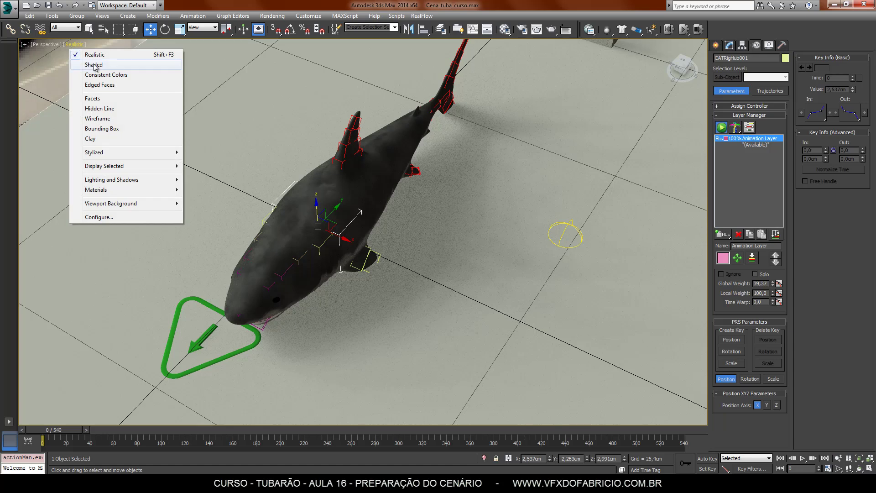
left_click(94, 64)
middle_click_drag(335, 281, 367, 281)
scroll(368, 281, "up", 6)
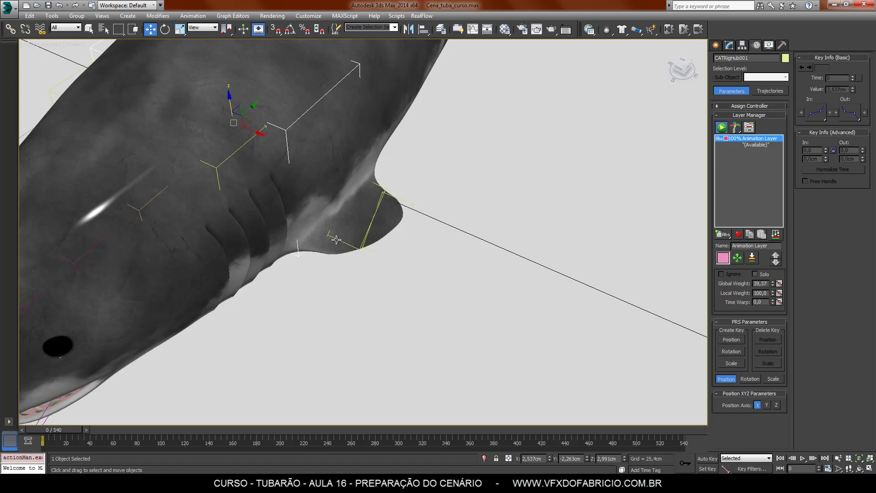
Select the whole bone chain of the shark's left pectoral fin and activate the Rotate tool.
double_click(336, 239)
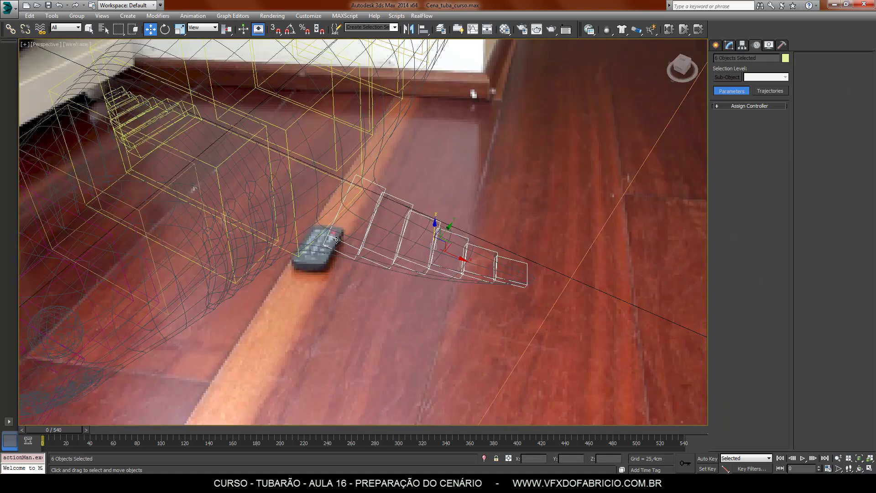
left_click(343, 271)
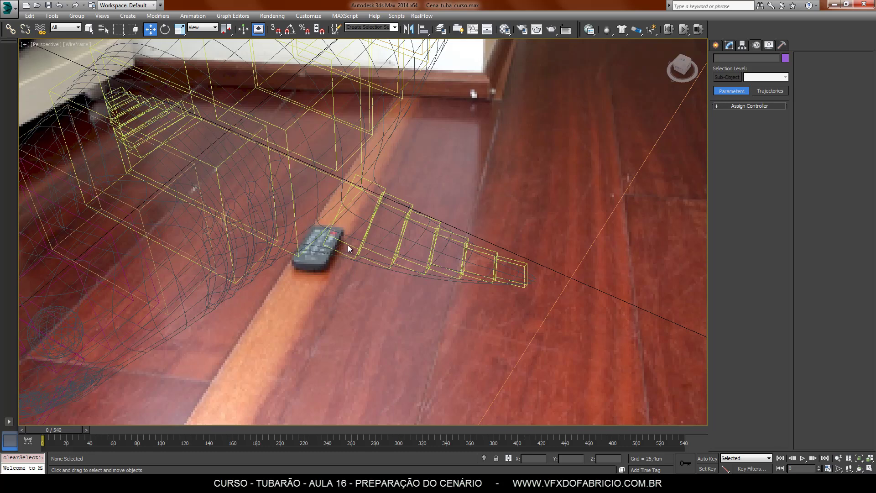
double_click(348, 246)
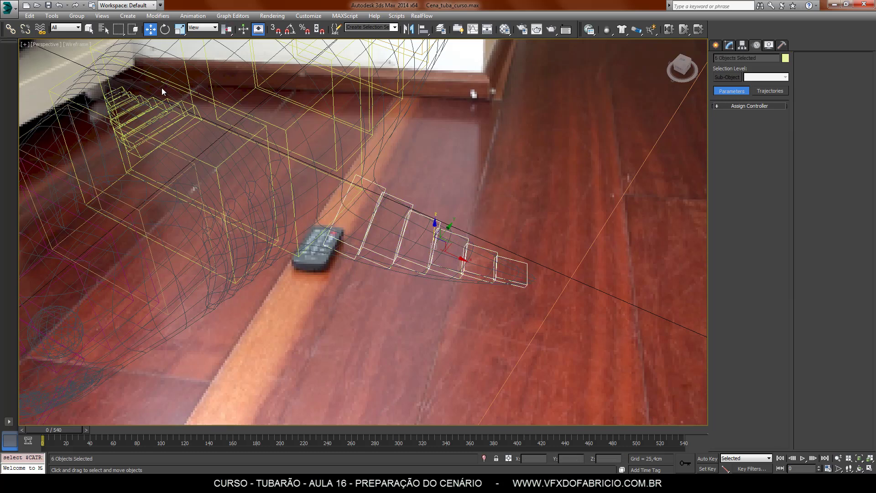
left_click(166, 30)
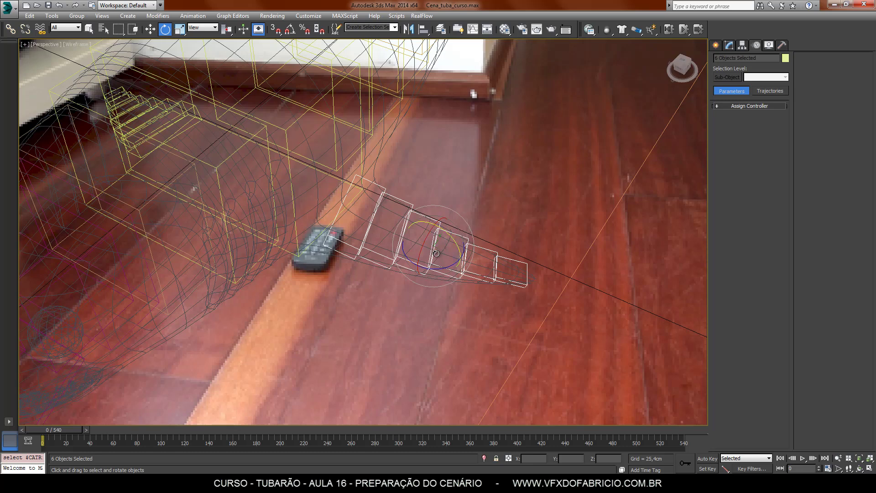
Try to rotate the left pectoral fin's bone chain using the View coordinate system.
left_click_drag(438, 246, 475, 290)
key("ctrl+a")
key("ctrl+z")
key("ctrl+z")
Set the transform reference to Local coordinates and rotate each bone around its own pivot point.
left_click(208, 28)
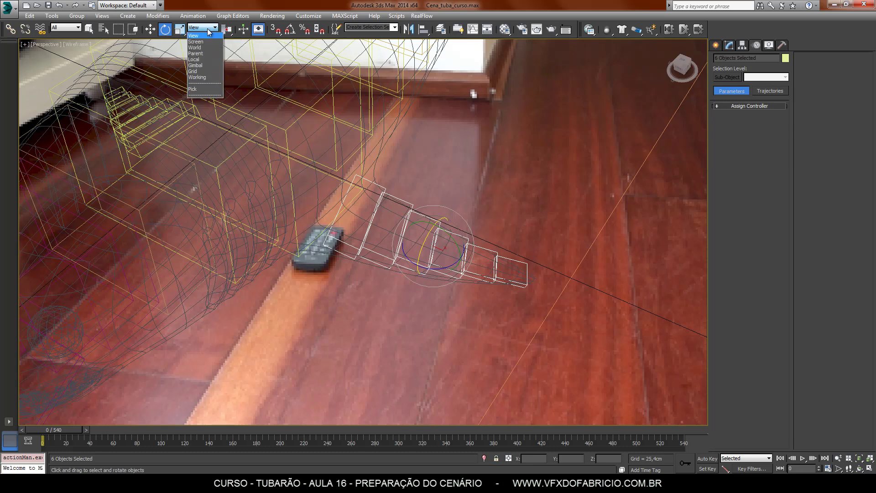
left_click(199, 60)
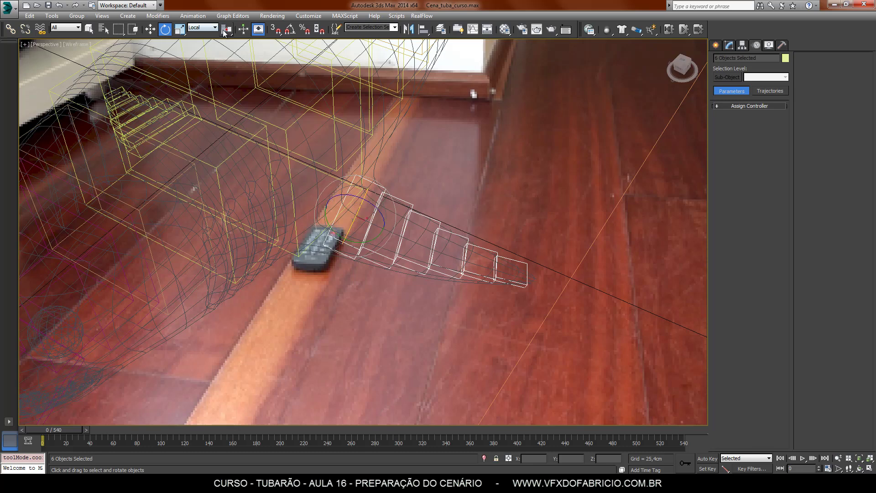
left_click_drag(228, 33, 226, 46)
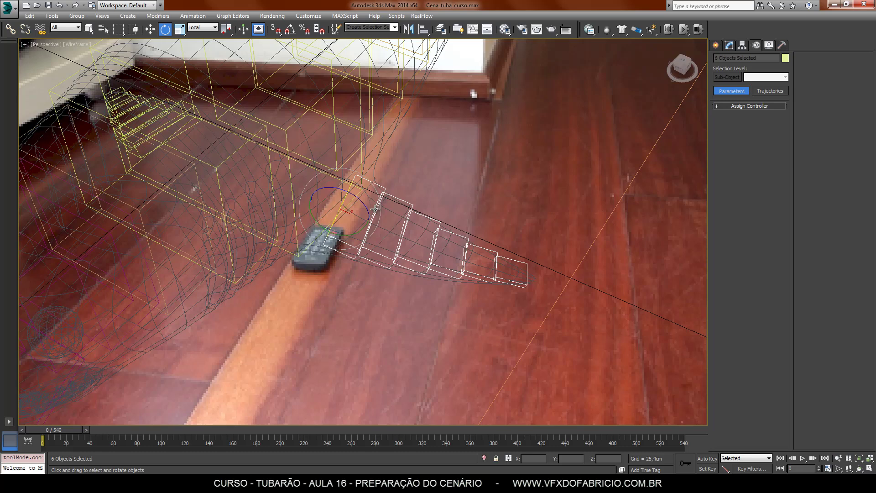
Rotate the left pectoral fin's bones in shaded view so the fin curves up off the floor.
mouse_move(363, 203)
left_mouse_down()
mouse_move(350, 220)
mouse_move(367, 215)
mouse_move(370, 225)
mouse_move(335, 228)
mouse_move(361, 197)
left_mouse_up()
key("F3")
middle_click_drag(367, 254, 395, 204, "alt")
left_click(396, 202)
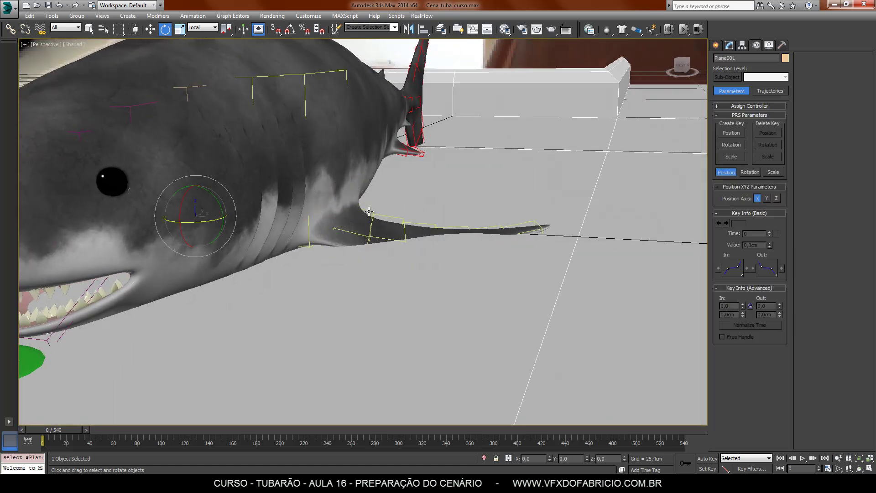
left_click(370, 211)
left_click_drag(364, 205, 401, 203)
double_click(399, 211)
left_click(435, 200)
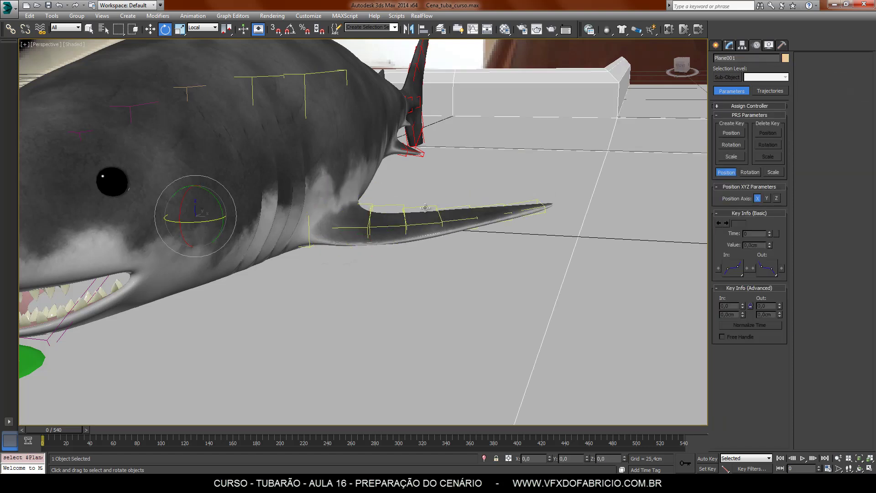
Adjust the left pectoral fin's outer bones, rotating one of them about -7 degrees around its local Z axis.
double_click(425, 208)
left_click_drag(429, 202, 433, 208)
left_click(428, 205)
left_click(465, 218)
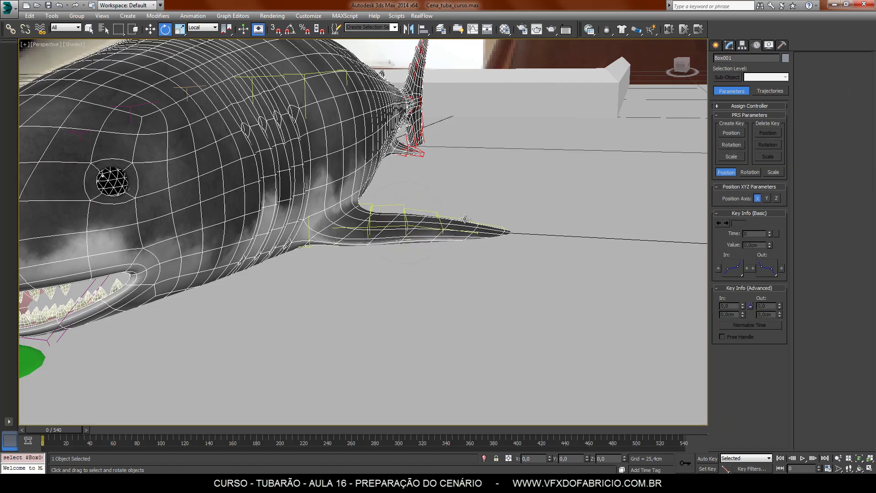
left_click(452, 228)
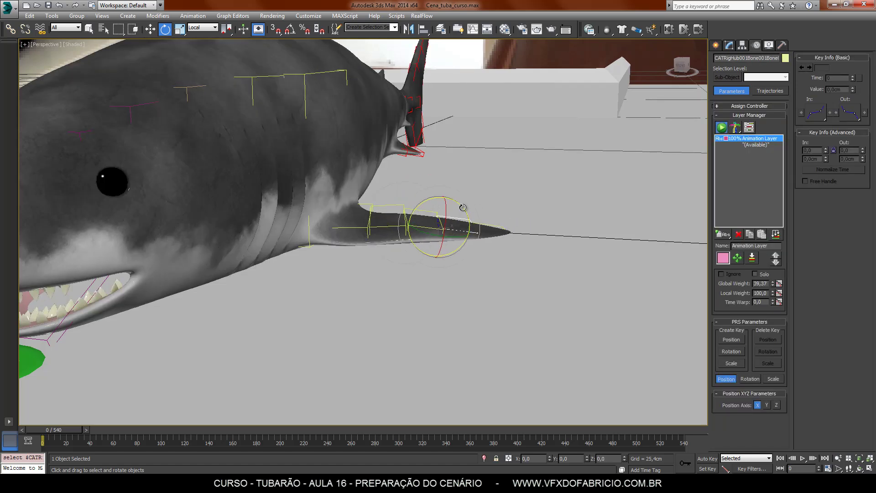
left_click_drag(461, 204, 461, 200)
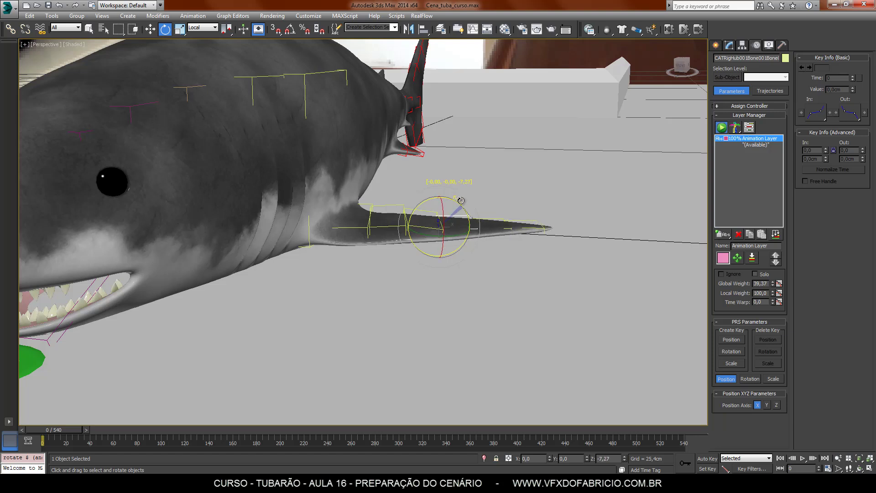
Fine-tune the rotation of the left pectoral fin's root bone, CATRigHub001Bone001.
left_click(360, 227)
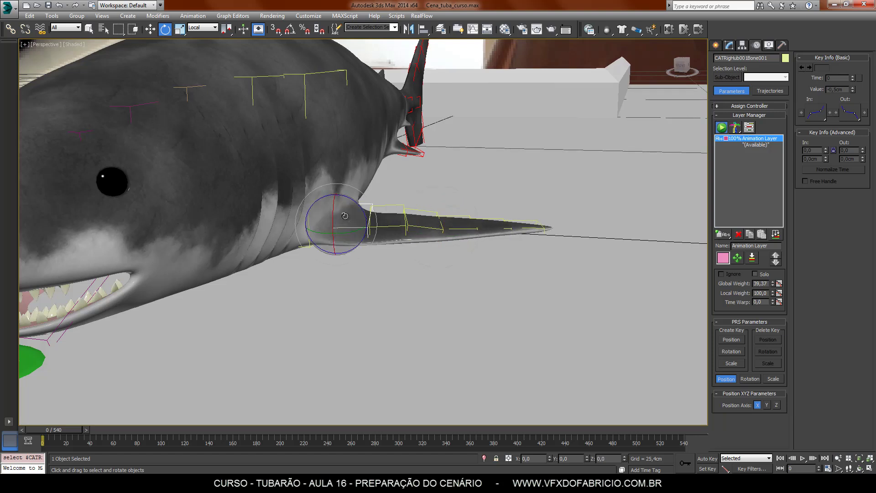
left_click_drag(345, 215, 344, 217)
left_click_drag(346, 217, 346, 216)
Rotate the right pectoral fin's root bone, CATRigHub001Bone002, so the fin extends outward above the floor.
middle_click_drag(510, 201, 507, 255, "alt")
left_click(310, 249)
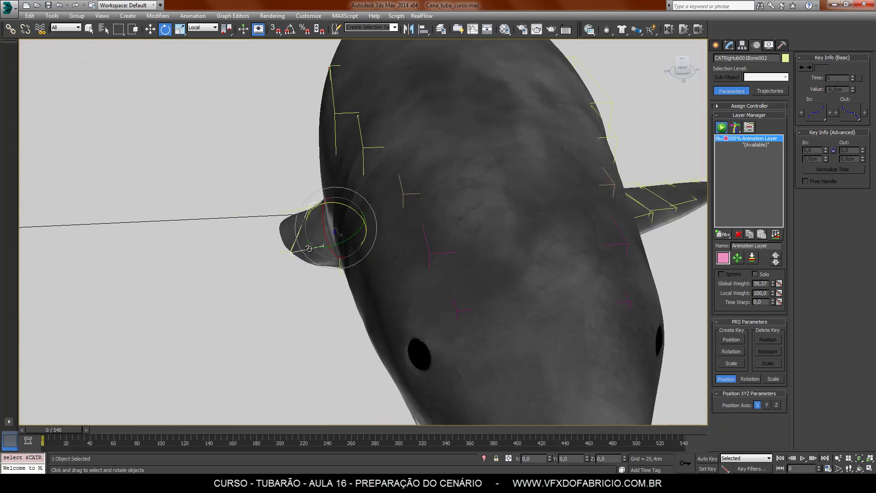
left_click_drag(340, 205, 331, 234)
middle_click_drag(331, 234, 351, 236, "alt")
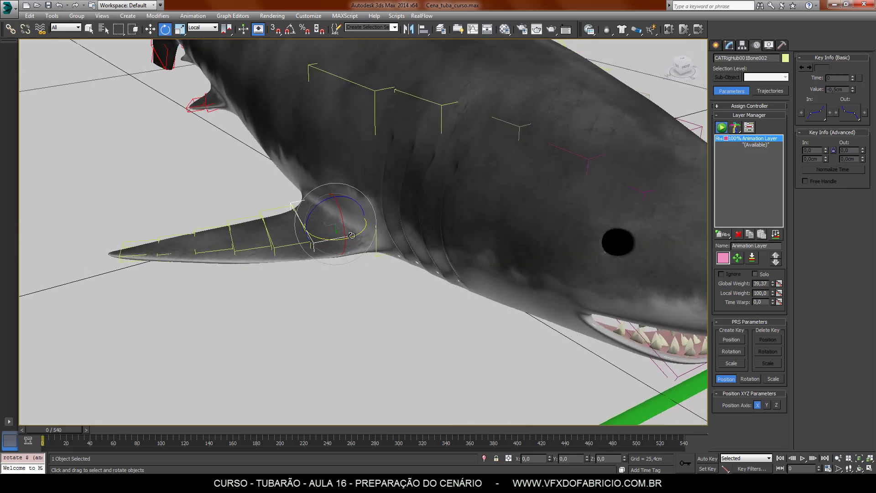
left_click_drag(336, 227, 335, 221)
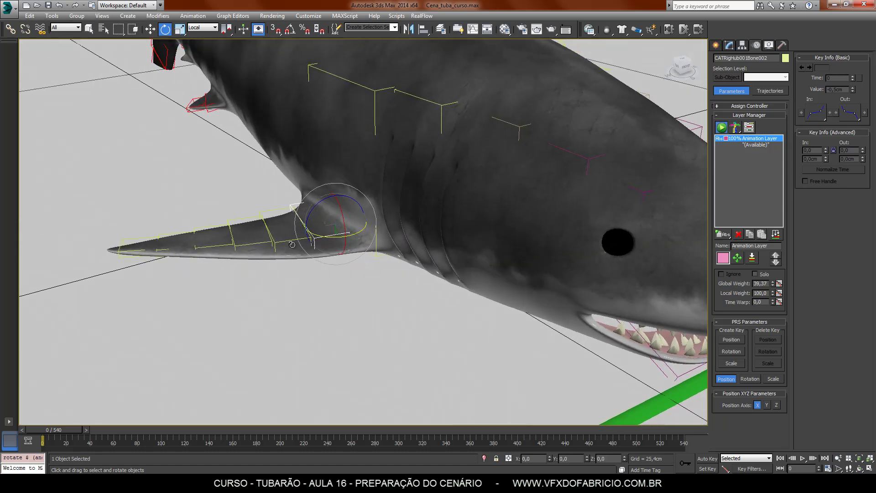
Rotate the right pectoral fin's middle bone and its two tip bones to curve the fin.
left_click(242, 244)
middle_click_drag(264, 294, 263, 248, "alt")
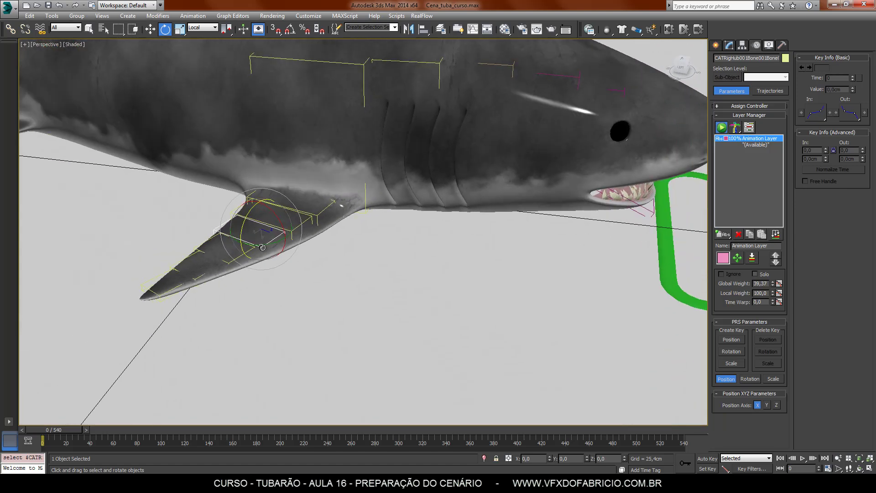
left_click_drag(259, 234, 201, 286)
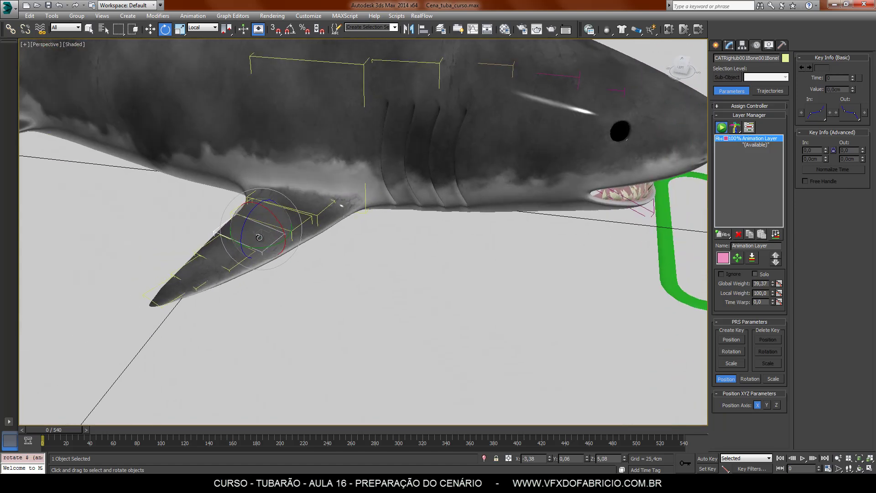
left_click(198, 287)
double_click(204, 275)
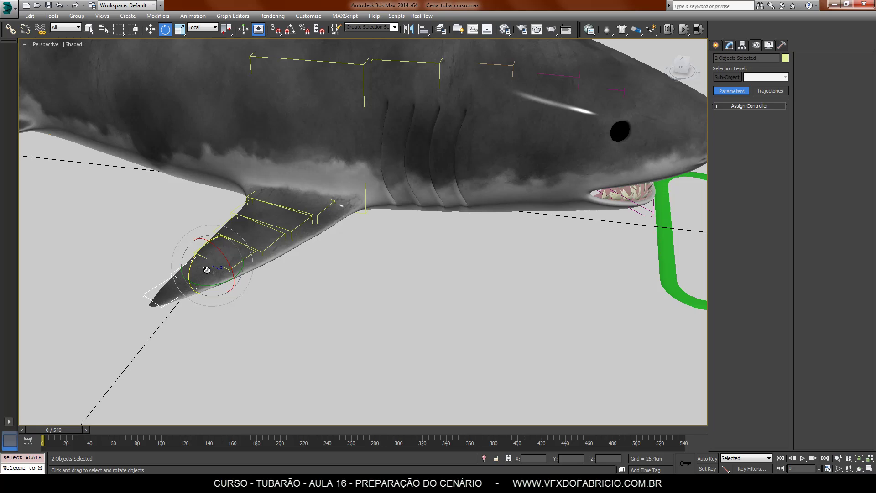
left_click_drag(208, 273, 207, 270)
Restrict the selection filter to CAT Bone and test it with a region selection over the shark's rear body.
middle_click_drag(356, 307, 229, 281, "alt")
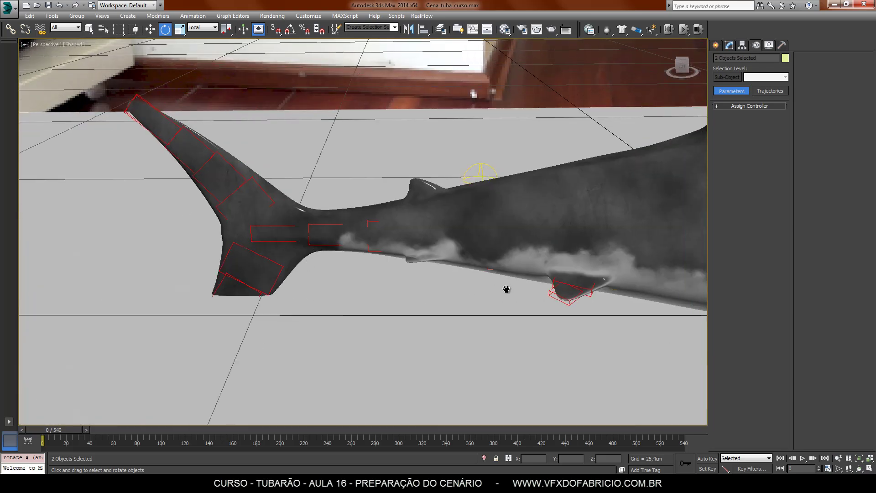
middle_click_drag(507, 290, 397, 369)
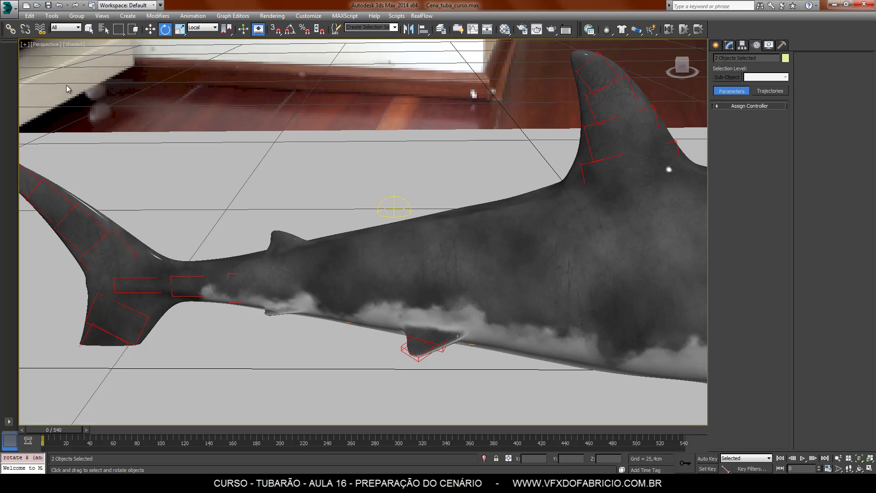
left_click(67, 28)
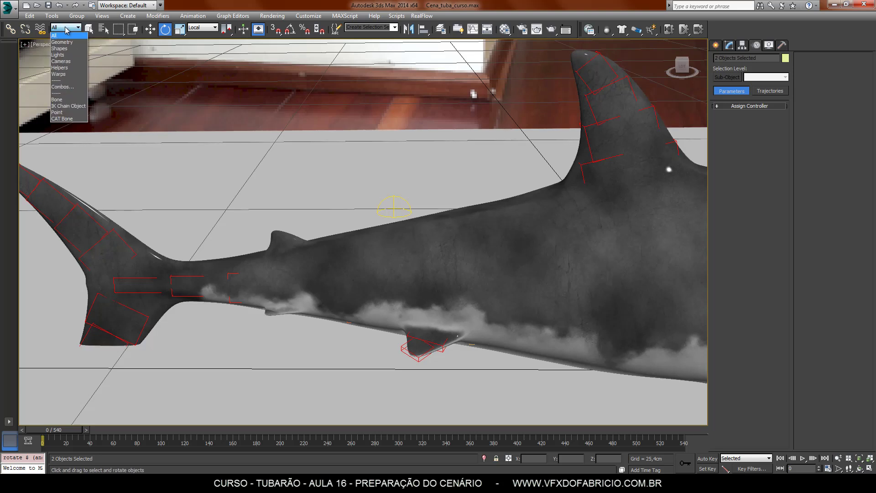
left_click(69, 118)
left_click_drag(307, 128, 585, 371)
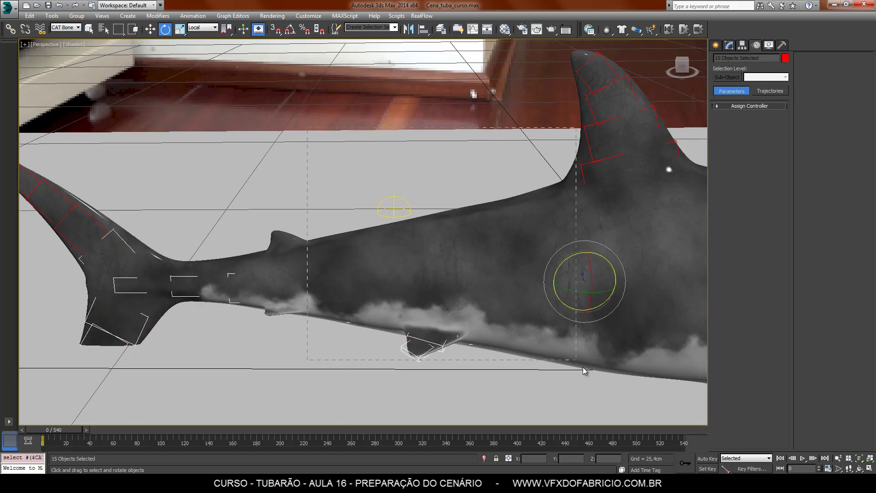
left_click(449, 388)
Select the nine spine bones running from the shark's mid-body to its tail in wireframe display.
key("F3")
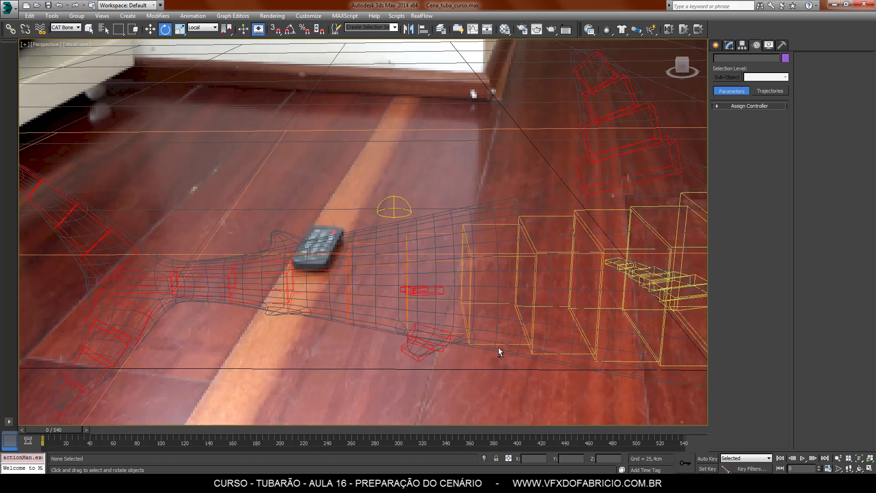
middle_click_drag(498, 347, 466, 252)
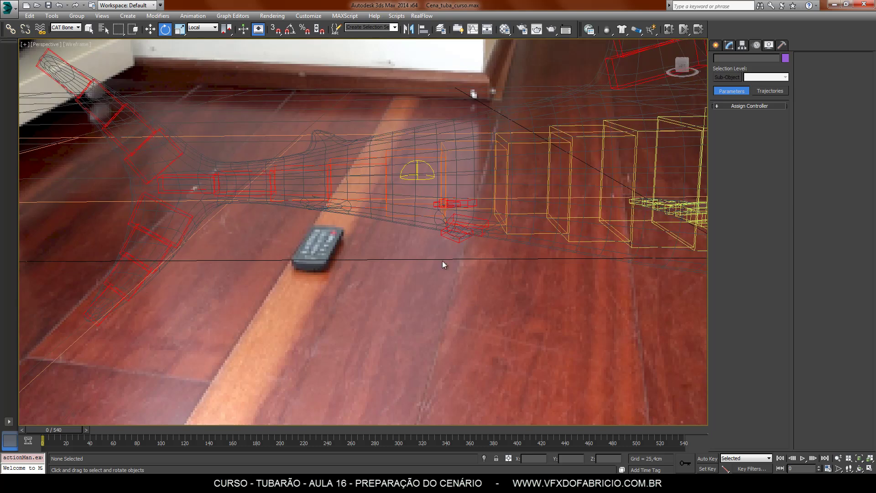
scroll(439, 247, "down", 5)
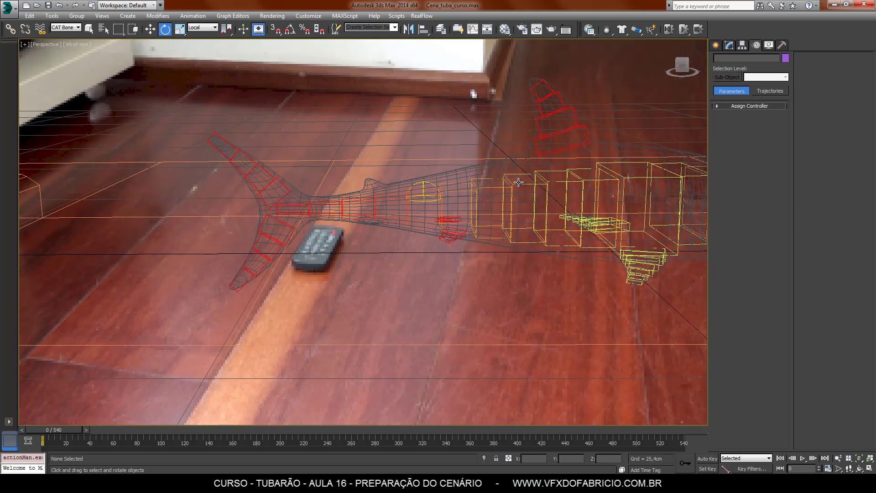
left_click_drag(519, 166, 447, 187)
left_click_drag(304, 208, 304, 207)
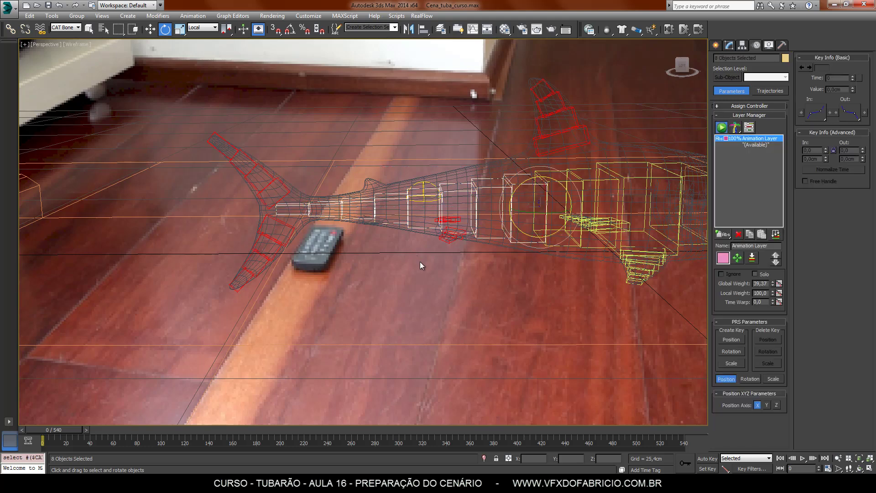
left_click(576, 185, "ctrl")
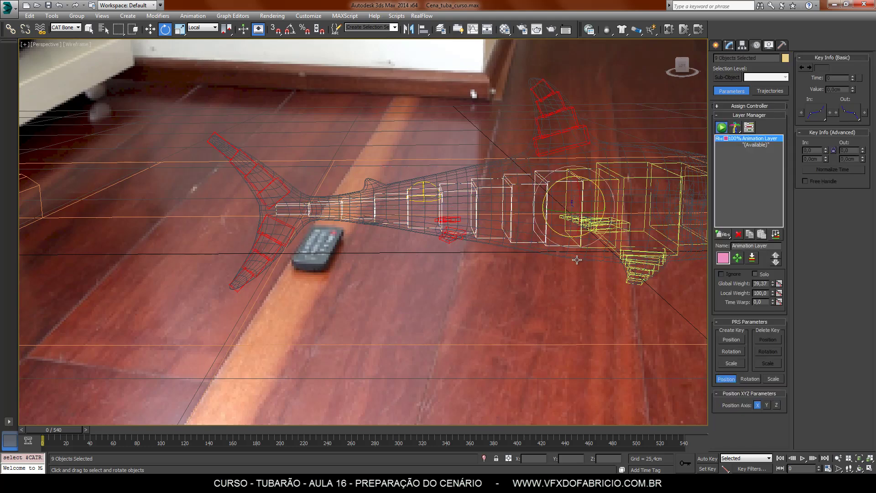
Rotate the selected spine bones in the shaded Camera_1 view so the shark's rear body and tail curve sideways.
key("F3")
mouse_move(502, 297)
middle_mouse_down("alt")
mouse_move(574, 319)
mouse_move(593, 347)
mouse_move(466, 286)
mouse_move(475, 292)
middle_mouse_up("alt")
key("c")
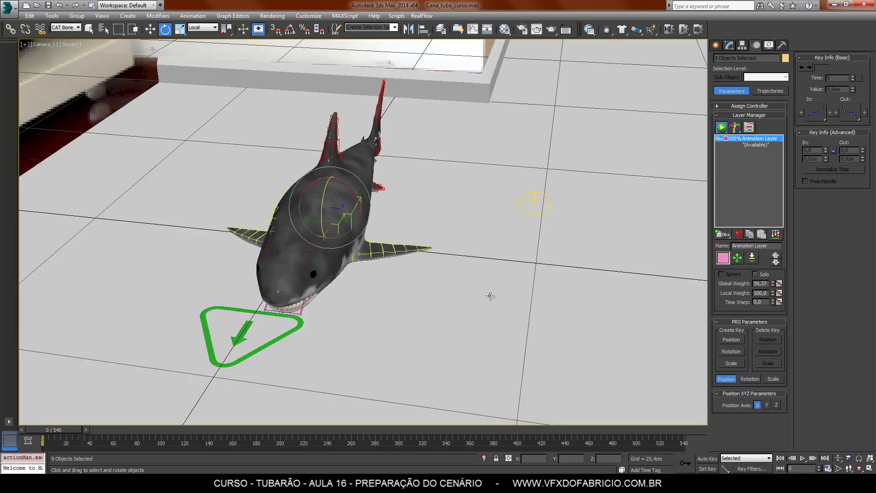
left_click_drag(345, 220, 301, 229)
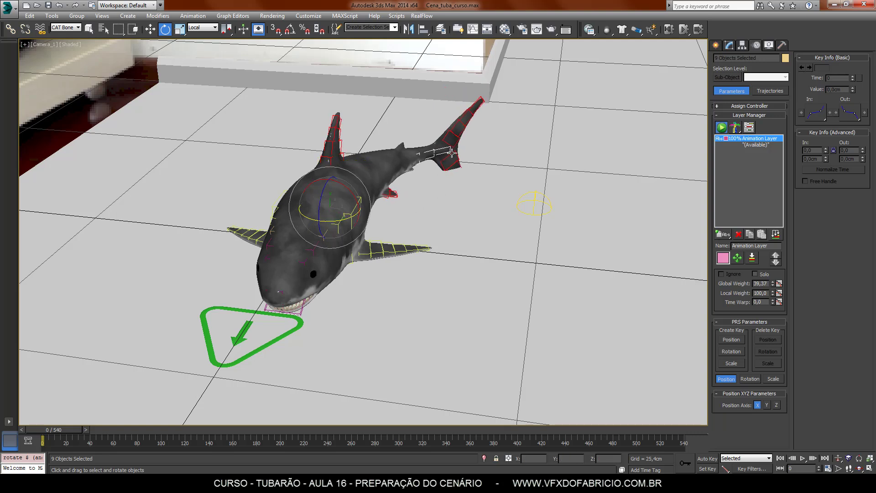
left_click_drag(336, 195, 325, 178)
left_click_drag(339, 215, 341, 189)
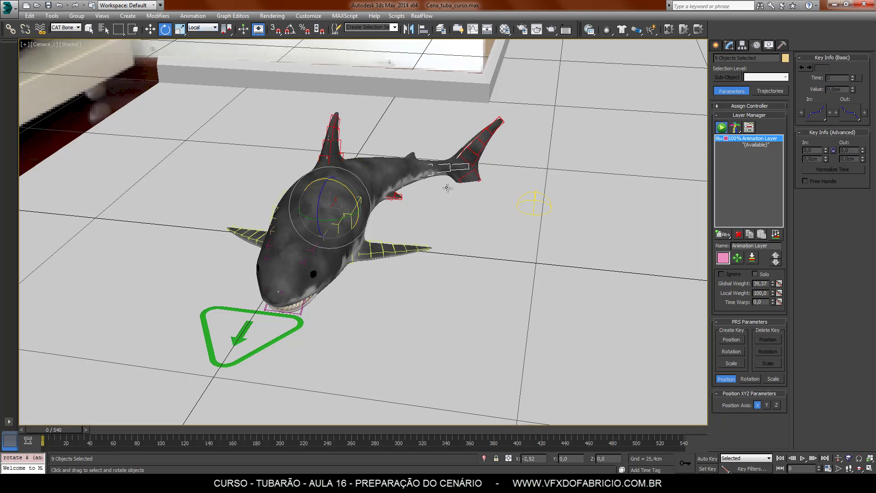
Rotate the bone chain of the tail fin's lower lobe to bend it outward, and clear the selection.
left_click(469, 191)
double_click(469, 186)
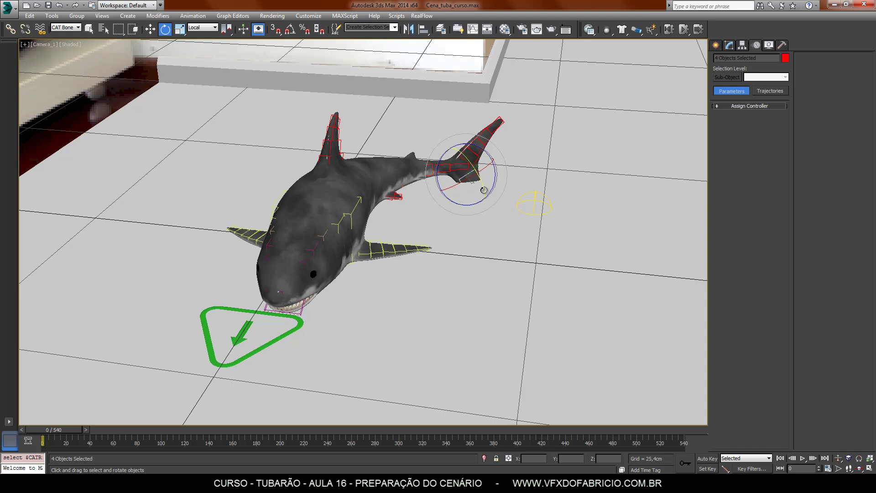
left_click_drag(485, 188, 467, 170)
left_click(452, 241)
left_click(461, 181)
left_click(465, 264)
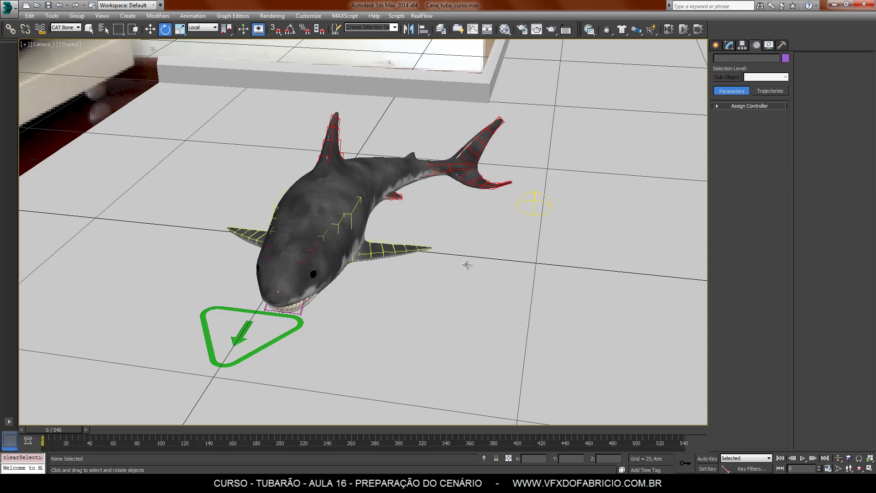
Rotate the outer bones of the tail fin's lower lobe about their local Y axis to refine its curve, and deselect them.
double_click(479, 185)
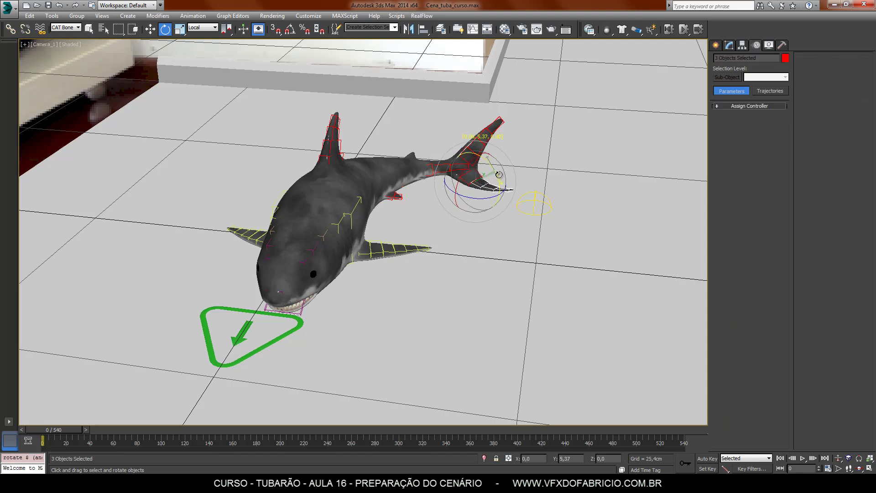
double_click(494, 189)
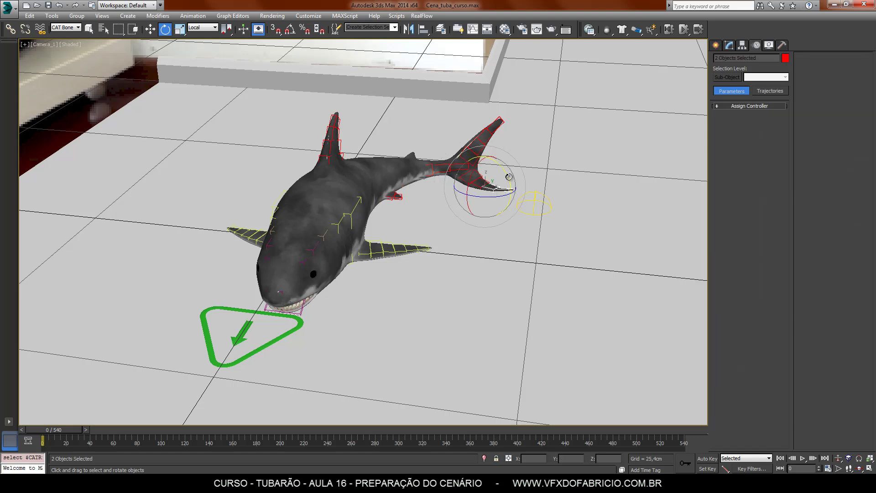
left_click_drag(509, 177, 509, 181)
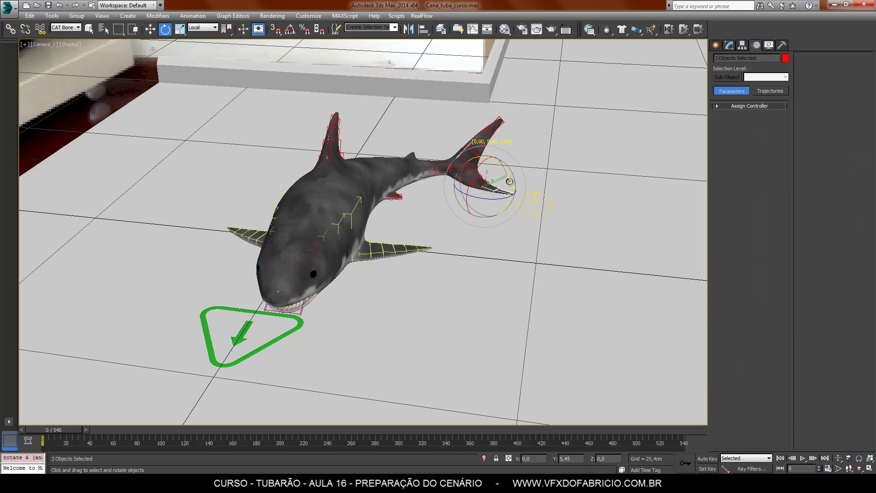
left_click(463, 284)
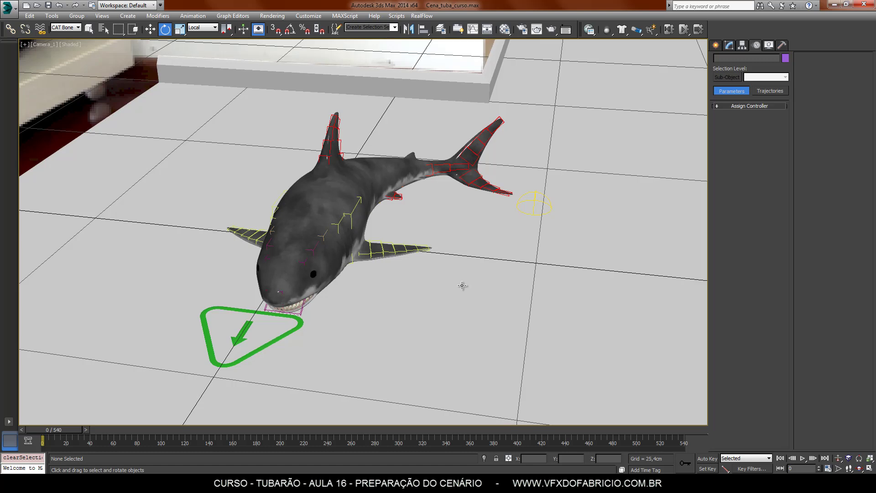
Switch the Camera_1 view to Realistic shading and render the frame to check the posed shark against the wooden floor.
left_click(70, 44)
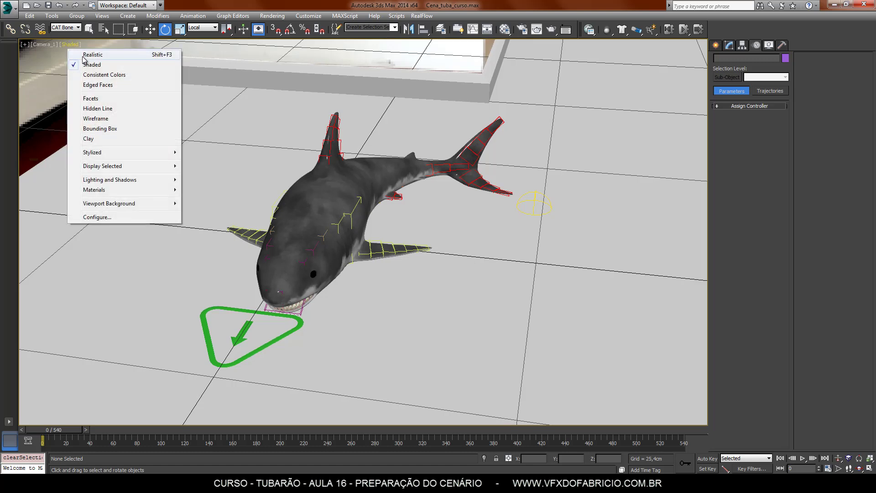
left_click(91, 55)
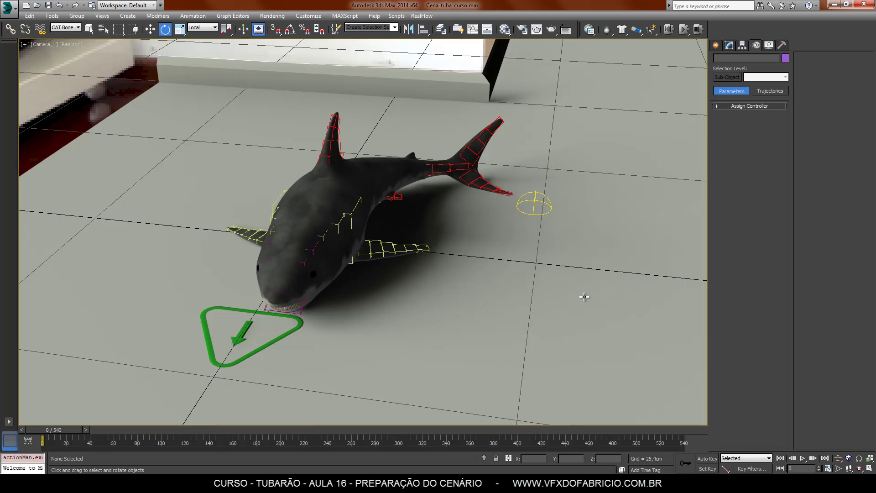
key("shift+q")
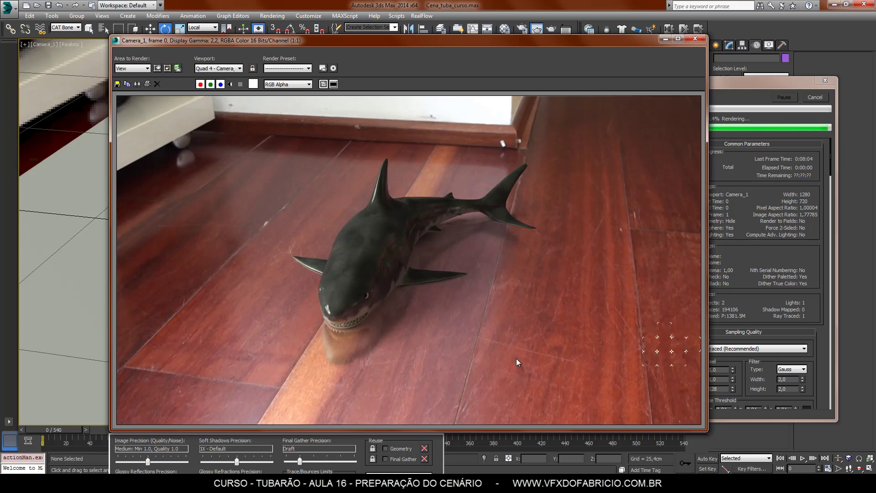
left_click_drag(352, 42, 383, 22)
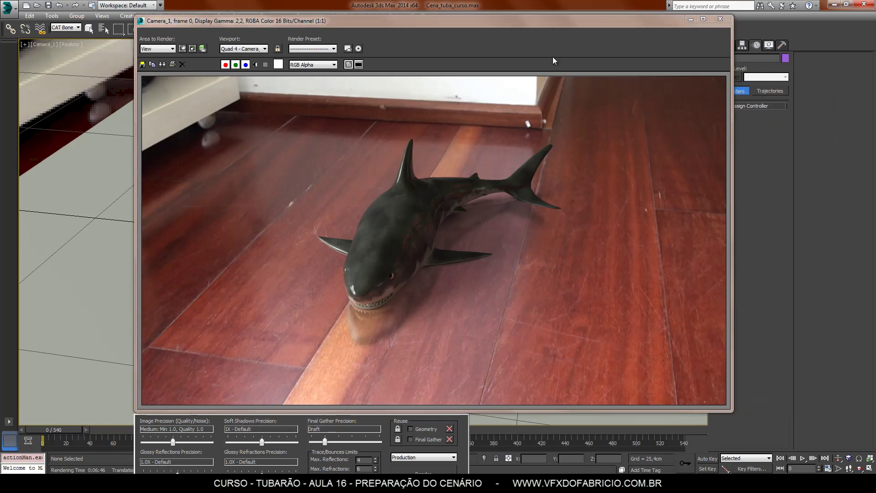
left_click_drag(538, 20, 485, 26)
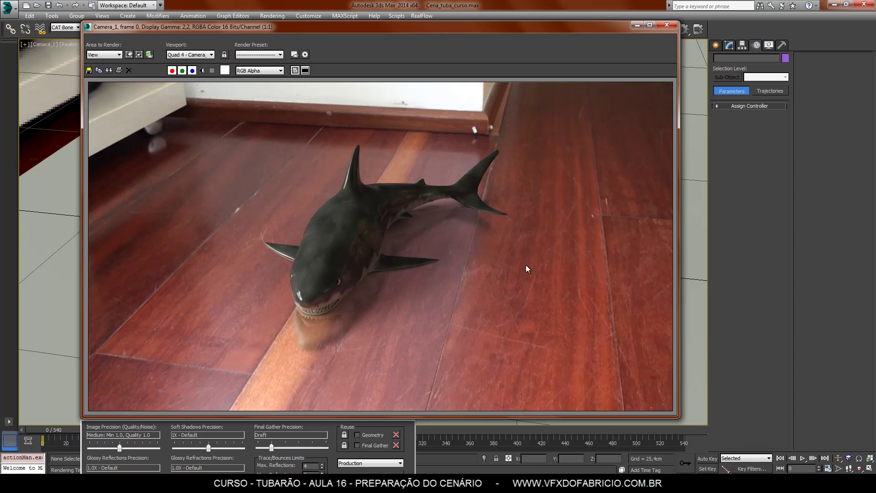
Inspect the render's alpha channel, return to the colour image, and close the rendered frame.
left_click(202, 70)
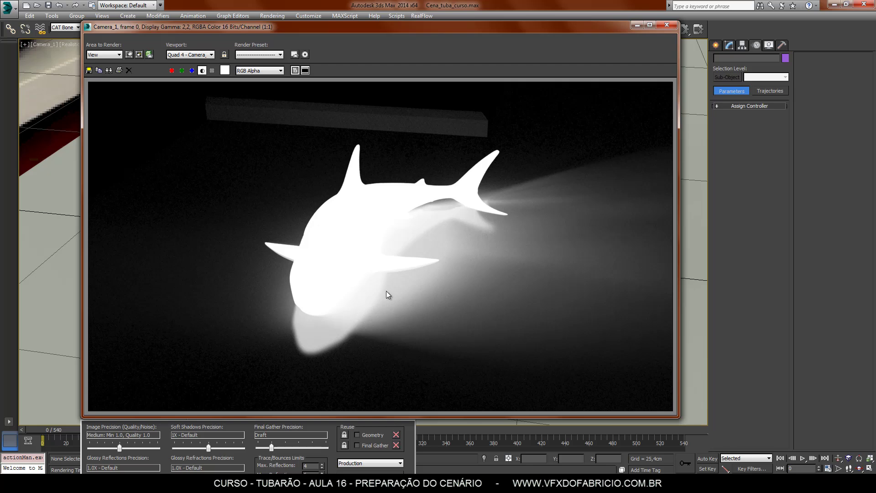
left_click(202, 70)
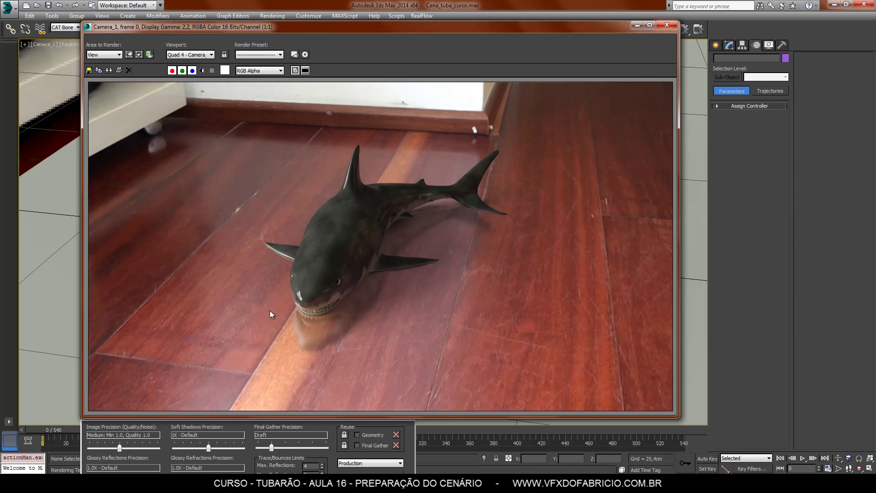
left_click(666, 25)
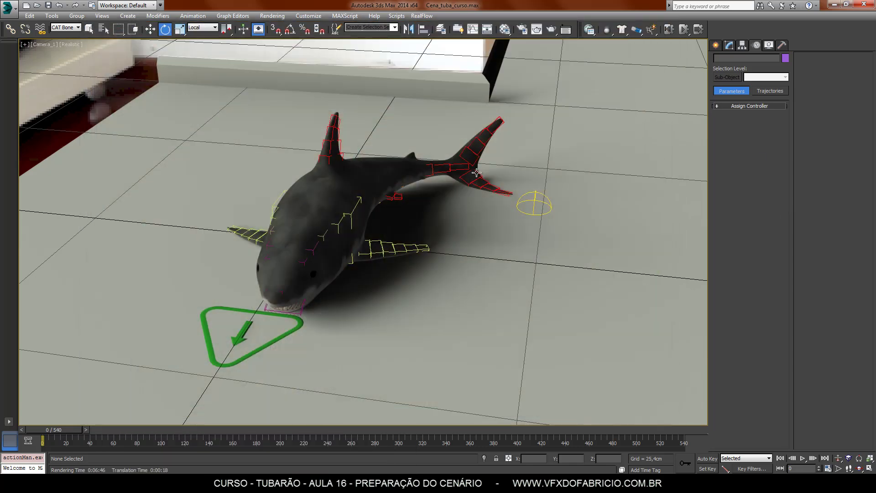
Set the selection filter to All and pick the shark's Multi/Sub-Object material into the second Material Editor sample slot.
key("m")
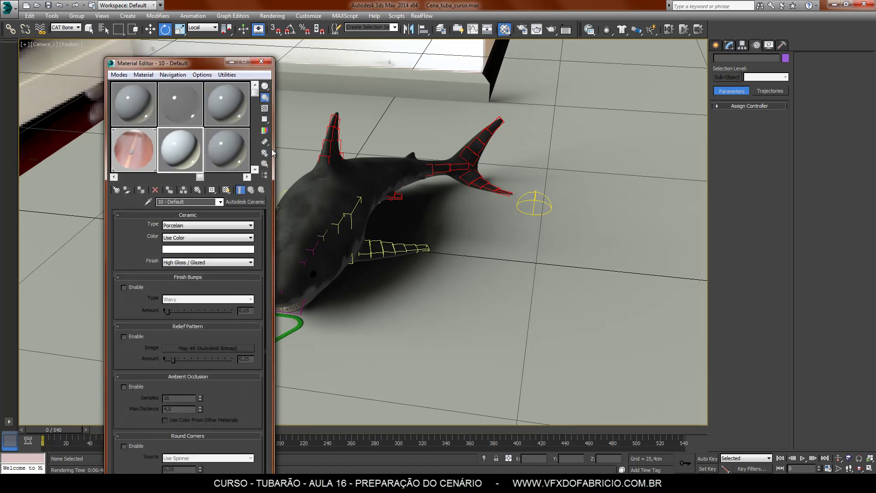
left_click_drag(178, 69, 644, 17)
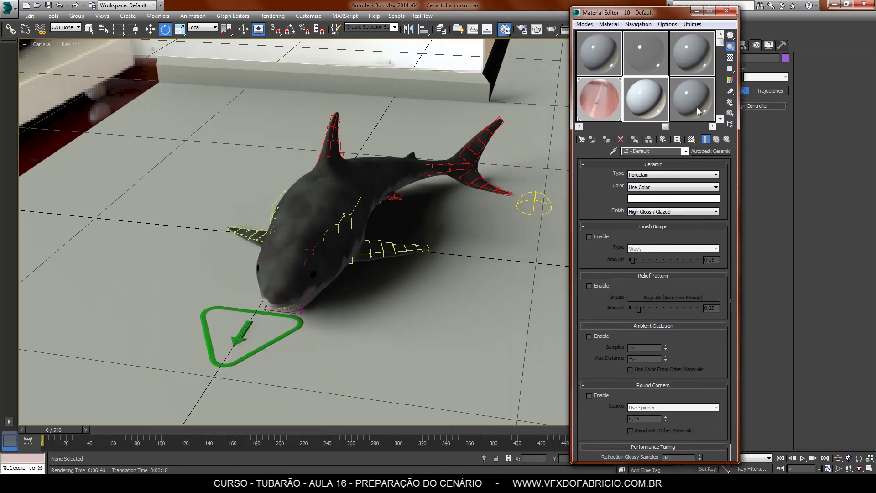
left_click(648, 57)
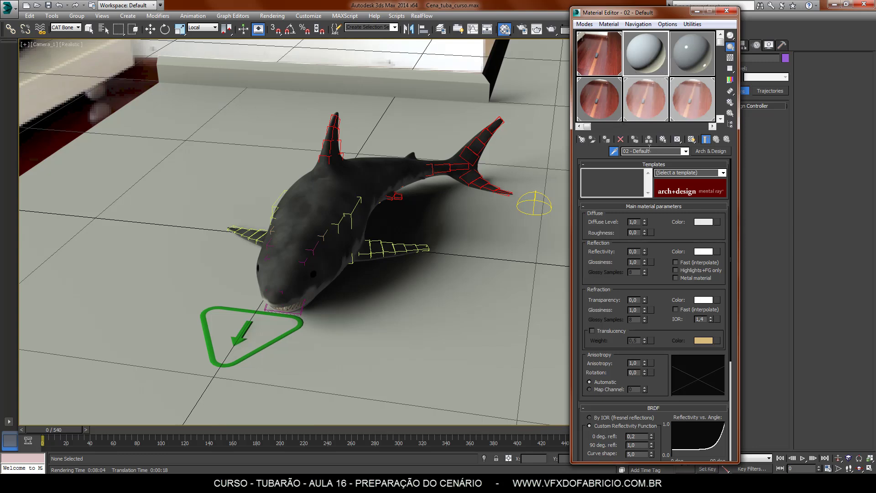
left_click(615, 152)
left_click(77, 28)
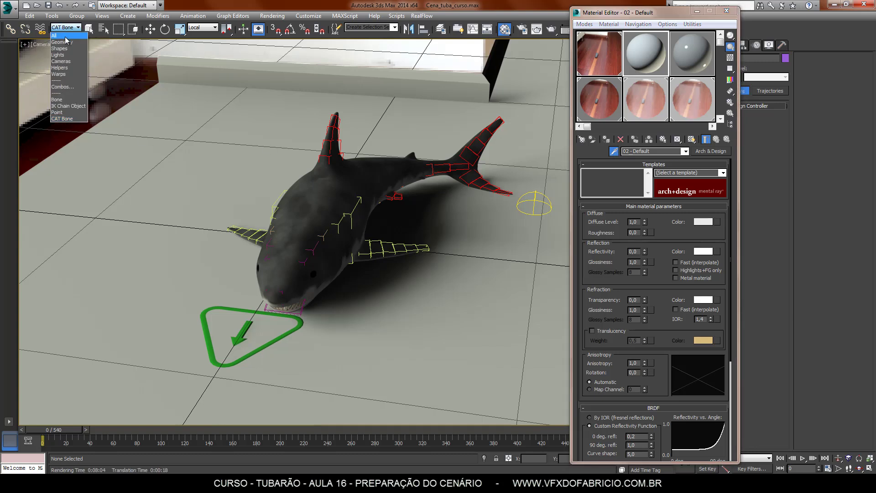
left_click(65, 36)
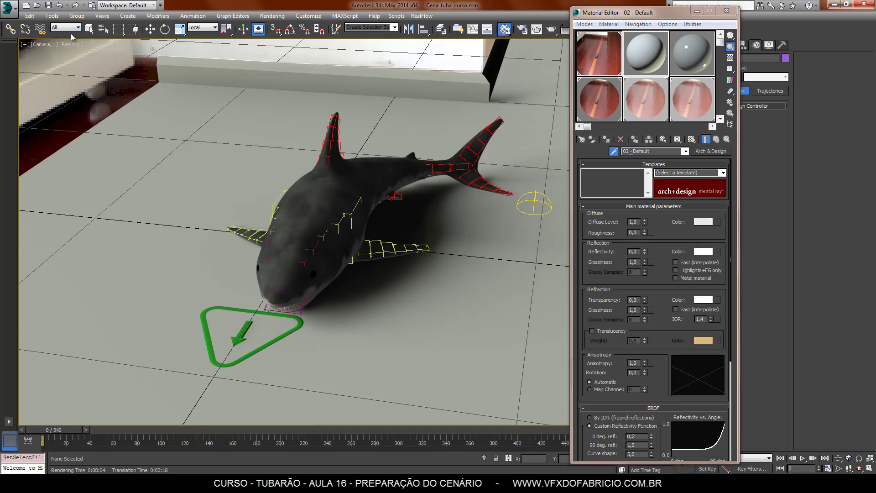
left_click(293, 184)
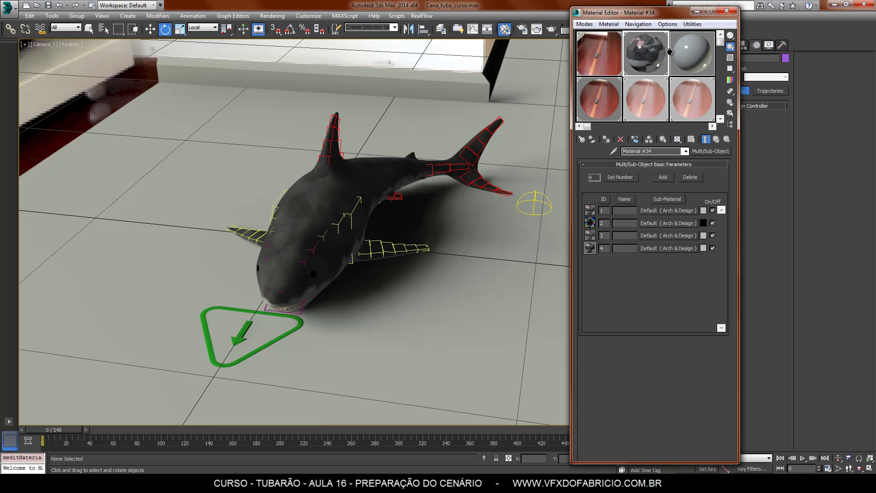
Open the shark material's first sub-material and examine its reflection settings and enlarged sample preview.
left_click(664, 210)
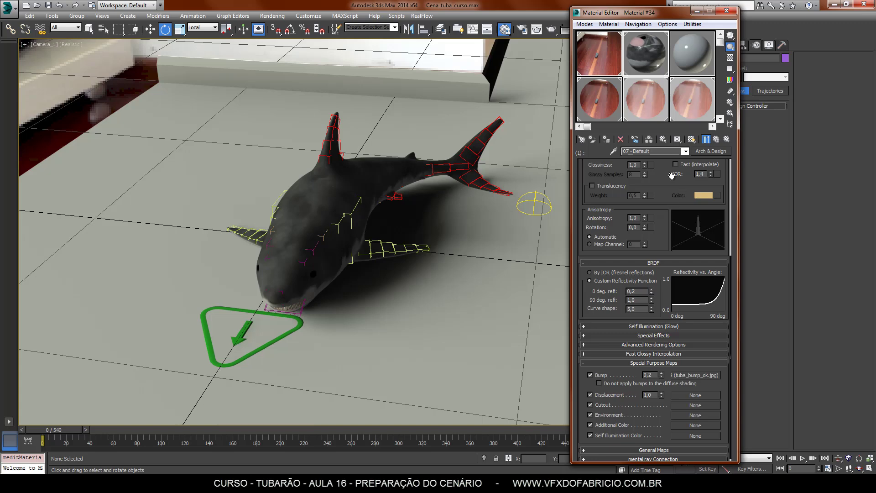
left_click_drag(669, 175, 651, 307)
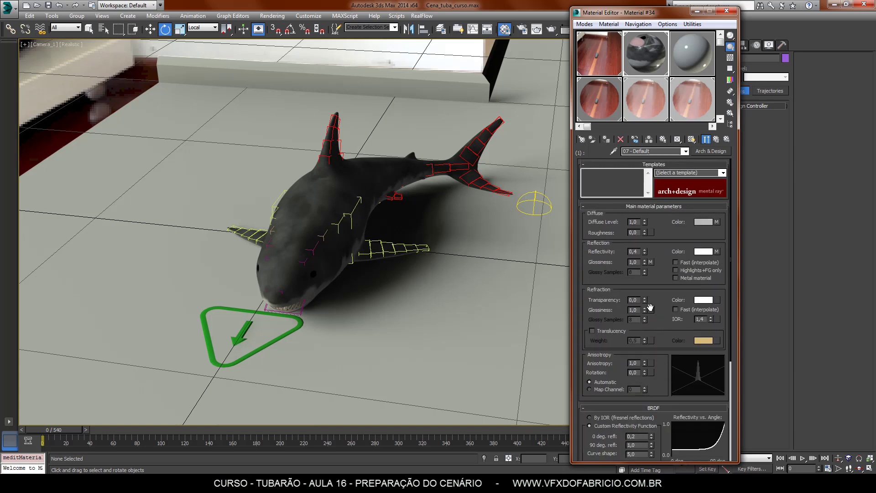
double_click(651, 48)
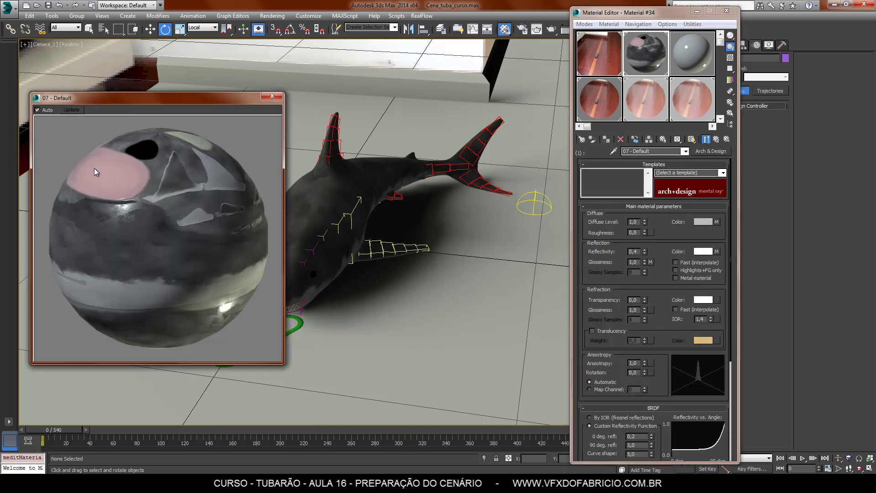
left_click(274, 96)
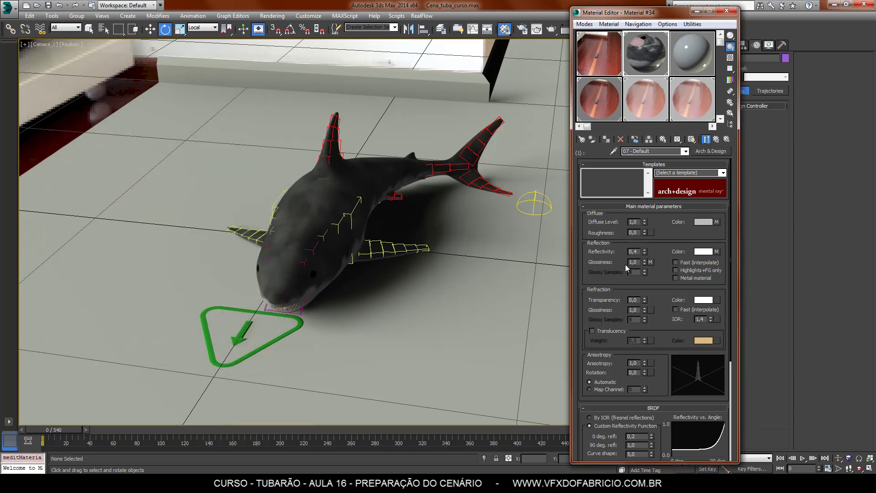
Set the Output Amount of the glossiness map tuba_brilho_ok.jpg to 1,0, checking the highlight in the enlarged sample preview.
left_click(651, 262)
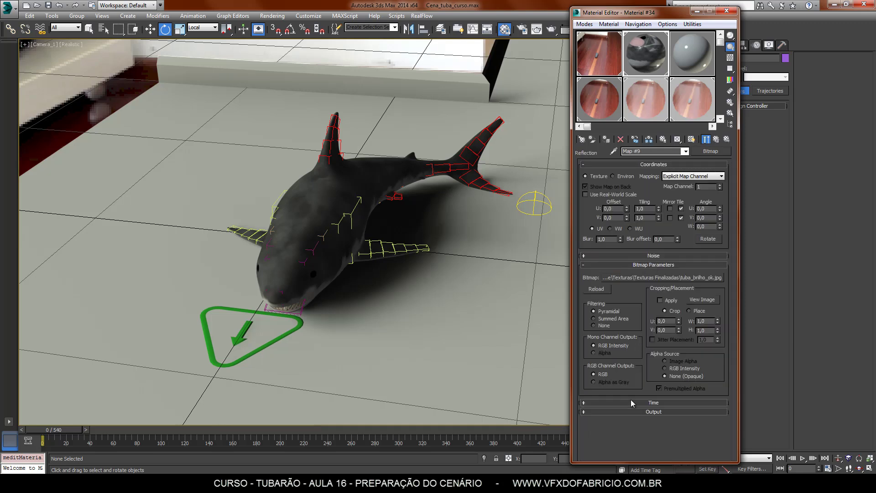
left_click(653, 411)
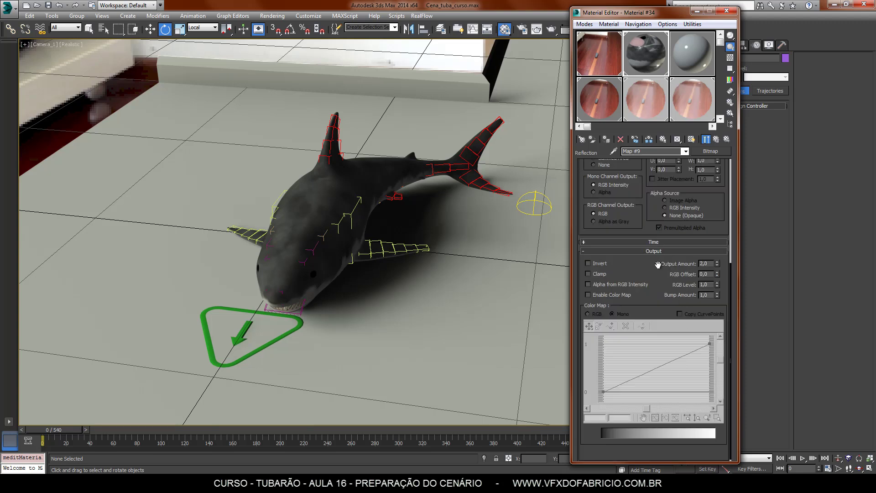
left_click_drag(658, 265, 660, 294)
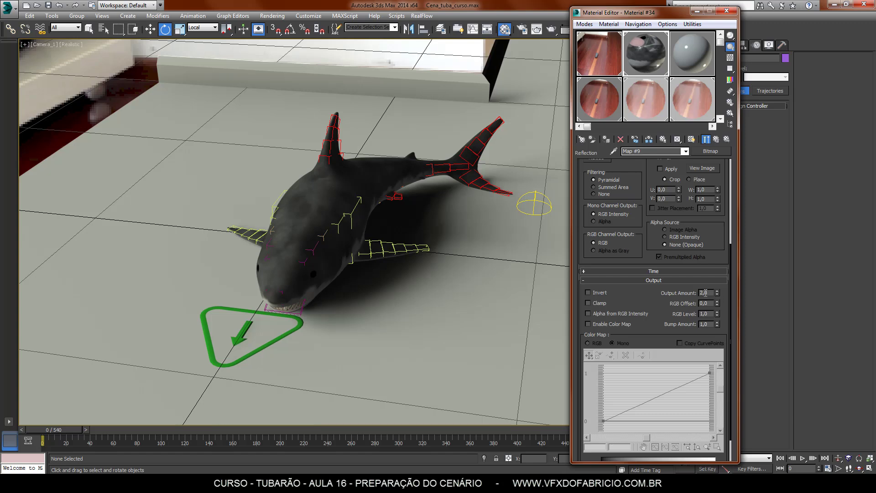
double_click(643, 53)
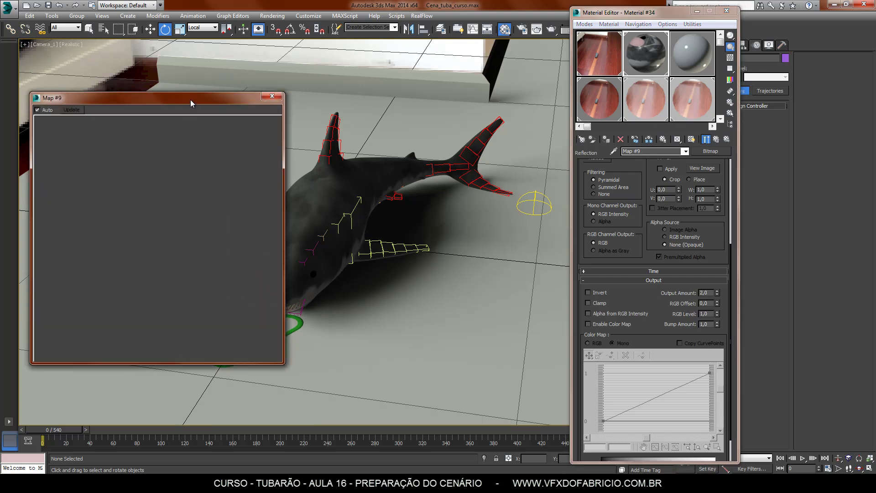
left_click_drag(190, 99, 377, 95)
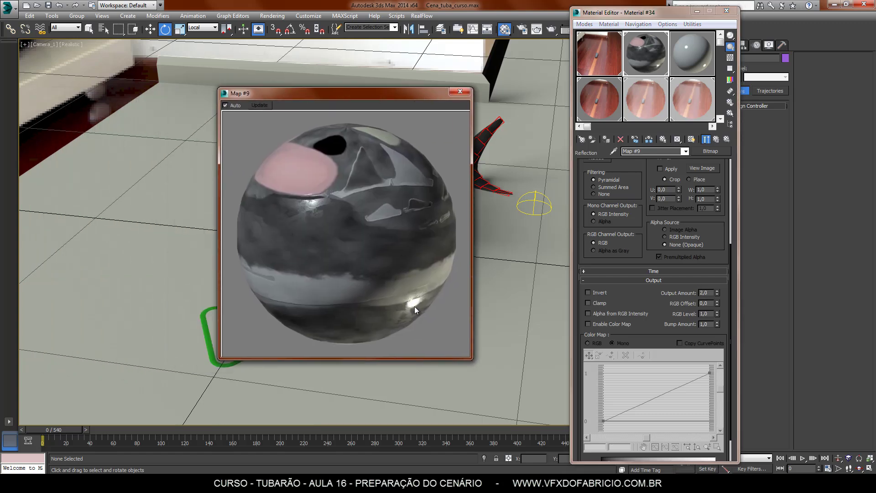
left_click_drag(708, 292, 671, 291)
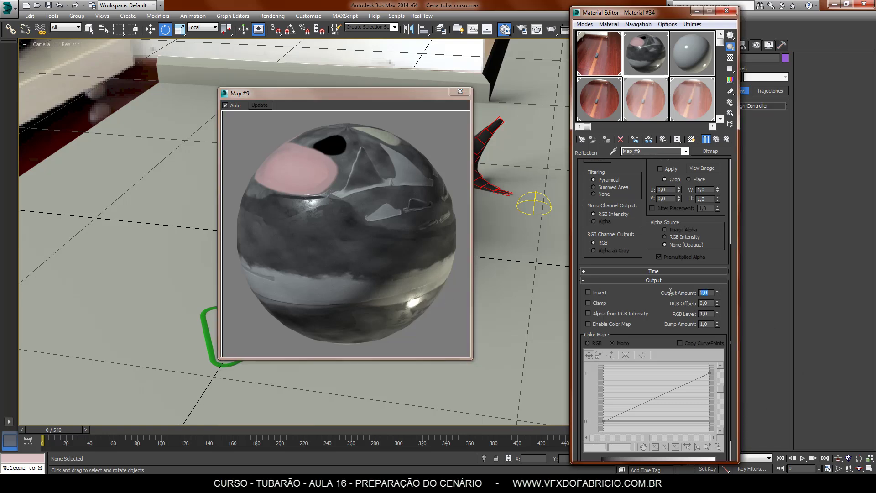
key("Return")
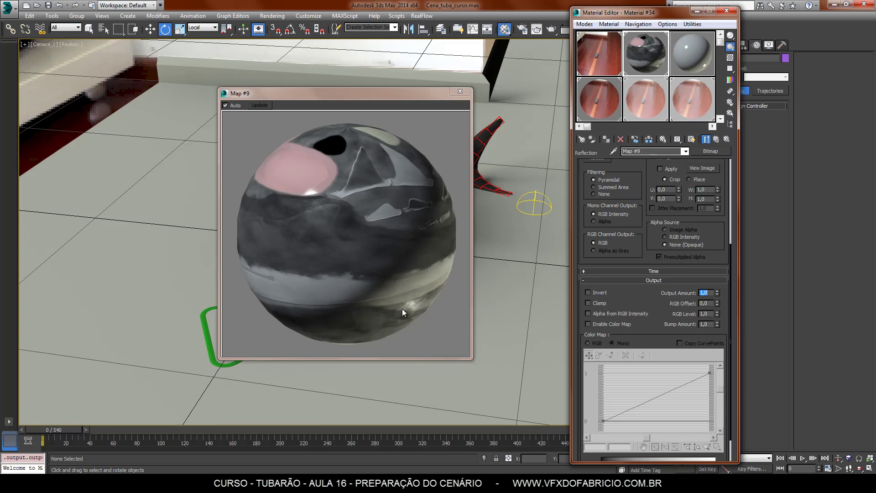
left_click(460, 91)
Set the render area to Region, fit it around the shark's head, and render that region.
left_click(537, 30)
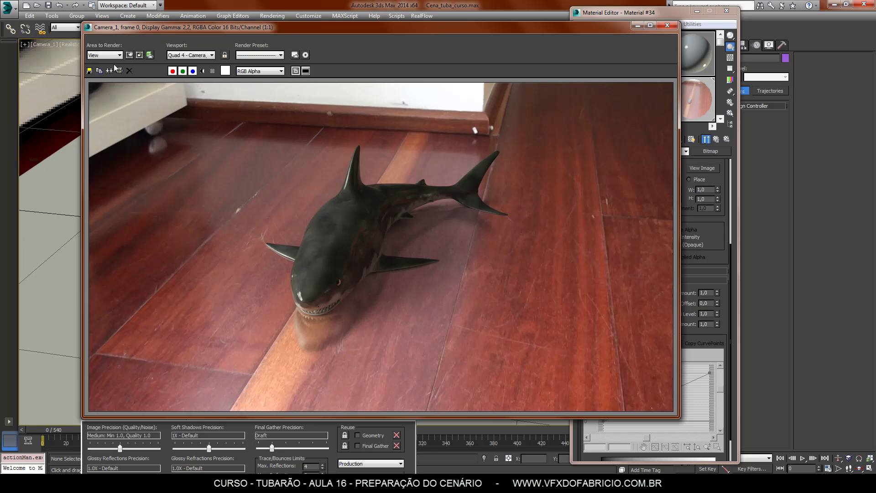
left_click(104, 55)
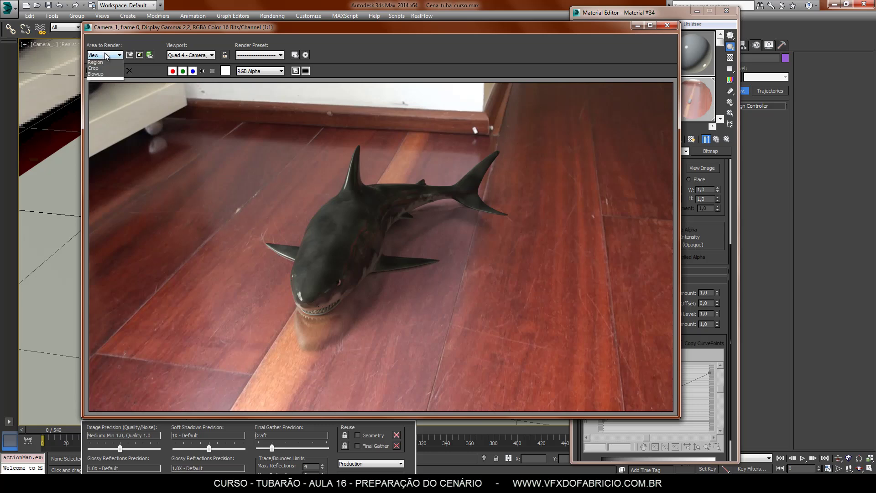
left_click(105, 76)
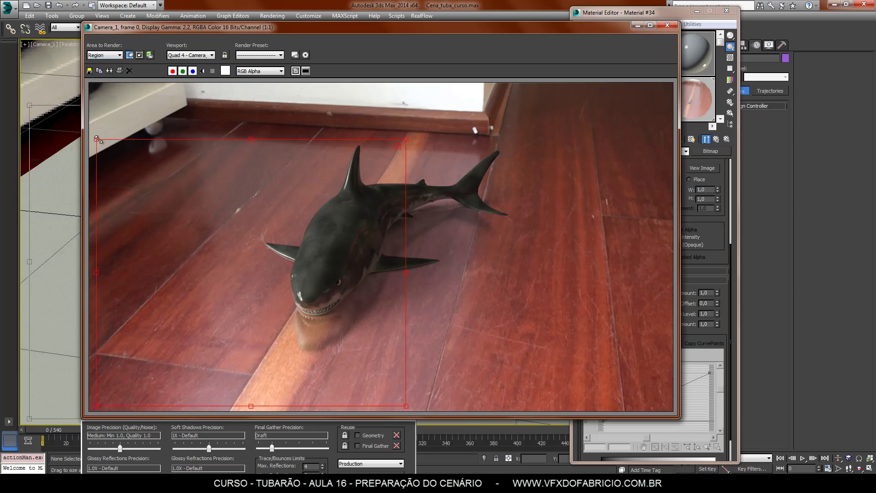
left_click_drag(196, 319, 293, 288)
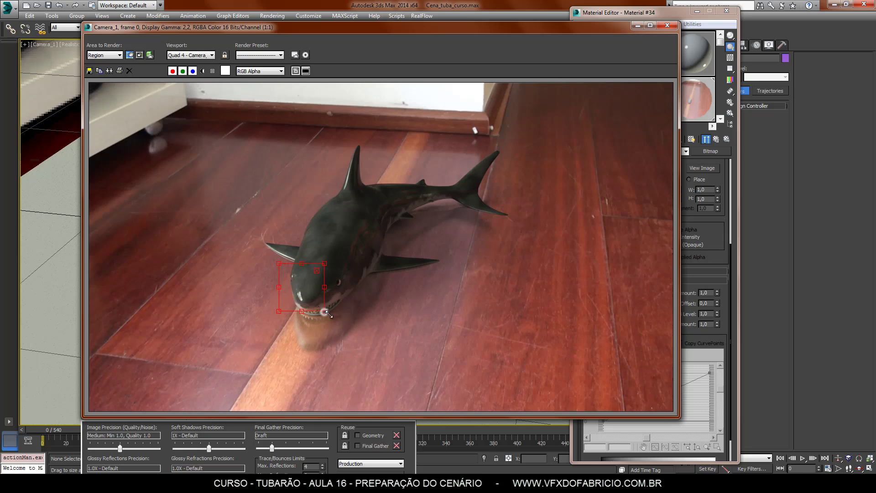
left_click_drag(325, 311, 355, 319)
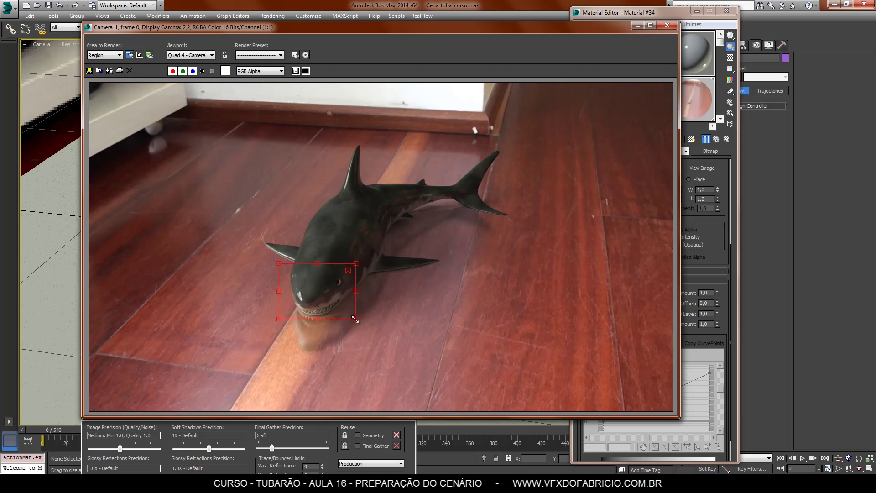
left_click(378, 470)
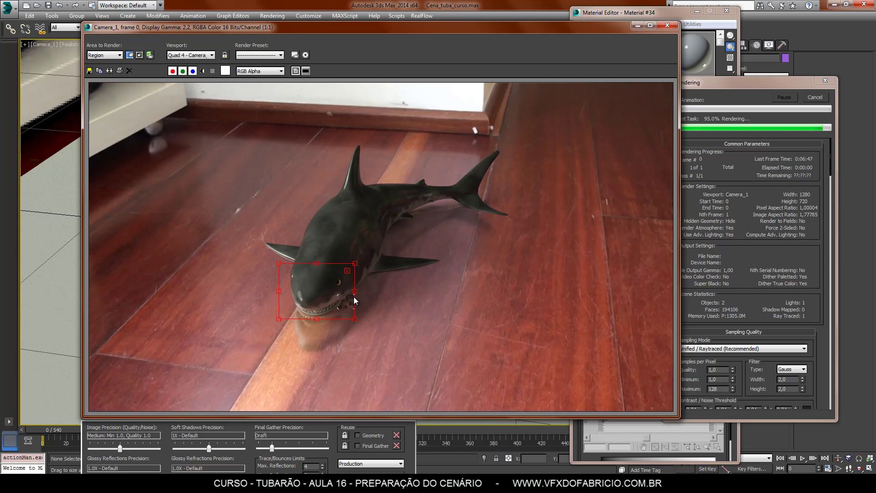
Enlarge the render region upward, shift it over the shark's head and back, and close the rendered frame.
left_click_drag(317, 263, 319, 201)
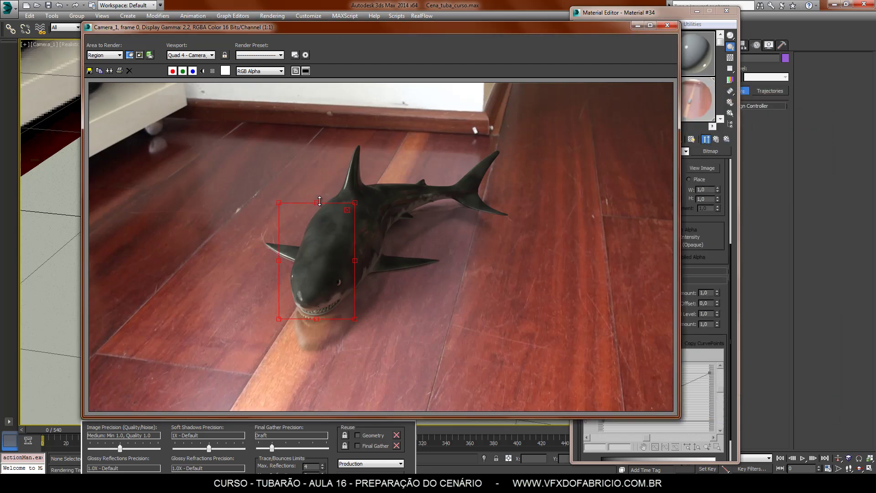
left_click_drag(334, 274, 318, 257)
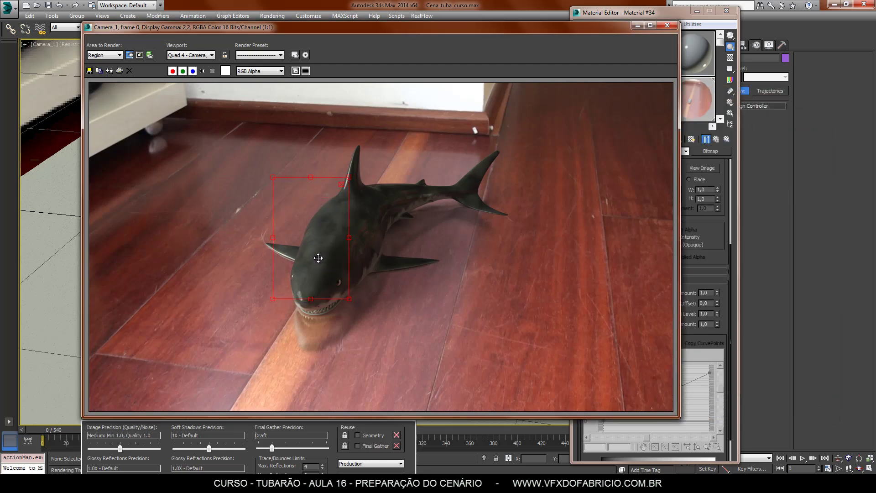
left_click(667, 25)
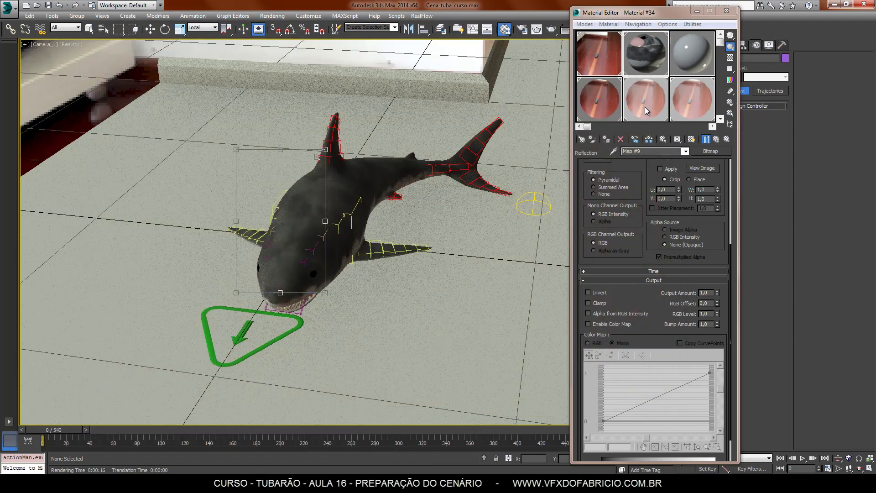
Open the environment map's Environment/Reflections bitmap 4.hdr and show the image itself in its sample slot.
left_click(694, 107)
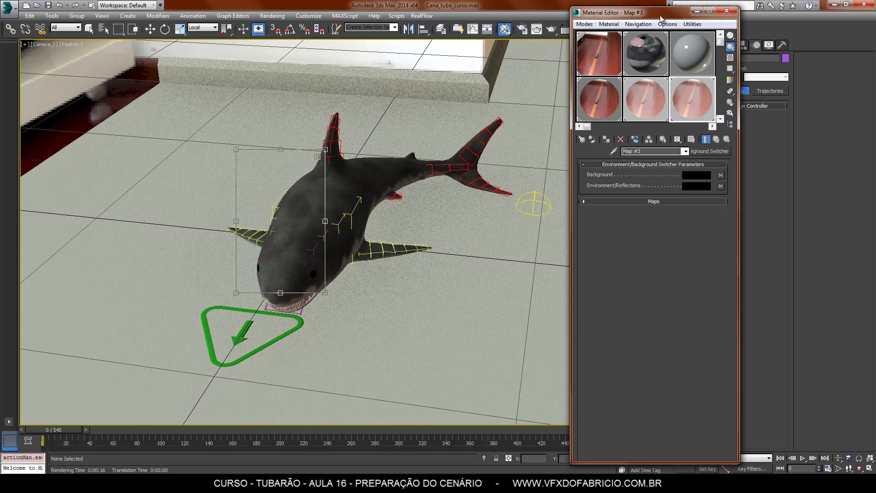
left_click_drag(666, 13, 608, 23)
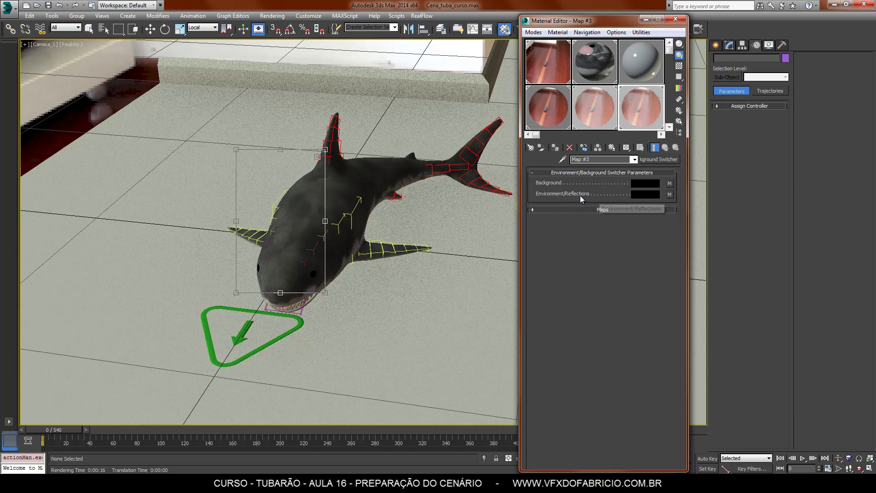
left_click(669, 194)
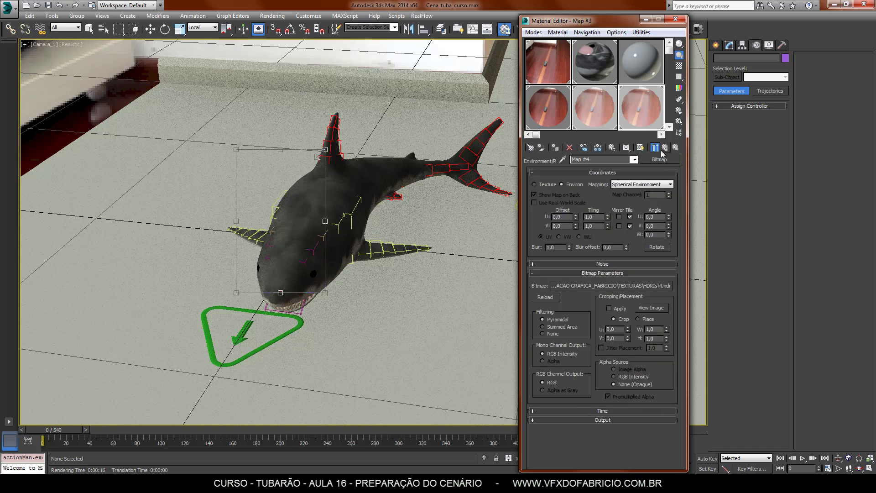
left_click(657, 149)
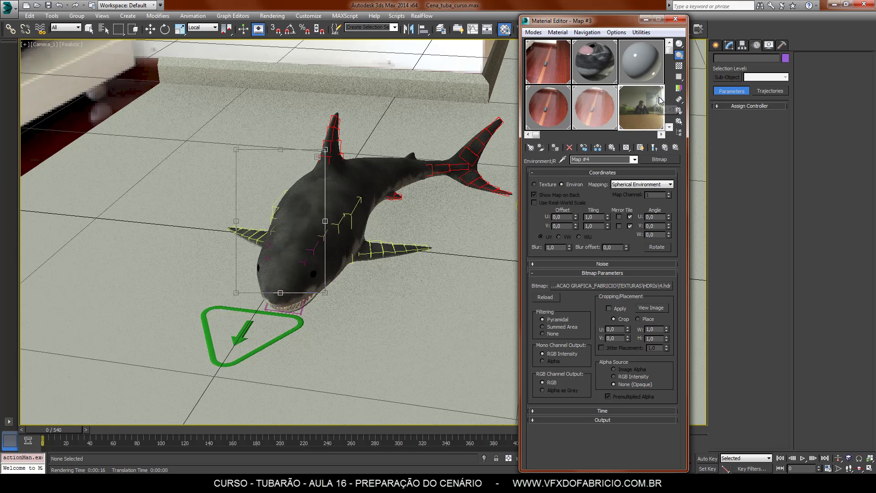
Shift the HDR bitmap's U Offset to turn the environment lighting, and render the region over the shark's head and back.
left_click(575, 228)
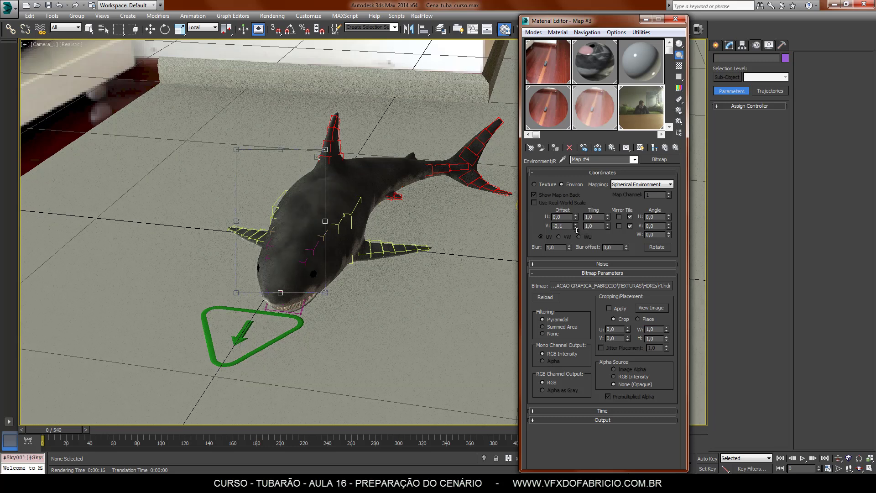
right_click(576, 228)
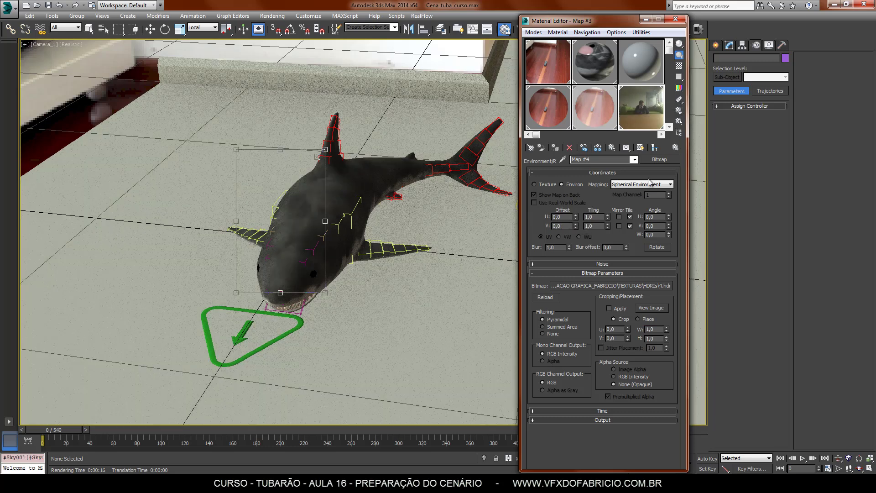
left_click(576, 216)
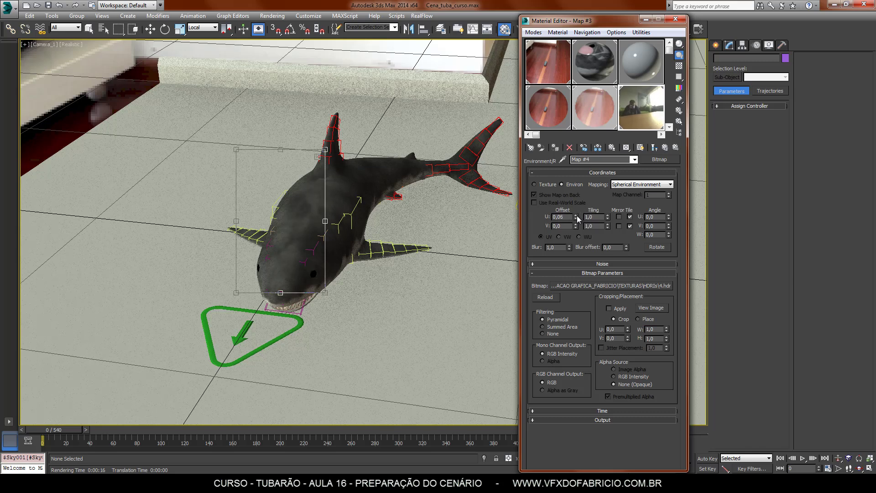
left_click_drag(576, 220, 577, 218)
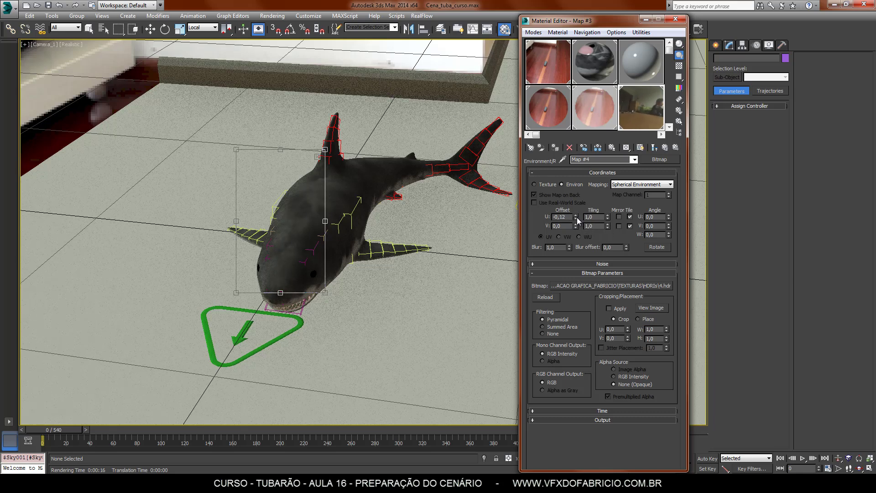
left_click(576, 218)
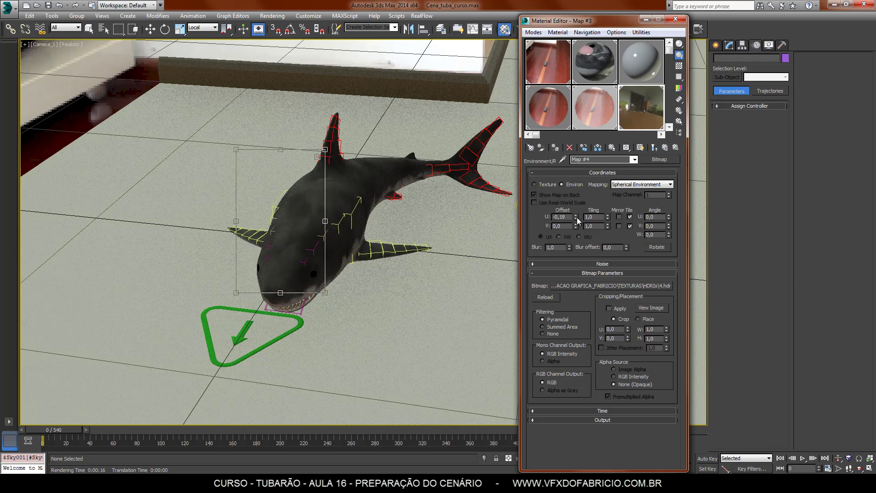
left_click(577, 217)
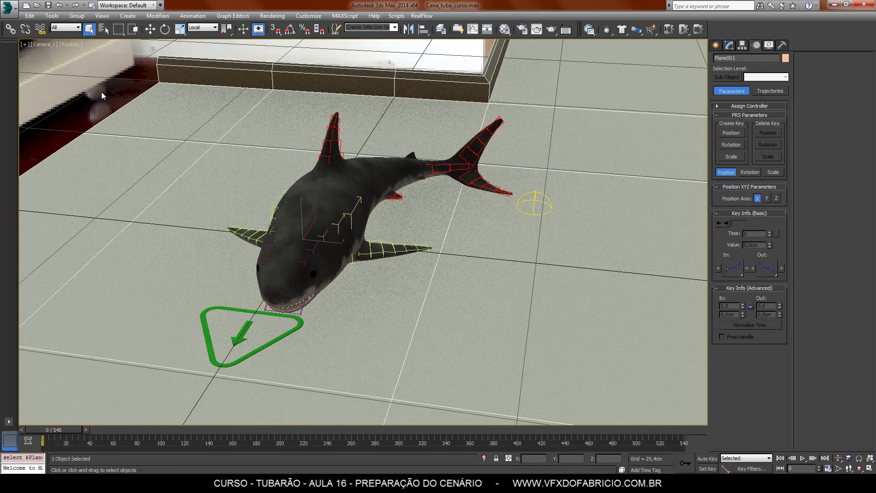
left_click(103, 95)
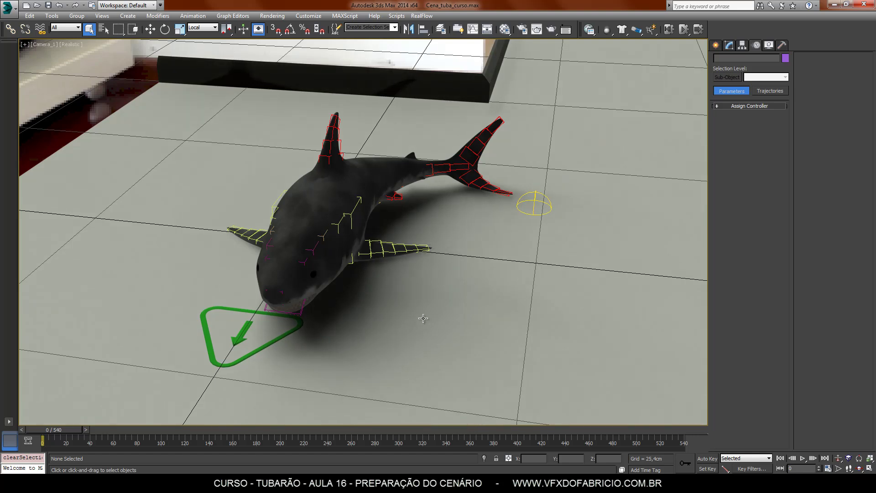
key("shift+q")
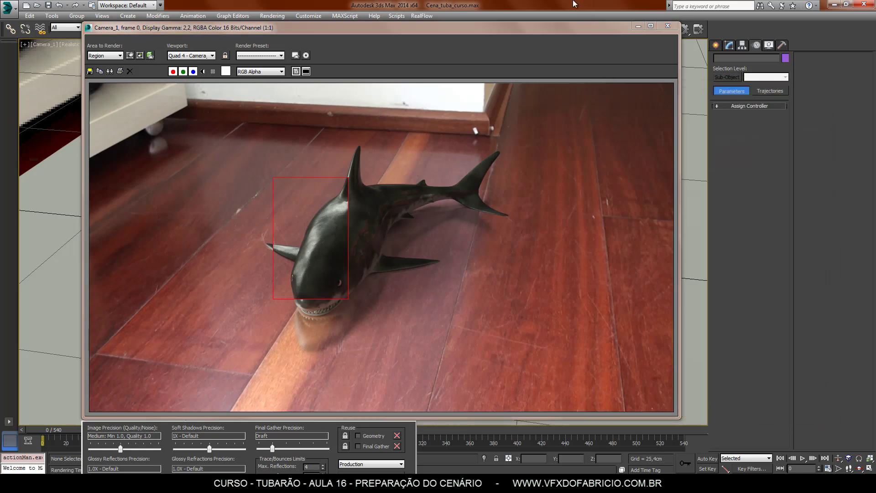
Set the HDR bitmap's U Offset to -0,1 and start another test render of the same region.
key("m")
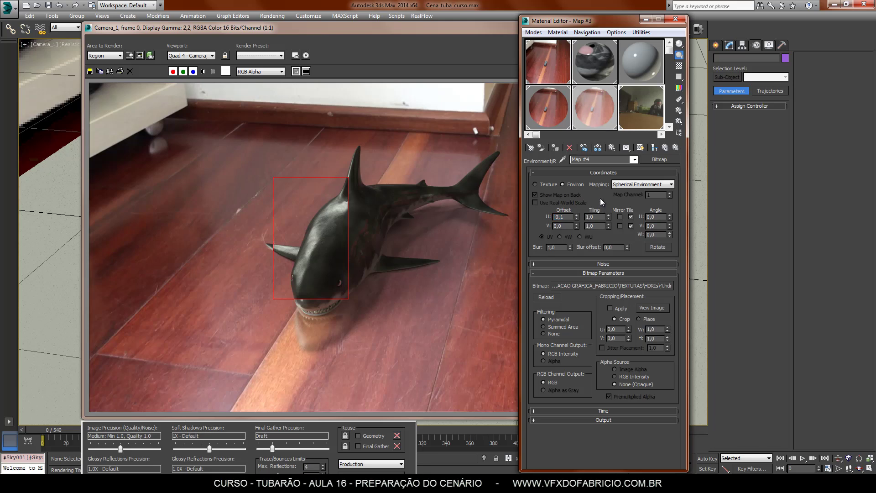
key("shift+q")
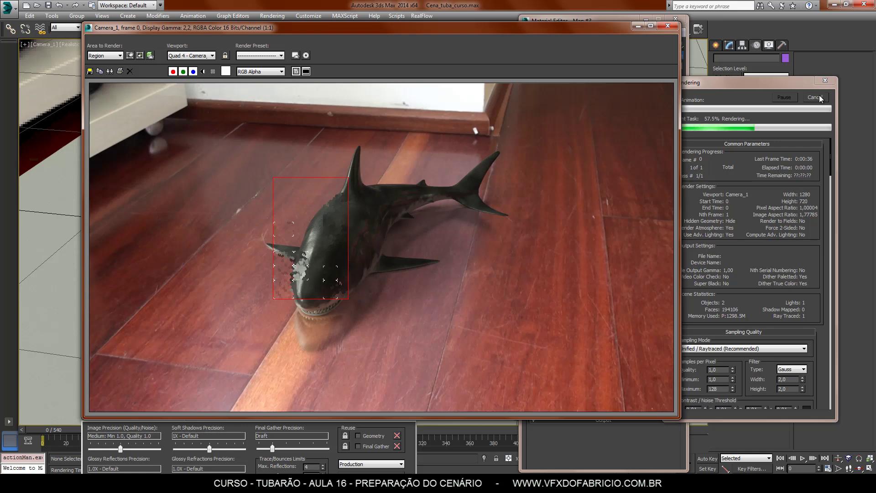
Enlarge the render region around the whole shark and its shadow, render it, and return the render area to View.
left_click(130, 56)
left_click_drag(348, 238, 530, 238)
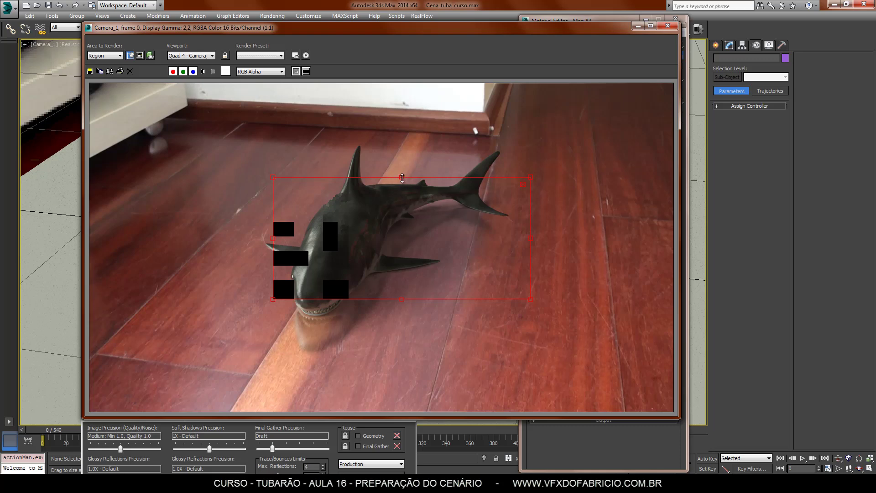
left_click_drag(405, 179, 402, 135)
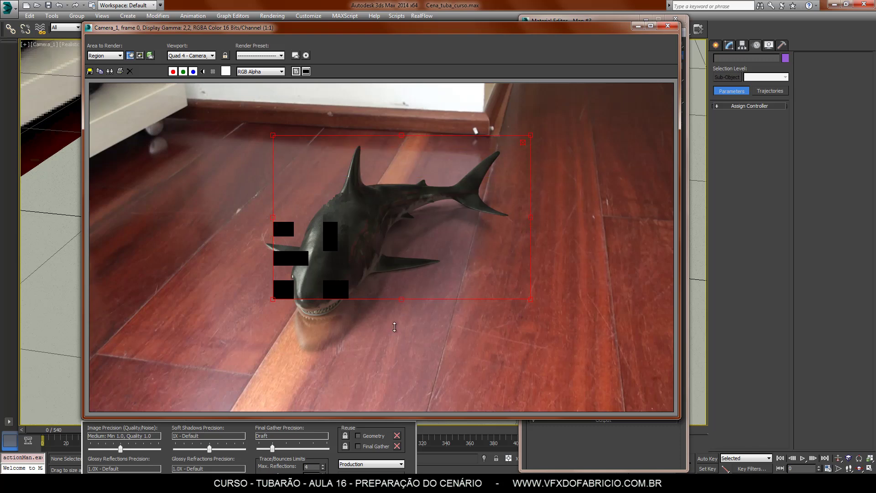
left_click_drag(402, 299, 383, 359)
left_click_drag(275, 248, 243, 249)
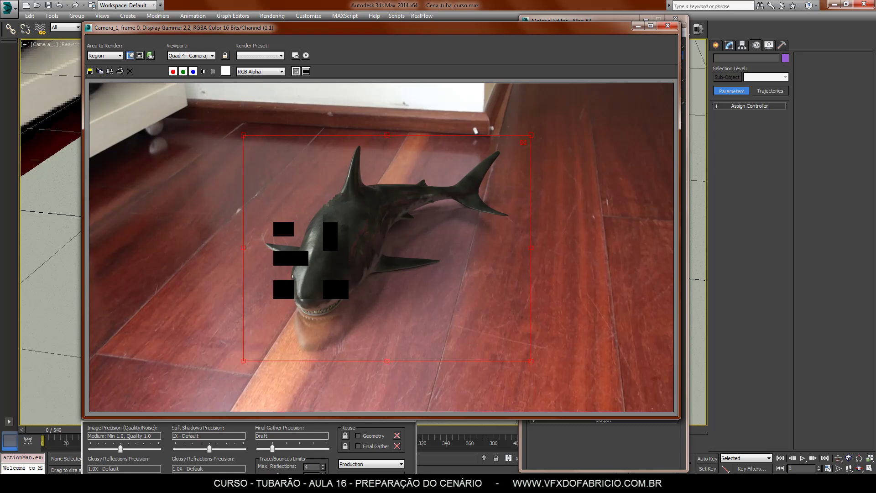
left_click(483, 4)
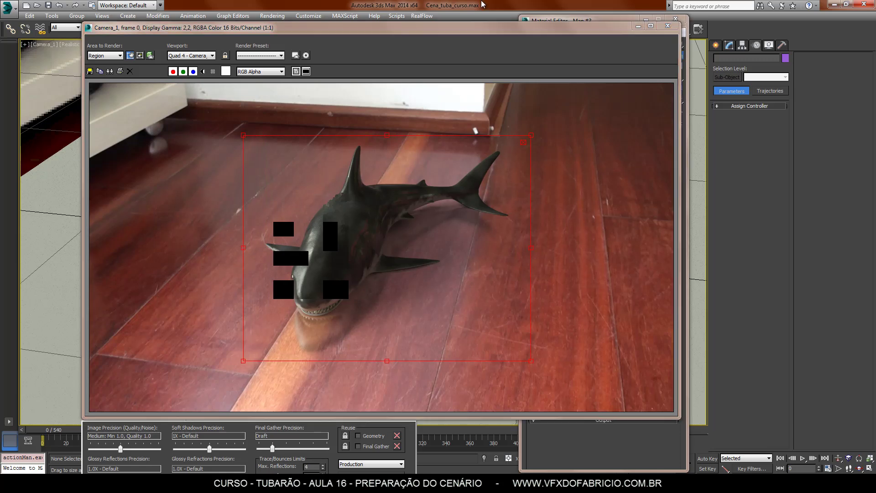
key("shift+q")
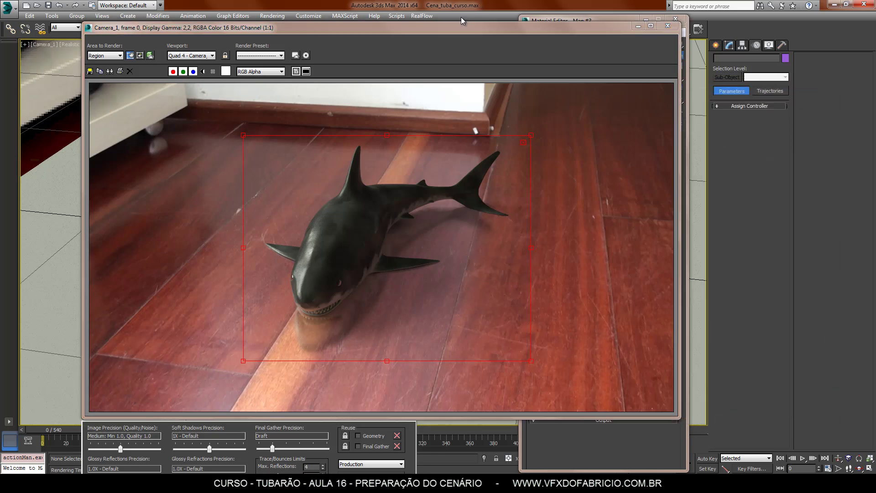
left_click(104, 56)
left_click(97, 64)
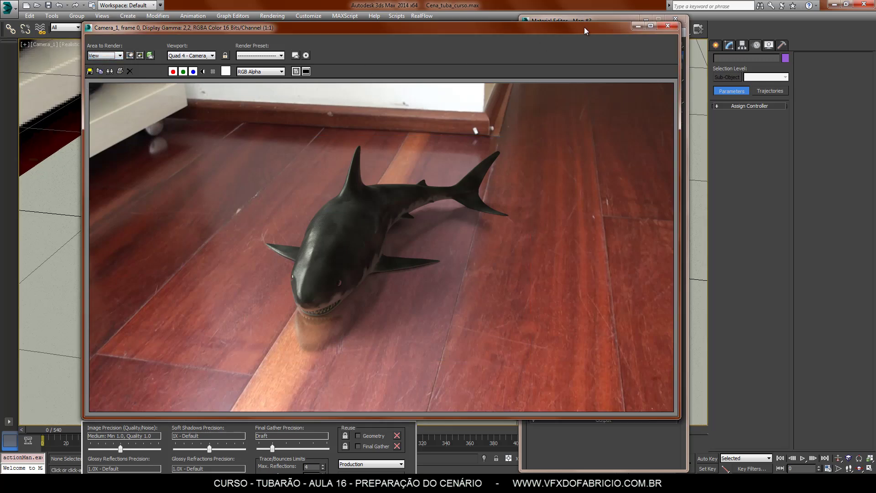